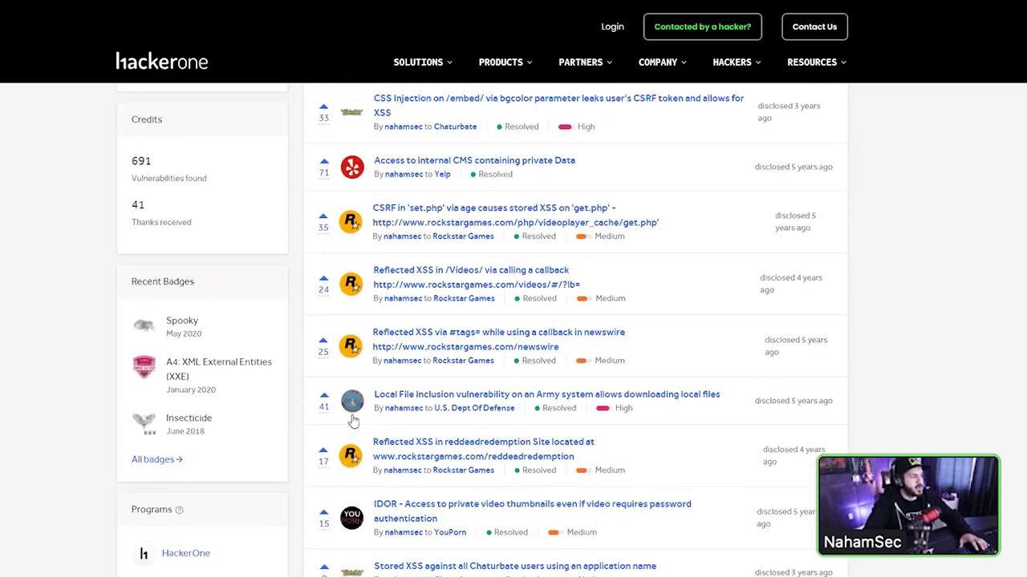
- Scroll down to the Thanks table and load additional program rows with View more
scroll(207, 392, down, 15)
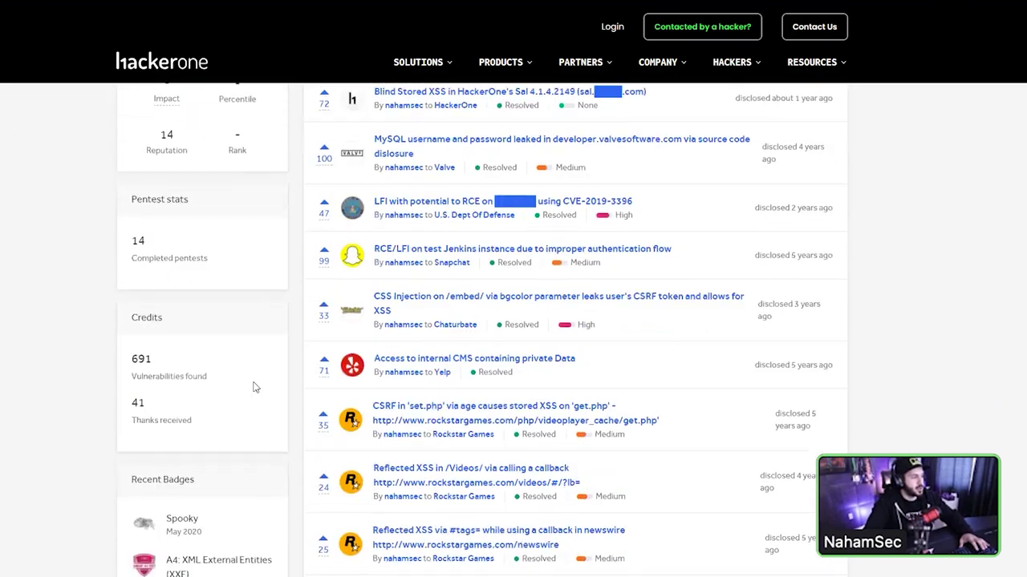
scroll(338, 363, down, 10)
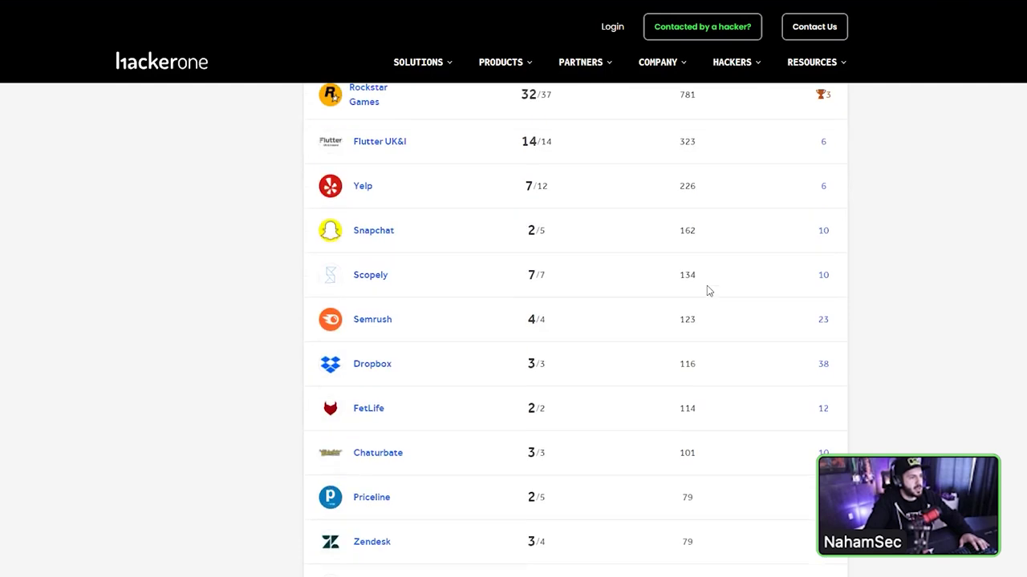
click(587, 534)
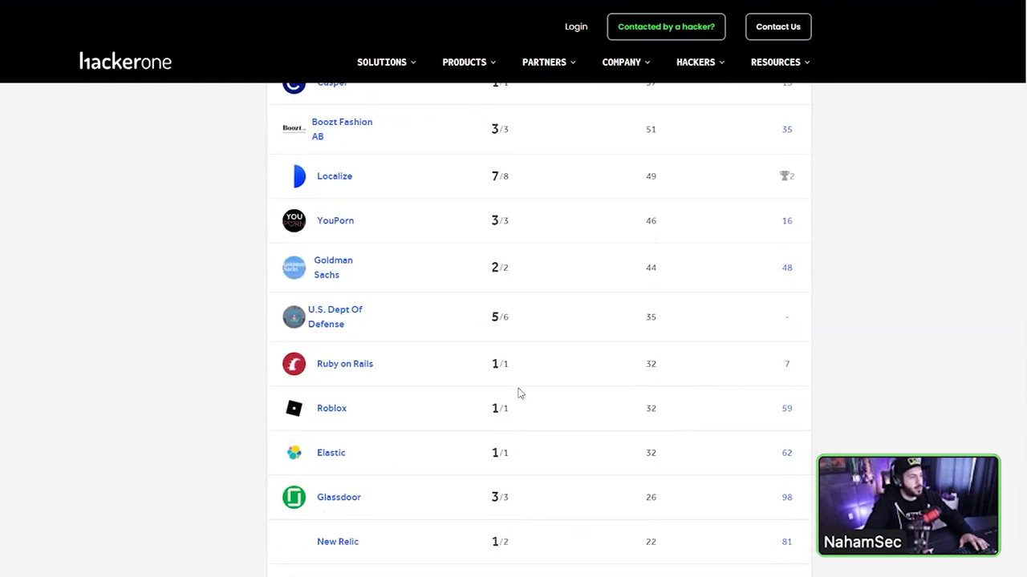
scroll(550, 386, down, 3)
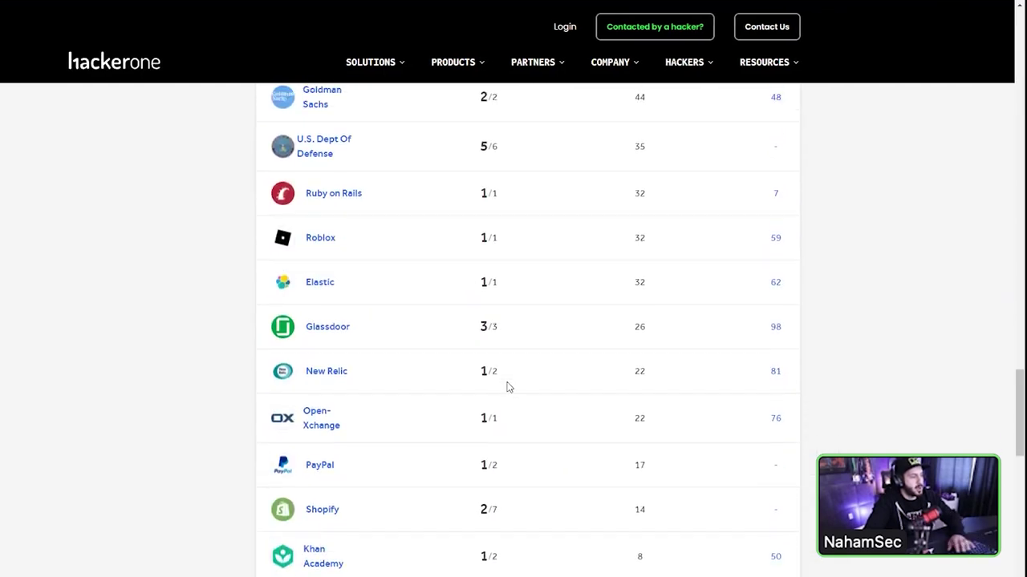
scroll(507, 387, up, 12)
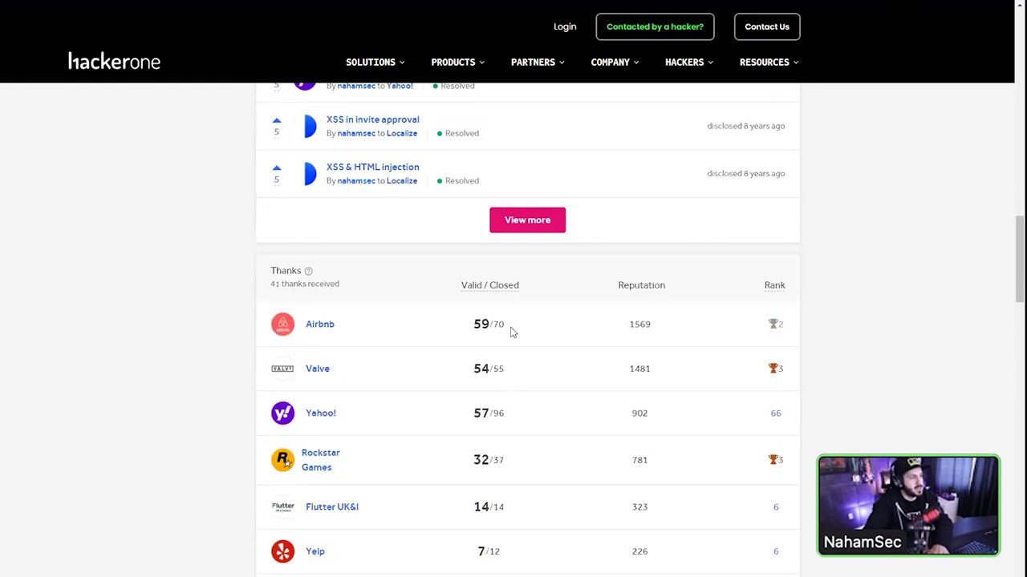
- Highlight Airbnb's 59/70 count, then the Valve, Rockstar Games and Yahoo! rows
drag(512, 331, 442, 328)
click(329, 326)
drag(261, 368, 380, 376)
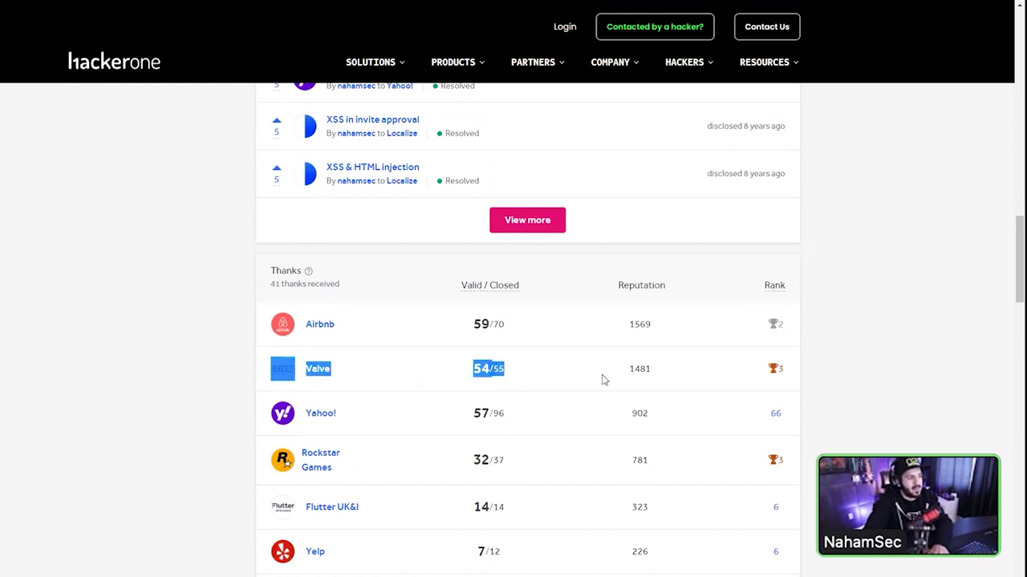
click(744, 377)
drag(435, 448, 374, 412)
click(420, 411)
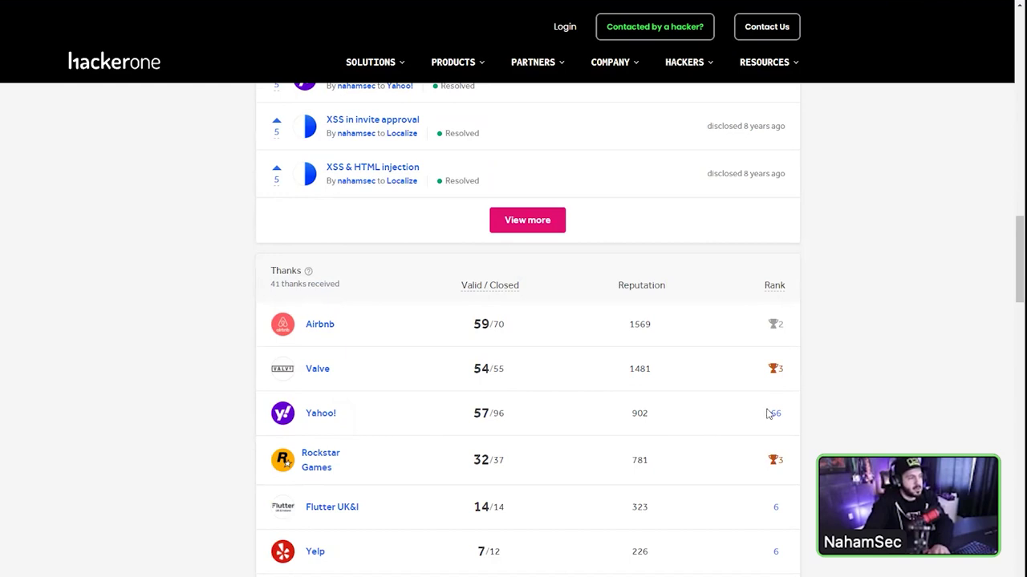
- Scroll down the Thanks table, highlight the Localize entry, then scroll back up
scroll(770, 414, down, 3)
scroll(352, 436, down, 3)
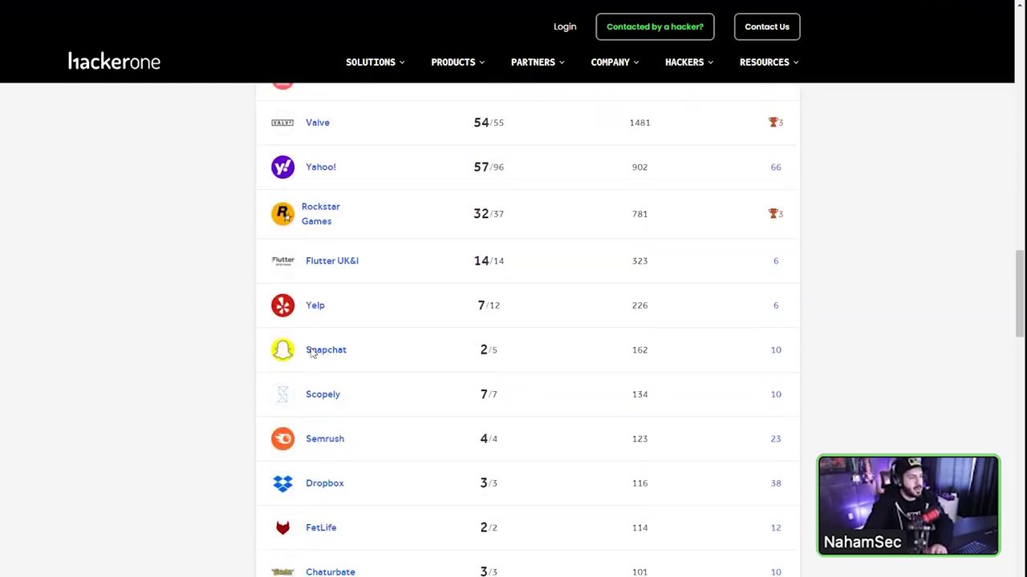
scroll(313, 353, down, 8)
double_click(317, 237)
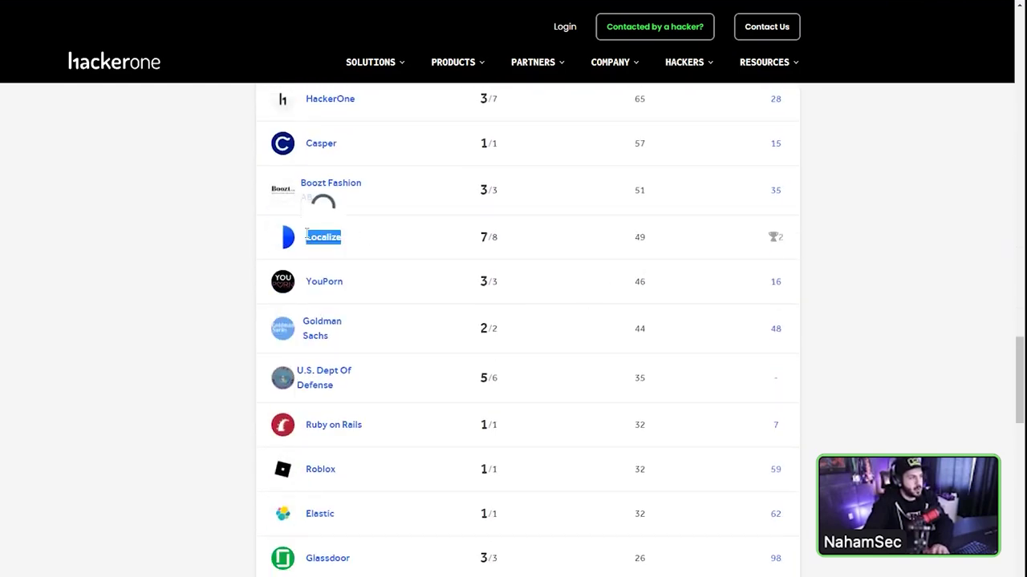
scroll(463, 249, down, 9)
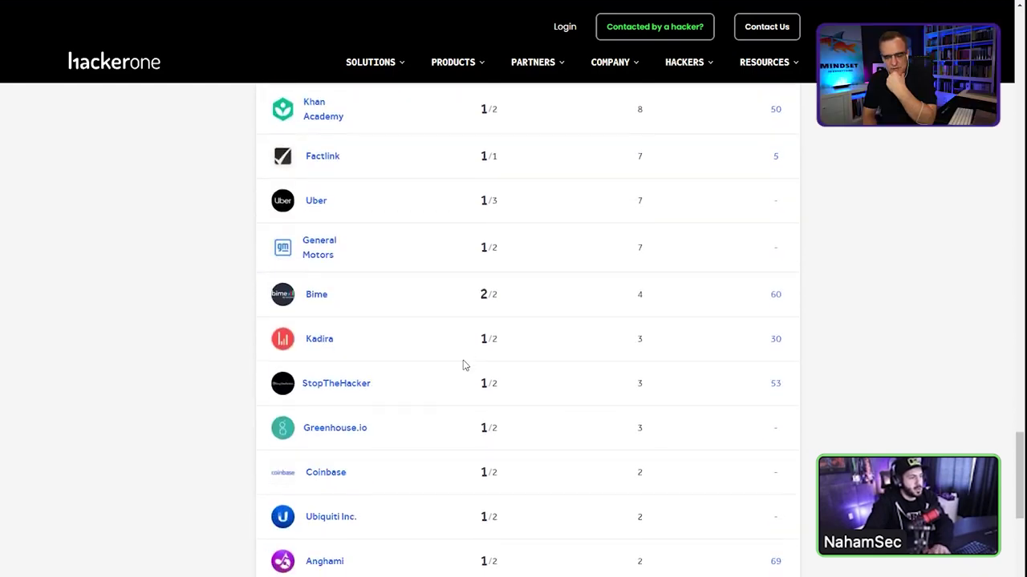
scroll(463, 365, down, 2)
scroll(463, 366, up, 7)
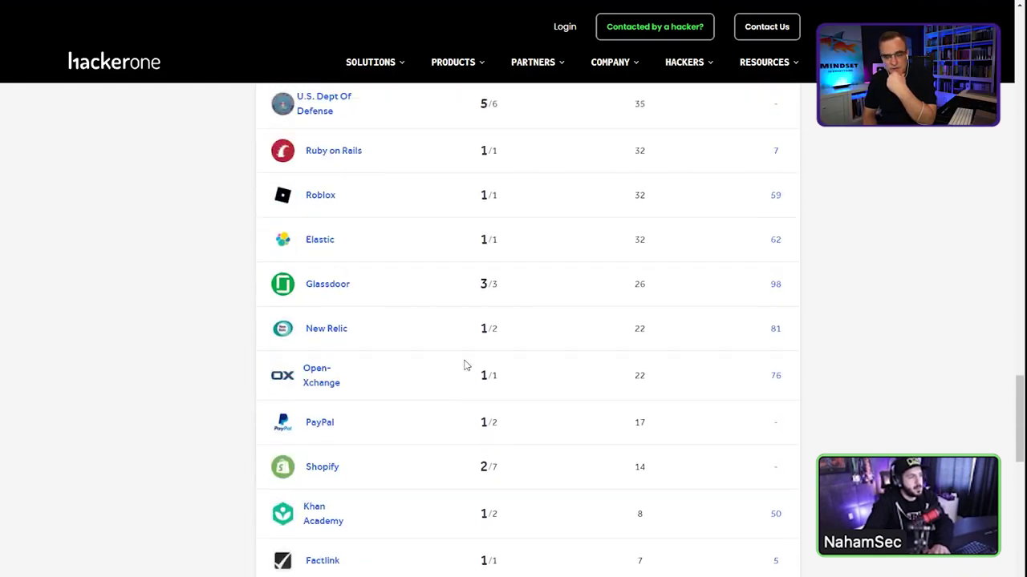
scroll(463, 365, up, 4)
scroll(464, 357, up, 11)
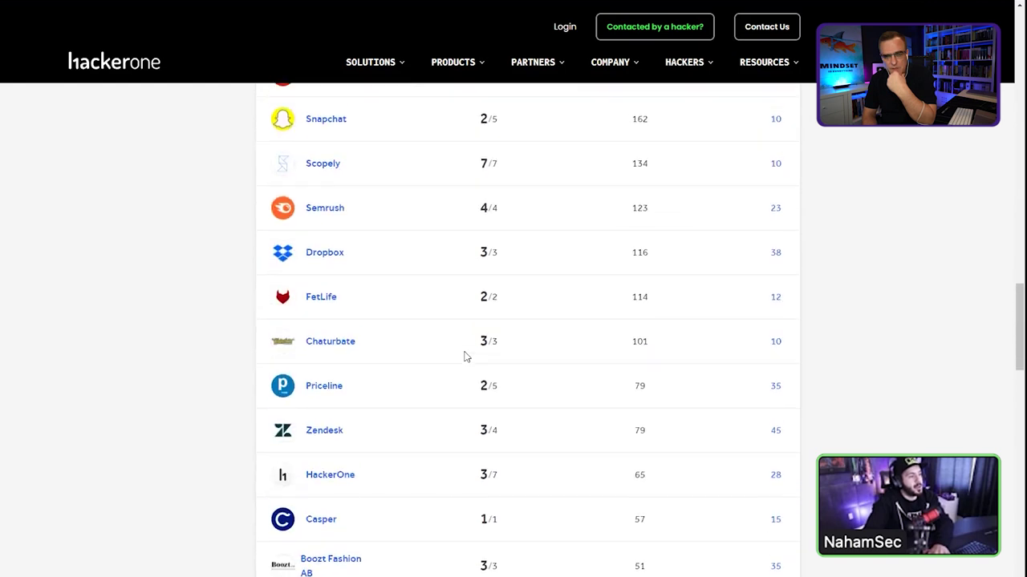
- Highlight Airbnb's 59/70 and 1569 reputation, Valve's 54/55 and Snapchat's 2/5 counts
drag(457, 382, 474, 386)
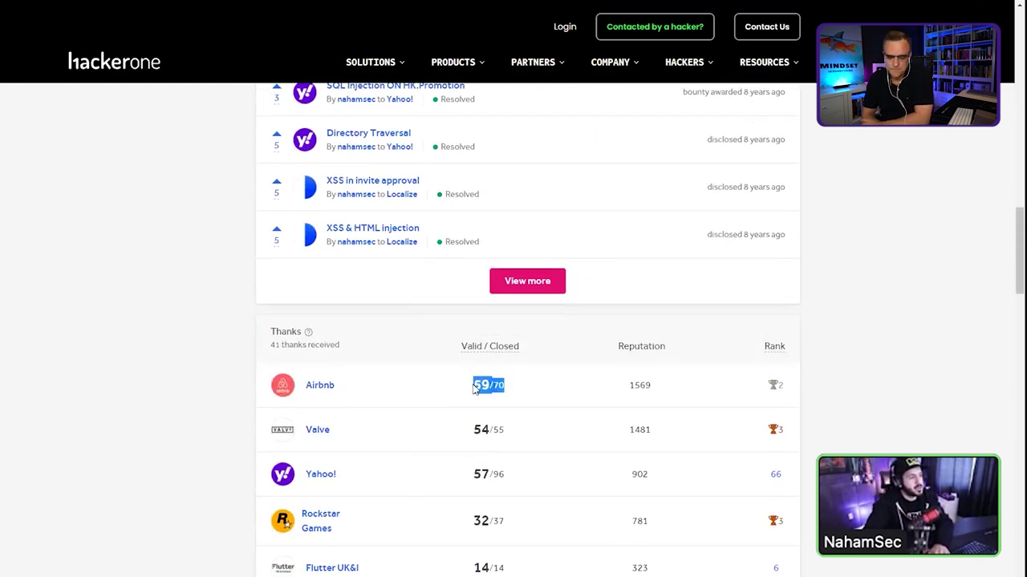
click(474, 387)
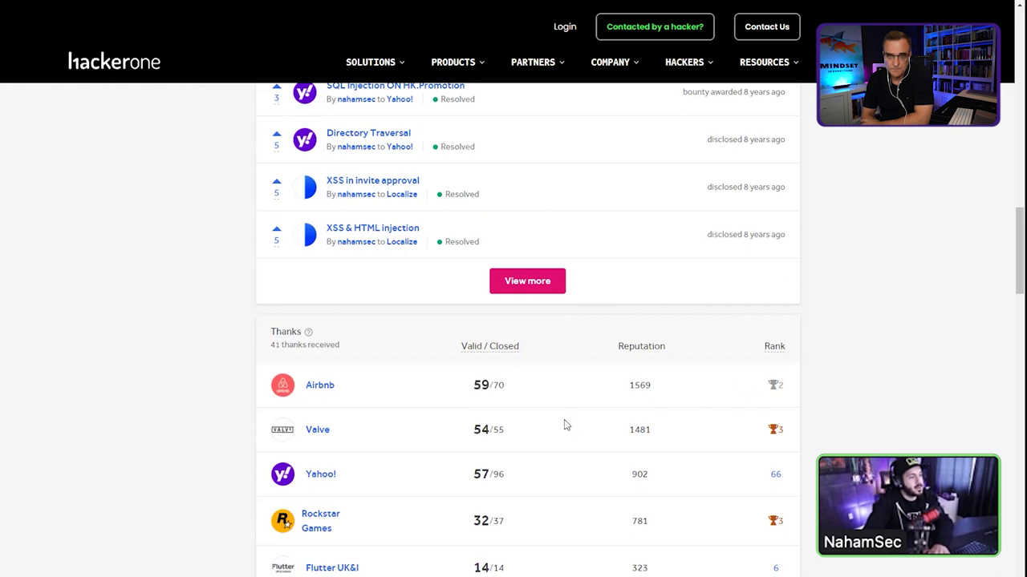
double_click(647, 390)
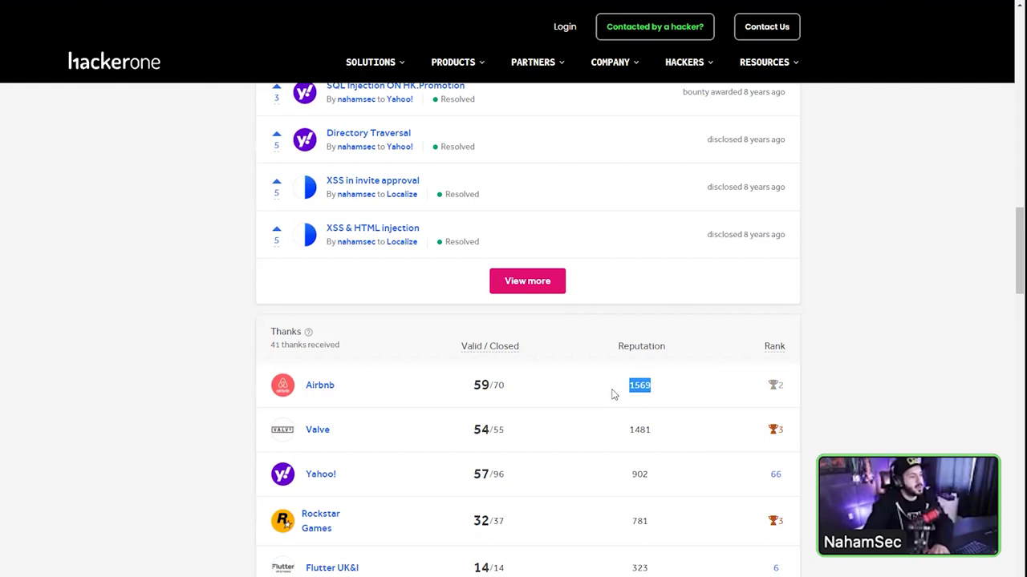
drag(474, 431, 473, 431)
scroll(474, 425, down, 1)
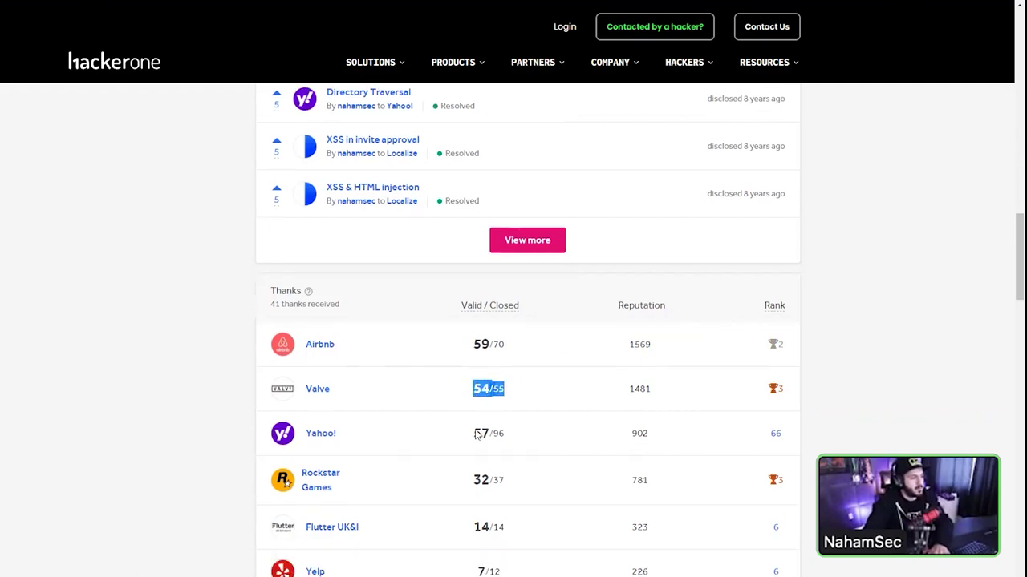
click(484, 459)
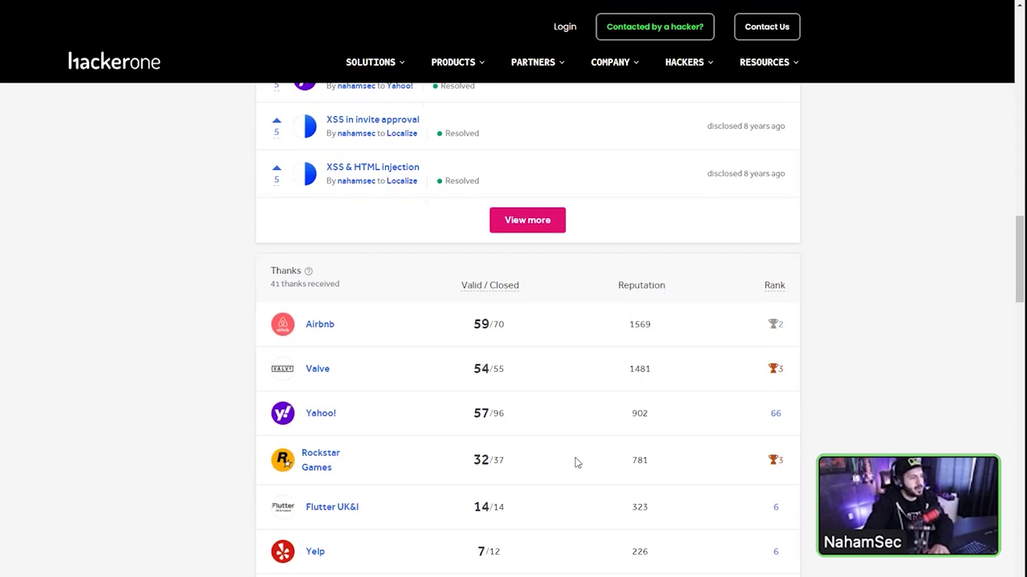
scroll(576, 463, down, 2)
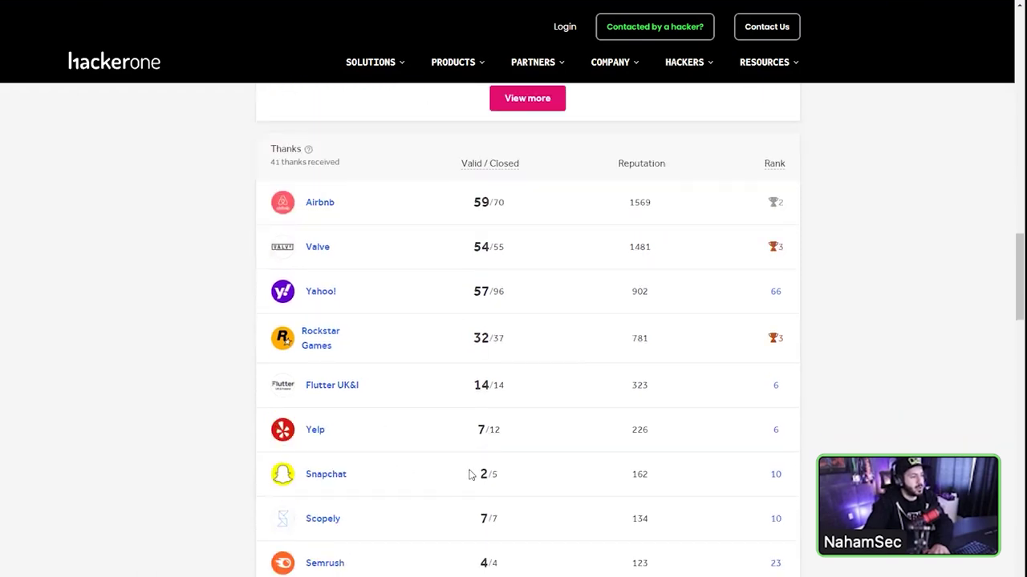
drag(471, 475, 560, 476)
scroll(491, 455, down, 4)
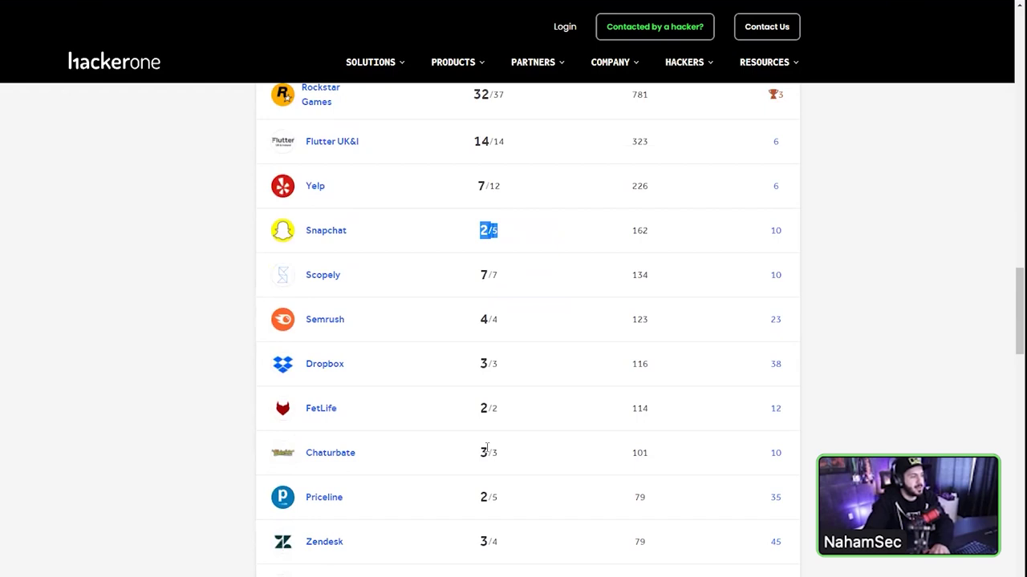
scroll(482, 449, up, 20)
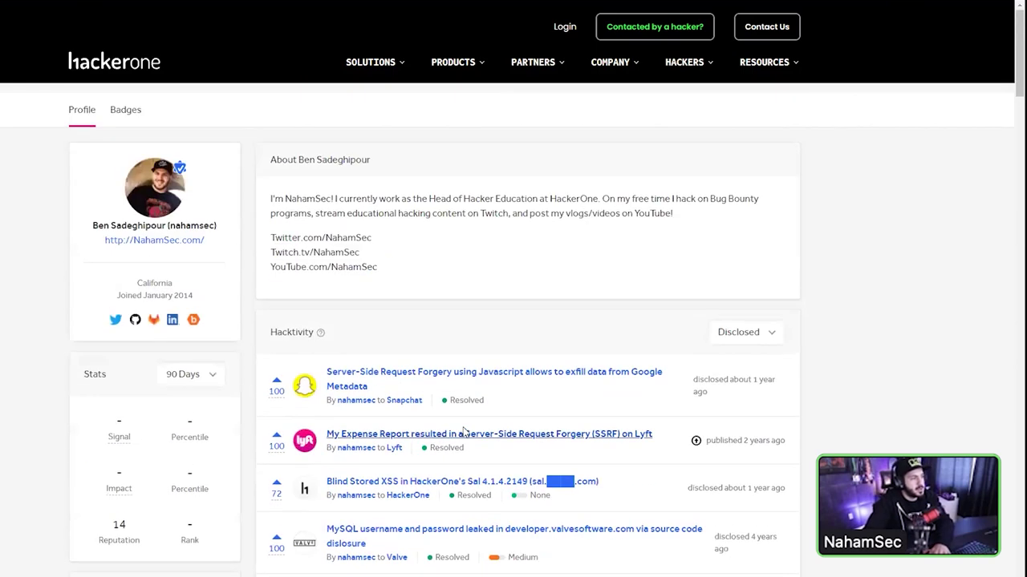
- Go back to HackerOne's program page, showing 511 resolved reports and $500–$25,000 rewards
mouse_move(399, 404)
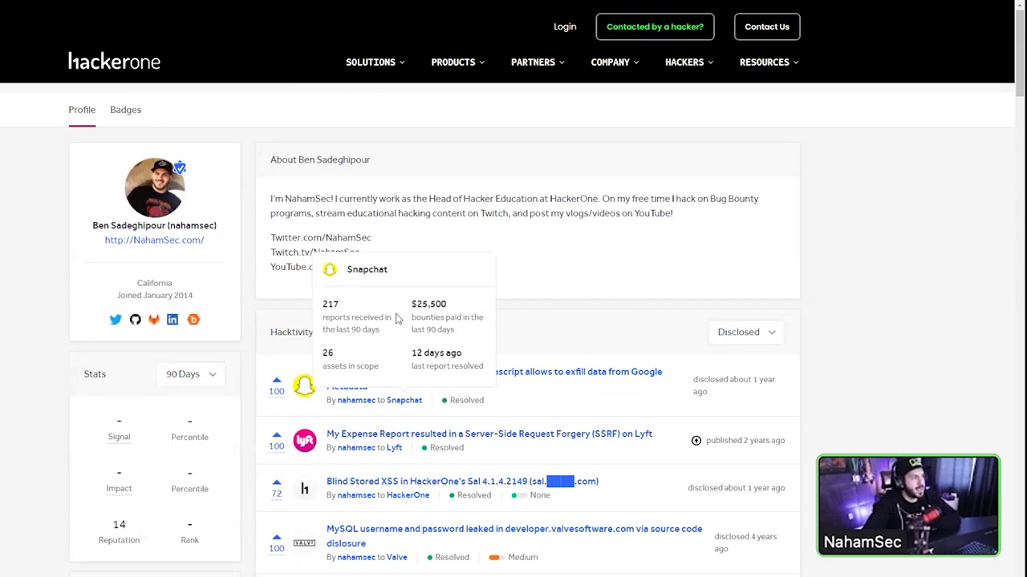
key(alt+Left)
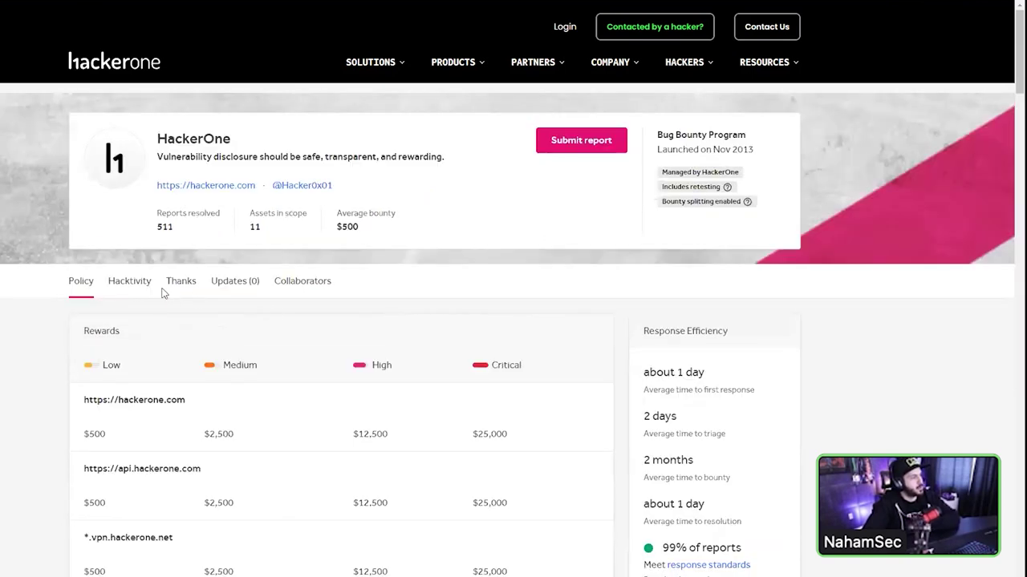
- Filter the HackerOne program's Hacktivity feed from All to Disclosed
click(132, 286)
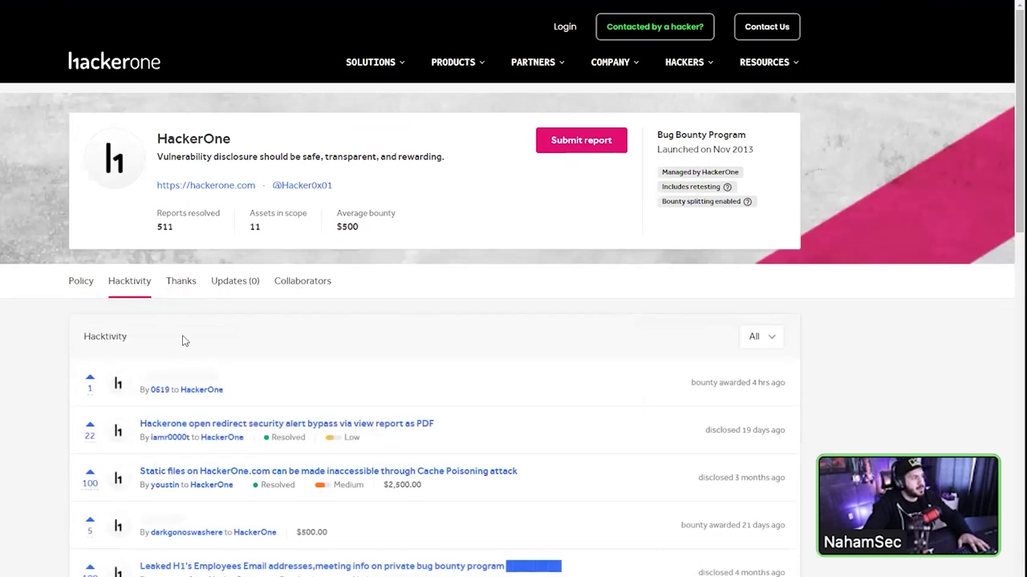
click(761, 336)
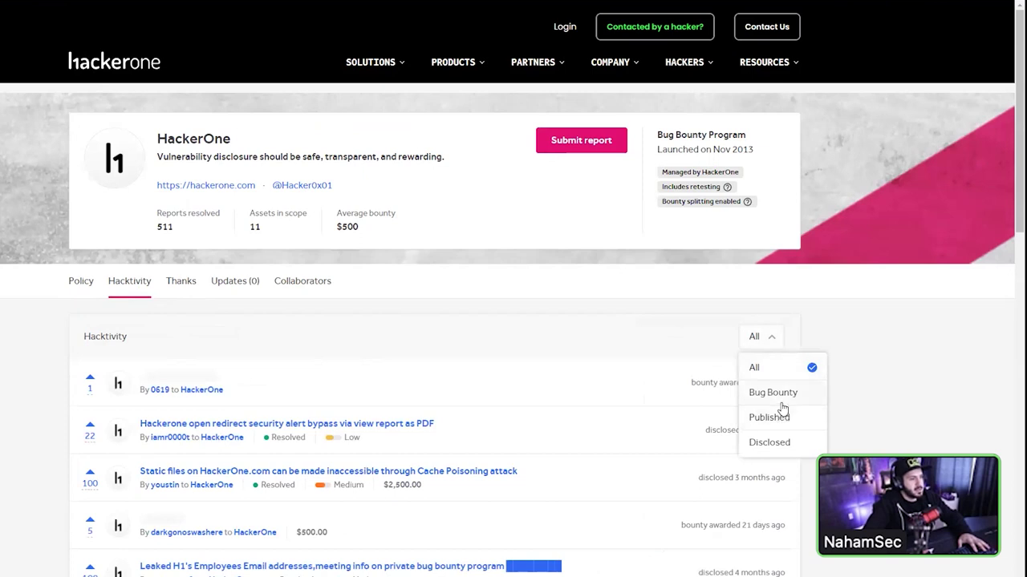
click(792, 444)
scroll(394, 401, down, 2)
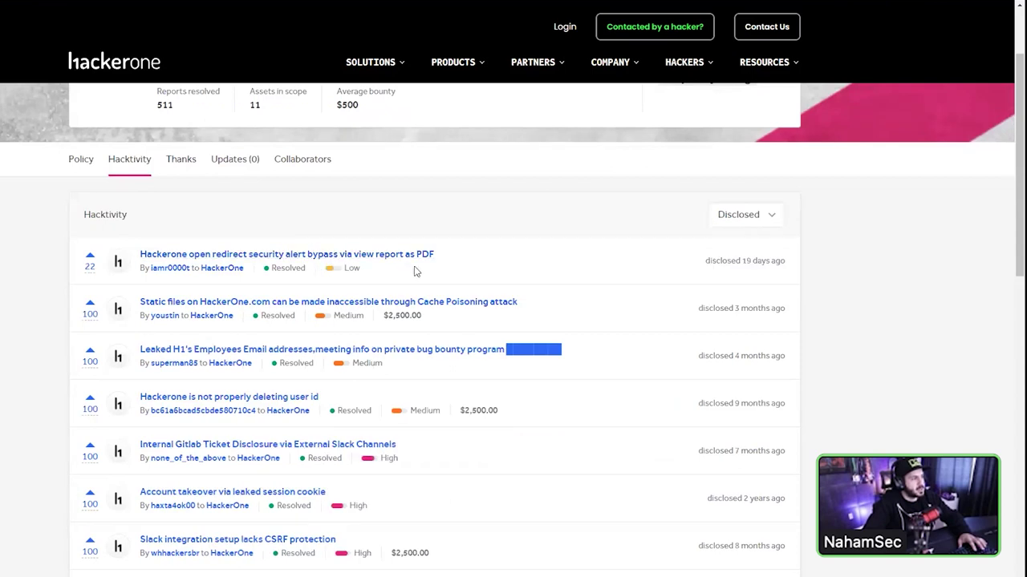
- Highlight a report's $2,500.00 bounty amount while scrolling the disclosed list
click(353, 269)
drag(377, 318, 379, 318)
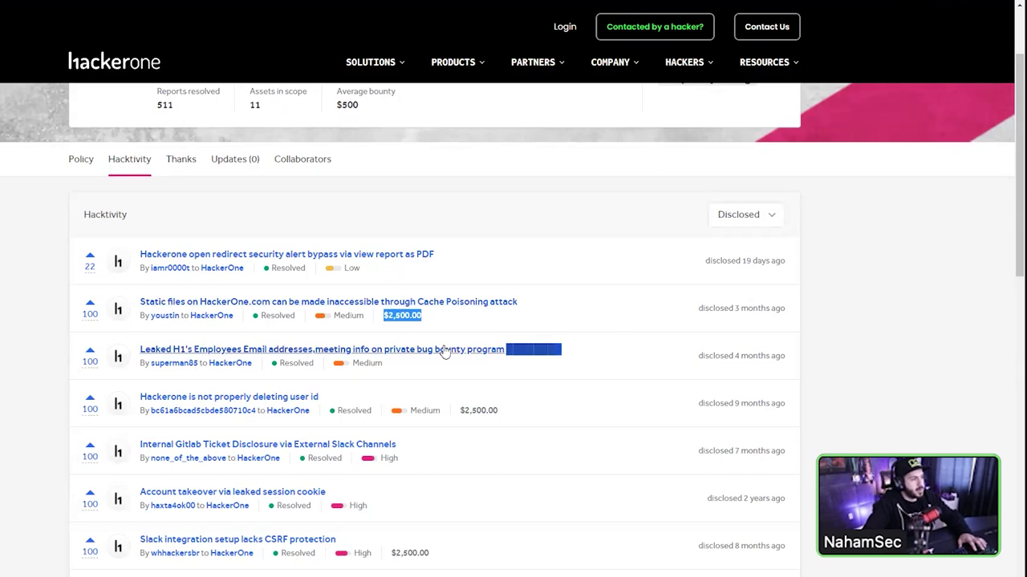
scroll(323, 456, down, 1)
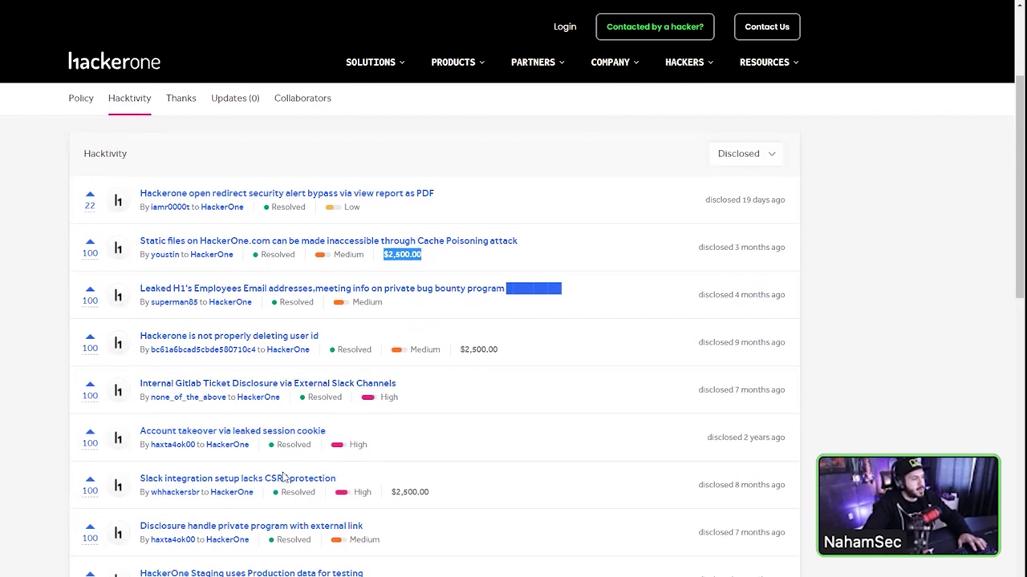
- Open the 'Slack integration setup lacks CSRF protection' report (High 8.2, $2,500) and read it
click(283, 477)
scroll(273, 449, down, 3)
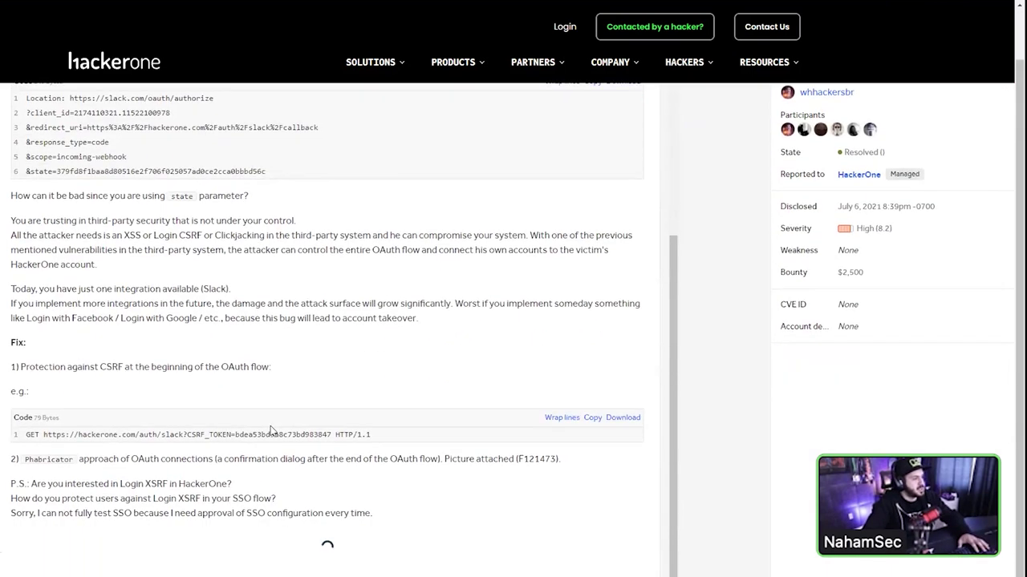
scroll(276, 445, down, 10)
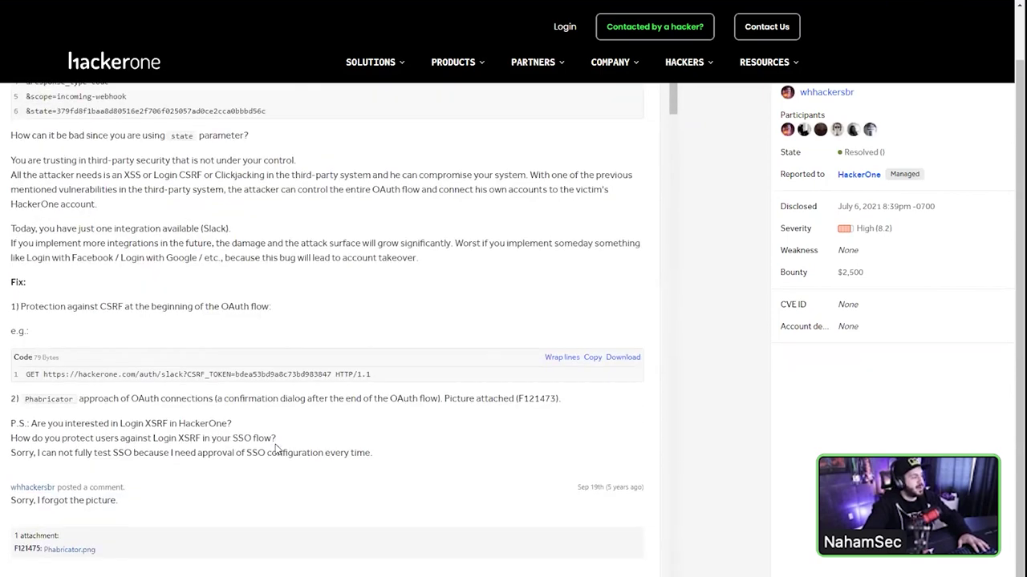
scroll(275, 448, down, 5)
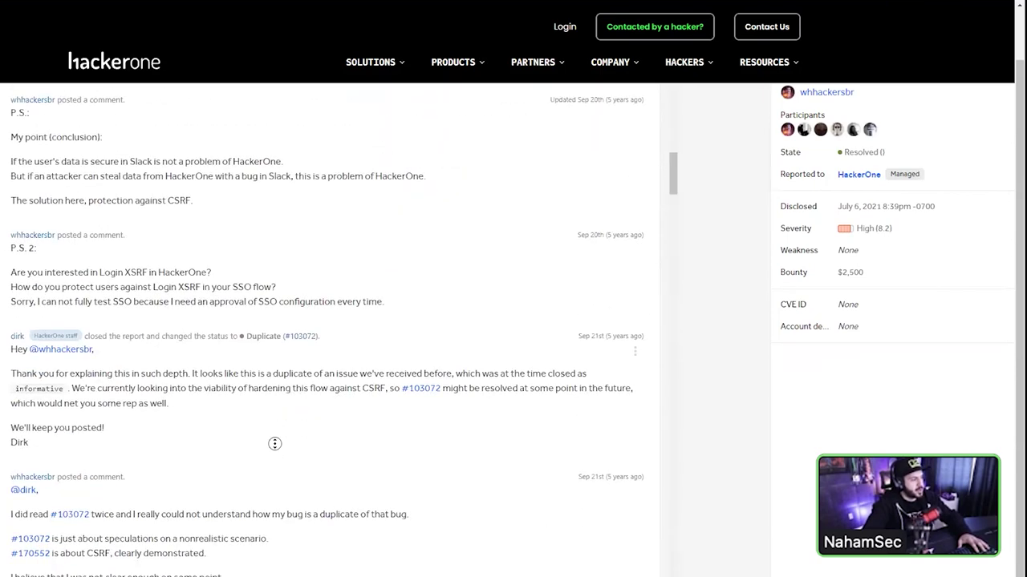
scroll(275, 446, up, 15)
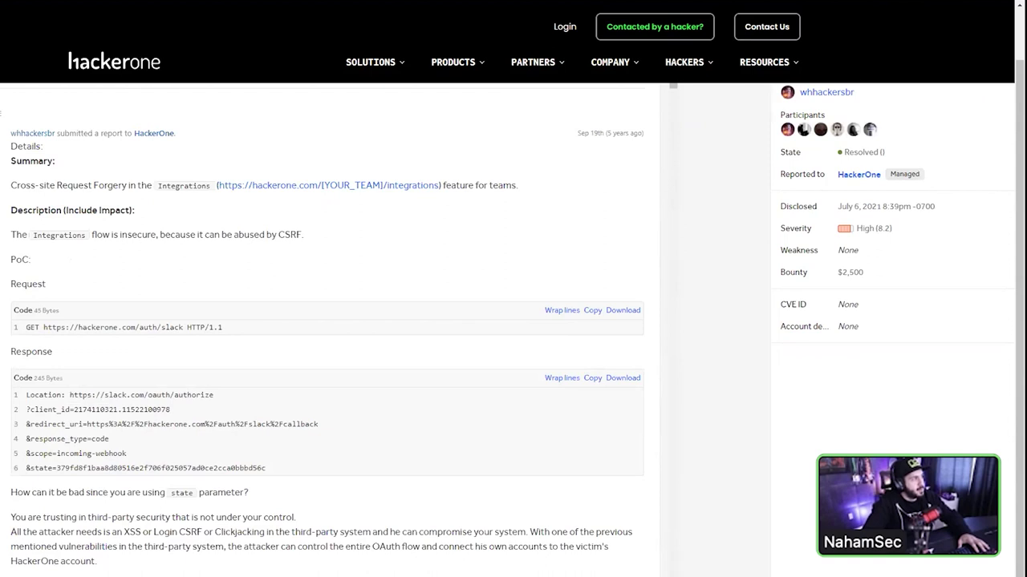
- Load the global feed at hackerone.com/hacktivity
click(204, 17)
text(hacktiv)
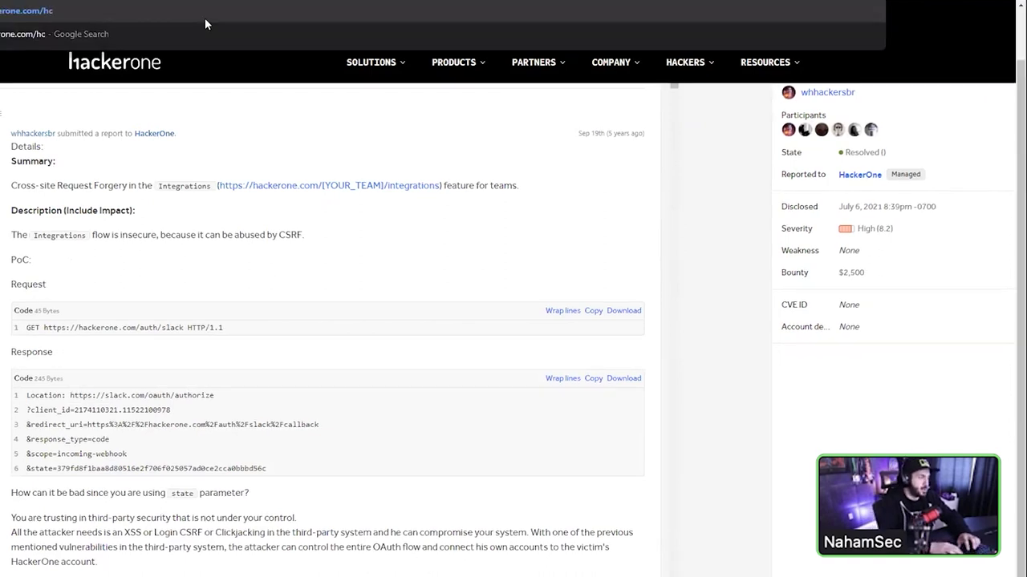
text(ity)
key(Return)
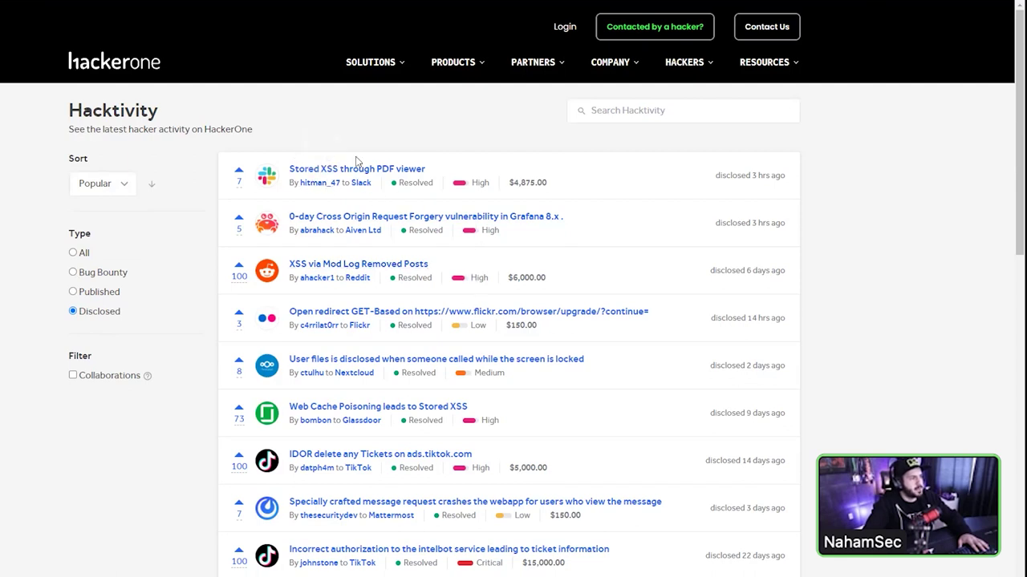
scroll(313, 349, down, 2)
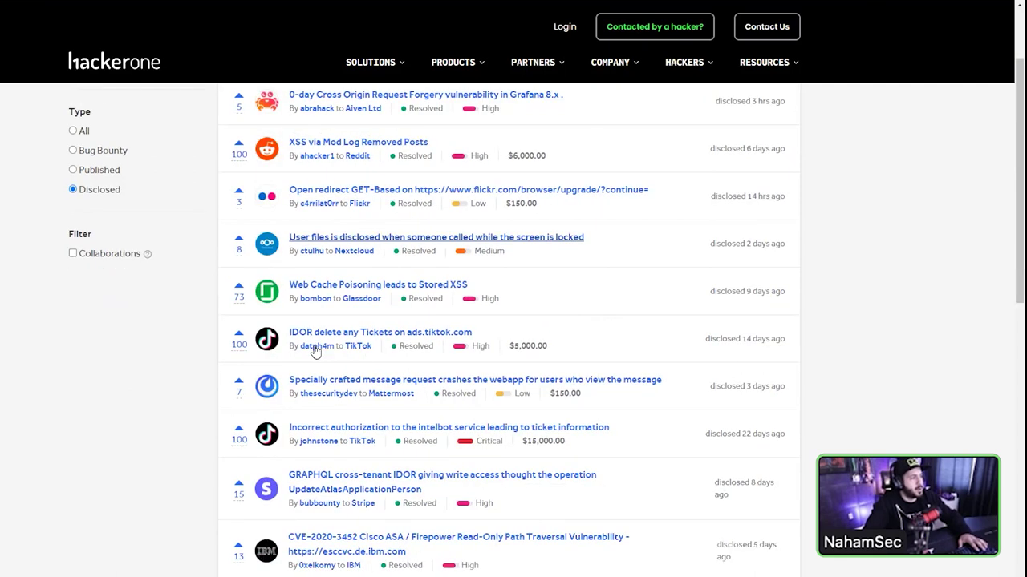
- Open TikTok's 'IDOR delete any Tickets' report and highlight its summary
drag(773, 355, 643, 340)
click(642, 340)
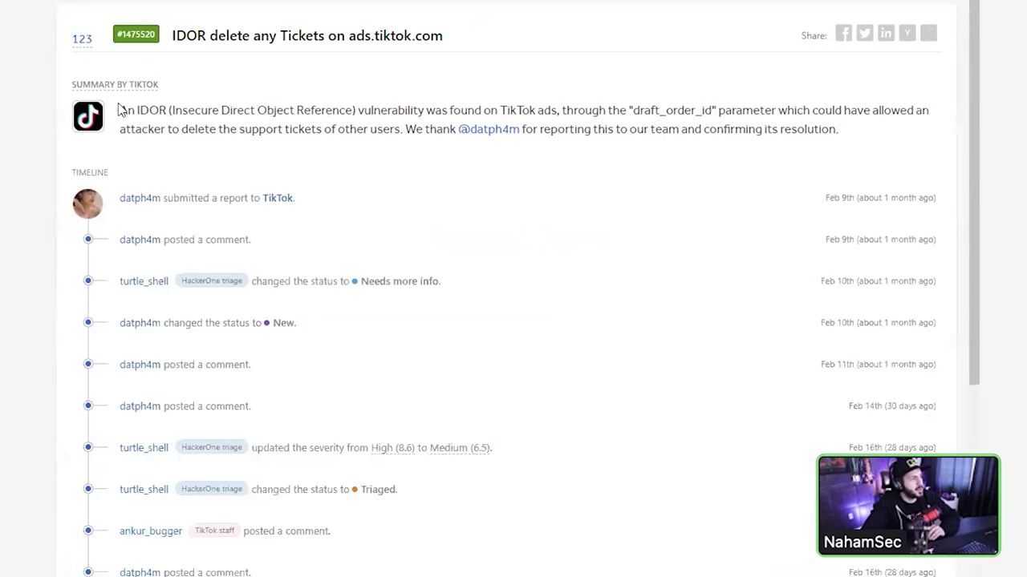
drag(119, 110, 838, 130)
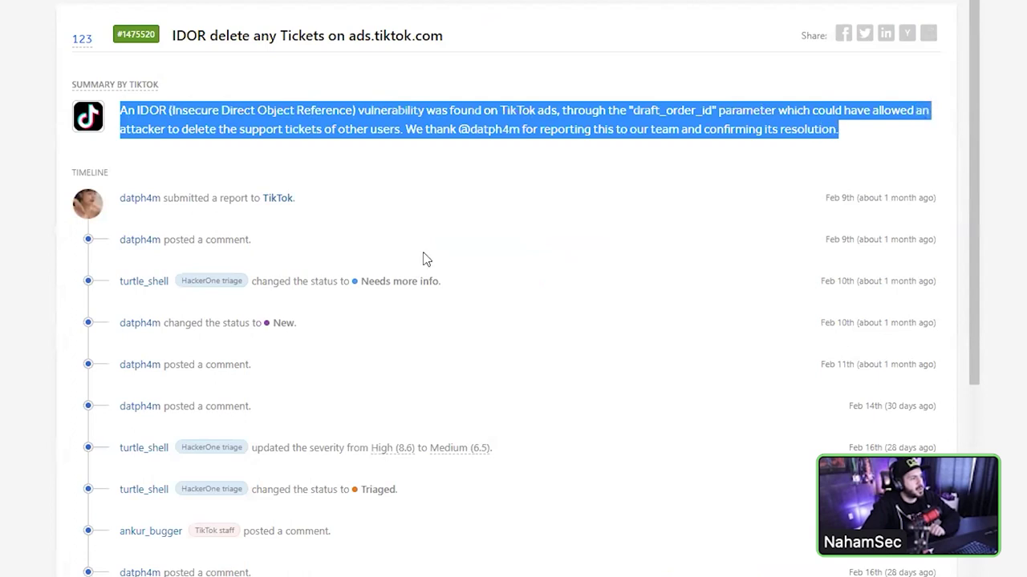
scroll(380, 273, down, 8)
scroll(340, 352, up, 8)
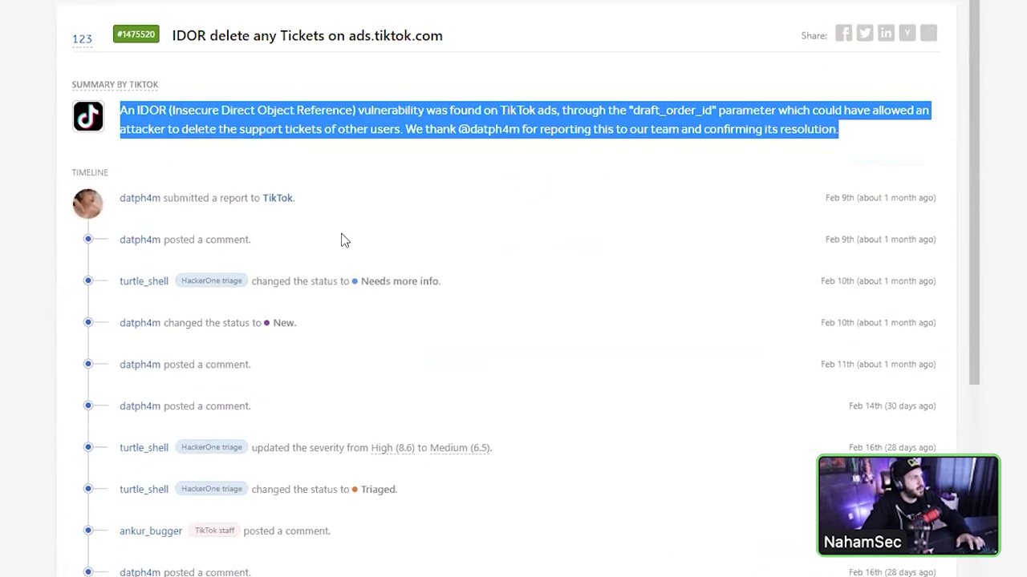
- Select the IDOR report's title, then highlight the Stored XSS through PDF viewer summary
triple_click(299, 38)
click(300, 40)
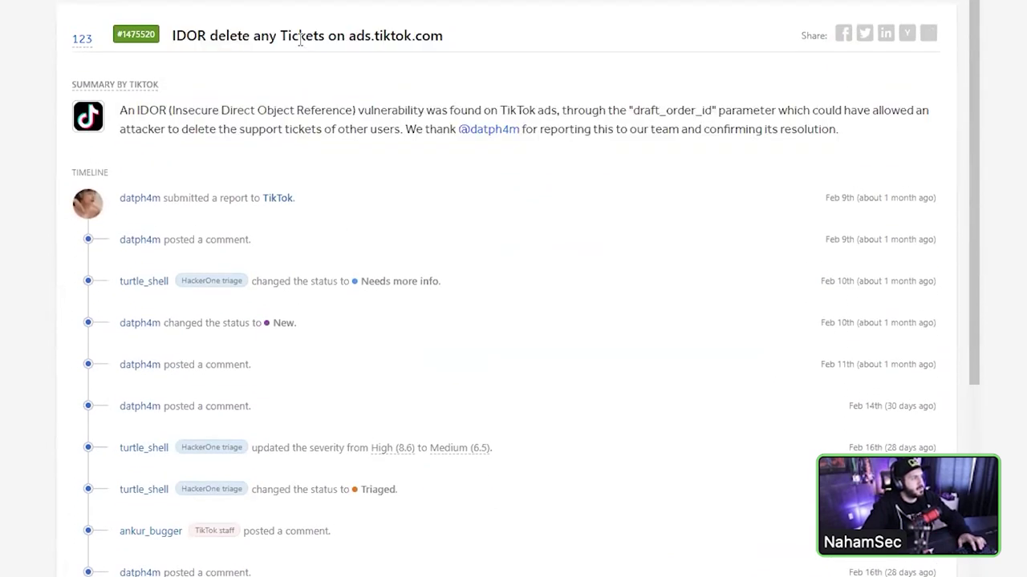
double_click(300, 38)
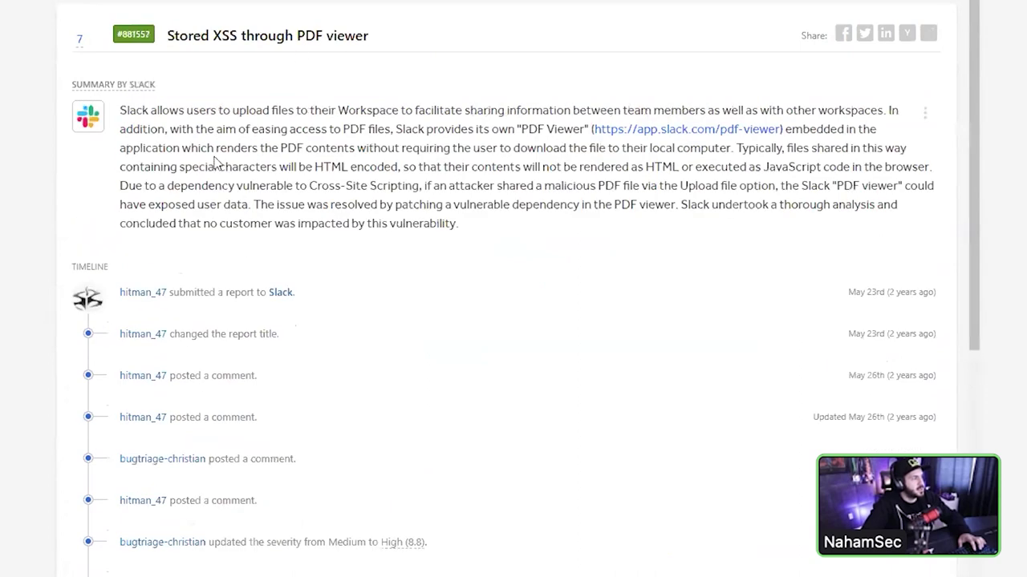
triple_click(217, 162)
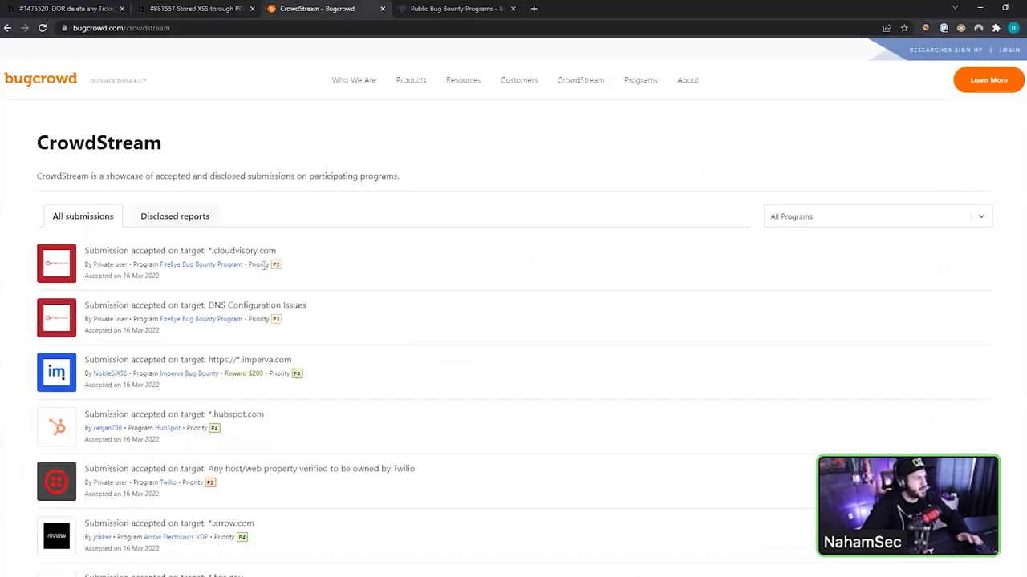
- Show only CrowdStream's disclosed reports and highlight the first report's title
scroll(264, 344, down, 2)
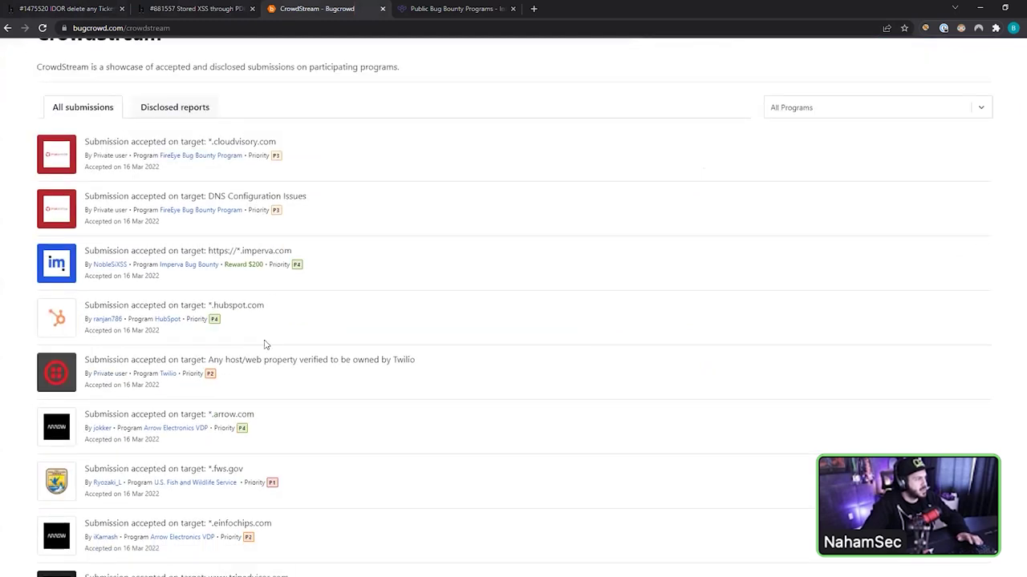
scroll(263, 343, up, 2)
click(182, 224)
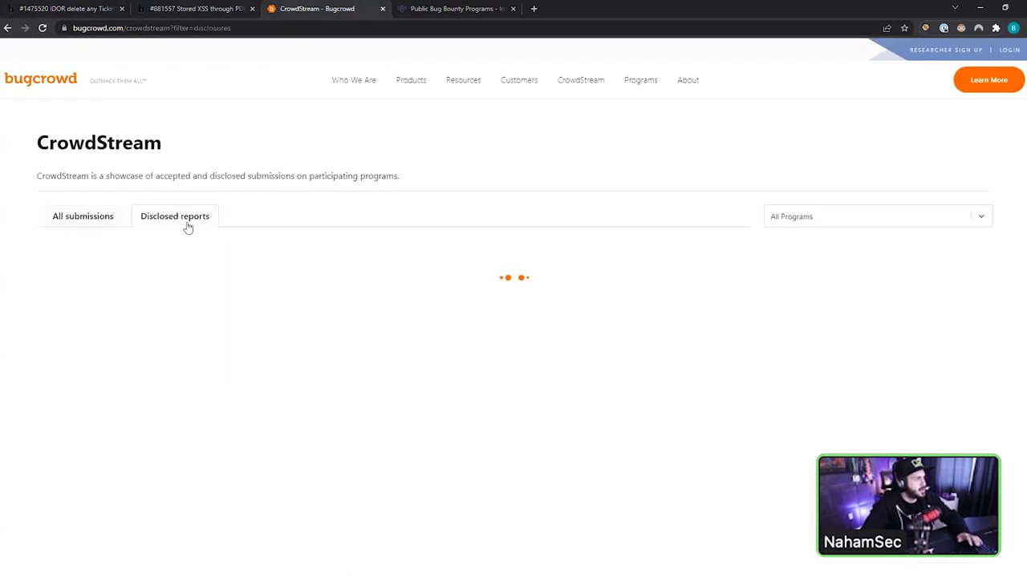
drag(236, 252, 339, 259)
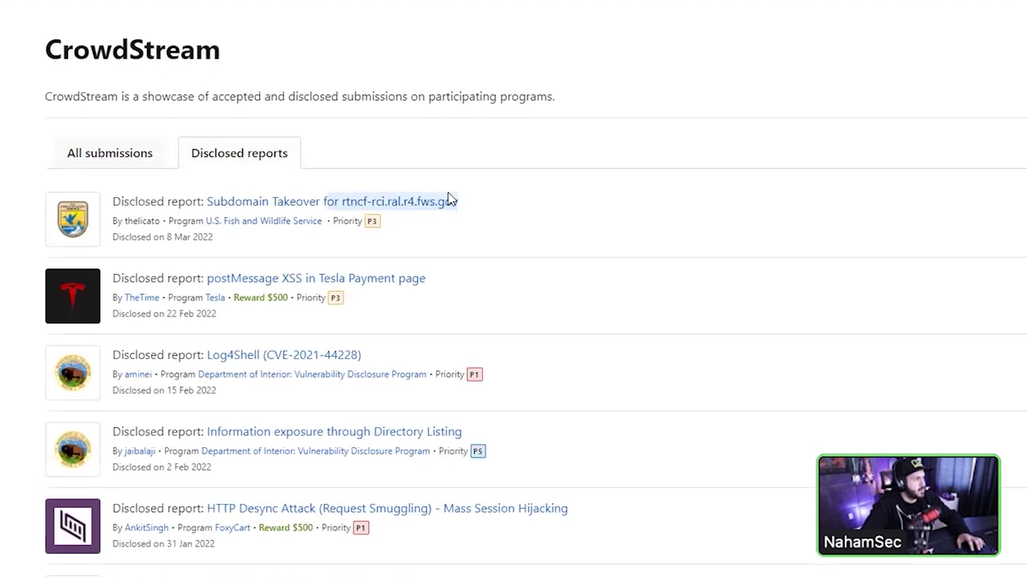
click(463, 200)
- Pick out the Log4Shell (CVE-2021-44228) report, rated P1 with base score 10
scroll(433, 277, down, 2)
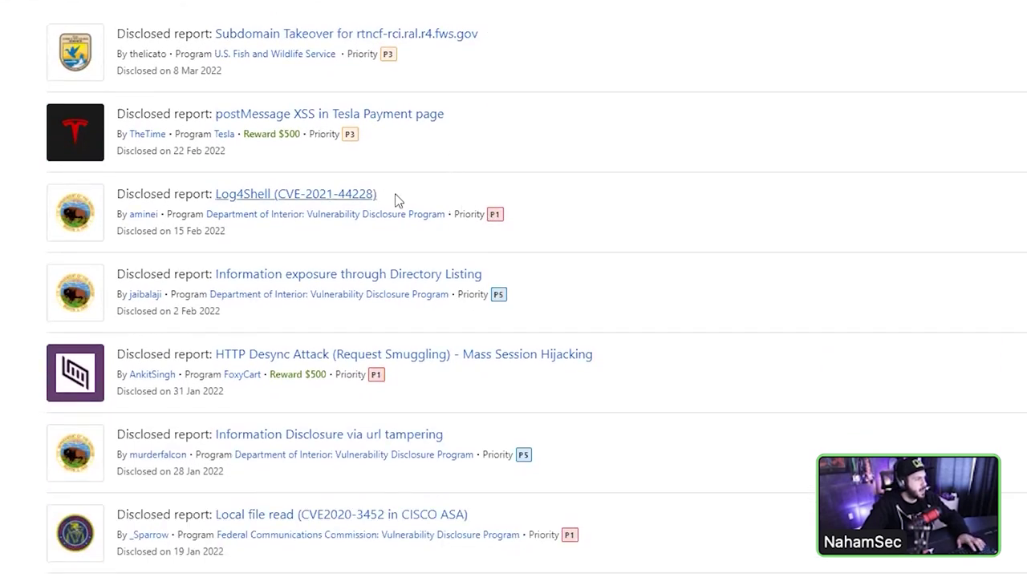
drag(395, 200, 217, 205)
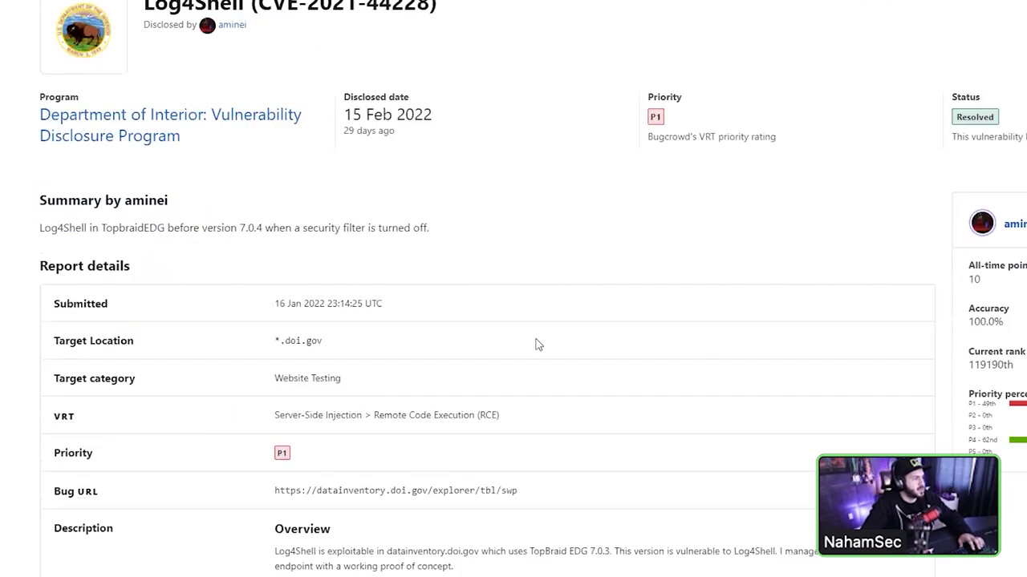
scroll(536, 345, down, 6)
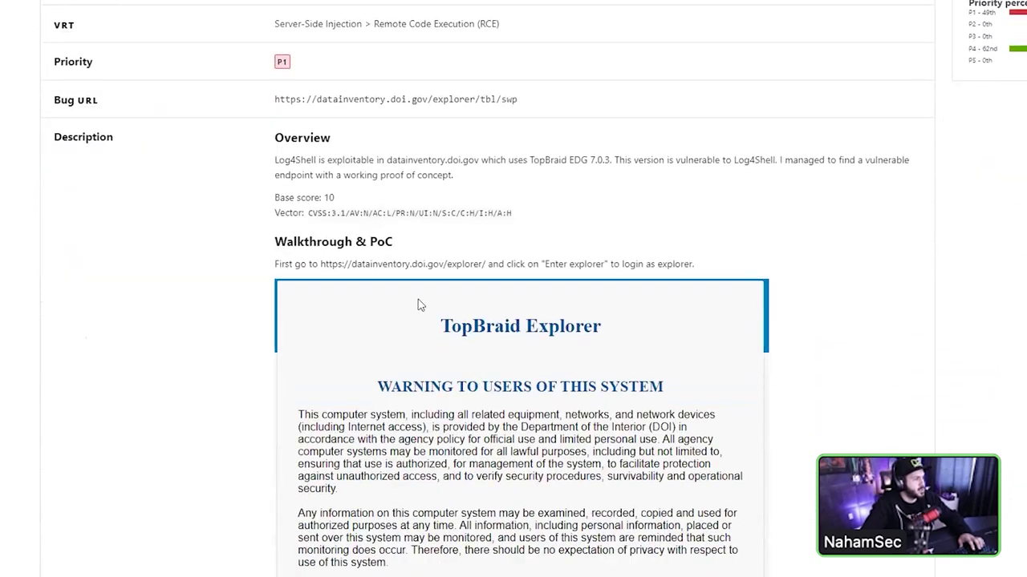
scroll(417, 305, down, 15)
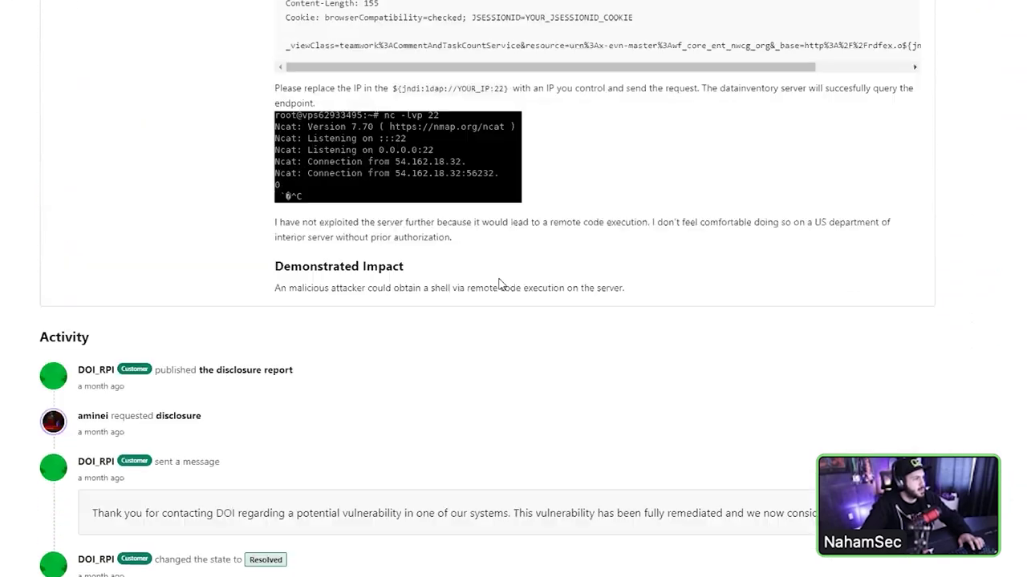
scroll(498, 282, down, 1)
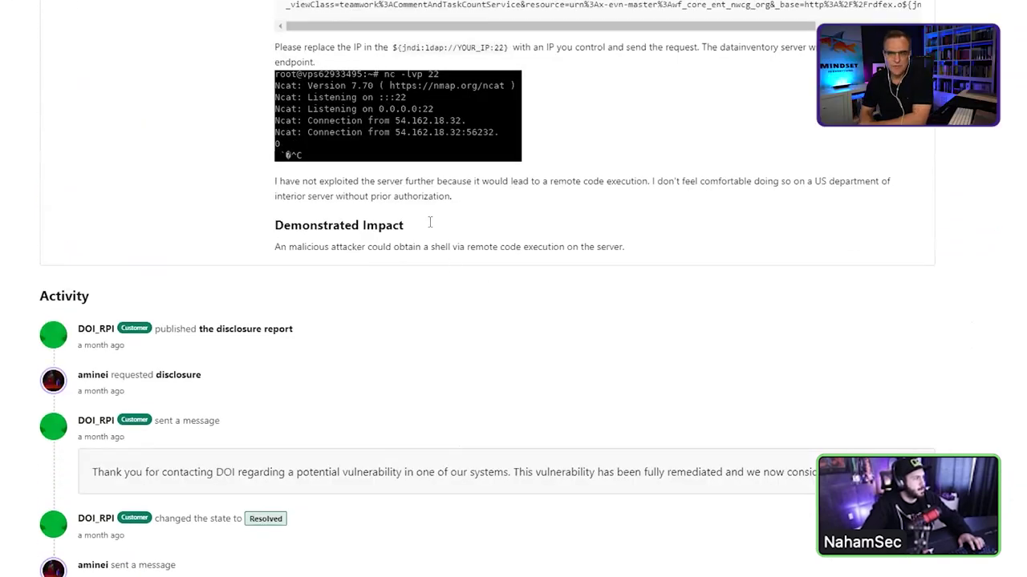
scroll(430, 222, down, 15)
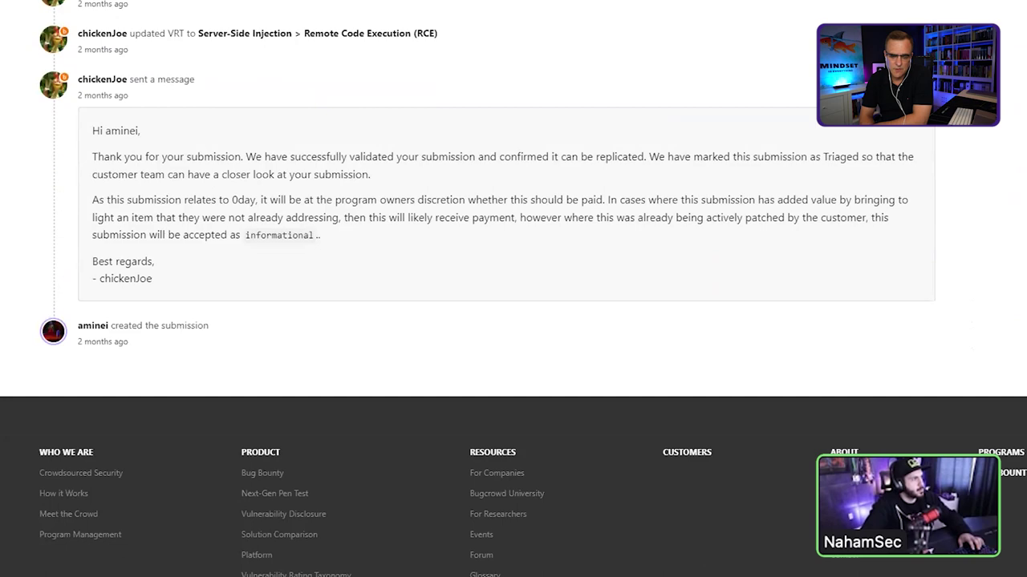
scroll(405, 180, up, 20)
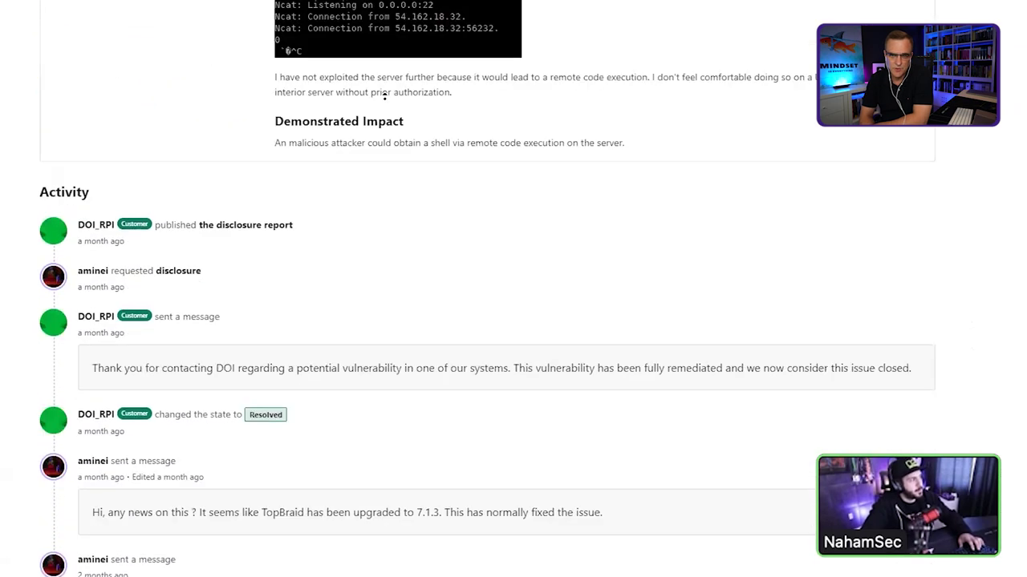
scroll(371, 206, up, 2)
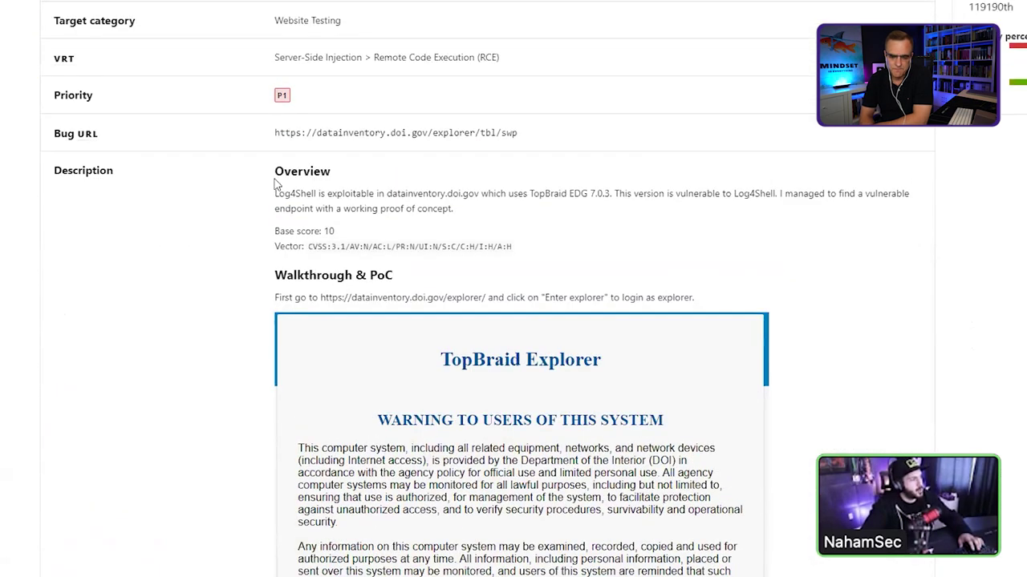
drag(274, 165, 332, 197)
click(332, 196)
scroll(320, 204, up, 3)
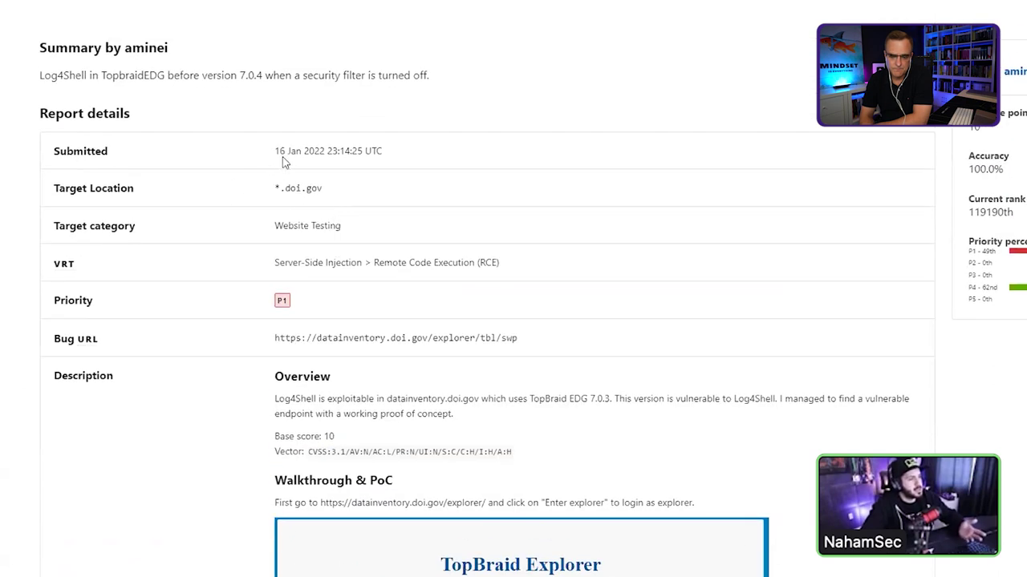
scroll(366, 210, down, 2)
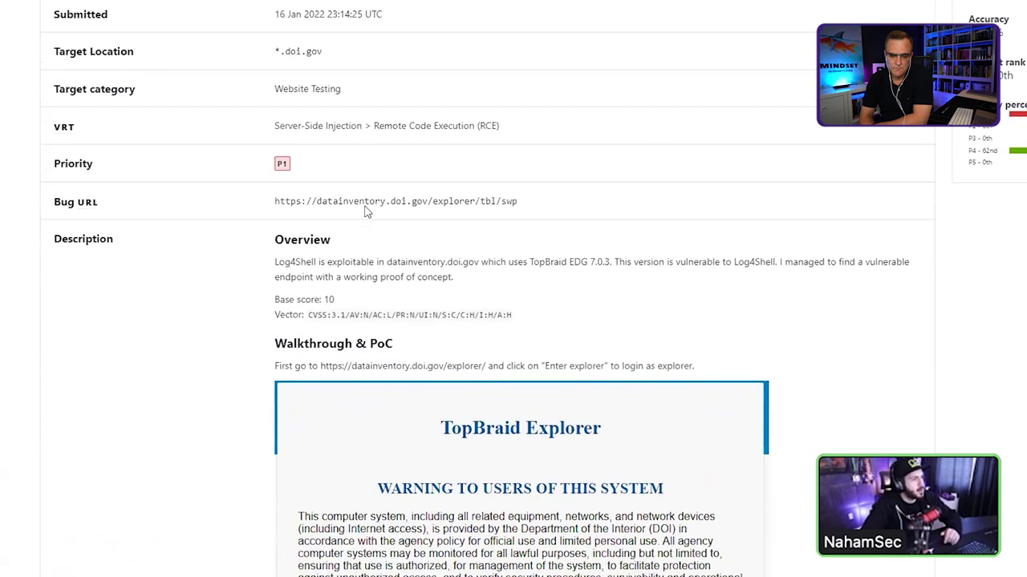
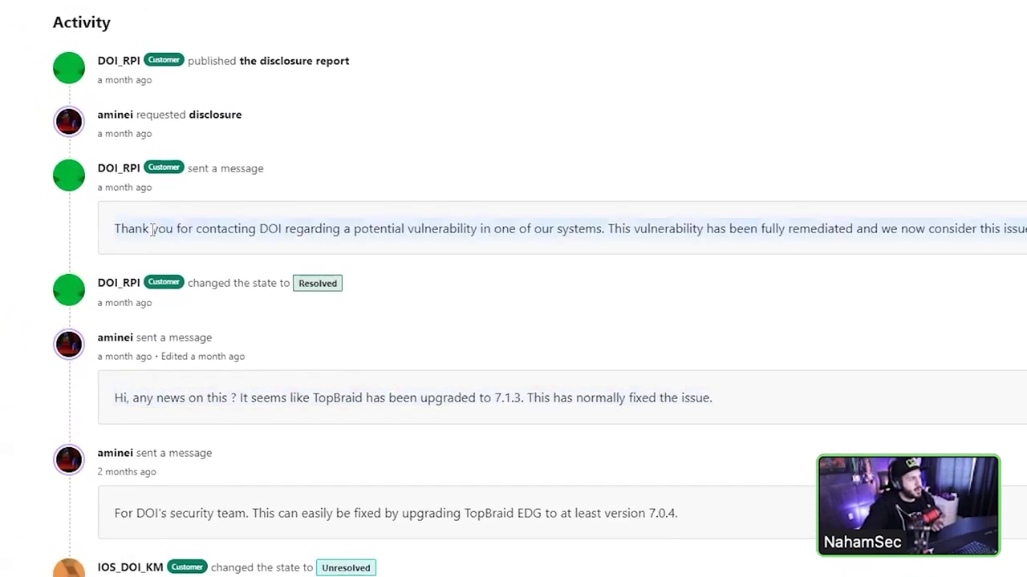
- Highlight the TopBraid EDG upgrade recommendation, then scroll the Activity feed to the 'created the submission' entry
triple_click(235, 504)
scroll(300, 513, down, 3)
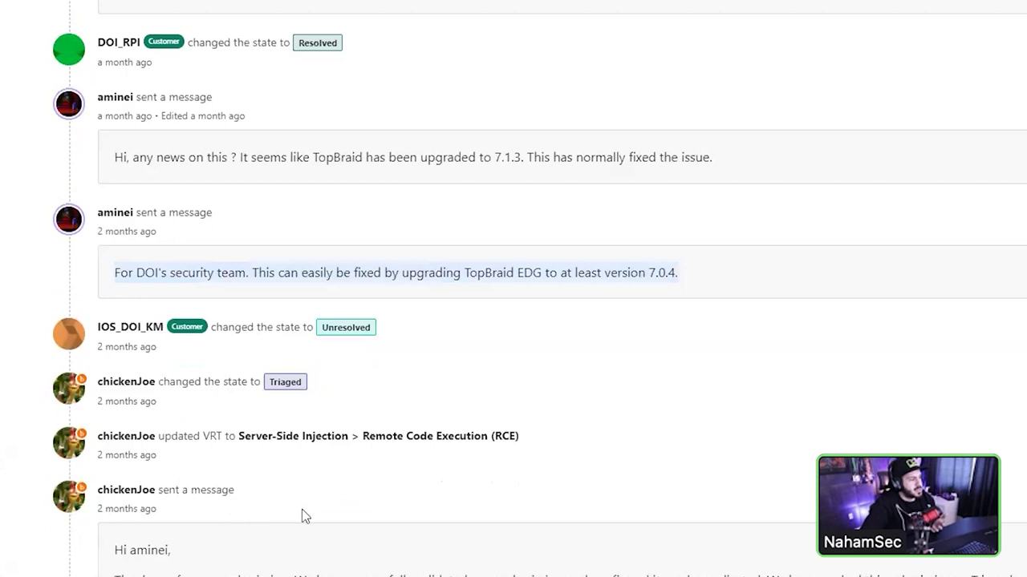
scroll(481, 441, down, 6)
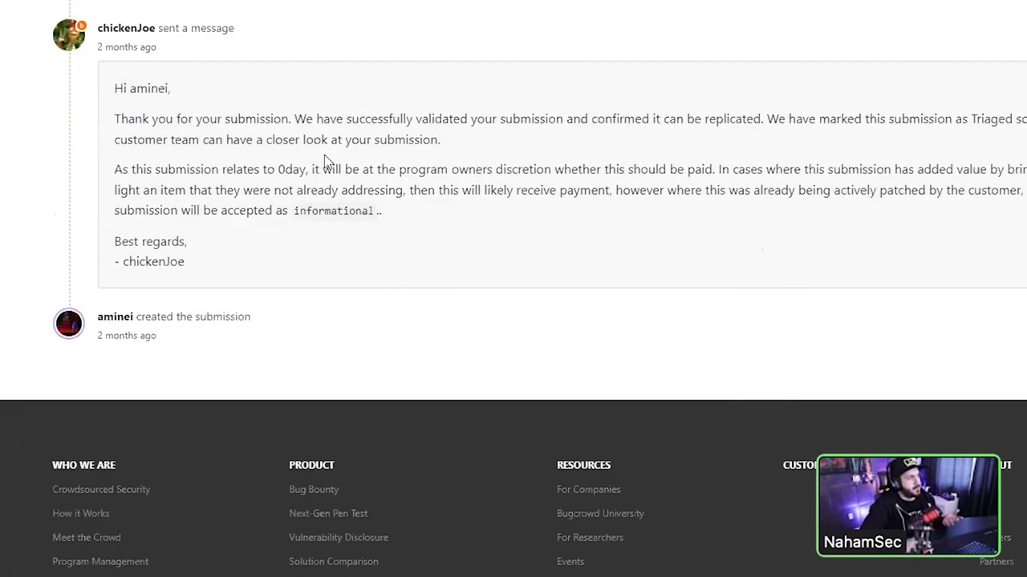
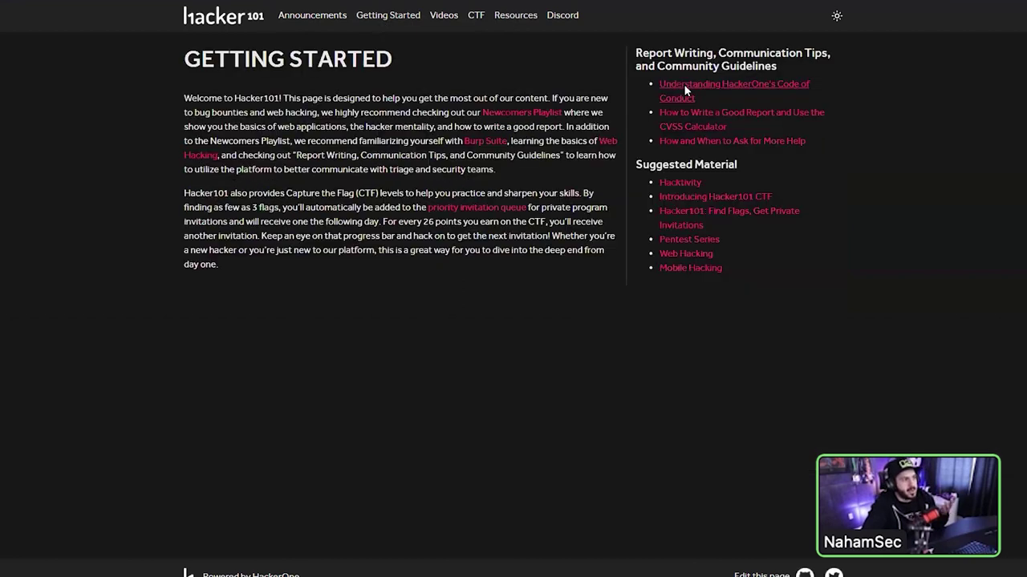
- Open the Code of Conduct article, then the Video Lessons page, and scroll its tracks
click(685, 86)
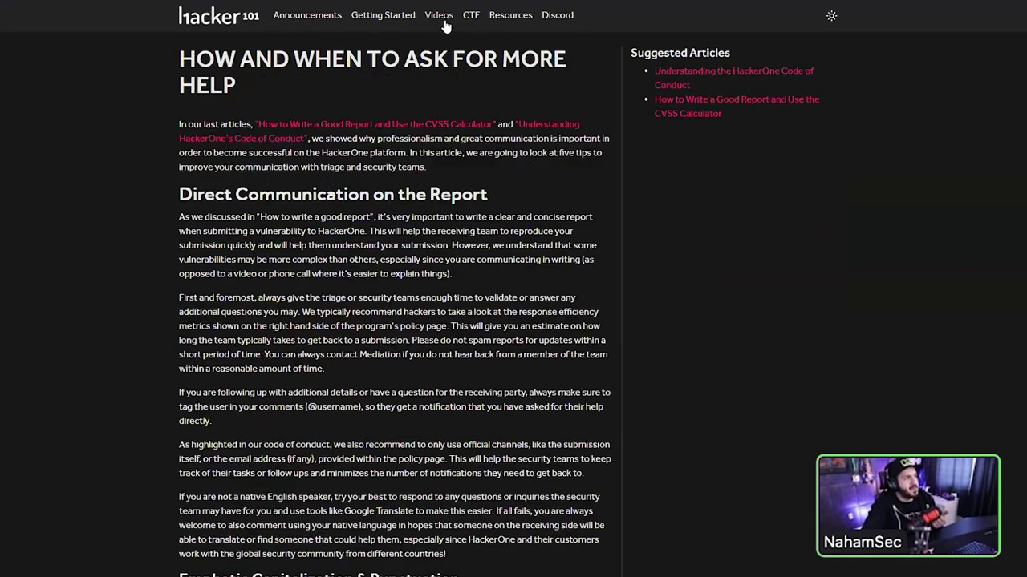
click(439, 17)
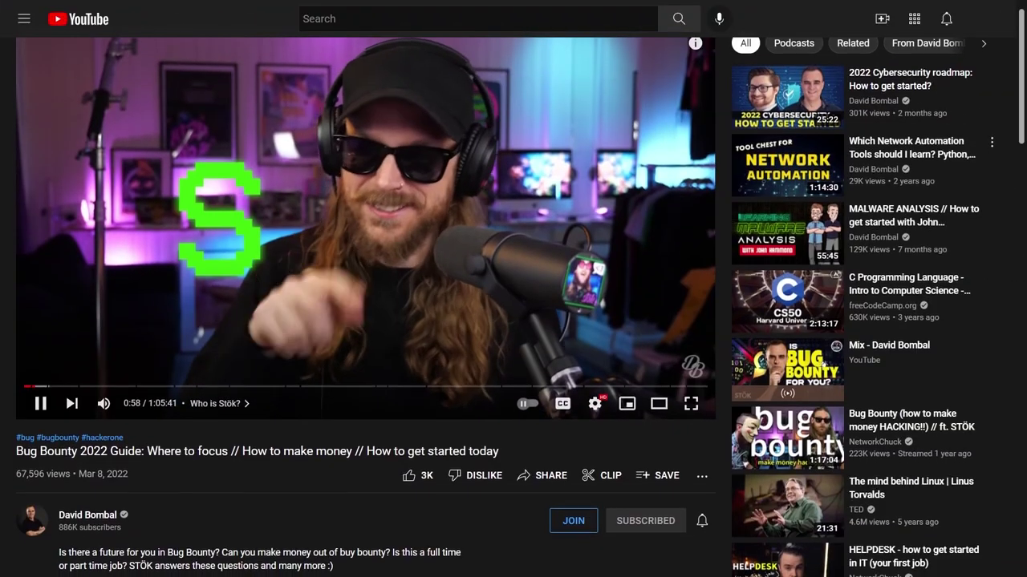
scroll(513, 321, down, 1)
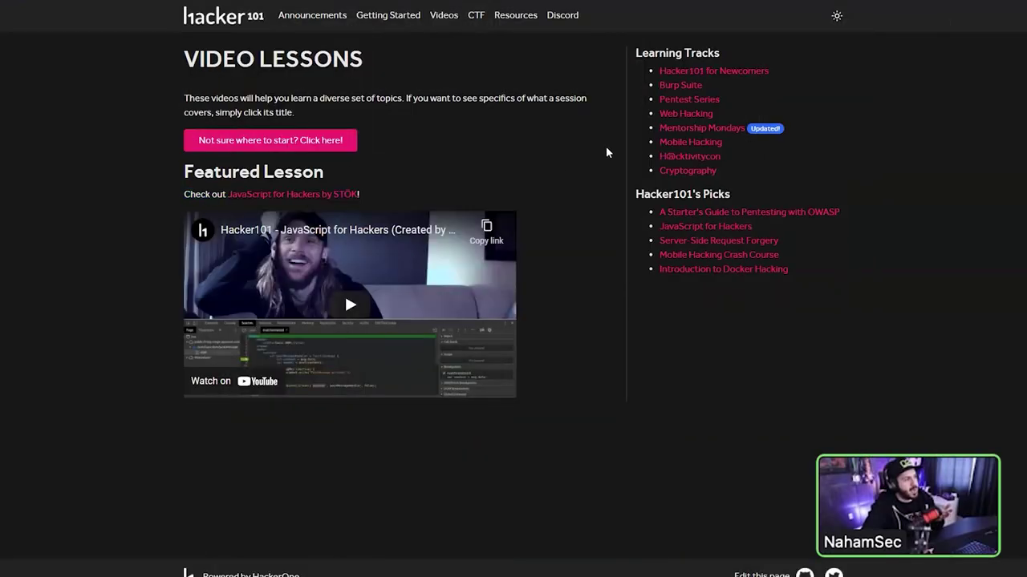
- View the Web Hacking track's XSS and Authorization lesson, return, and open Mentorship Mondays
click(695, 116)
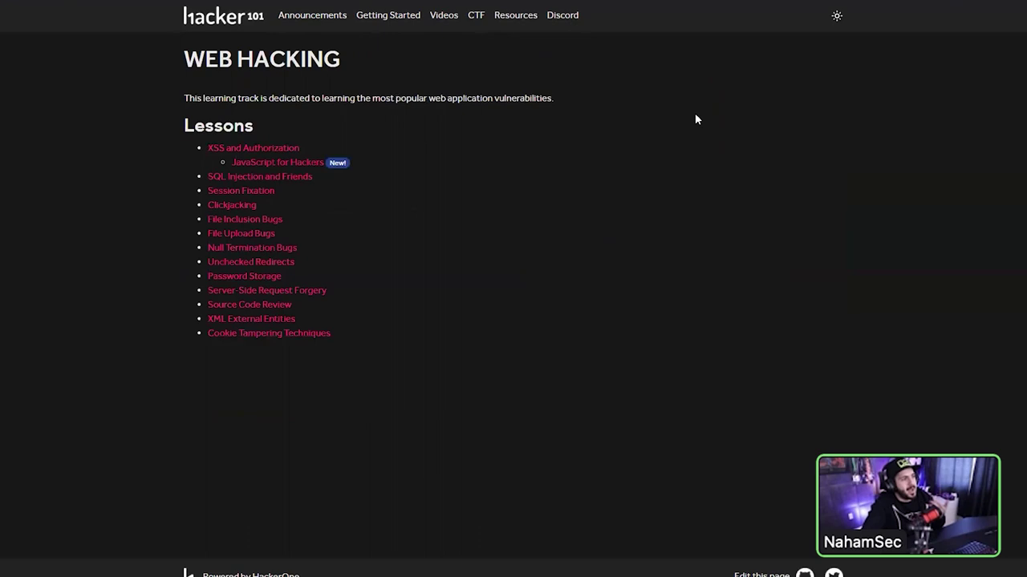
triple_click(207, 148)
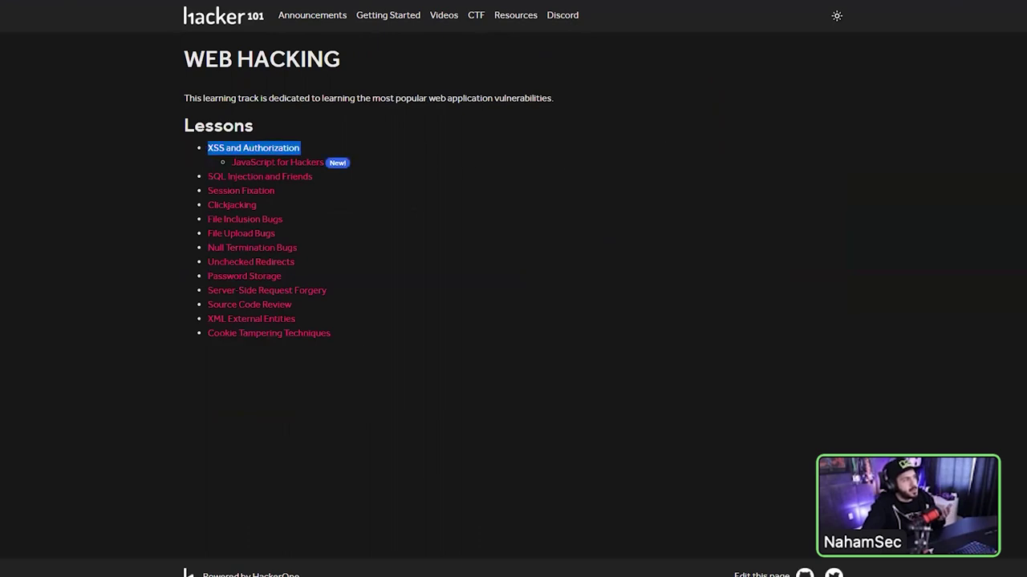
key(alt+Left)
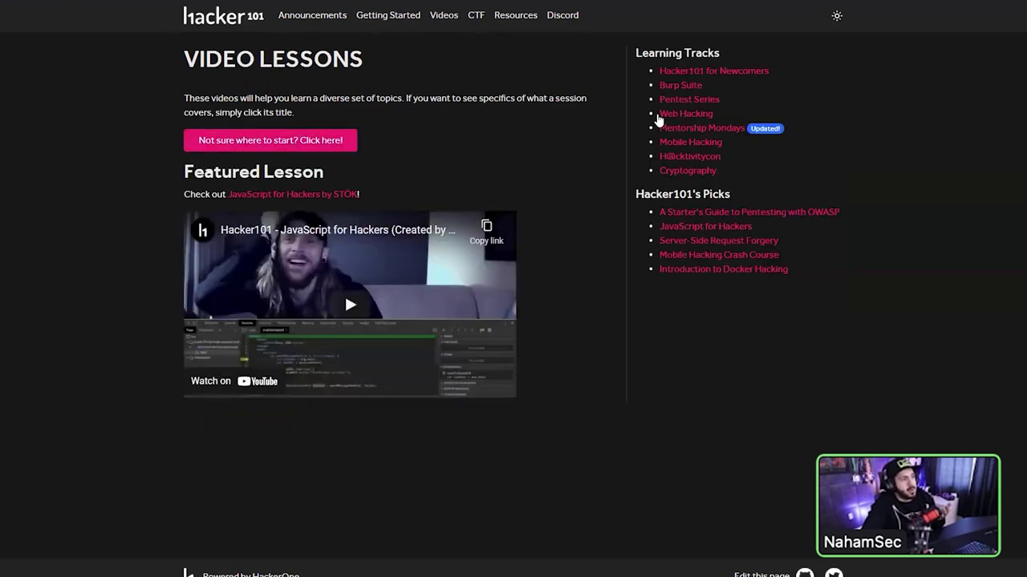
click(720, 127)
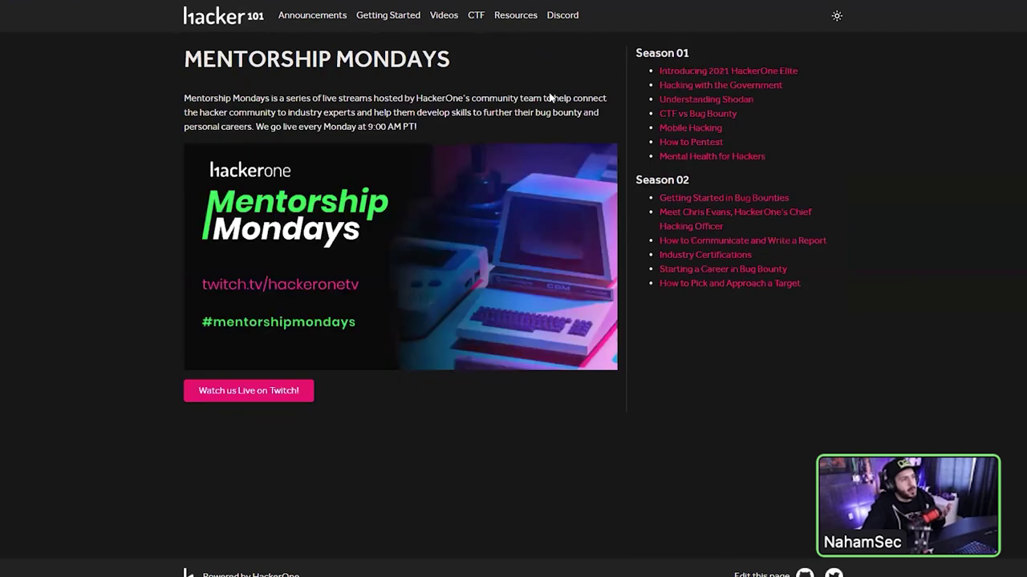
- View the How to Pentest episode, return to Mentorship Mondays, then go to Hacker101 CTF
click(707, 142)
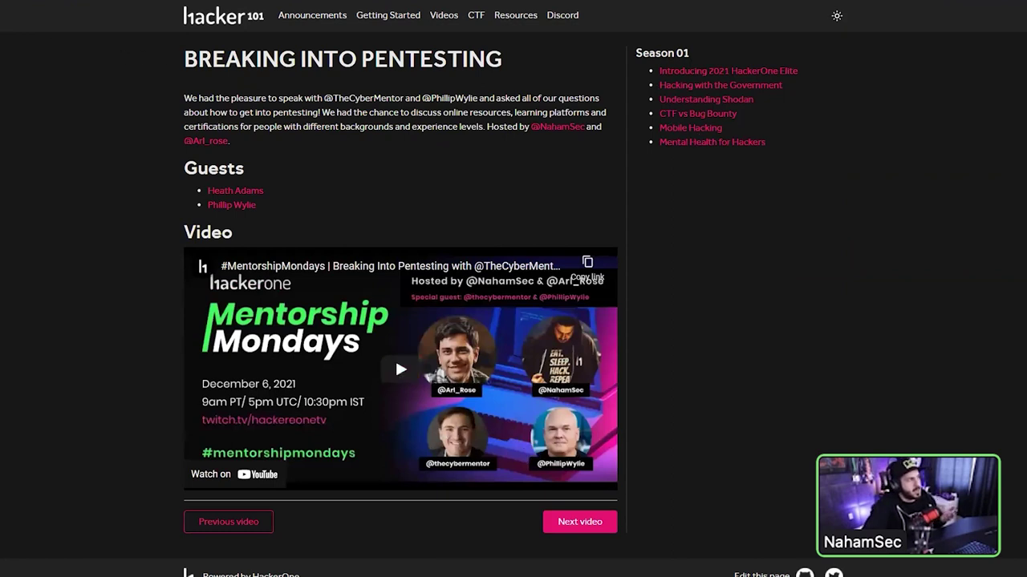
key(alt+Left)
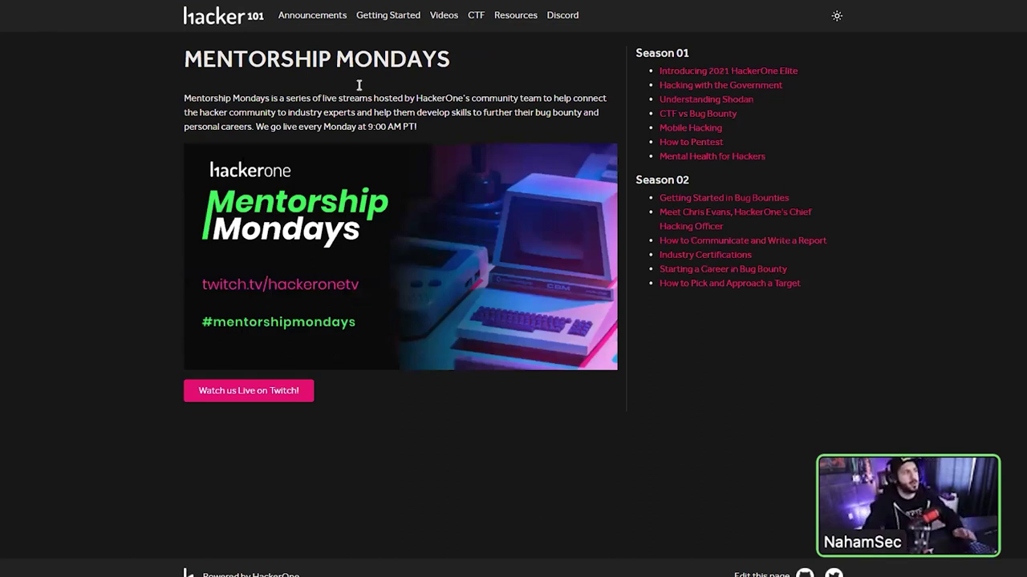
click(478, 15)
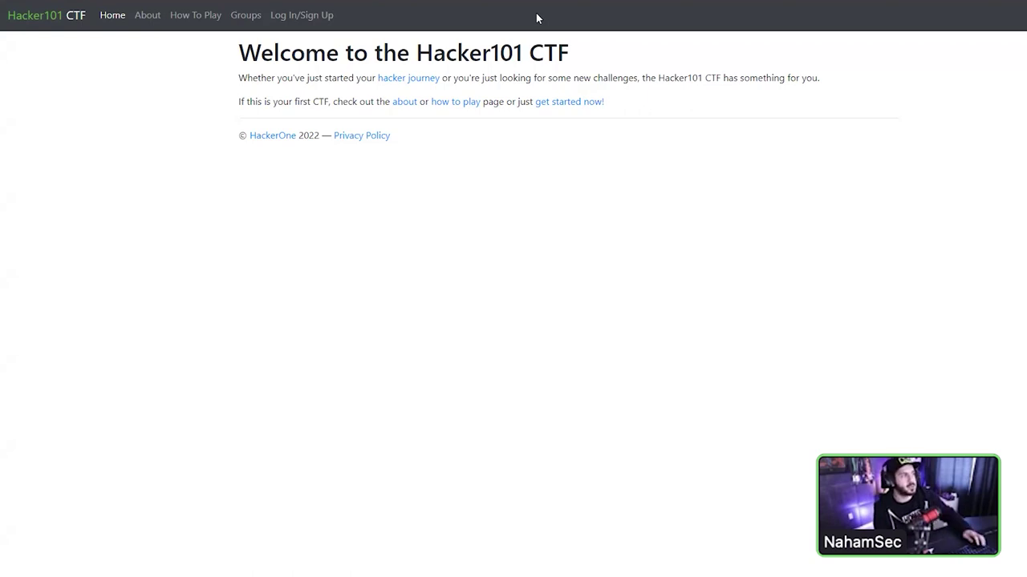
- Toggle between the CTF tab and the TikTok IDOR report tab, ending on the report
key(ctrl+Tab)
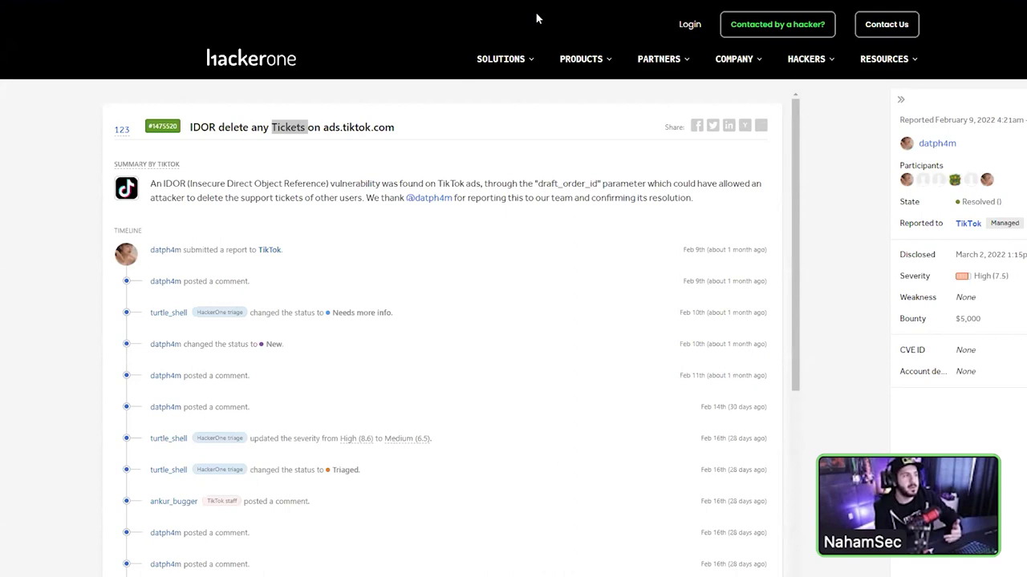
key(ctrl+Tab)
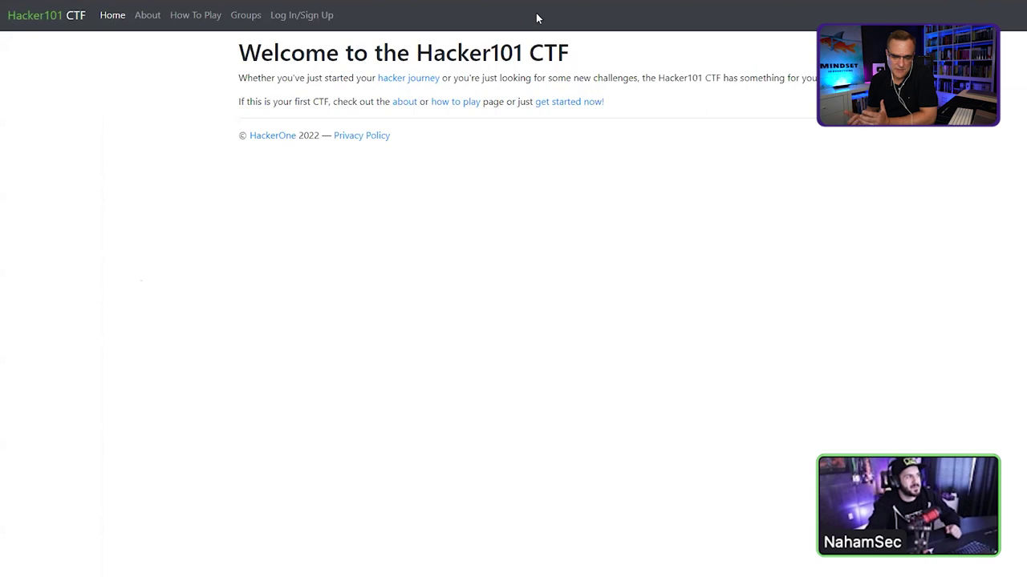
key(ctrl+Tab)
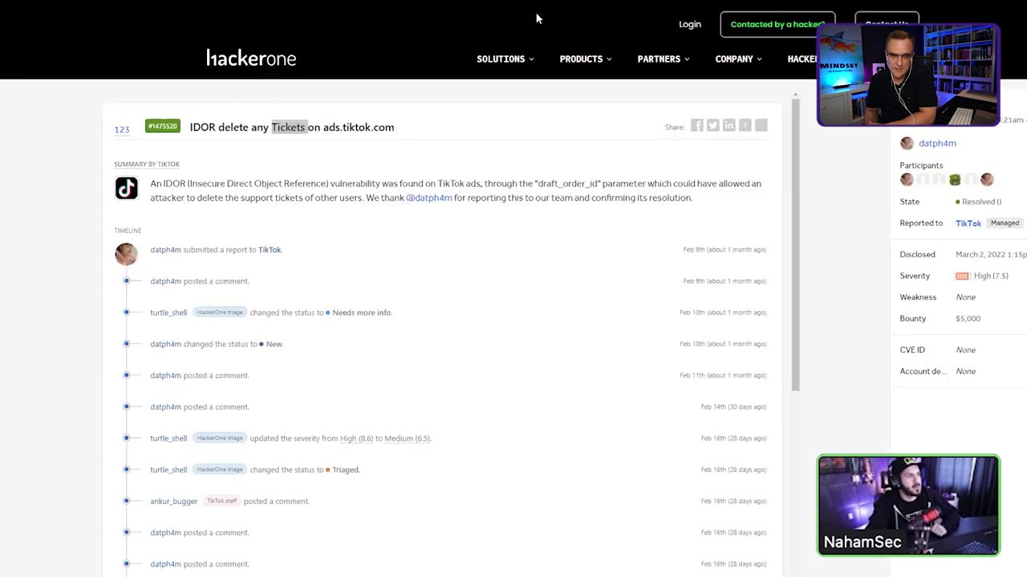
- Start a HackerOne sign-up as a hacker and enter the display name
click(688, 25)
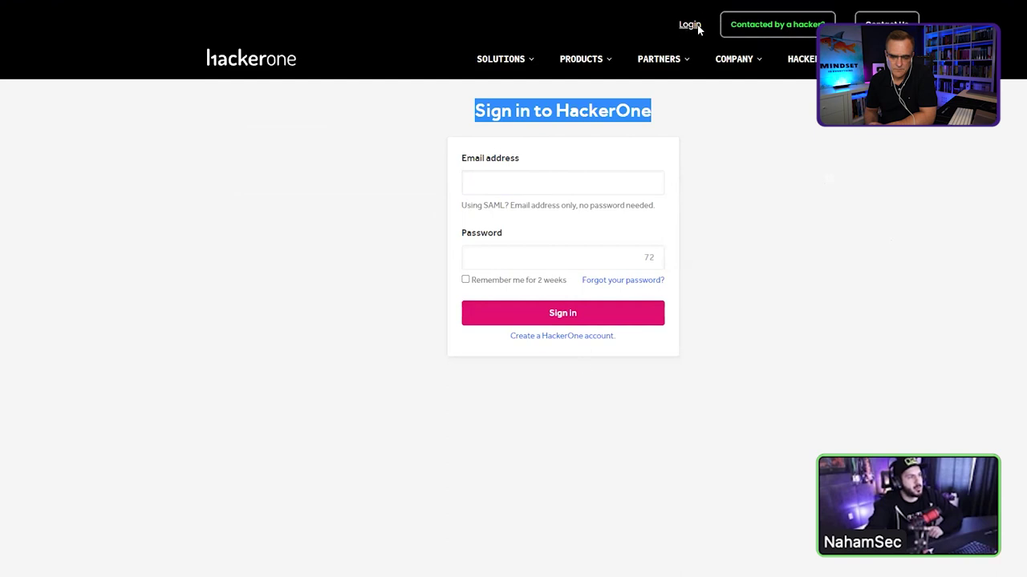
click(582, 344)
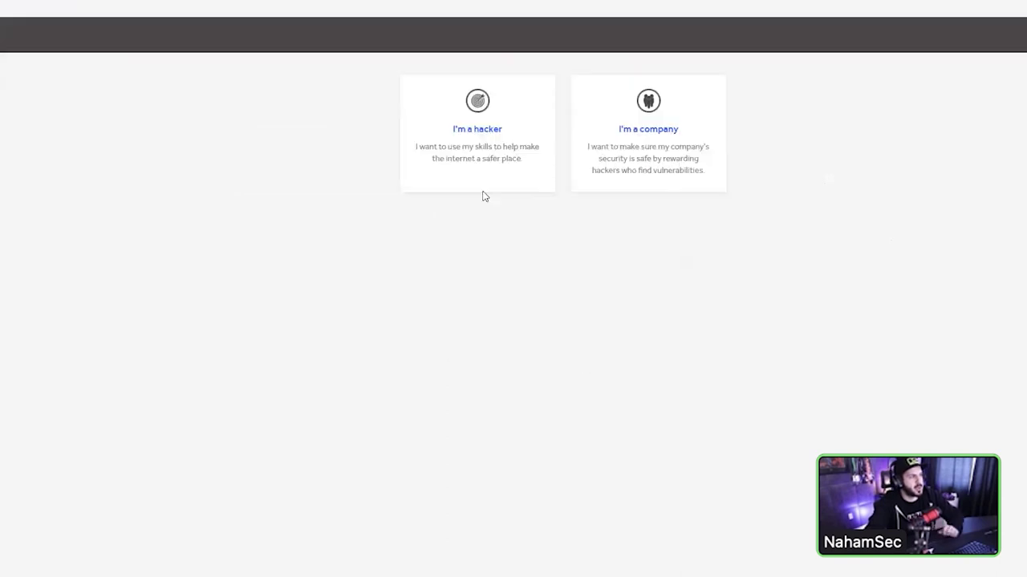
click(514, 183)
click(518, 170)
text(Ben Nahams)
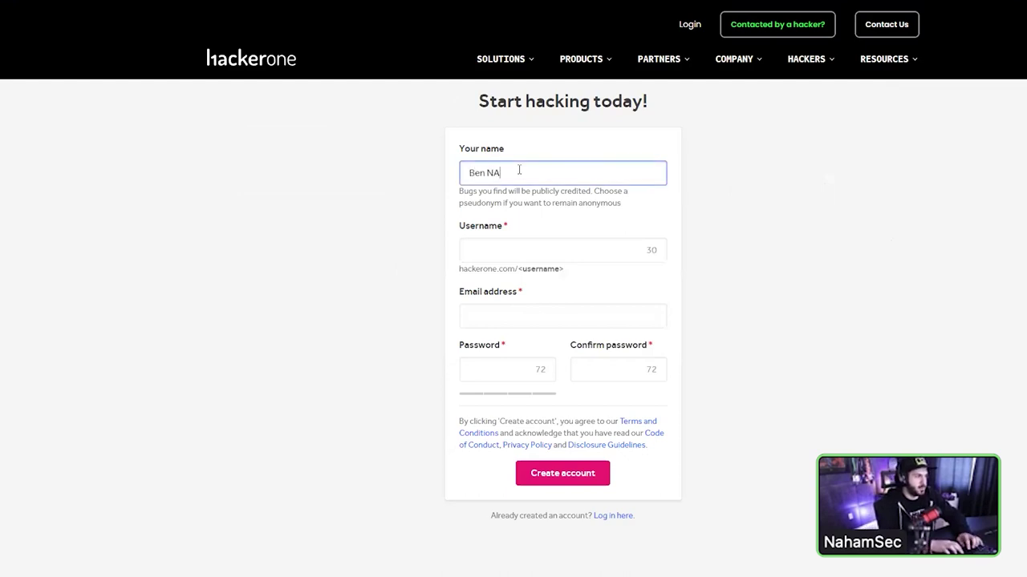
key(ctrl+BackSpace)
text(NahamSec)
- Enter the username in the sign-up form, correcting it before moving on
key(Tab)
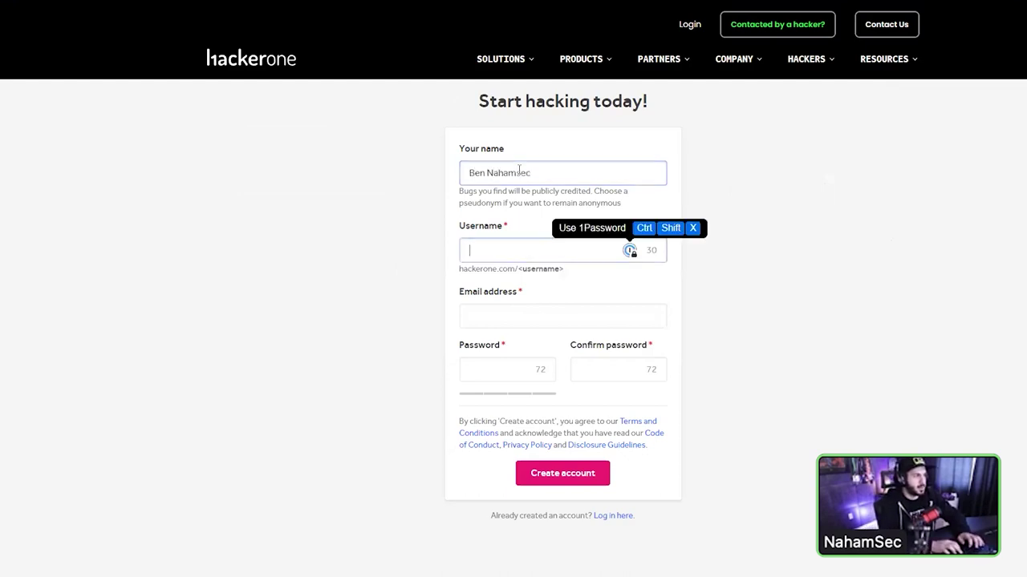
text(nahamsec)
key(ctrl+BackSpace)
text(notnahamsec)
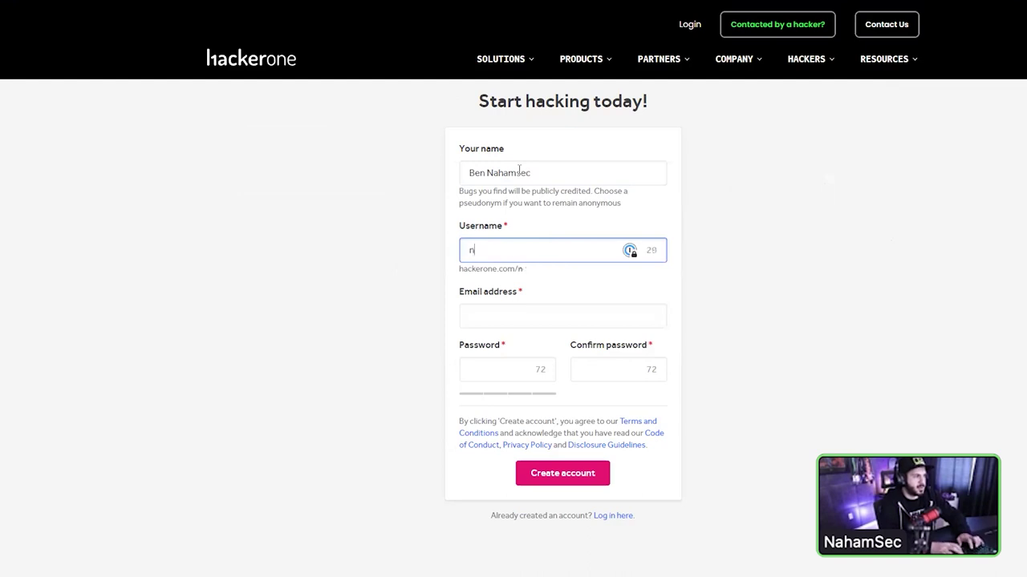
key(Tab)
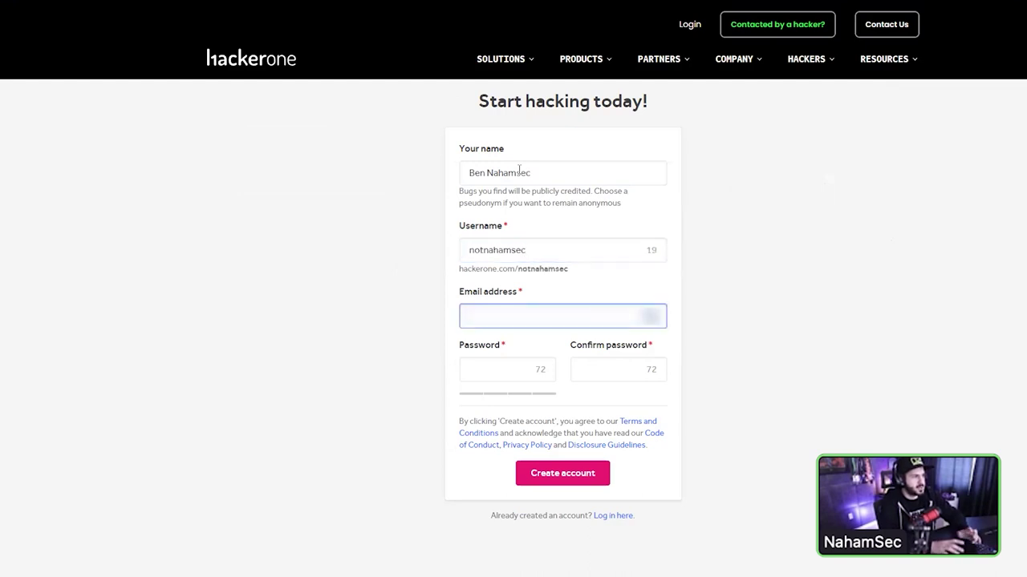
key(shift+Tab)
text(2)
key(Tab)
- Enter the e-mail address and matching password and confirmation, then submit Create account
key(Tab)
text(••••••••••••)
key(Tab)
text(••)
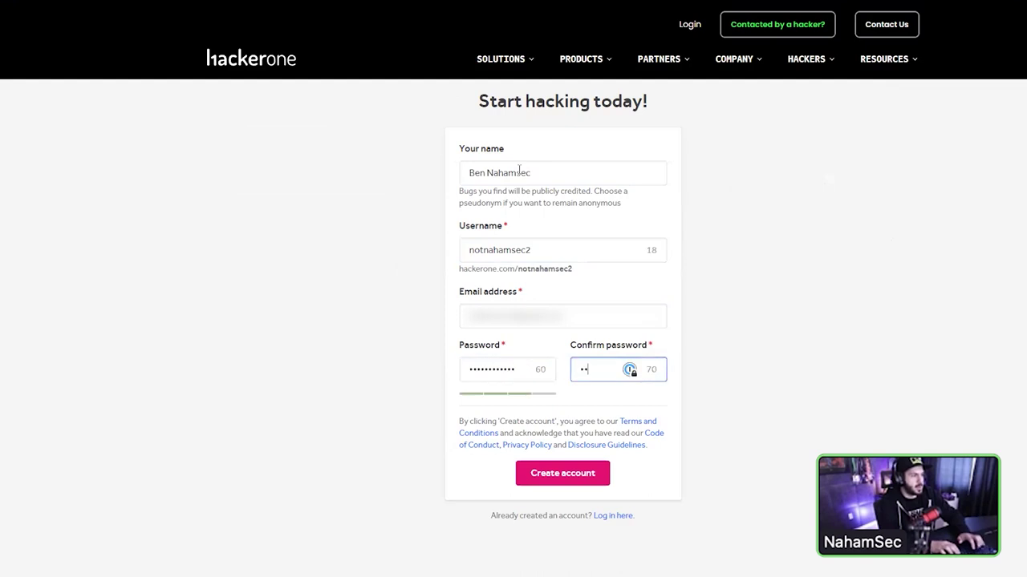
key(BackSpace)
text(•••••••••••)
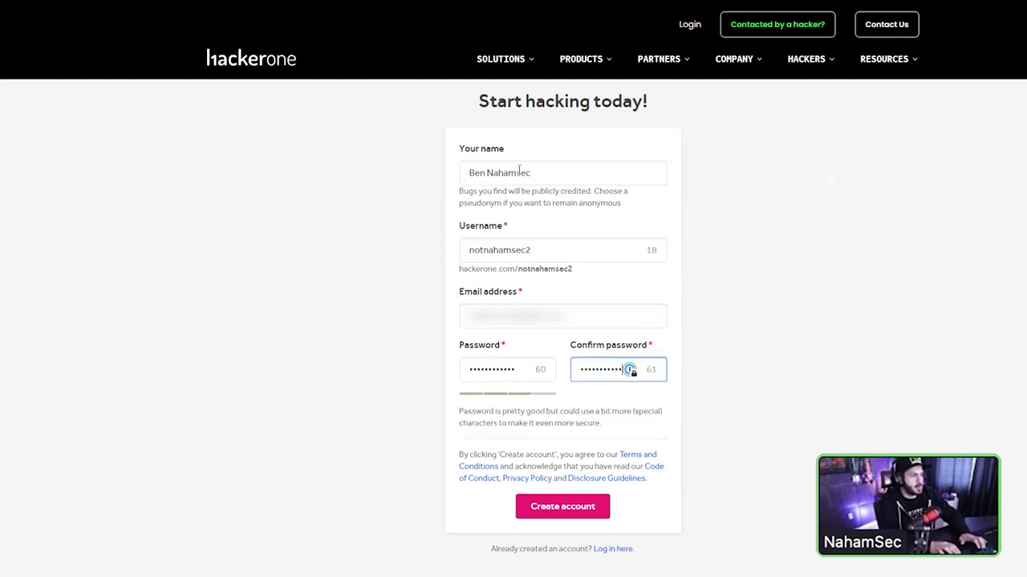
mouse_move(542, 419)
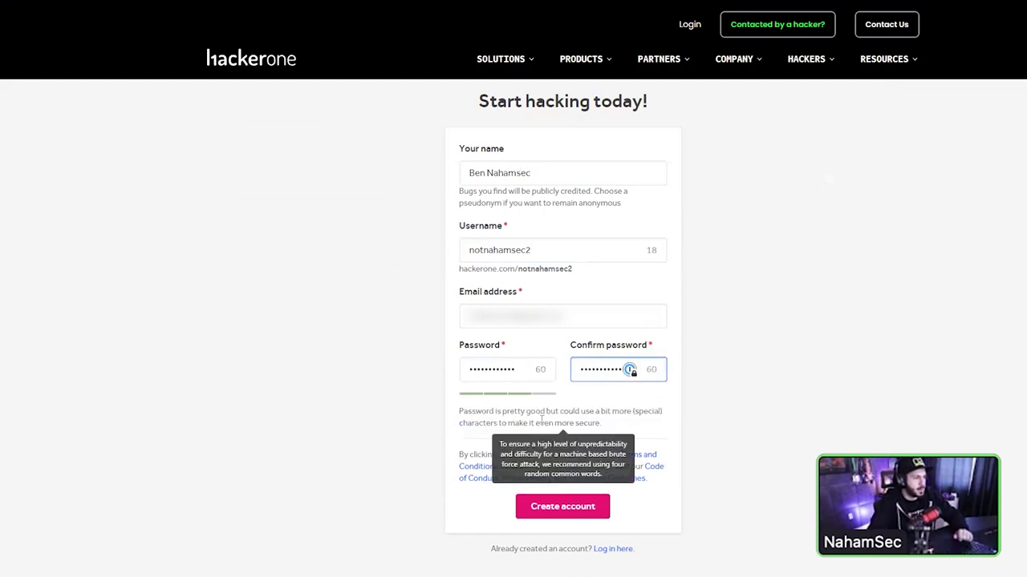
click(577, 509)
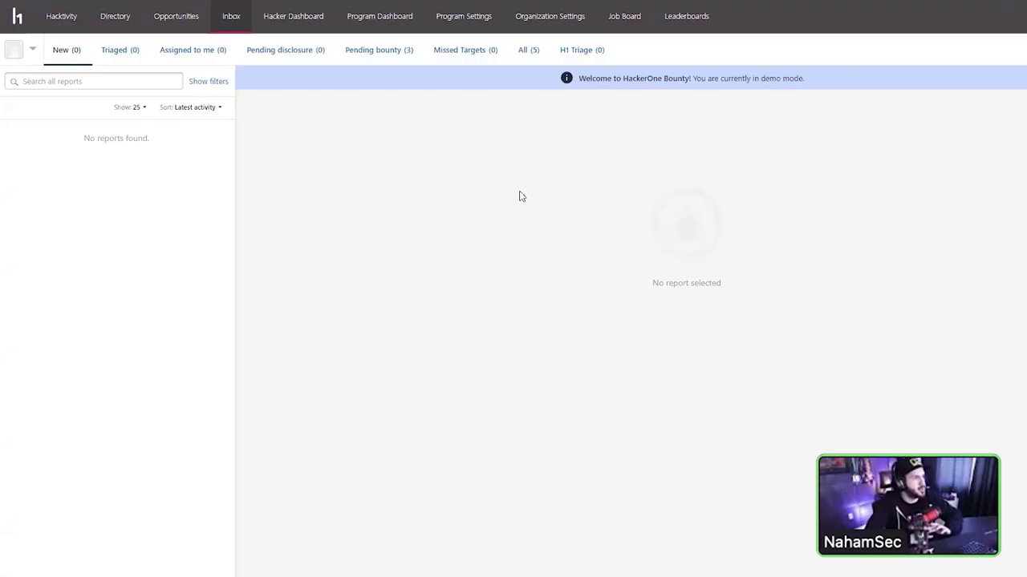
- Open the Hacker Dashboard and scroll through its stats, vulnerability-type and OWASP top 10 tables
click(572, 45)
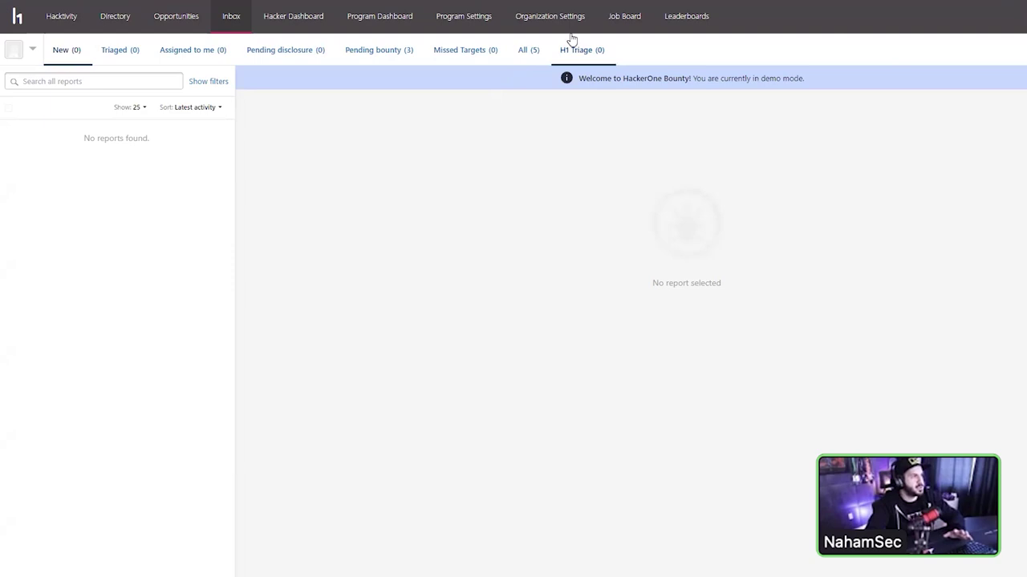
click(303, 24)
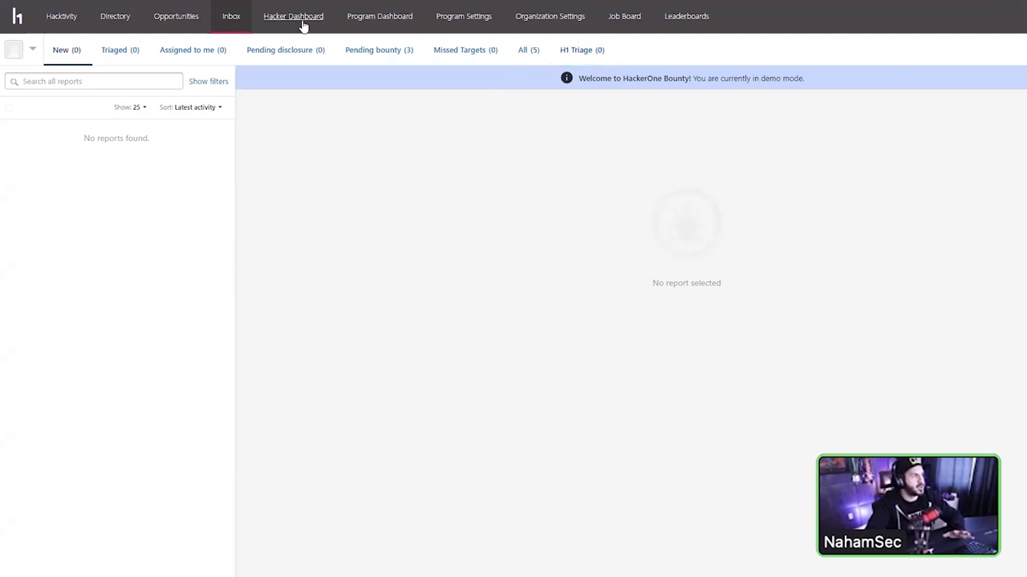
click(307, 25)
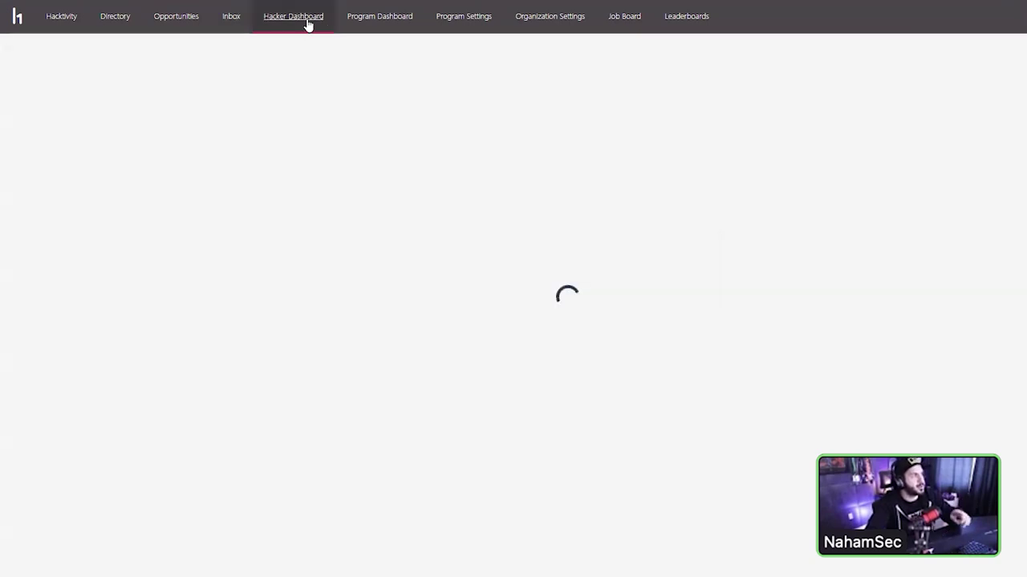
scroll(703, 133, down, 2)
scroll(704, 133, down, 5)
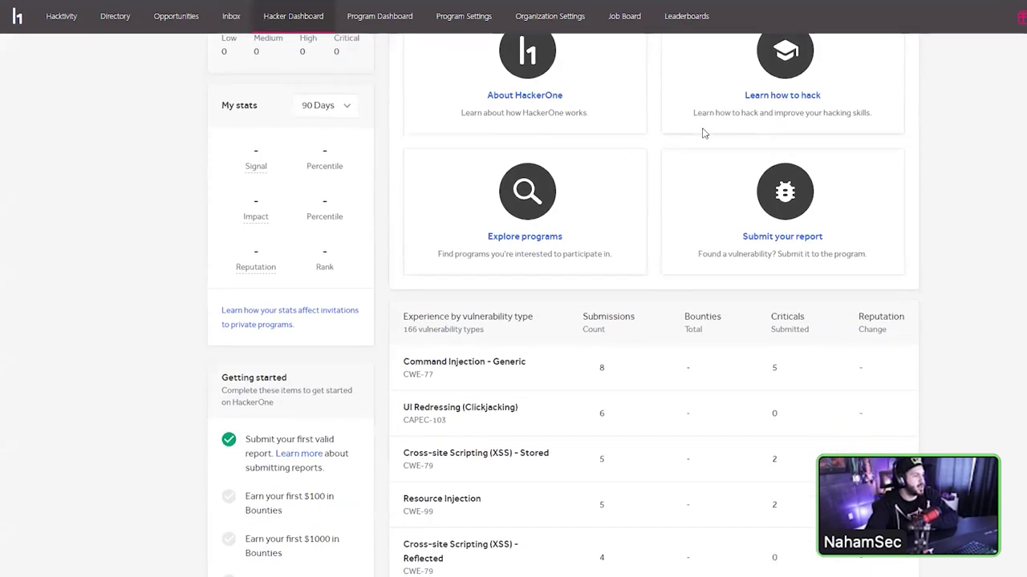
scroll(417, 291, down, 4)
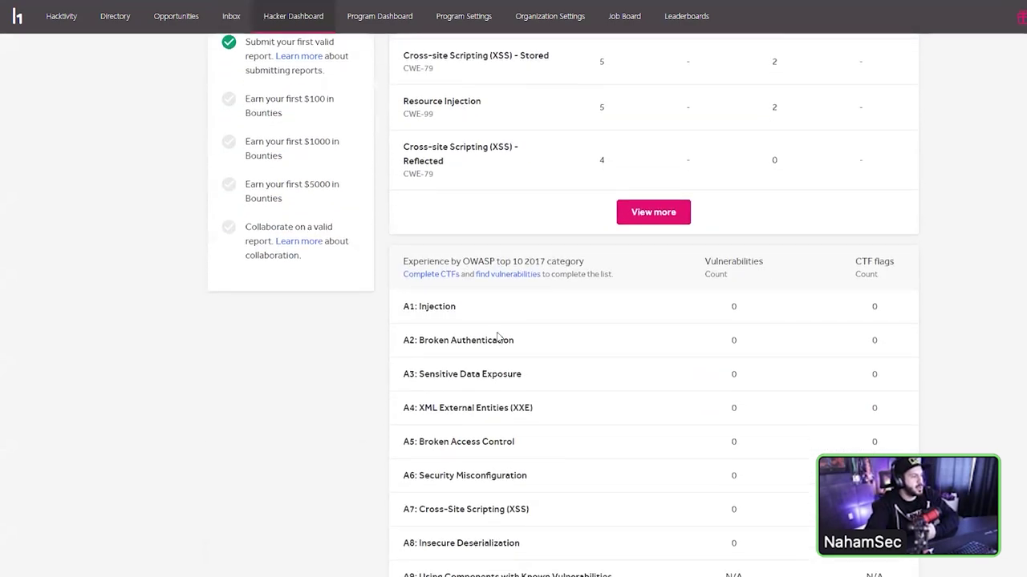
scroll(415, 200, up, 8)
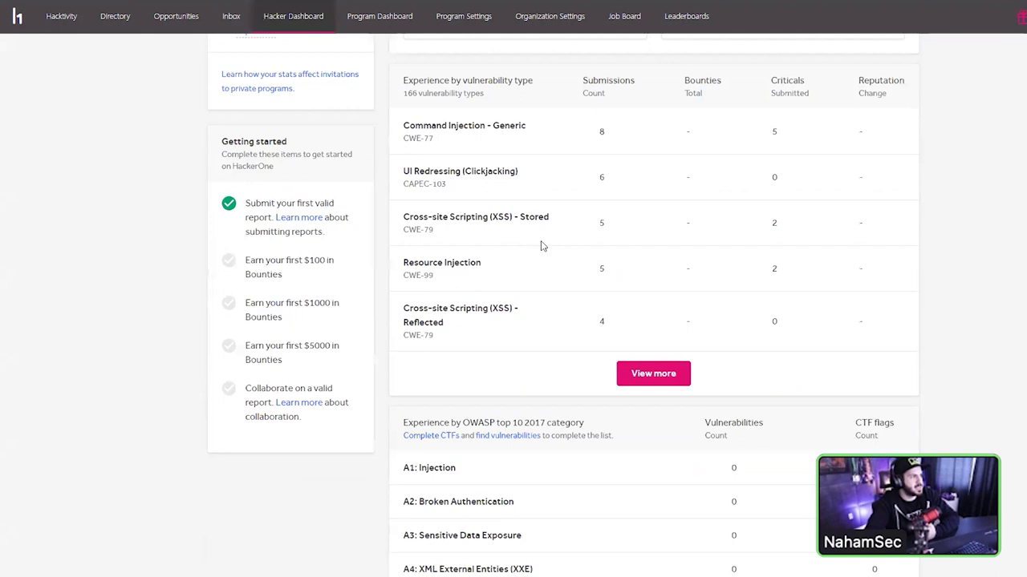
scroll(505, 168, up, 2)
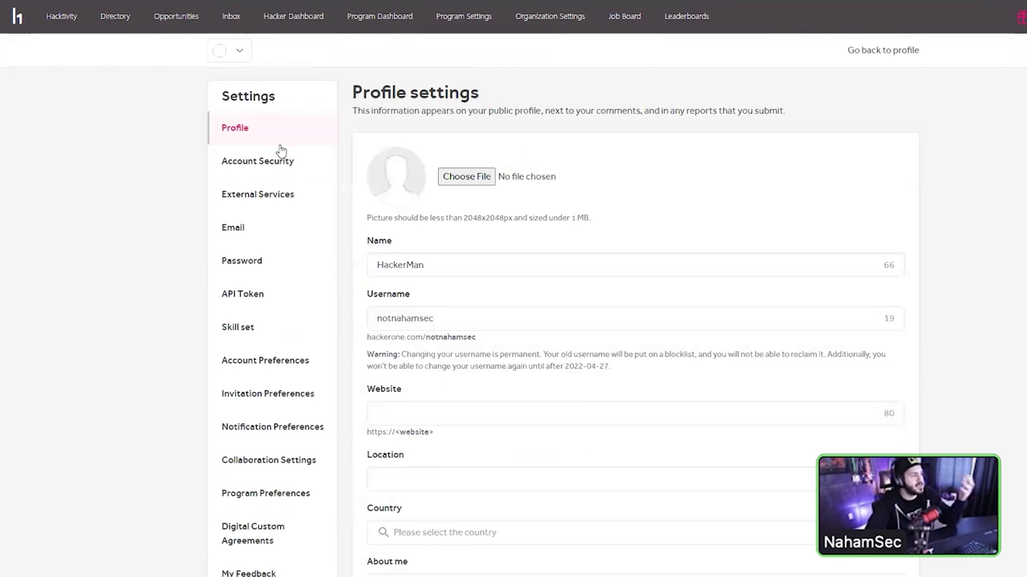
- Scroll through the empty Profile settings fields, then go to the Payments settings page
scroll(280, 150, down, 1)
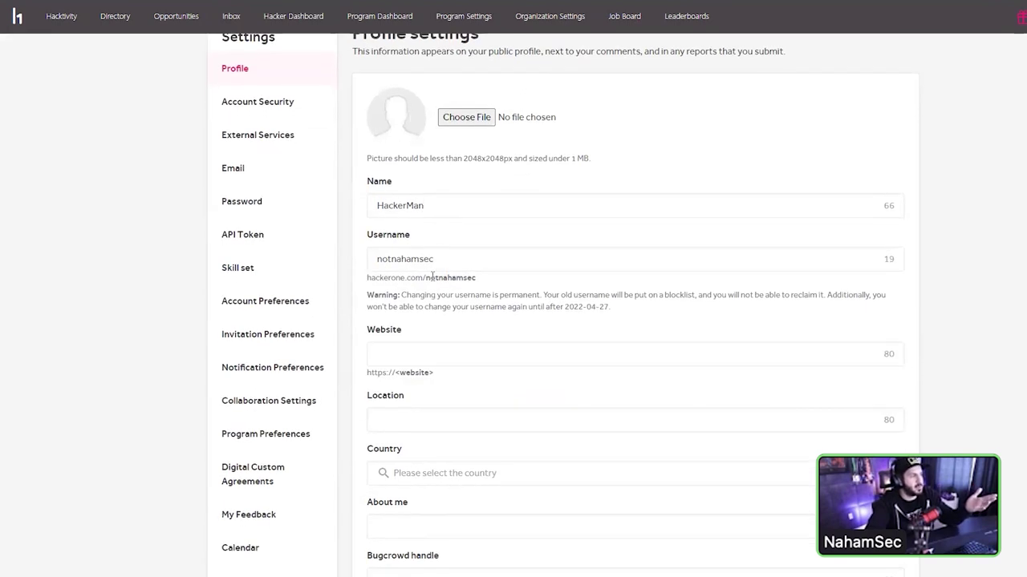
scroll(432, 263, down, 5)
scroll(435, 240, down, 5)
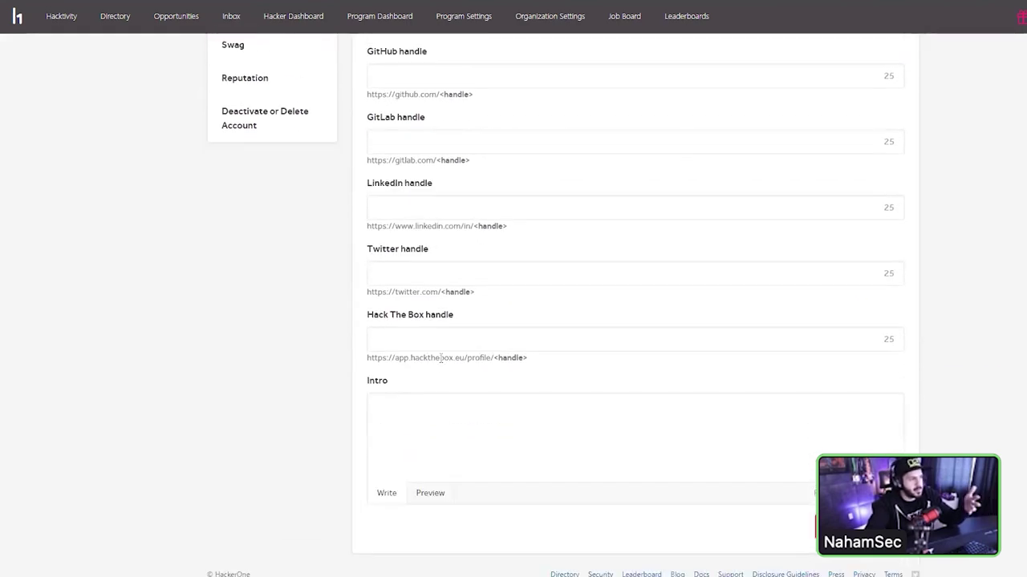
scroll(441, 358, up, 6)
scroll(440, 377, up, 2)
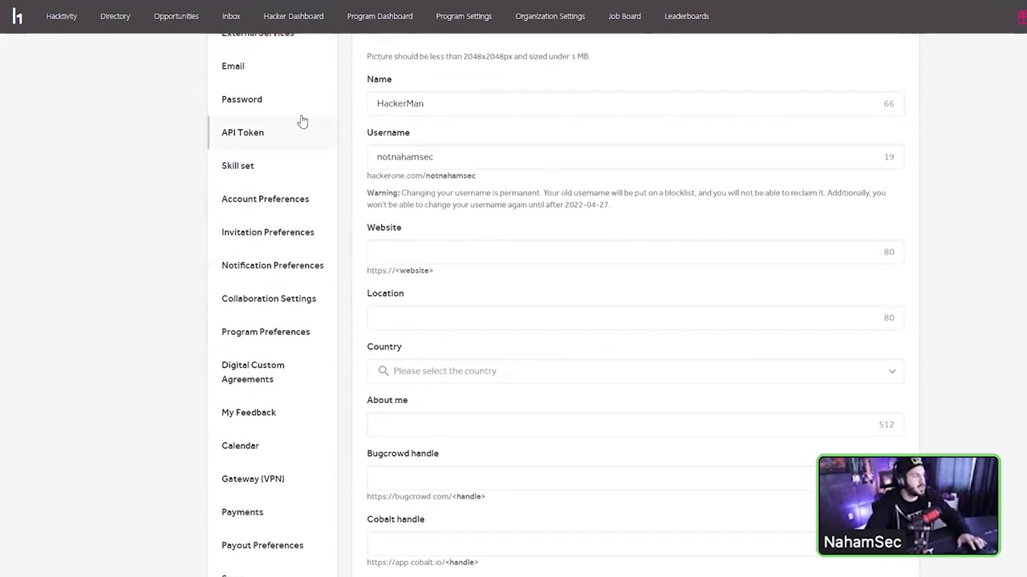
scroll(301, 120, up, 1)
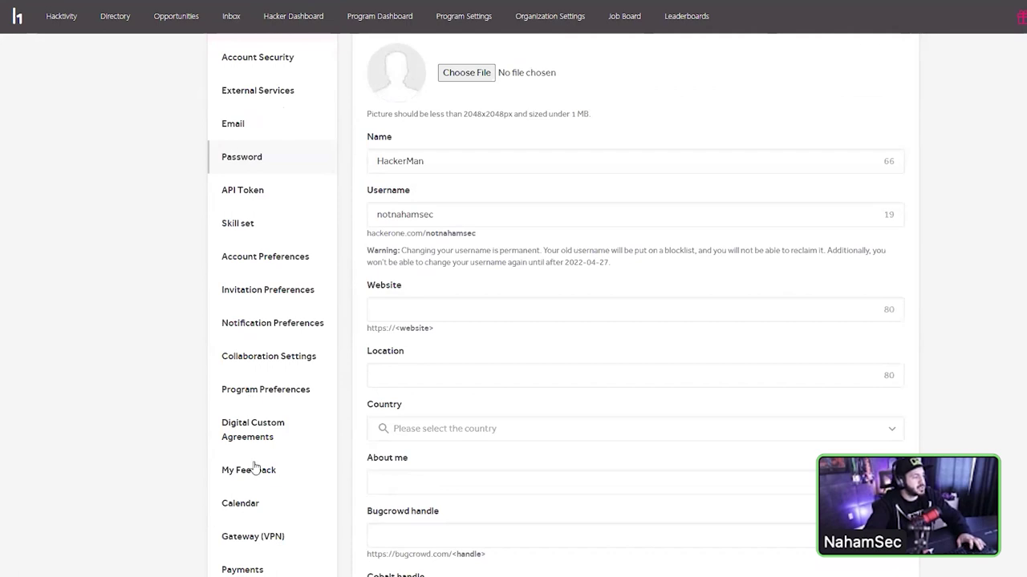
scroll(258, 414, down, 3)
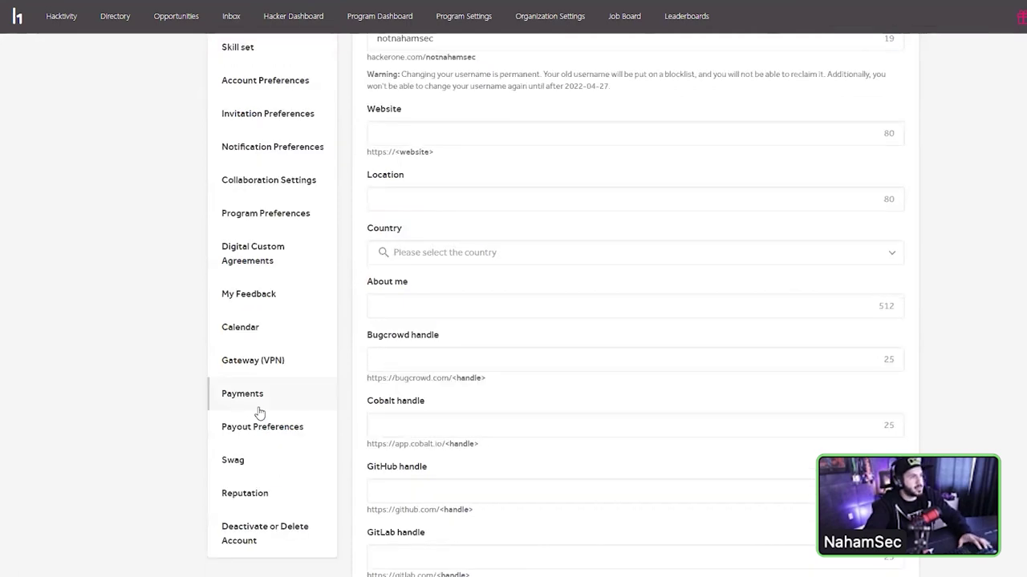
scroll(258, 414, up, 3)
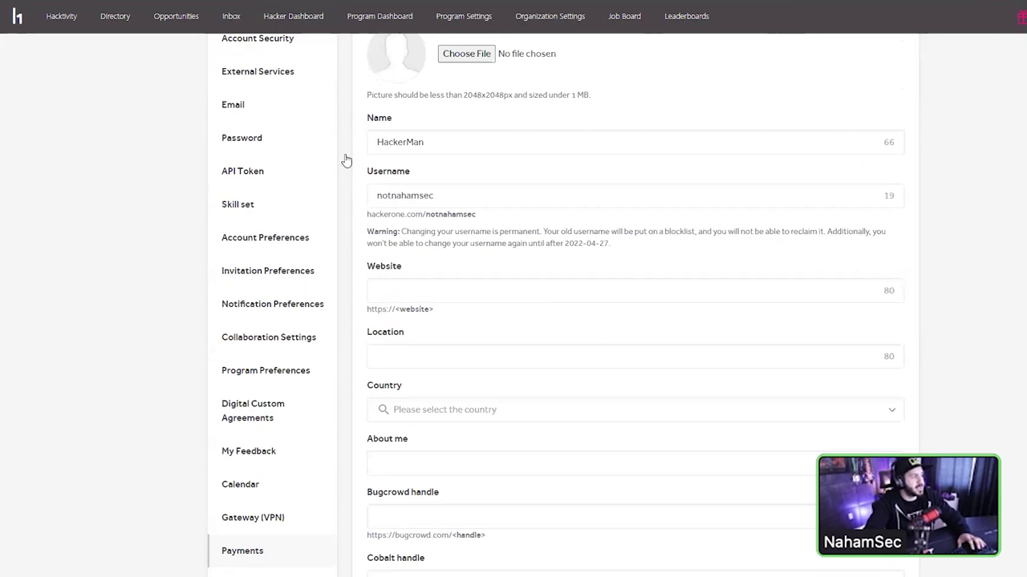
scroll(307, 428, up, 1)
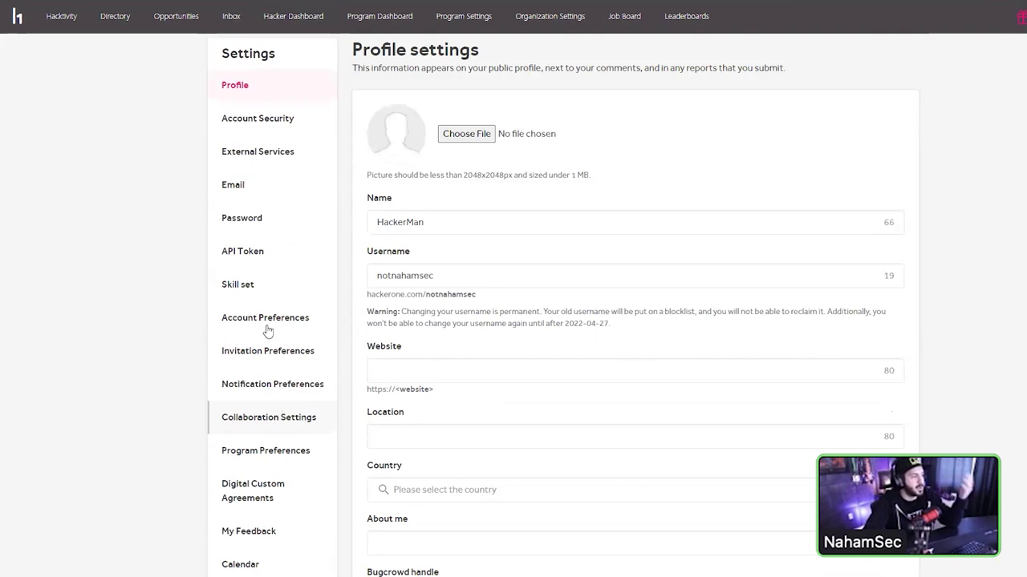
scroll(267, 331, down, 1)
scroll(267, 330, down, 2)
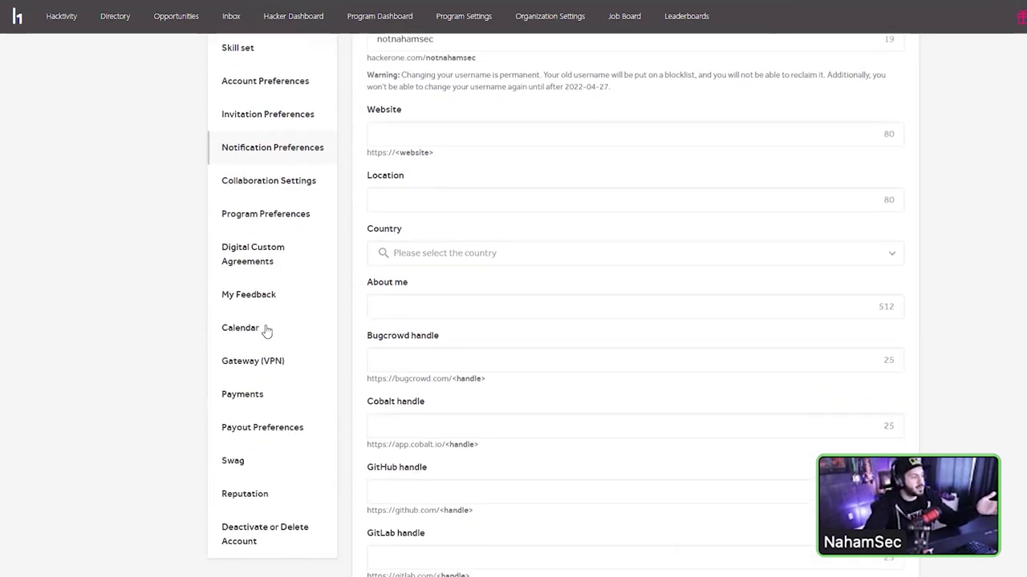
click(242, 394)
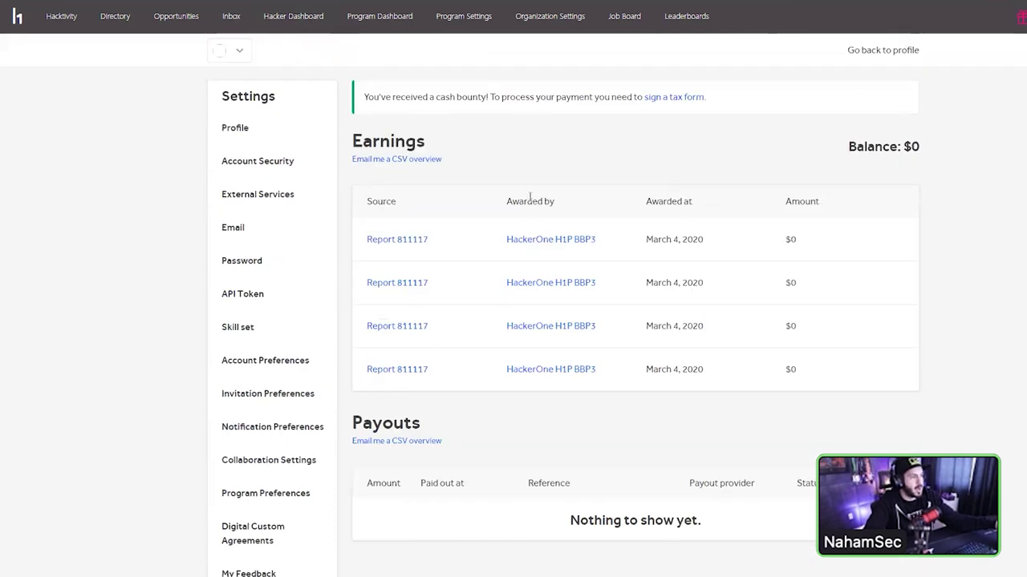
- Highlight the tax-form notice, then review Invitation Preferences such as private invitations and Cryptocurrency
drag(729, 101, 644, 96)
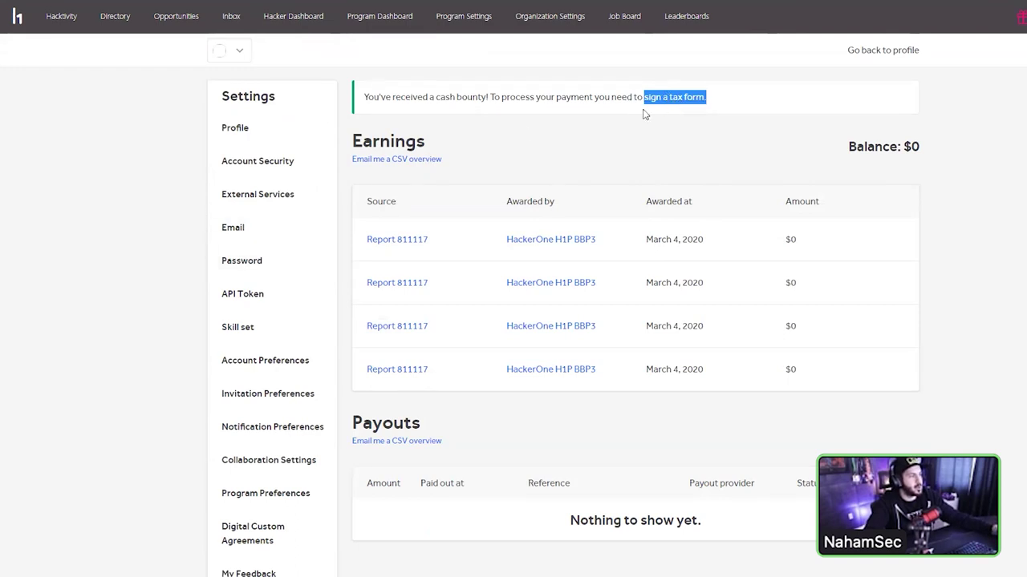
click(258, 405)
drag(361, 158, 584, 162)
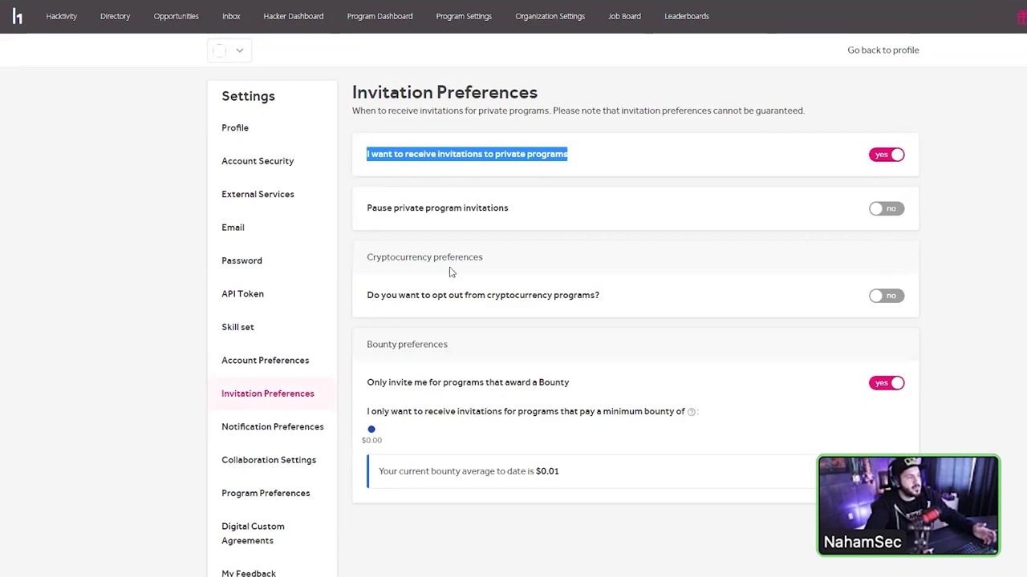
double_click(411, 257)
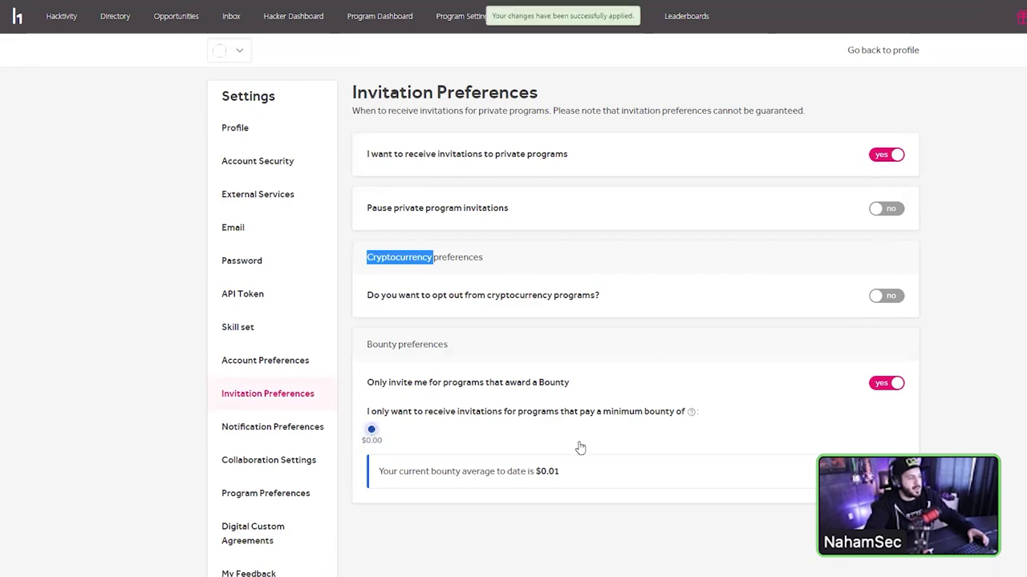
drag(561, 473, 539, 473)
click(553, 465)
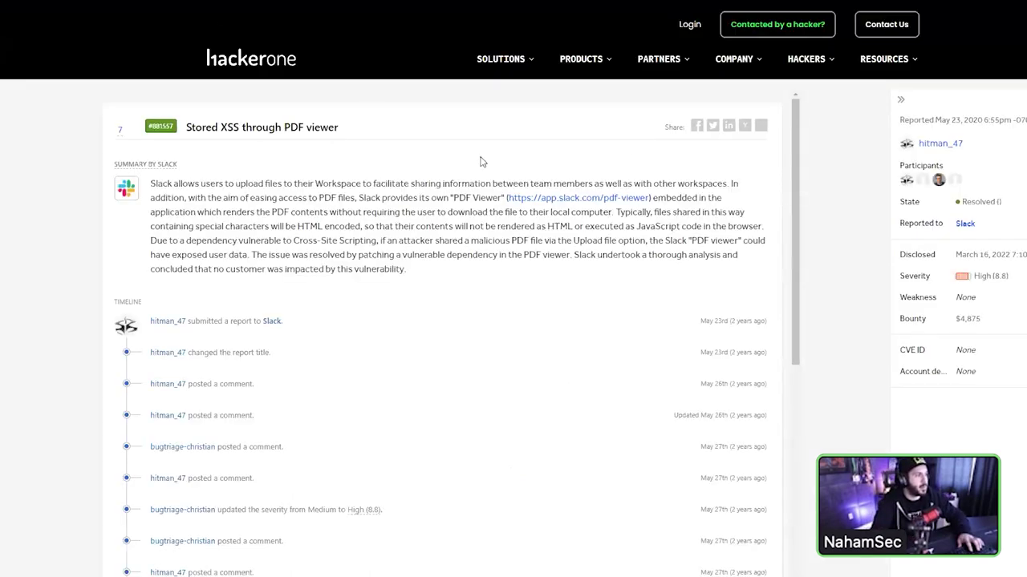
- Open Slack's program page and scroll its policy back to the $250–$5,000 Rewards table
click(964, 226)
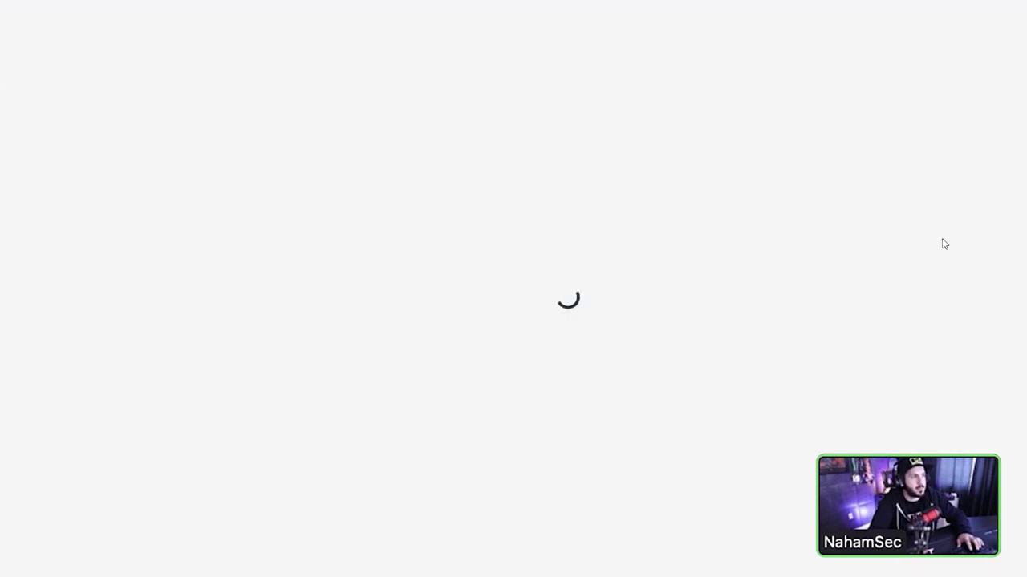
scroll(861, 300, down, 5)
scroll(857, 351, down, 6)
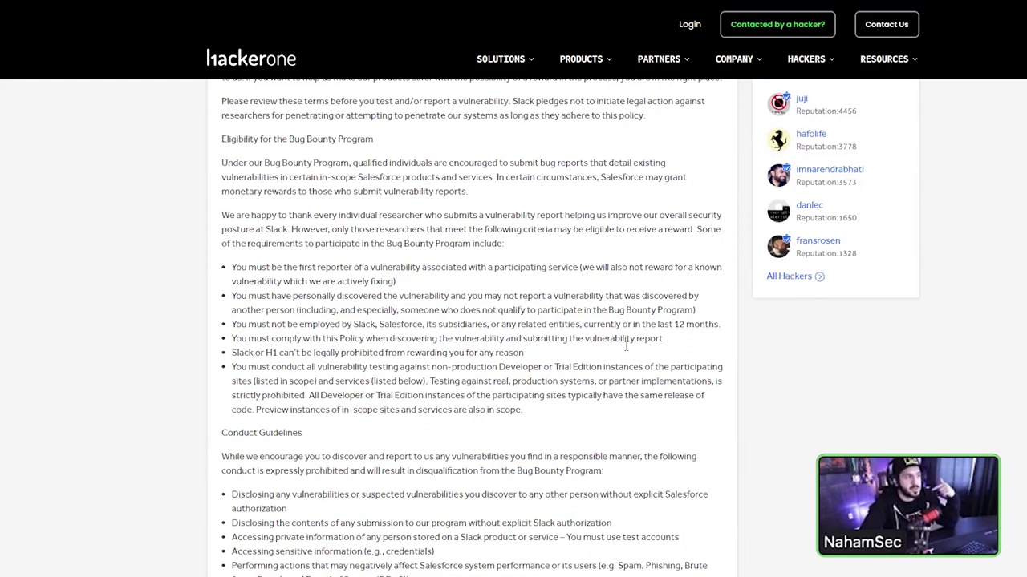
scroll(618, 341, up, 3)
scroll(620, 321, up, 4)
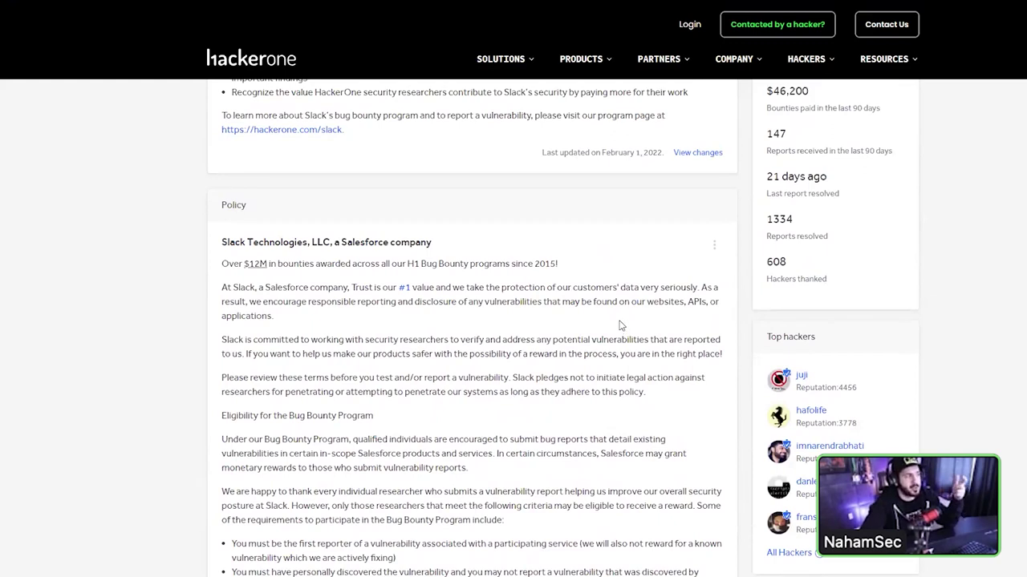
scroll(619, 325, up, 2)
scroll(619, 325, up, 2)
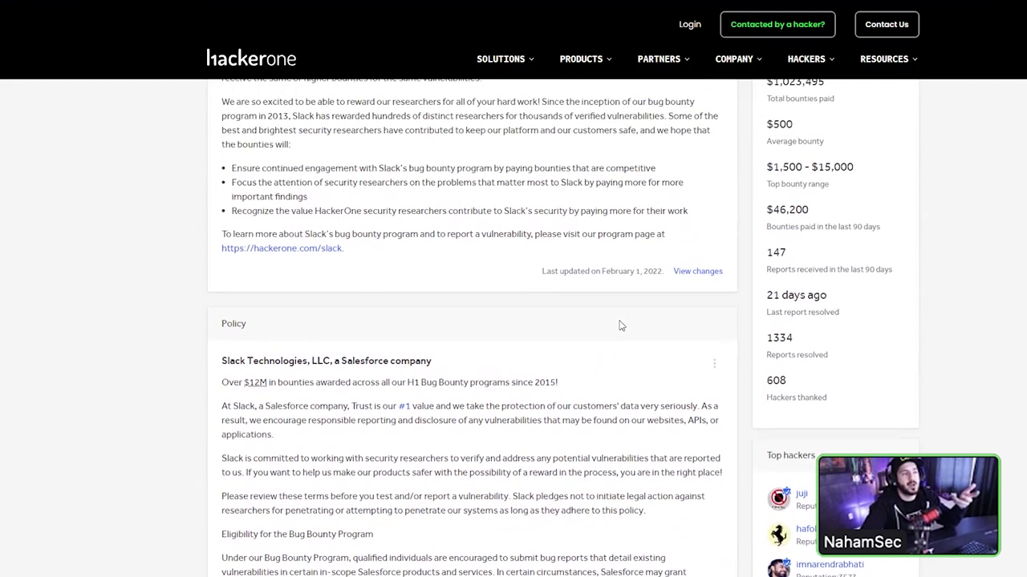
scroll(619, 326, up, 12)
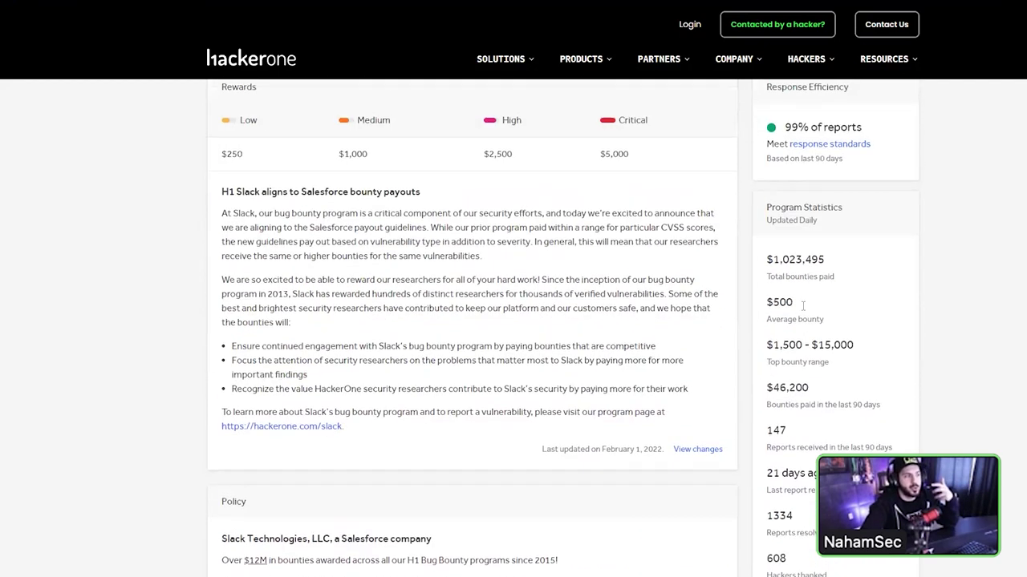
scroll(619, 365, down, 2)
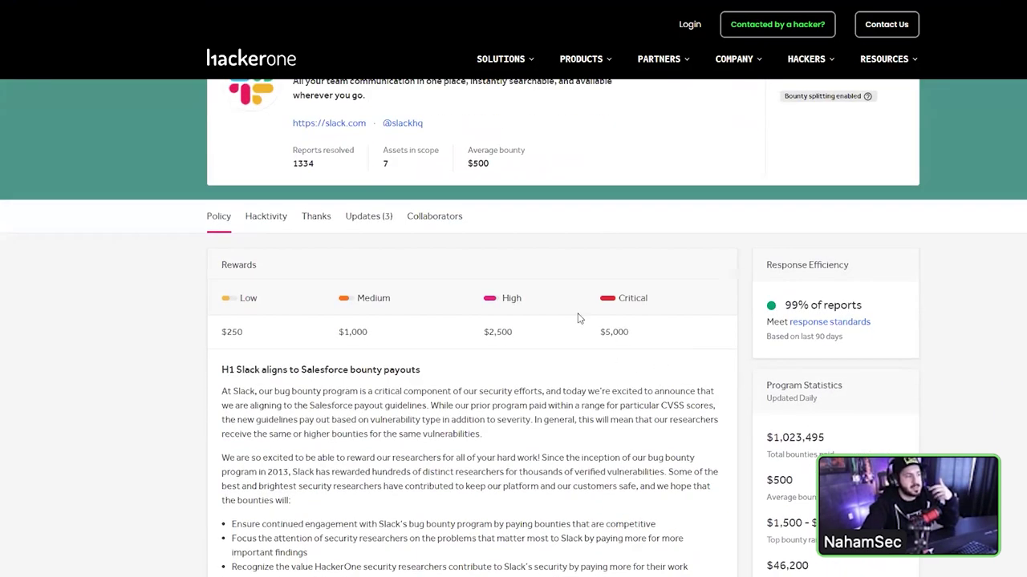
scroll(328, 201, up, 2)
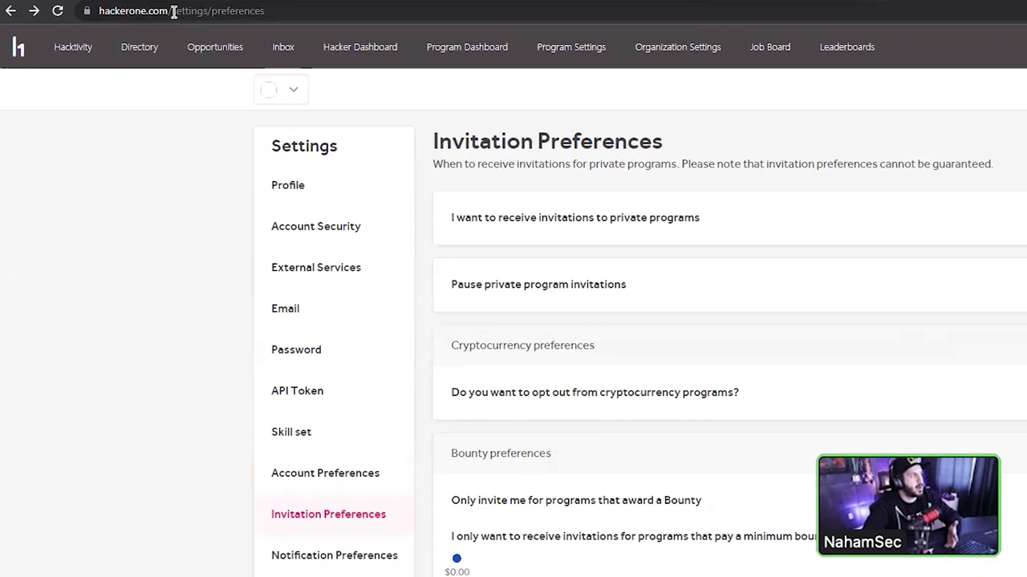
- Load TikTok's program page by typing 'tiktok' into the address bar
drag(173, 11, 750, 77)
text(tiktok)
key(Return)
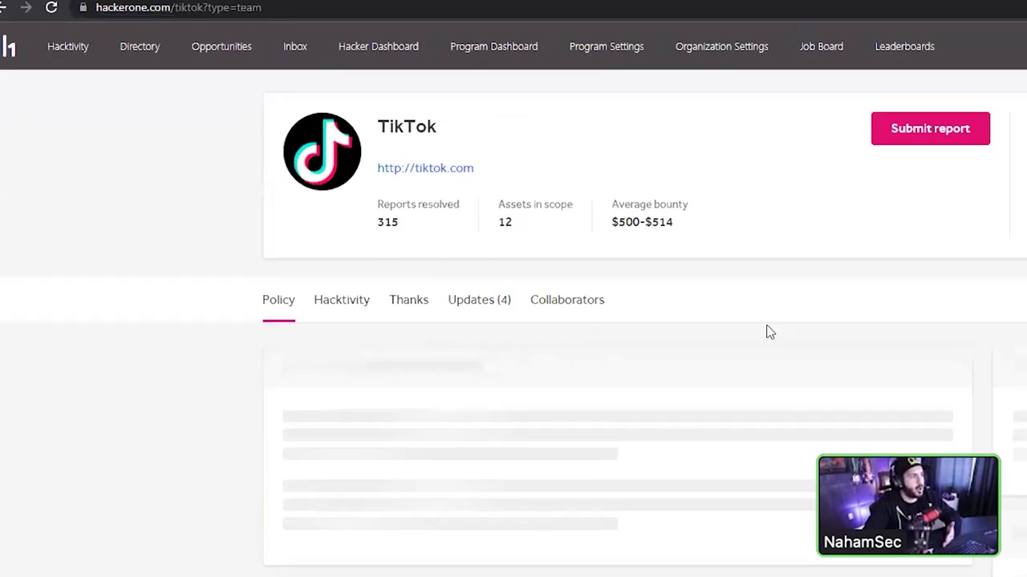
scroll(767, 331, down, 4)
scroll(509, 320, down, 3)
scroll(522, 273, up, 6)
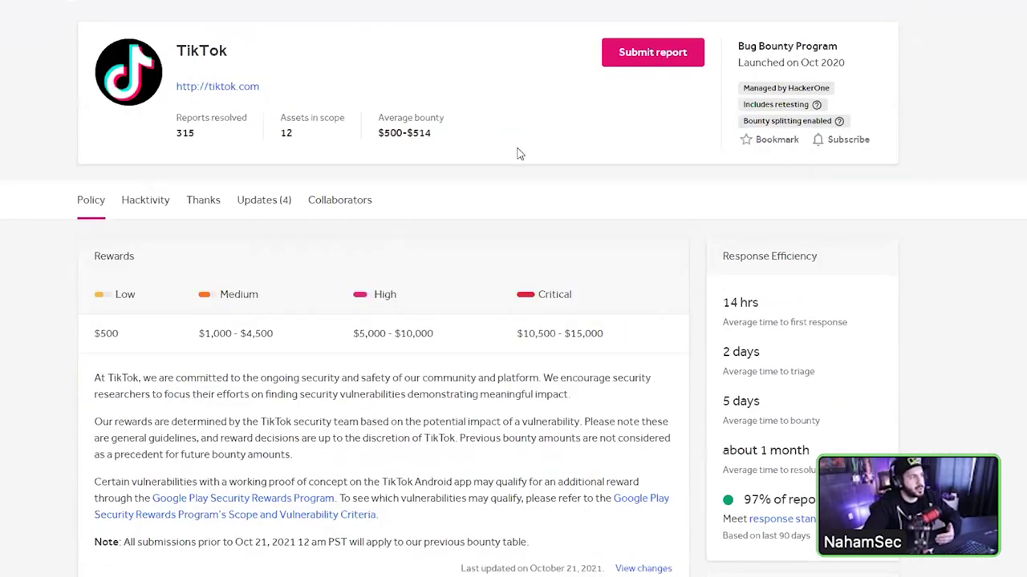
- Start a new TikTok report and scroll down to the Asset list
click(637, 53)
scroll(257, 345, down, 3)
scroll(175, 313, down, 2)
scroll(173, 315, up, 2)
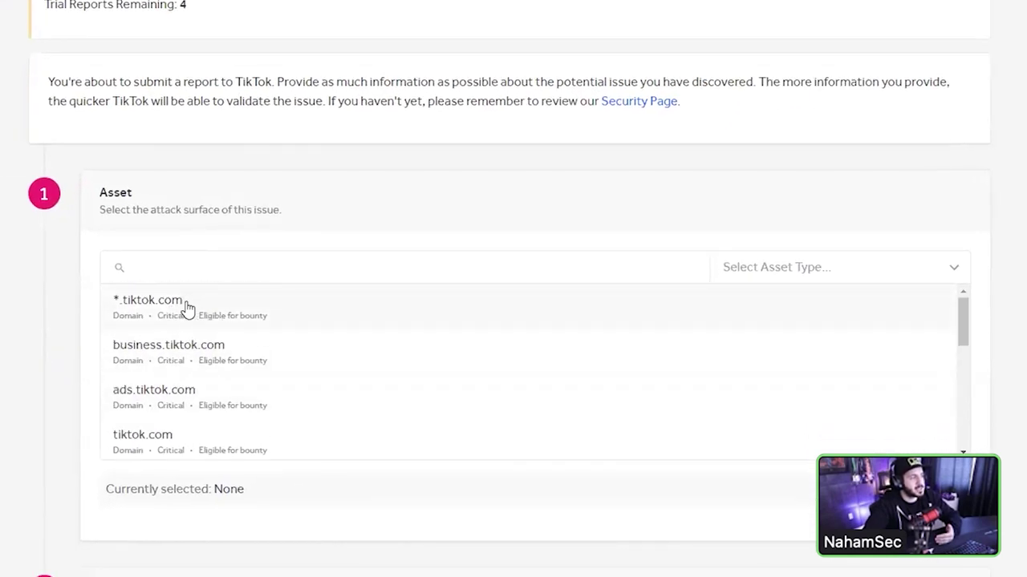
- Choose developers.tiktok.com as the report's asset, replacing the initial *.tiktok.com pick
drag(186, 309, 128, 308)
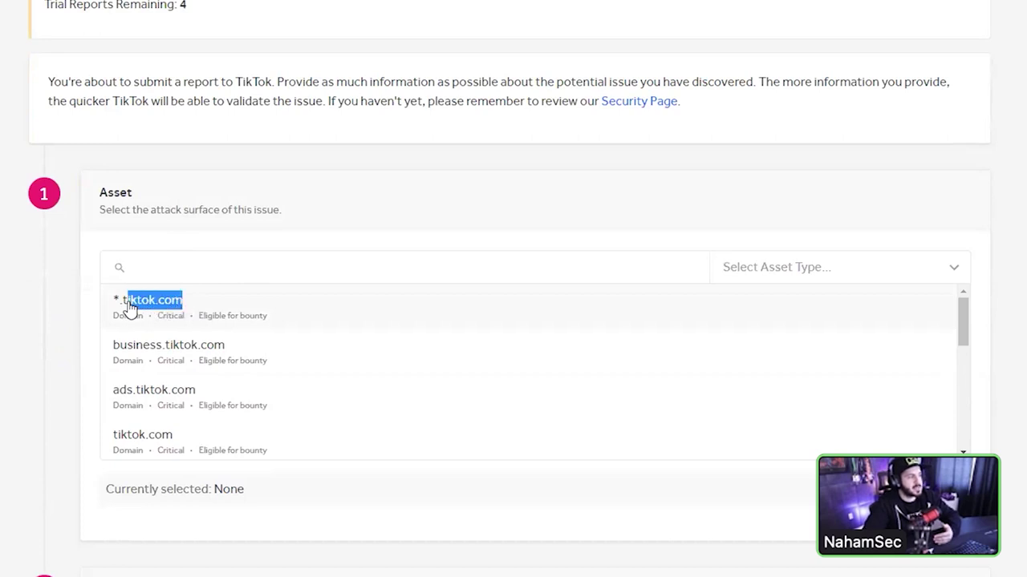
click(129, 309)
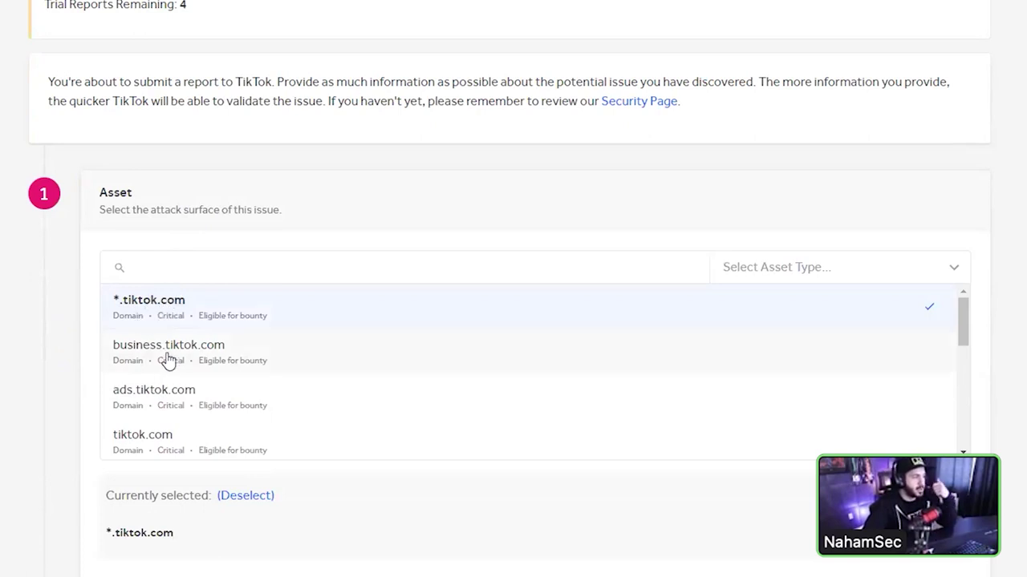
scroll(167, 360, down, 2)
scroll(166, 359, up, 2)
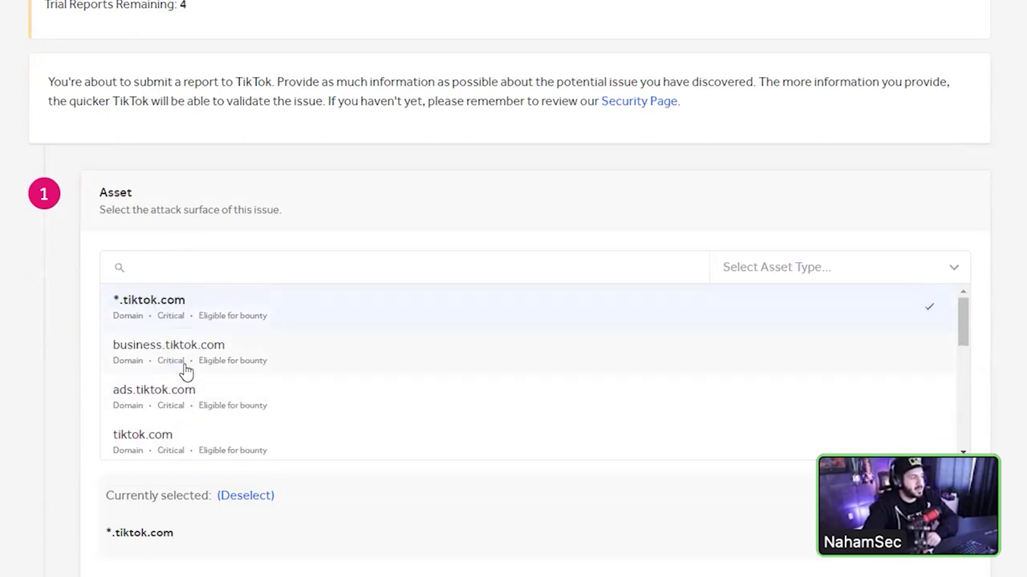
scroll(179, 371, down, 4)
scroll(178, 401, down, 2)
scroll(192, 418, down, 2)
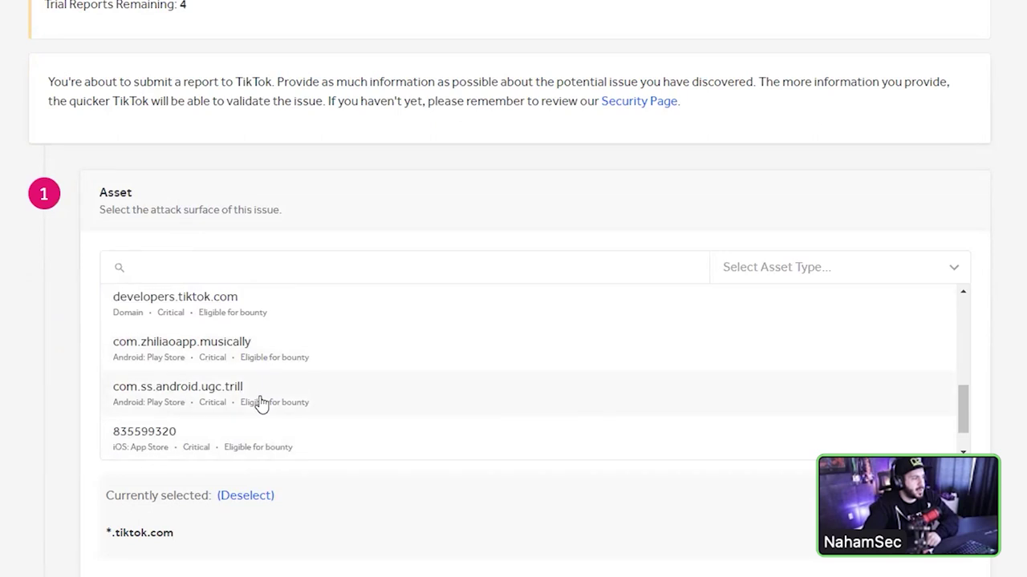
scroll(261, 404, up, 2)
click(211, 390)
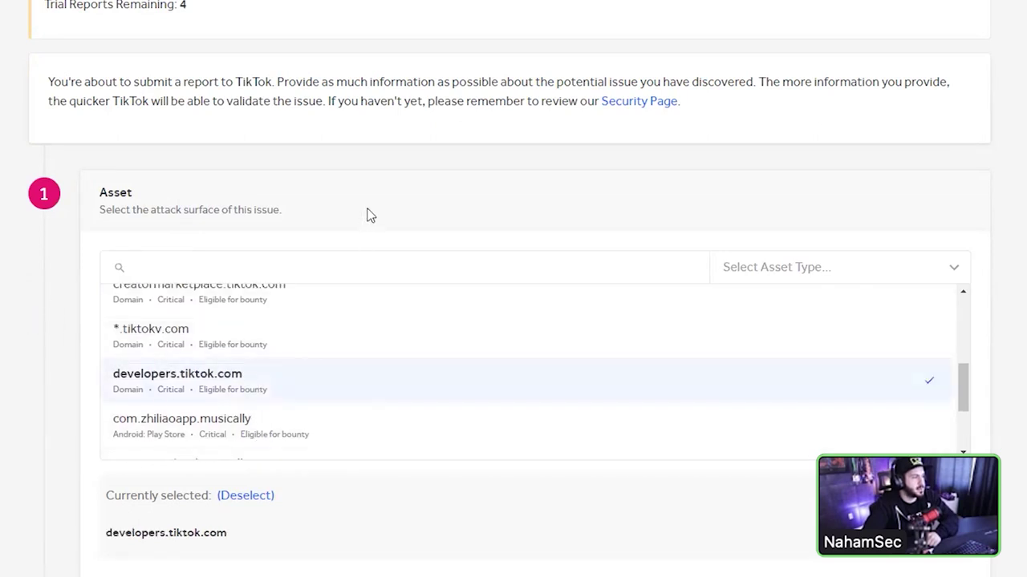
scroll(16, 153, down, 3)
drag(233, 293, 145, 293)
click(22, 289)
scroll(204, 201, down, 3)
- Search weaknesses for 'Cross' and select Cross-site Scripting (XSS) - Reflected
click(187, 241)
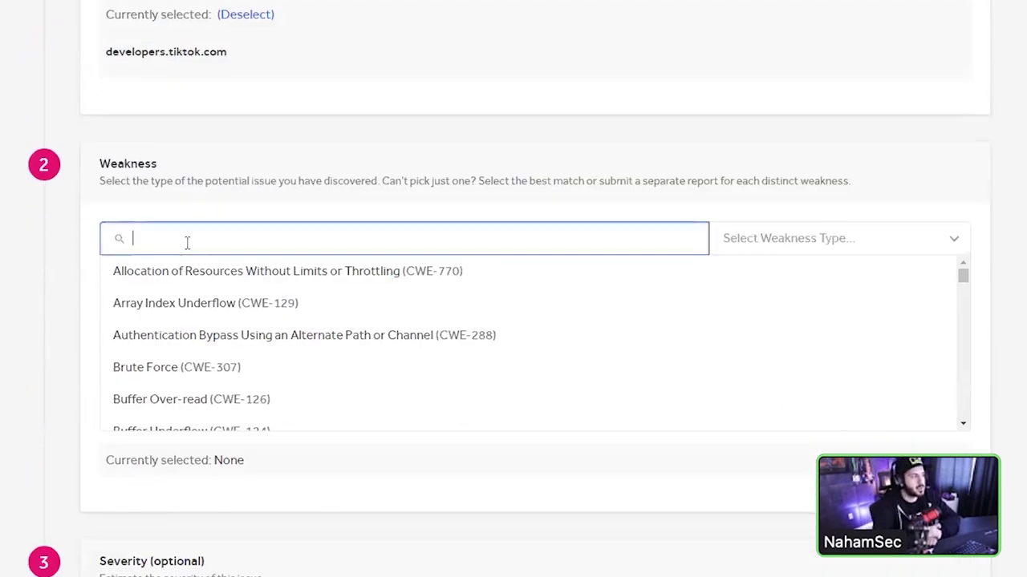
text(Cross)
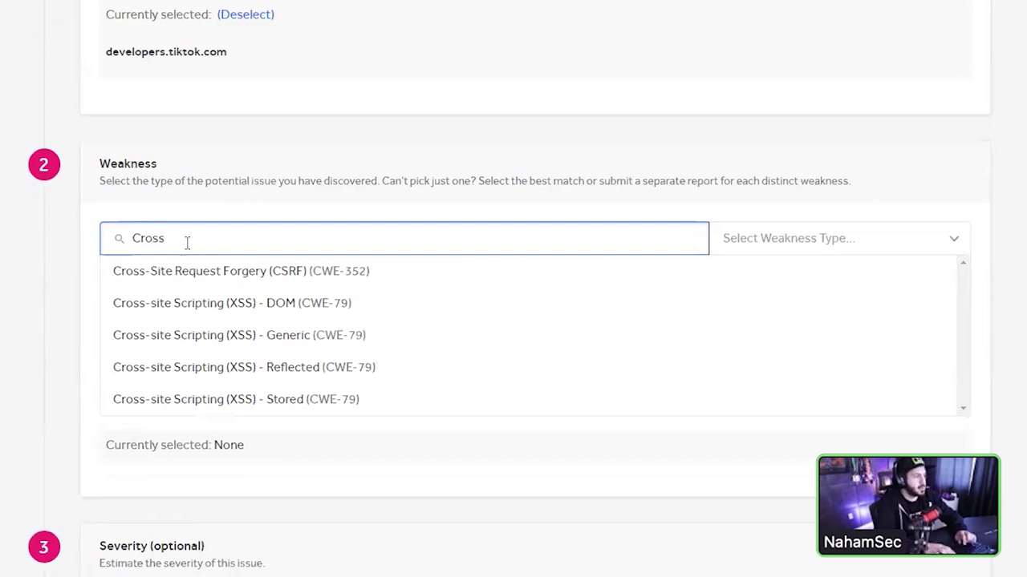
click(246, 376)
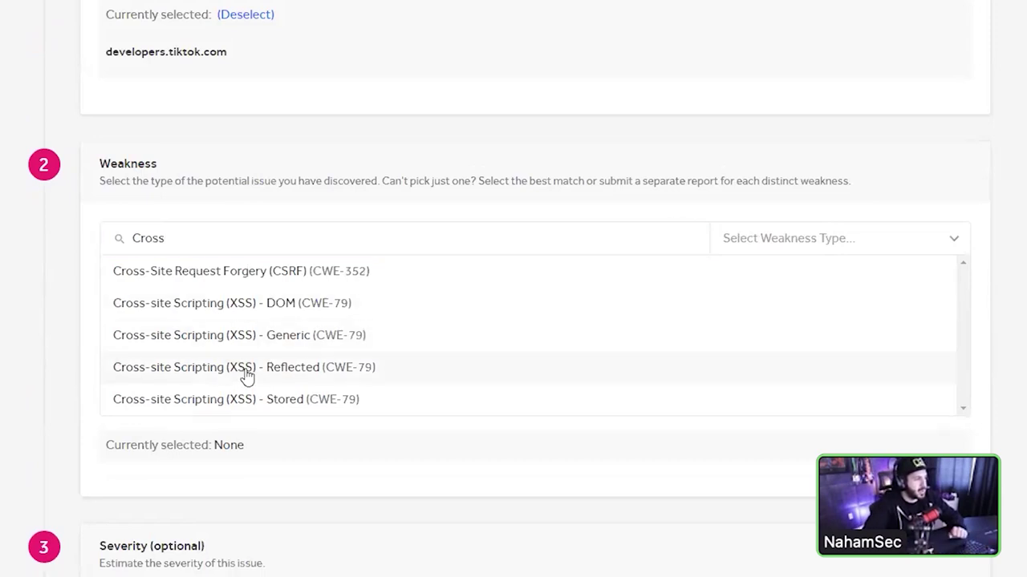
scroll(5, 275, down, 6)
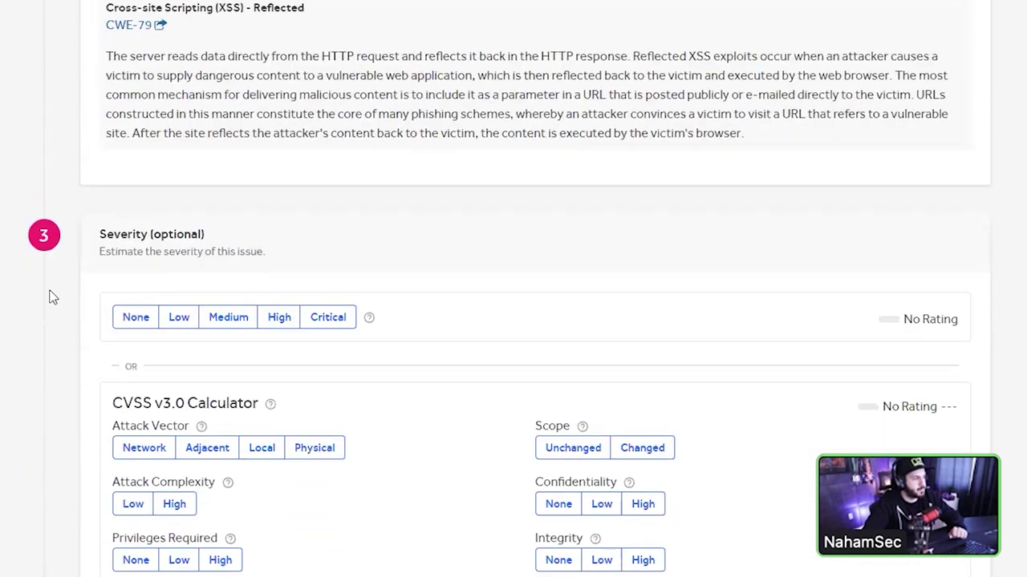
- Rate the TikTok report's severity as Critical while reviewing the CVSS calculator metrics
scroll(29, 126, down, 3)
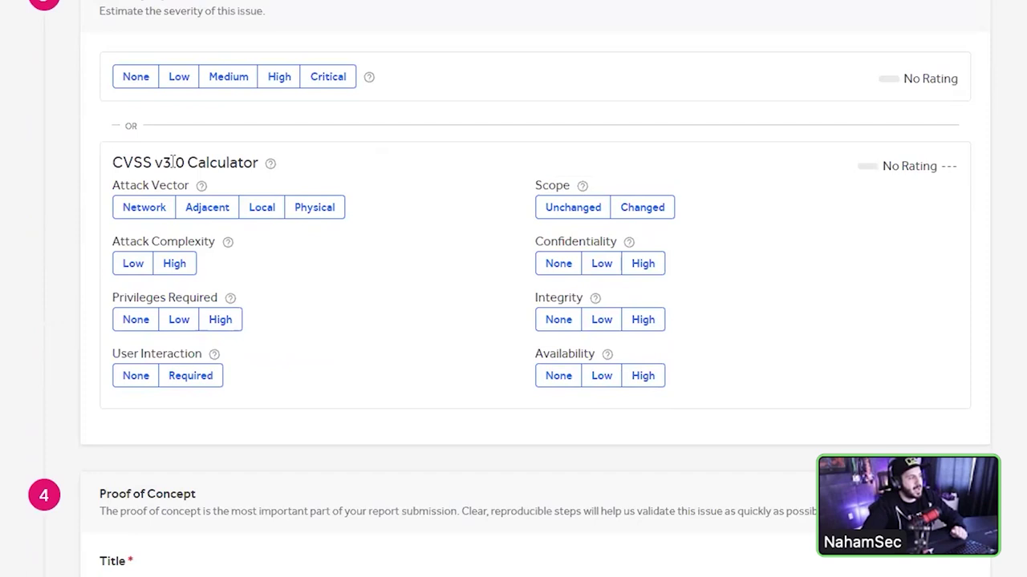
drag(718, 391, 119, 163)
click(113, 163)
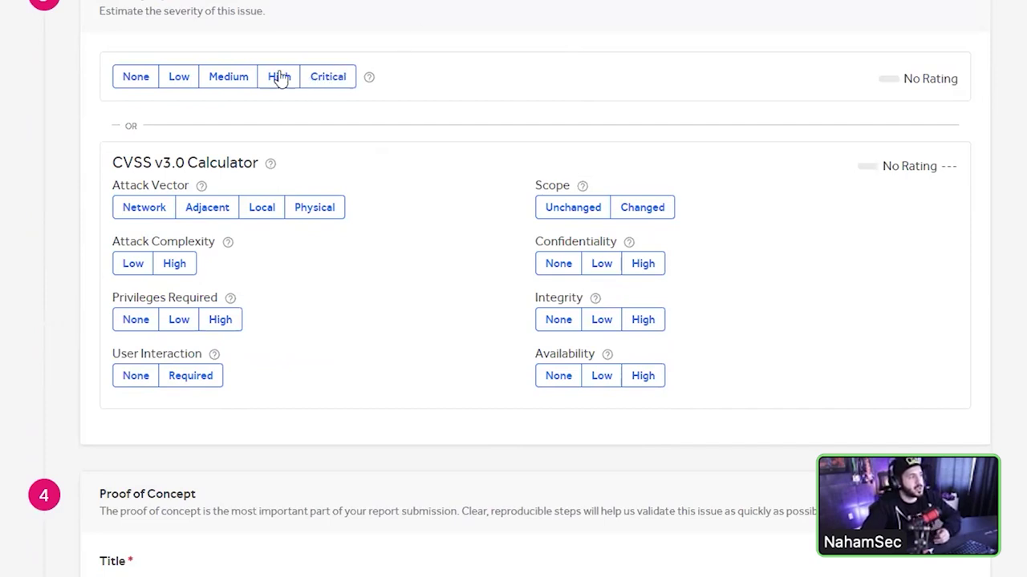
click(319, 76)
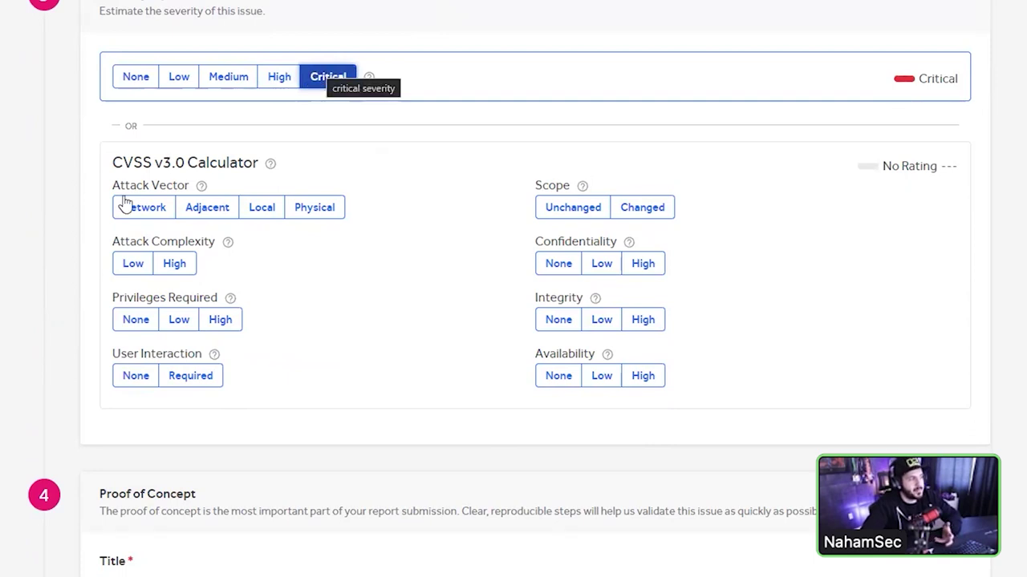
drag(113, 184, 344, 227)
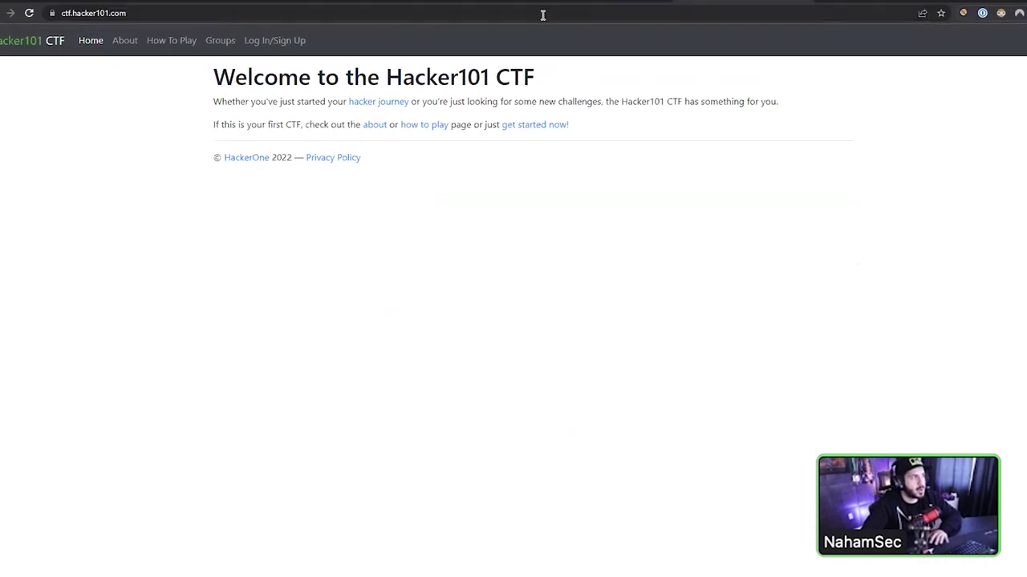
- Load hacker101.com and open the 'How to Write a Good Report and Use the CVSS Calculator' guide
key(Home)
key(Delete)
key(Delete)
key(Delete)
key(Delete)
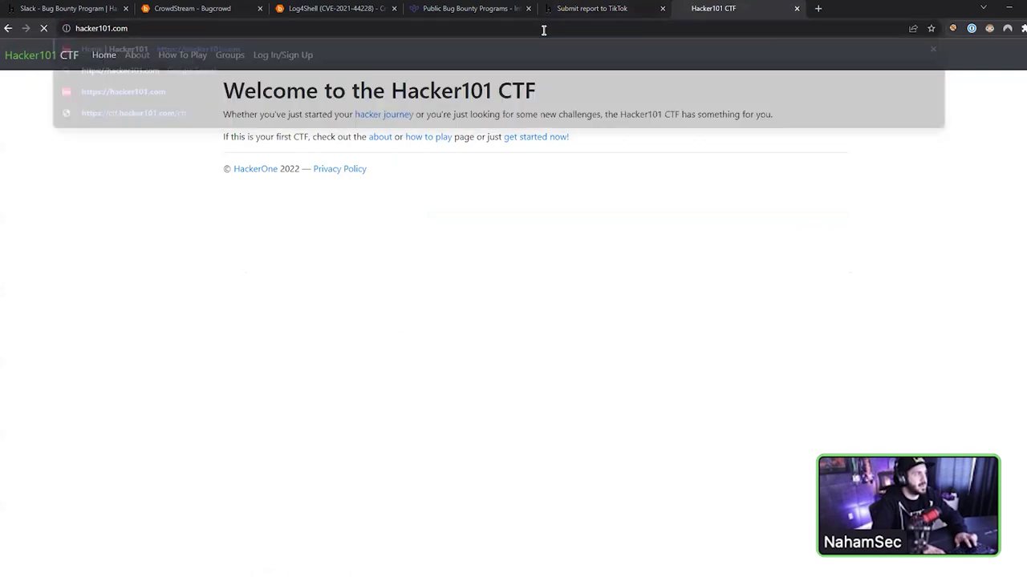
key(Return)
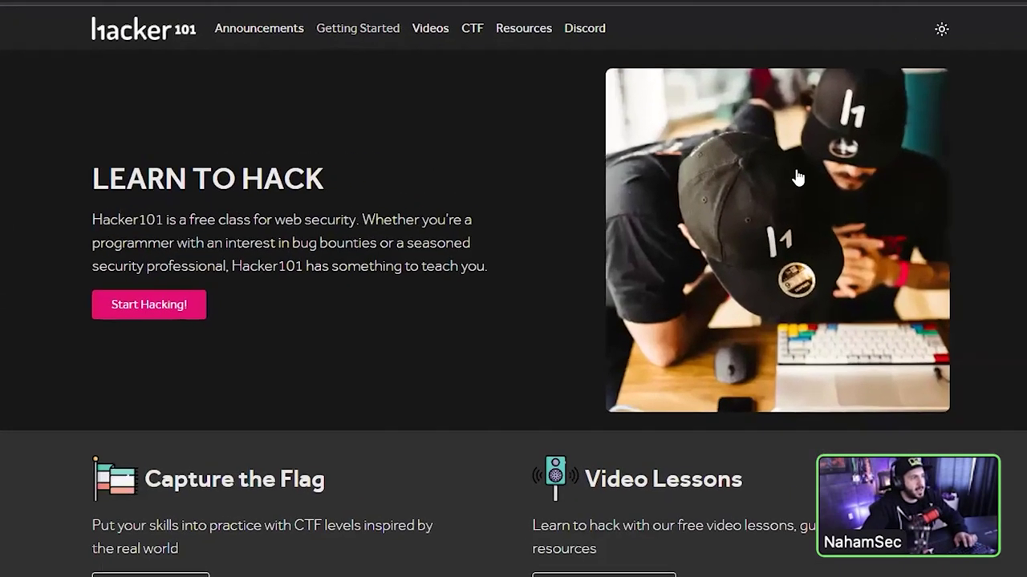
click(406, 59)
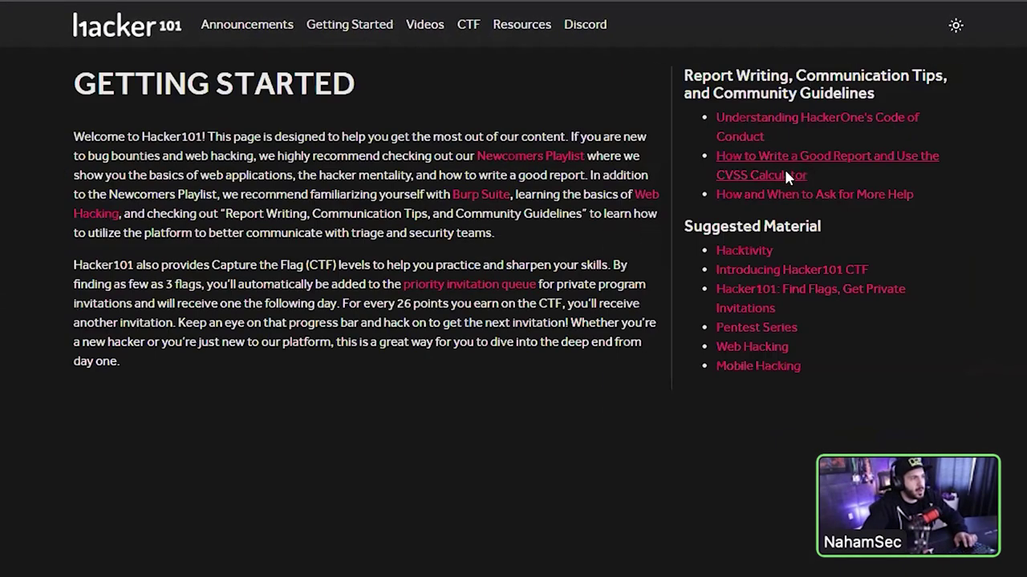
click(784, 167)
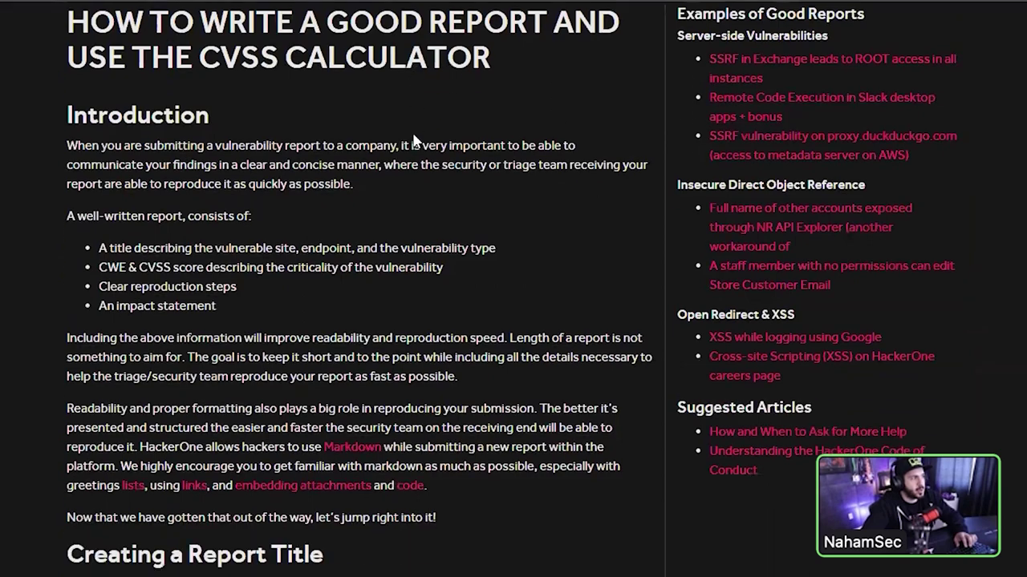
- Scroll through the guide's introductory sections
scroll(414, 140, down, 10)
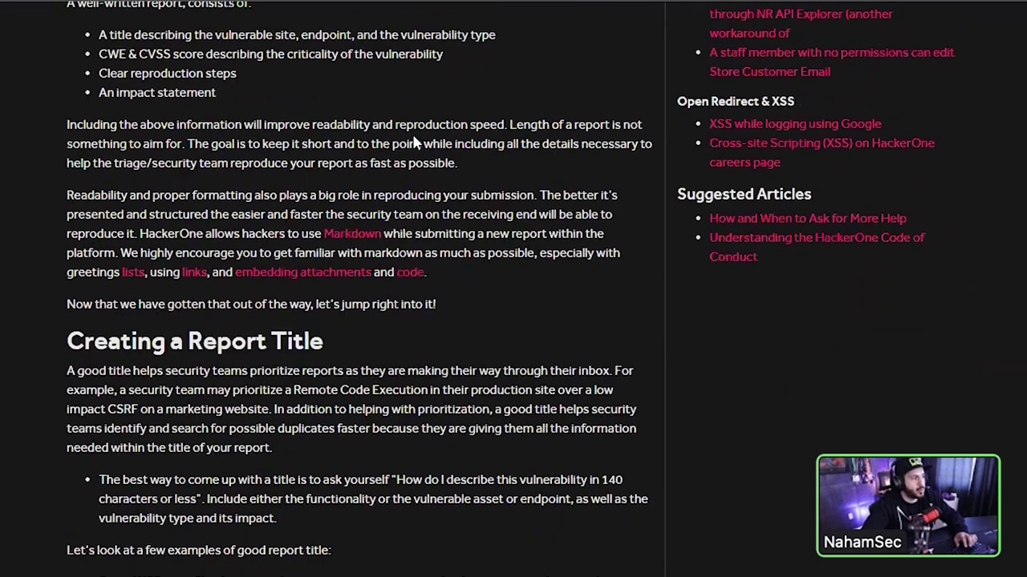
drag(81, 169, 433, 200)
click(433, 201)
scroll(422, 197, down, 5)
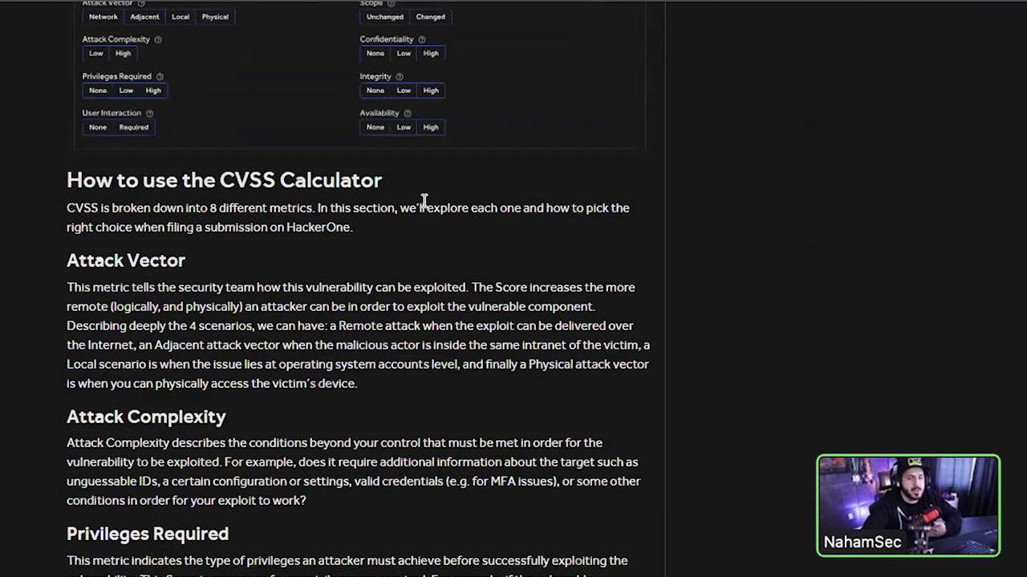
scroll(401, 259, down, 3)
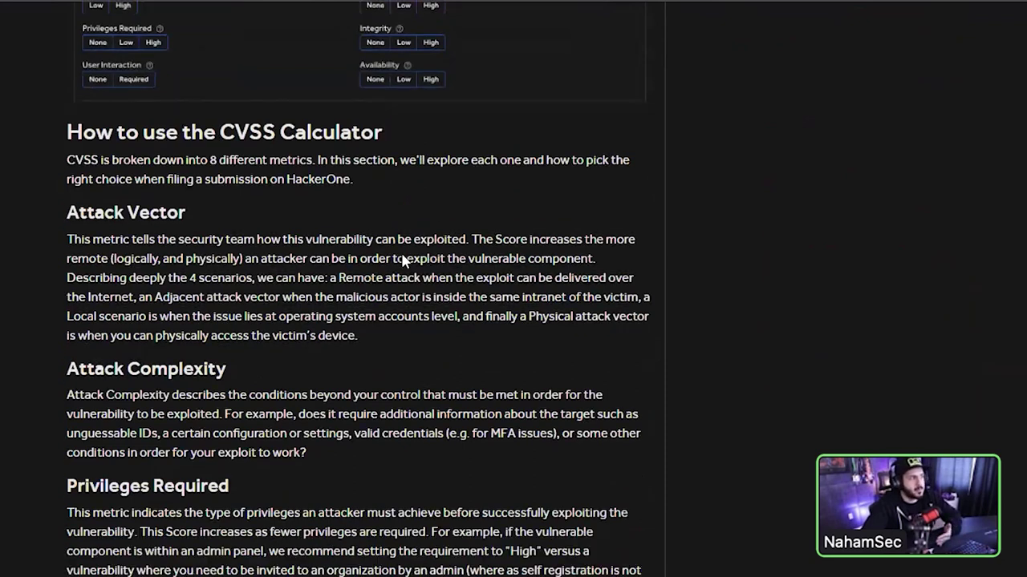
scroll(155, 201, up, 2)
- Read through the guide's CVSS metric explanations
double_click(244, 102)
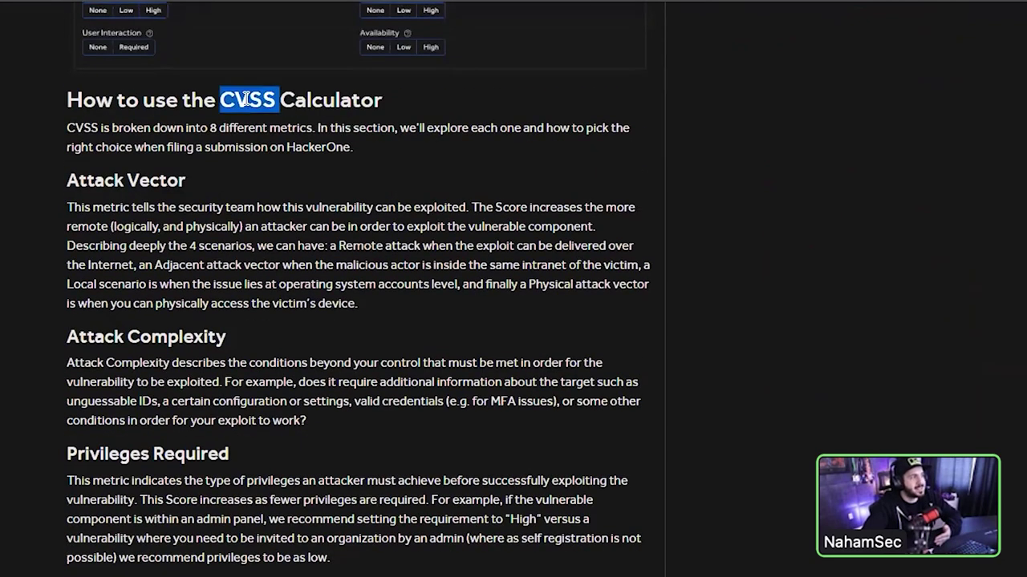
drag(206, 198, 263, 297)
scroll(264, 297, down, 4)
scroll(264, 297, down, 2)
right_click(142, 270)
click(59, 269)
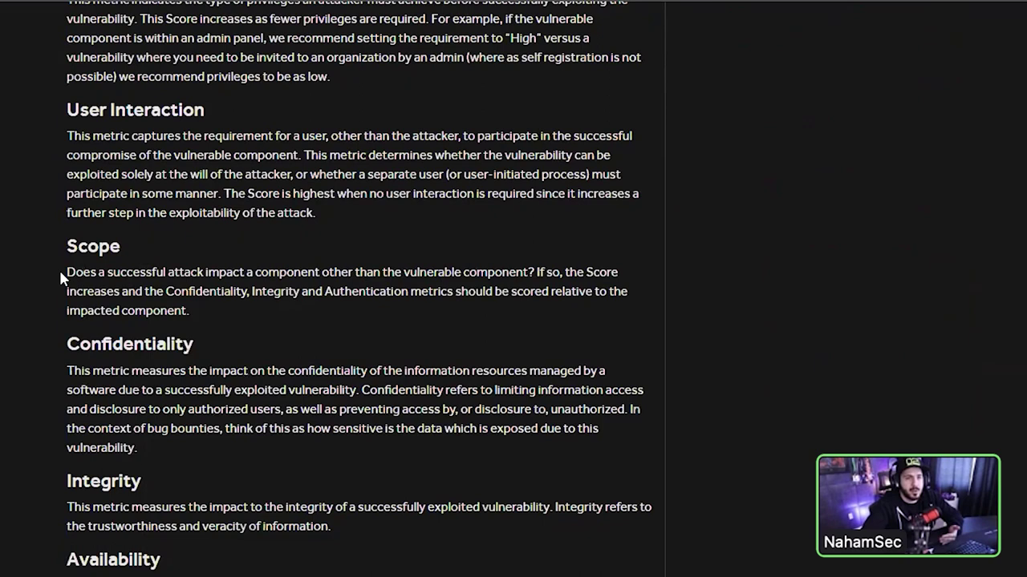
scroll(64, 275, down, 4)
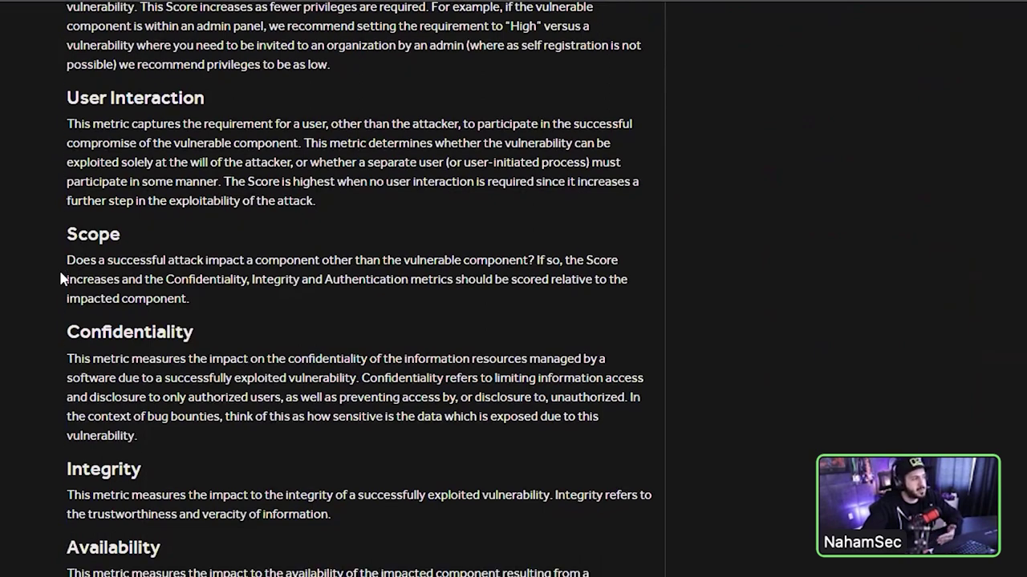
scroll(104, 431, down, 1)
- Back on the HackerOne form, try Local and Physical attack vectors, settling on Network
key(ctrl+Tab)
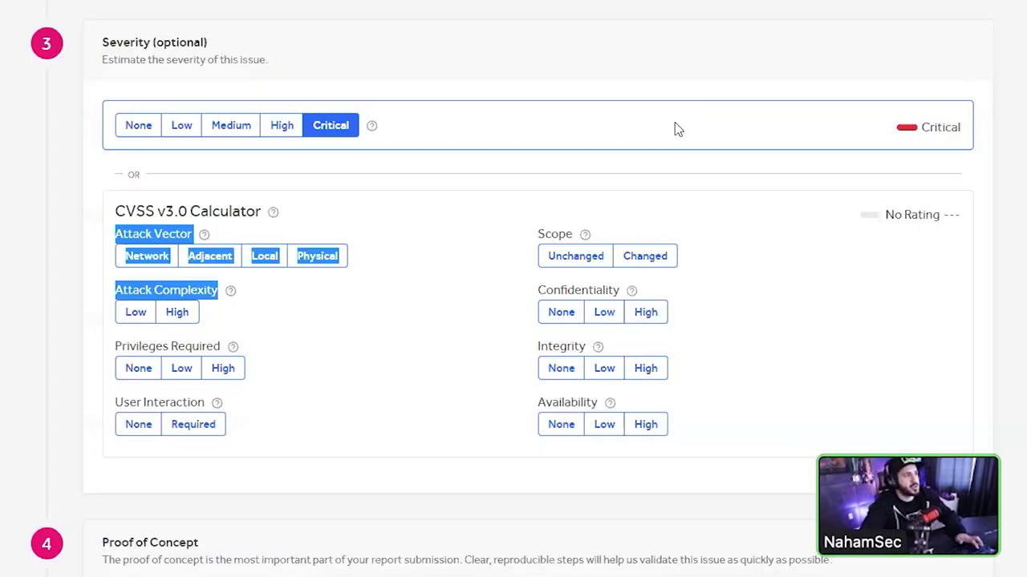
click(479, 206)
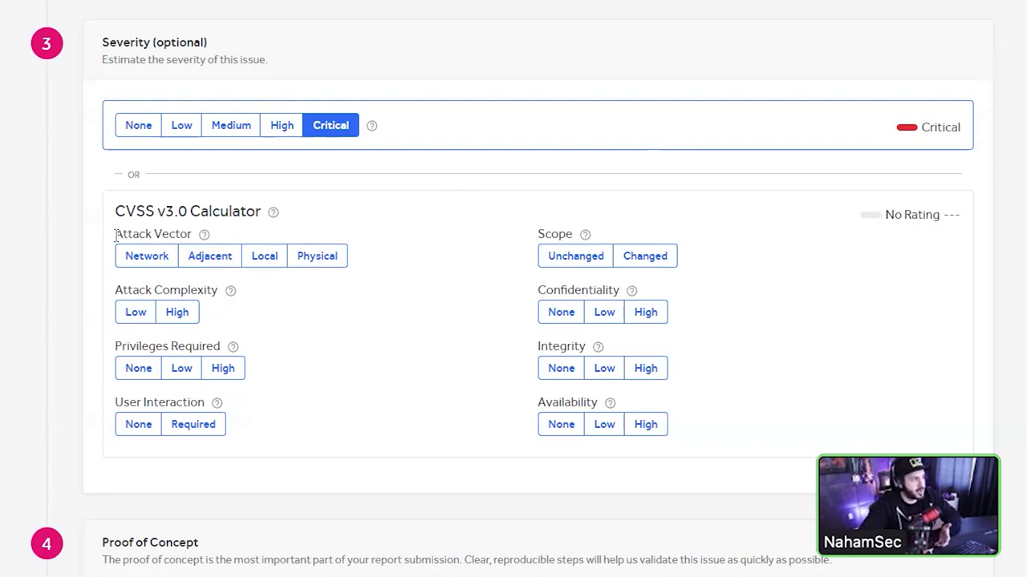
click(138, 268)
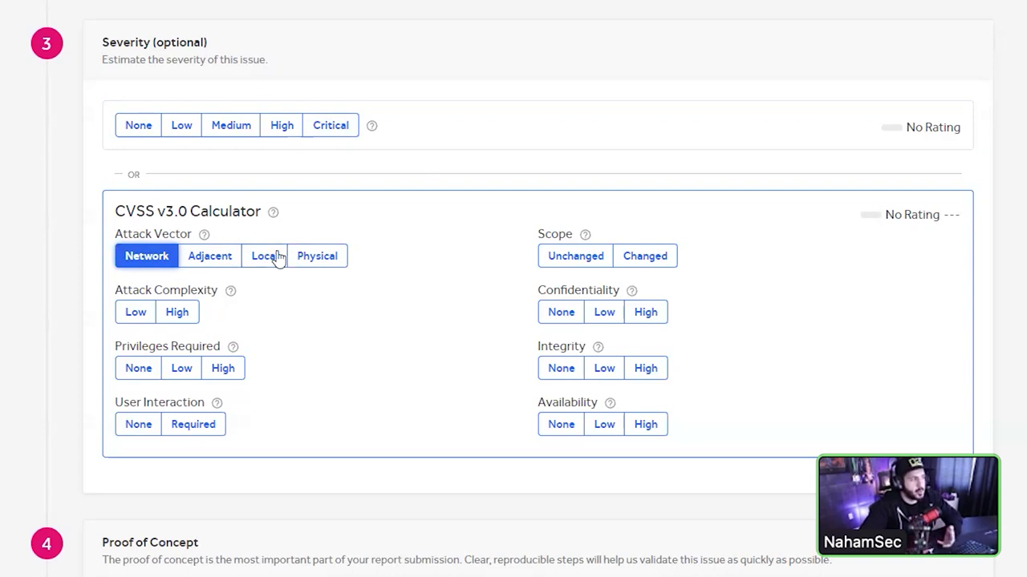
click(274, 260)
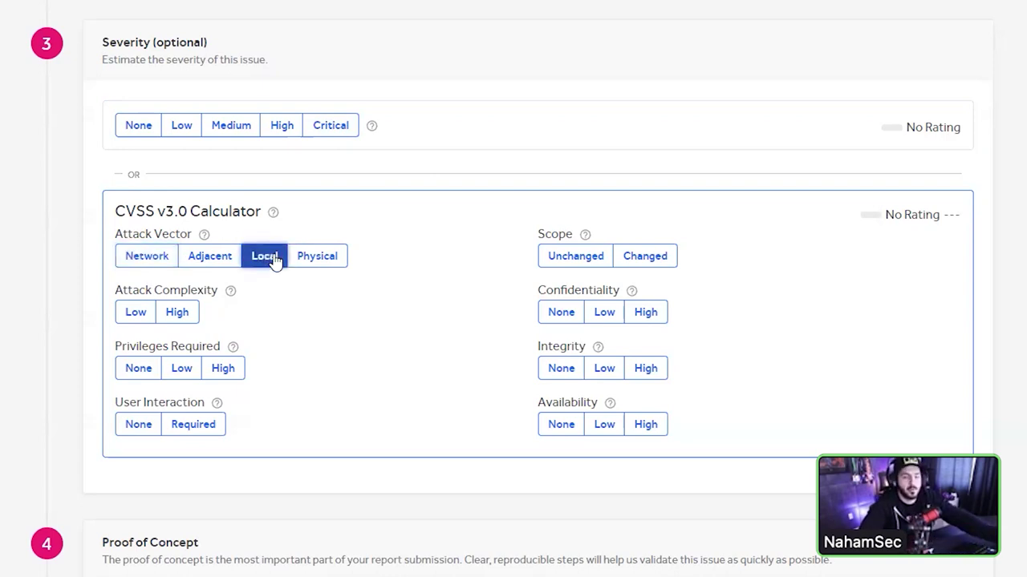
click(318, 258)
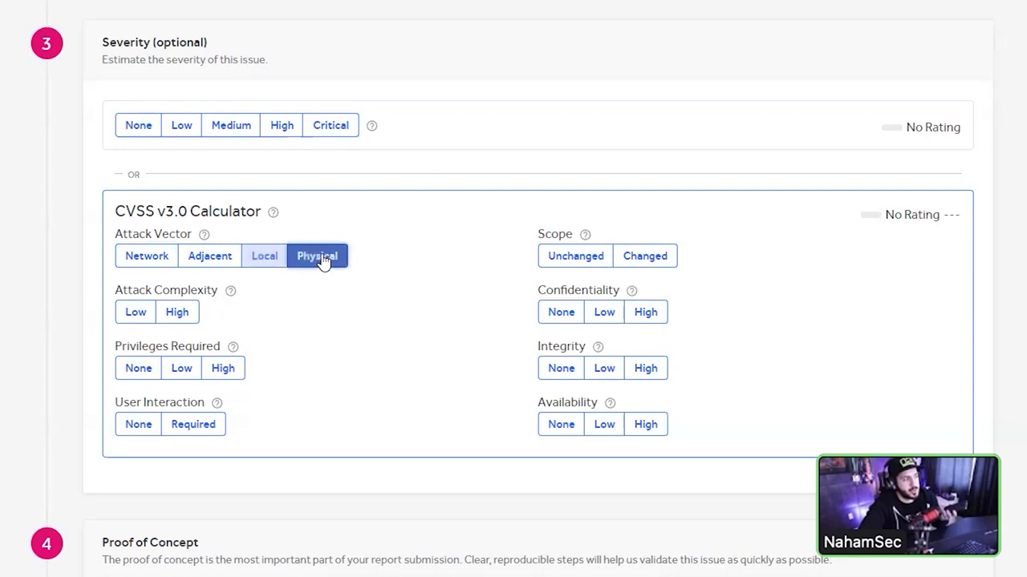
click(145, 258)
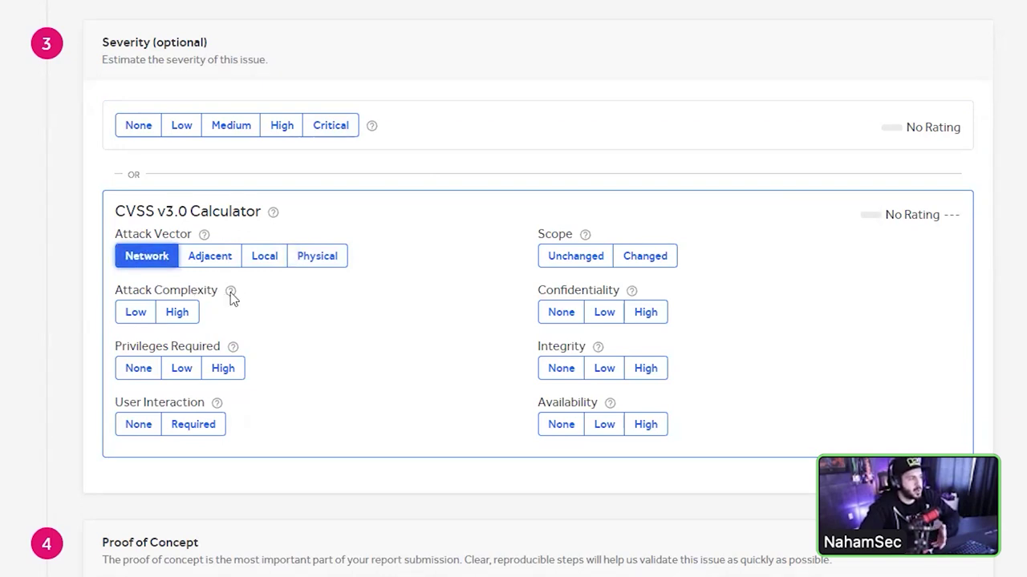
- Bring up the help explanation for Attack Complexity
click(231, 292)
scroll(201, 241, down, 2)
scroll(201, 163, down, 2)
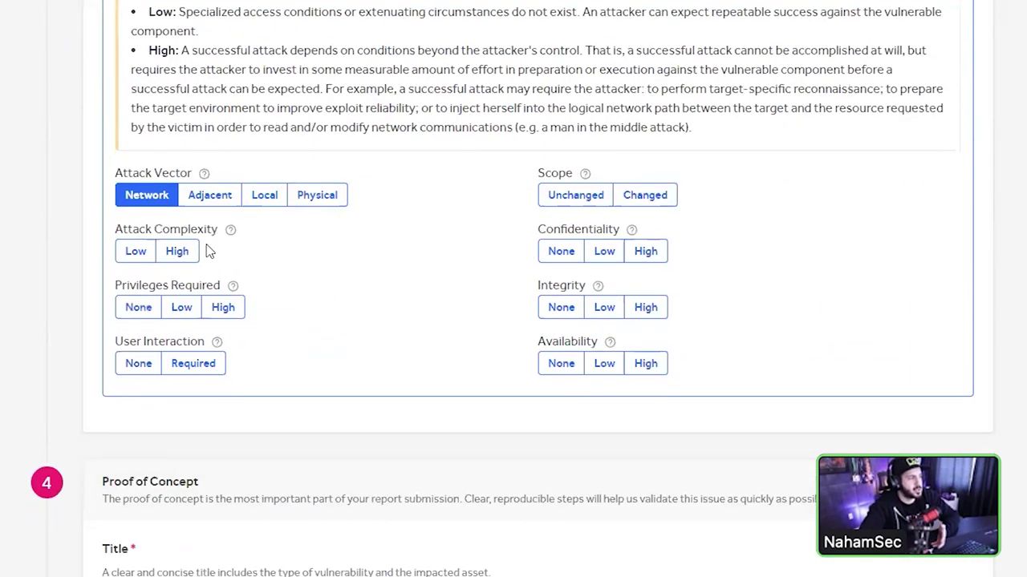
- Set Attack Complexity Low, Privileges Required High (after None), and User Interaction None
click(133, 255)
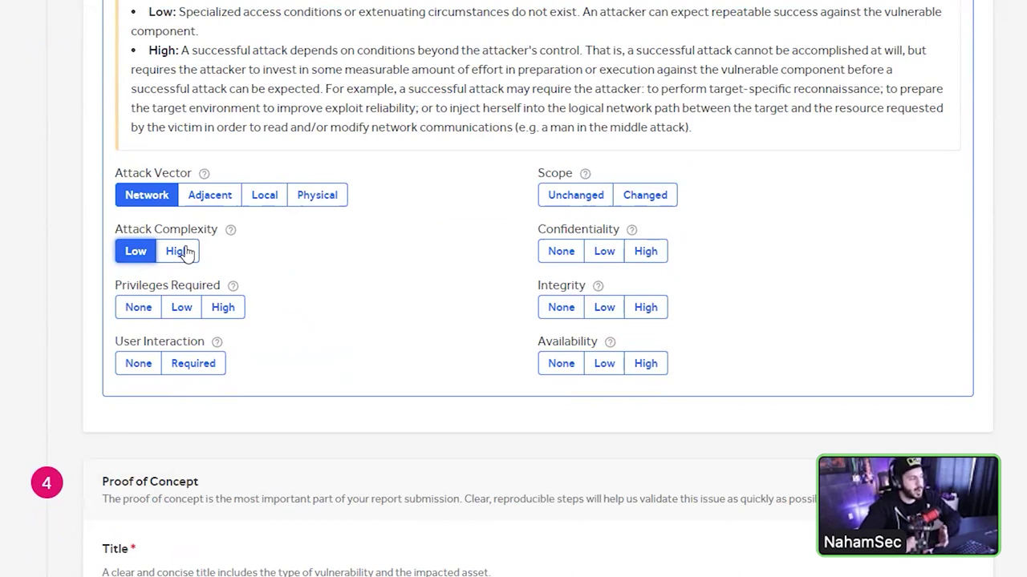
scroll(184, 253, down, 2)
drag(221, 126, 118, 126)
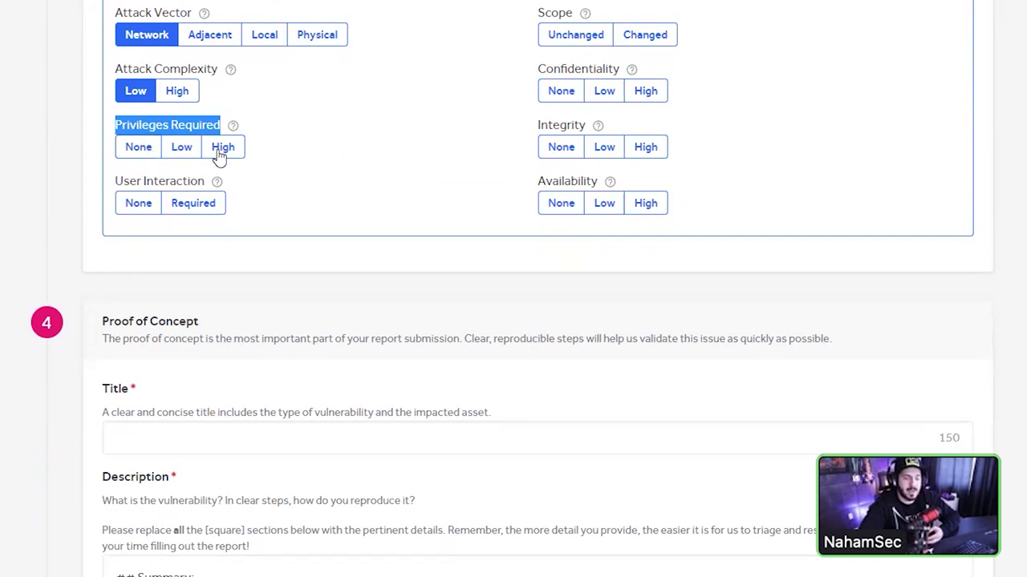
click(138, 148)
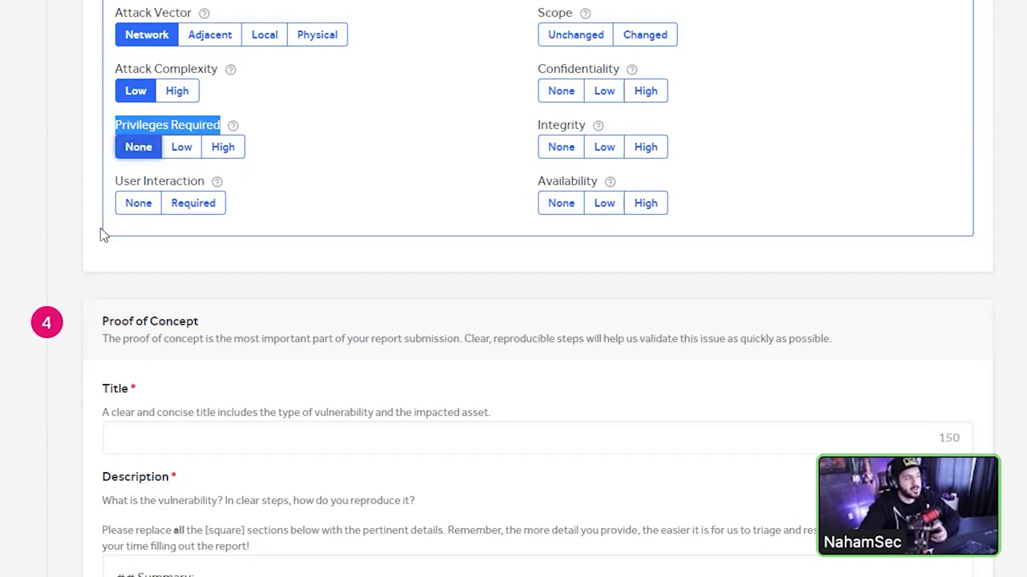
click(225, 149)
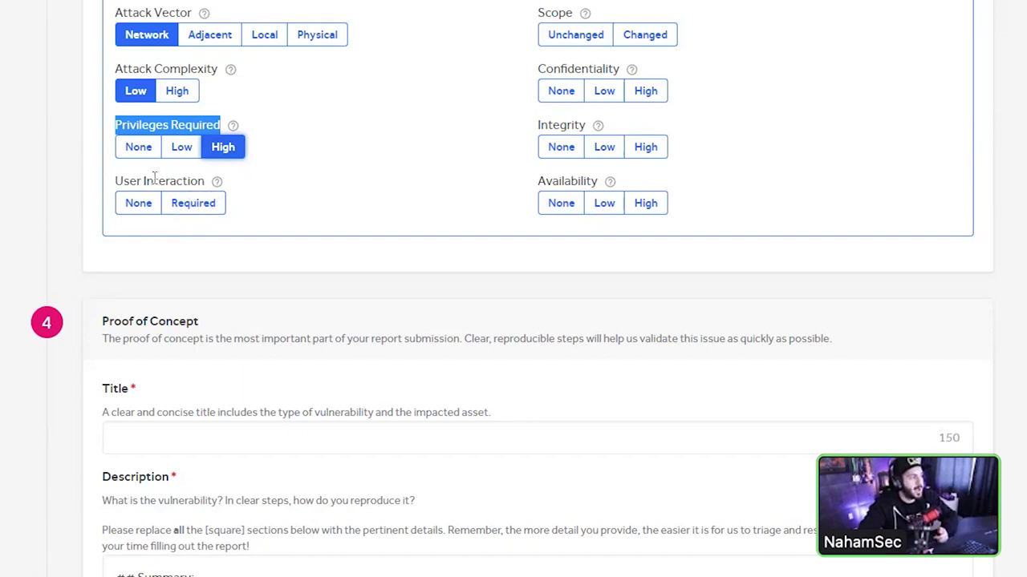
click(185, 203)
click(140, 204)
scroll(321, 190, up, 1)
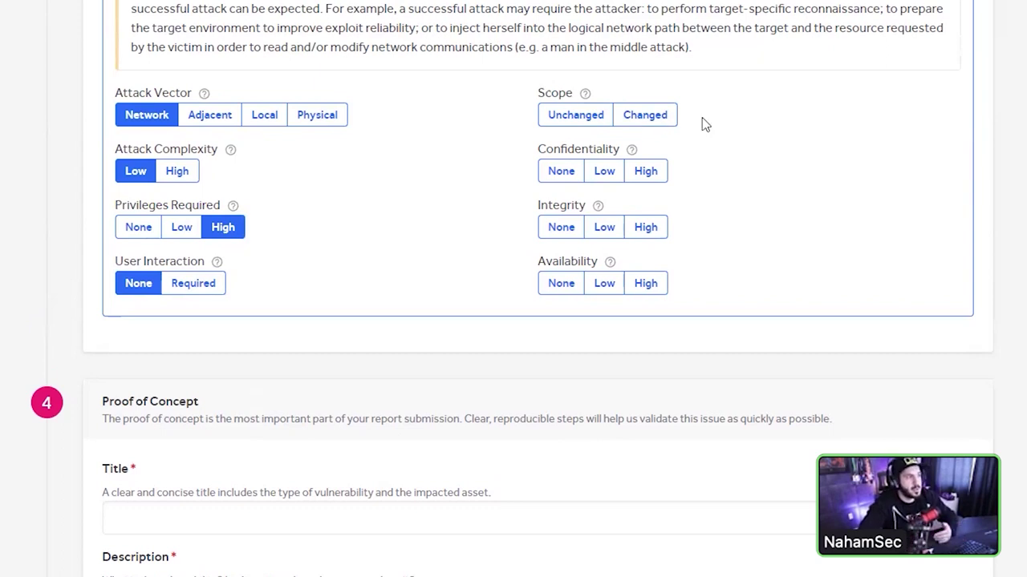
- Set Scope Unchanged, Confidentiality High, Integrity Low and Availability None, scoring 5.5
click(593, 117)
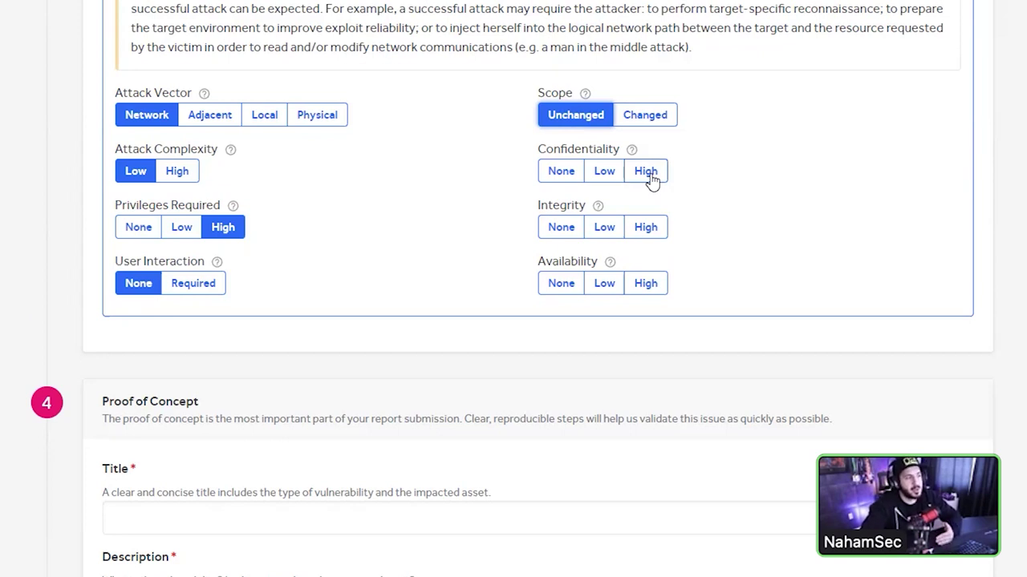
click(649, 176)
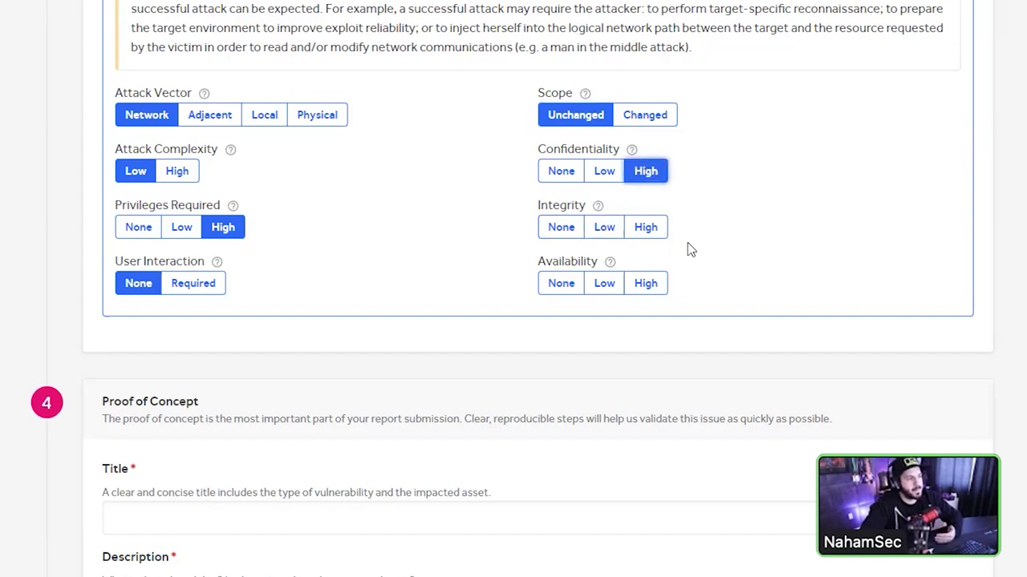
click(605, 231)
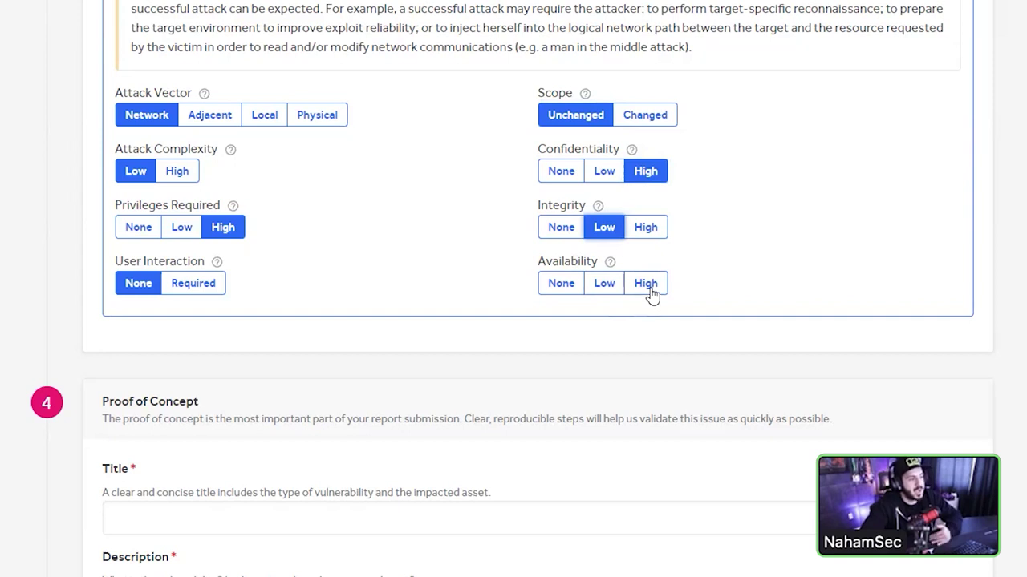
click(578, 290)
scroll(660, 330, up, 2)
scroll(660, 330, up, 3)
double_click(950, 134)
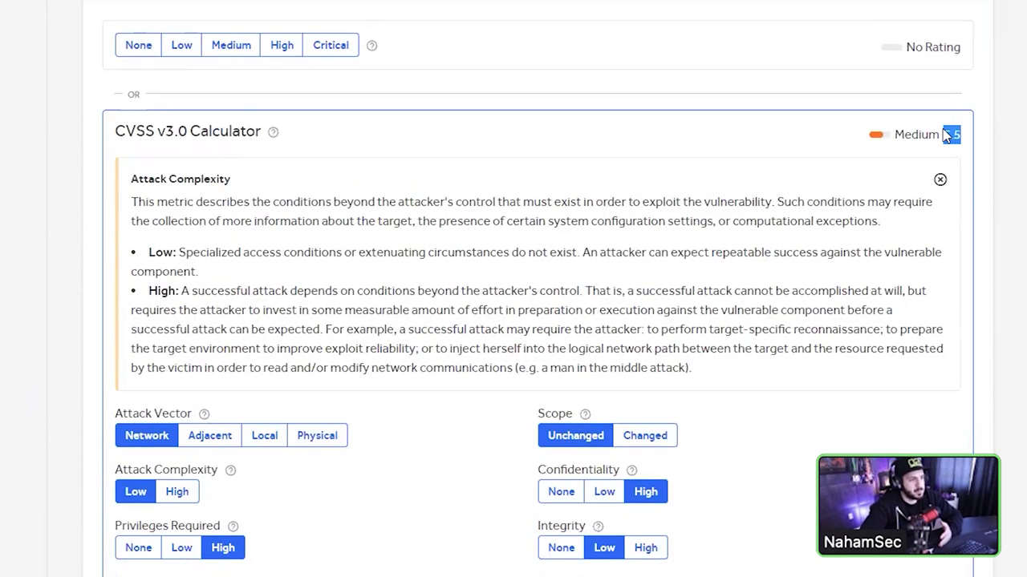
- Raise Integrity and Availability to High, then change Scope to Changed for Critical 9.1
scroll(782, 417, down, 1)
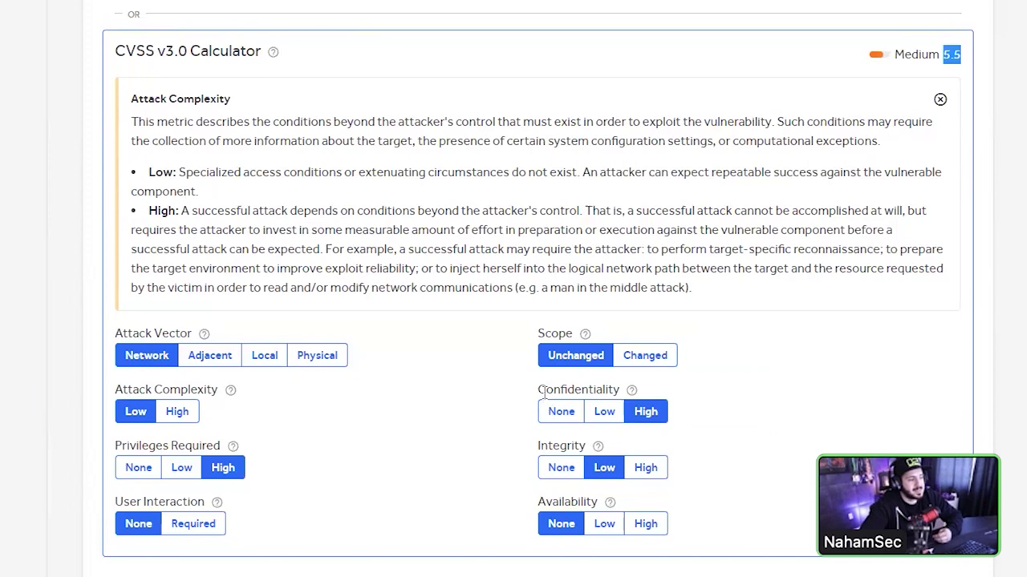
click(646, 469)
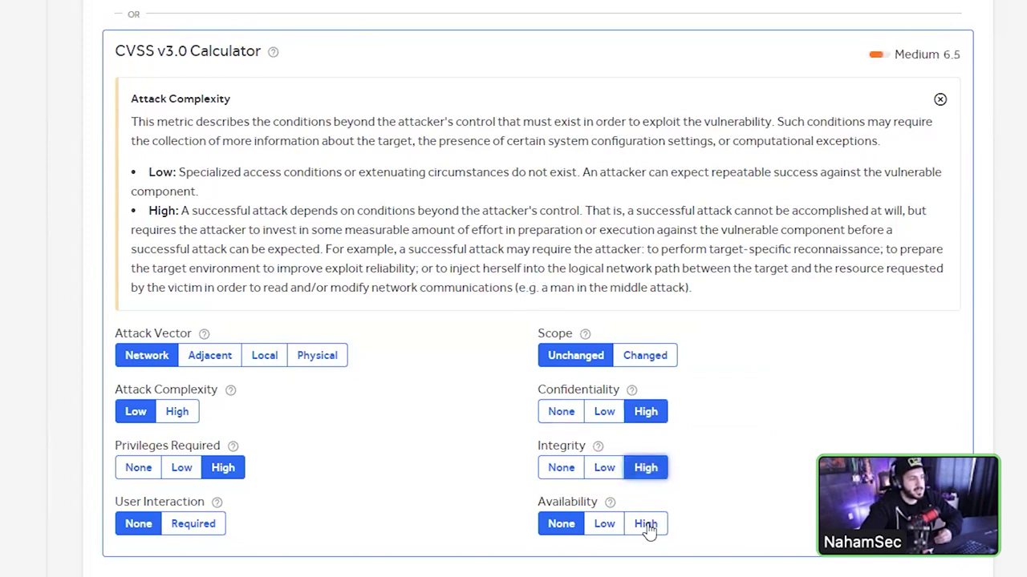
click(647, 524)
drag(964, 55, 913, 54)
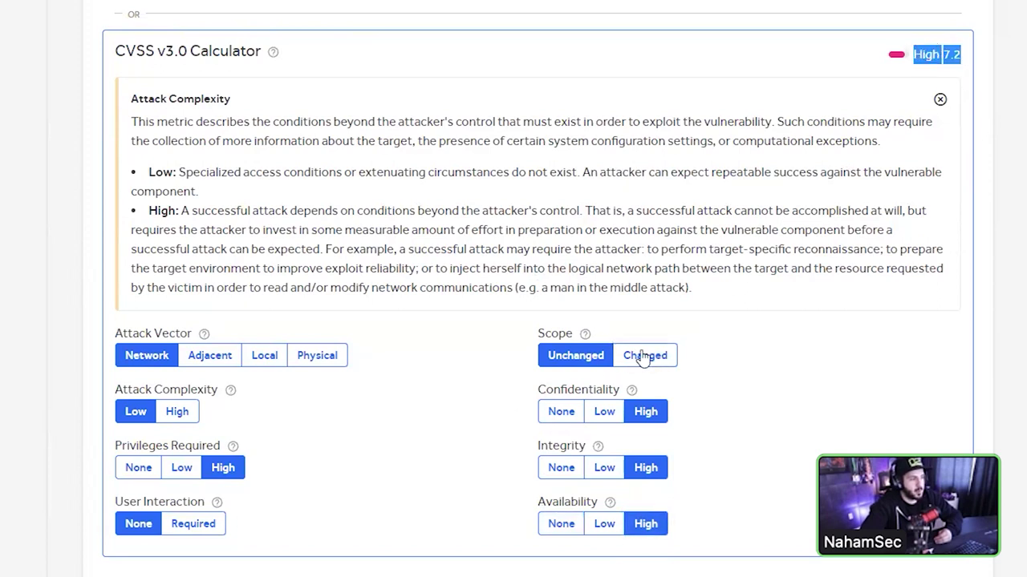
click(635, 358)
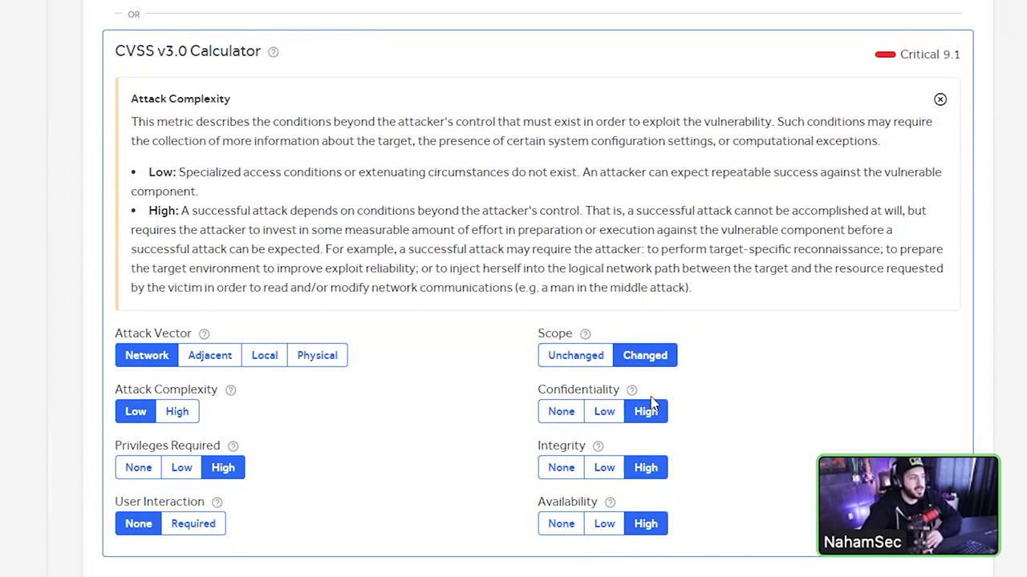
scroll(648, 406, down, 2)
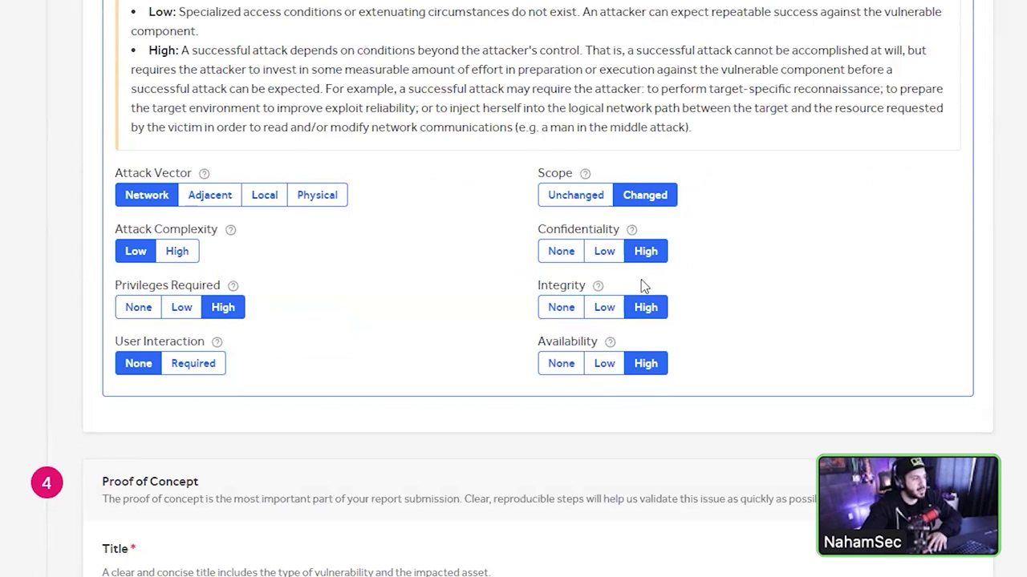
scroll(641, 286, down, 3)
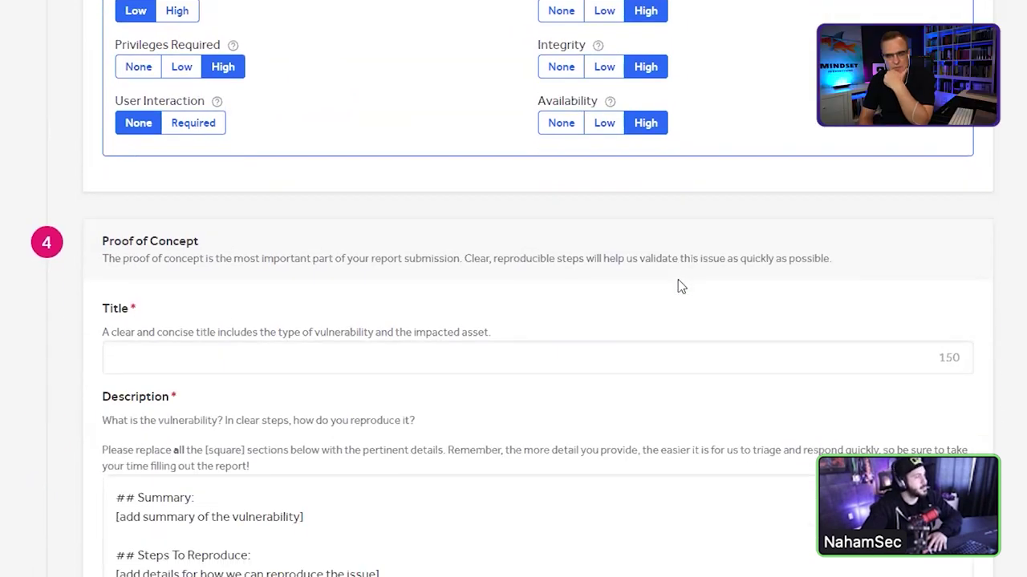
- Type 'Log4J in business.tikto' into the Proof of Concept title field
scroll(678, 286, up, 1)
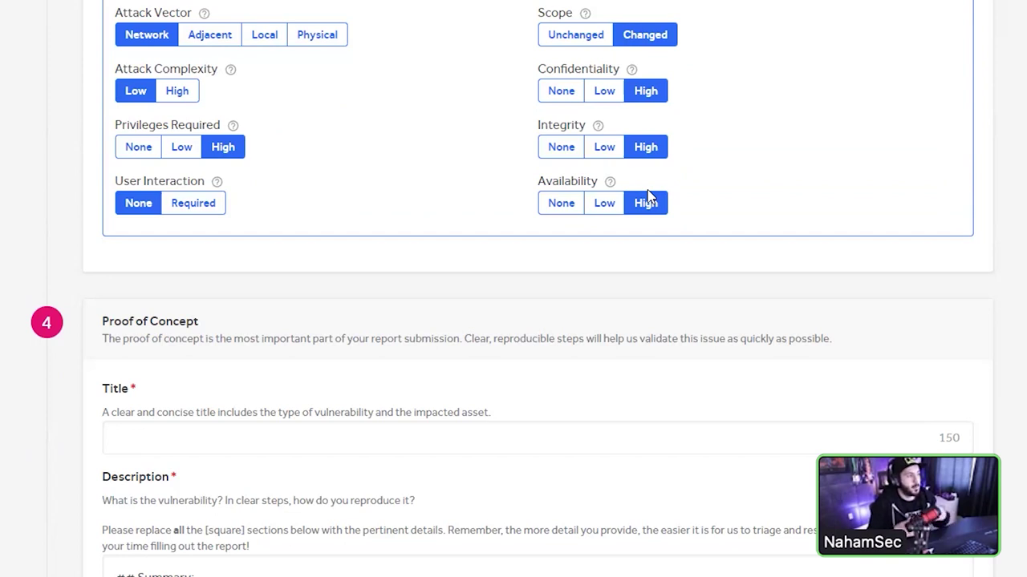
click(397, 431)
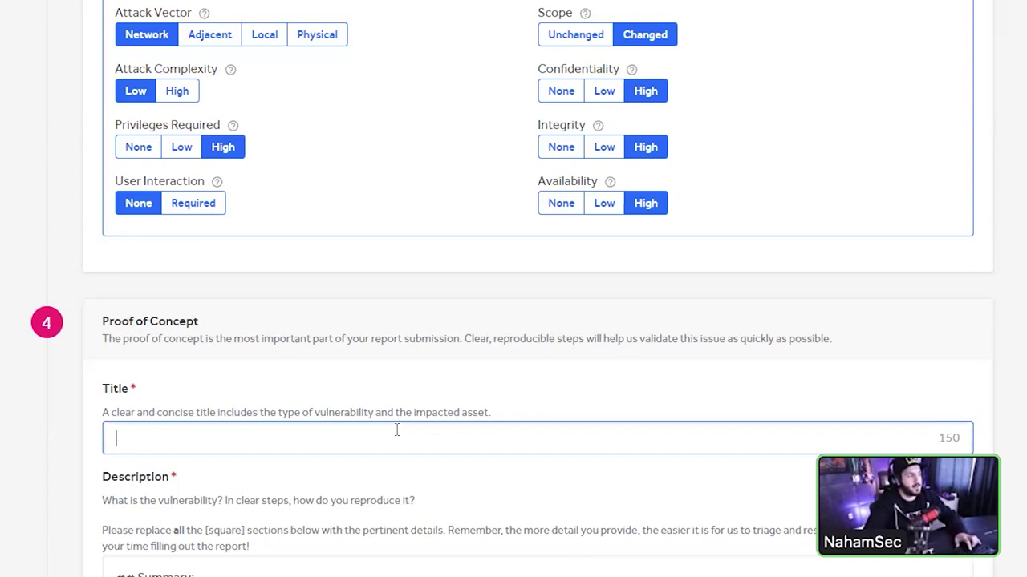
text(Log4J )
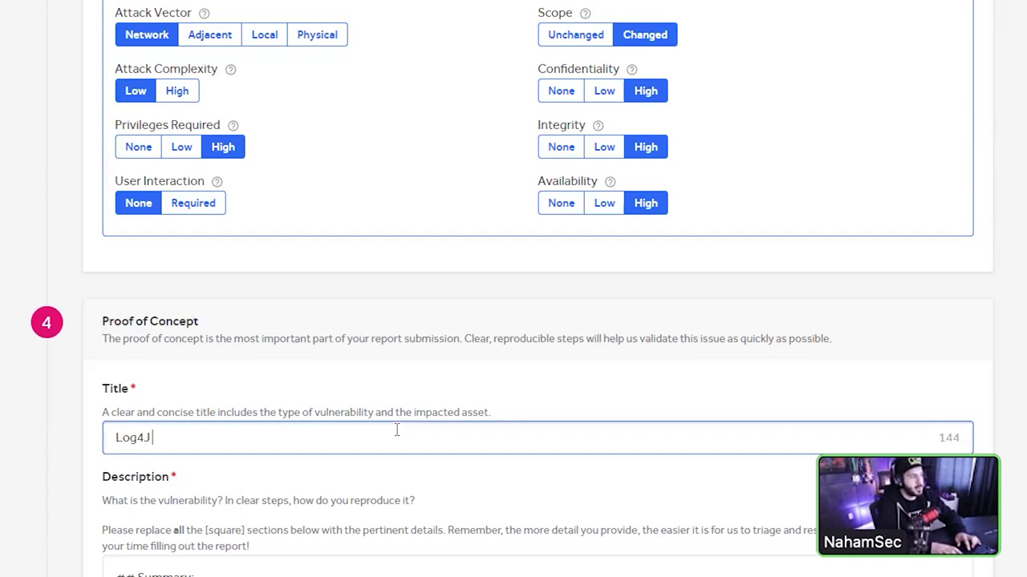
text(in bs)
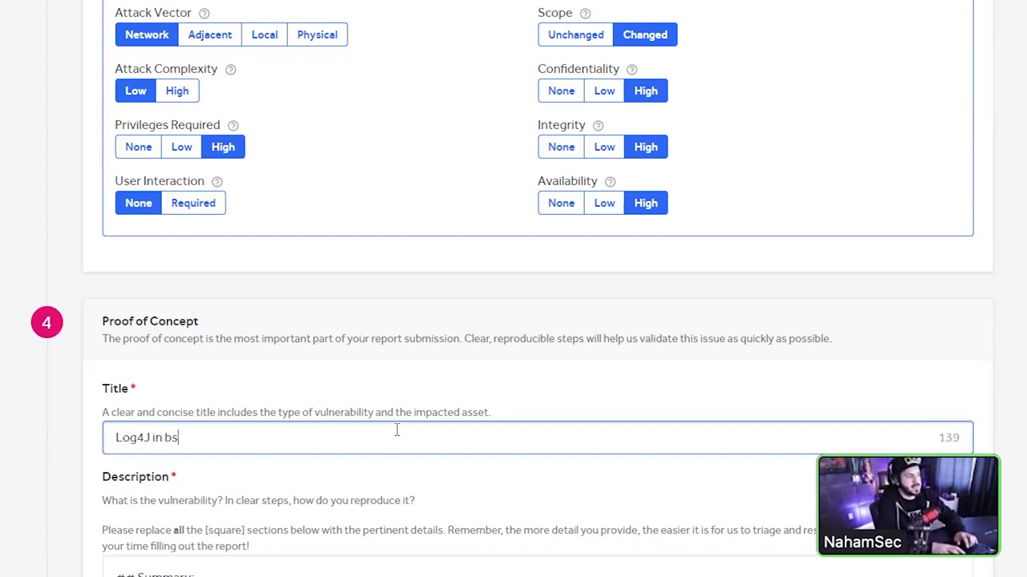
key(BackSpace)
text(usiness.tiktok.com leads to remote command execution via file.php?param)
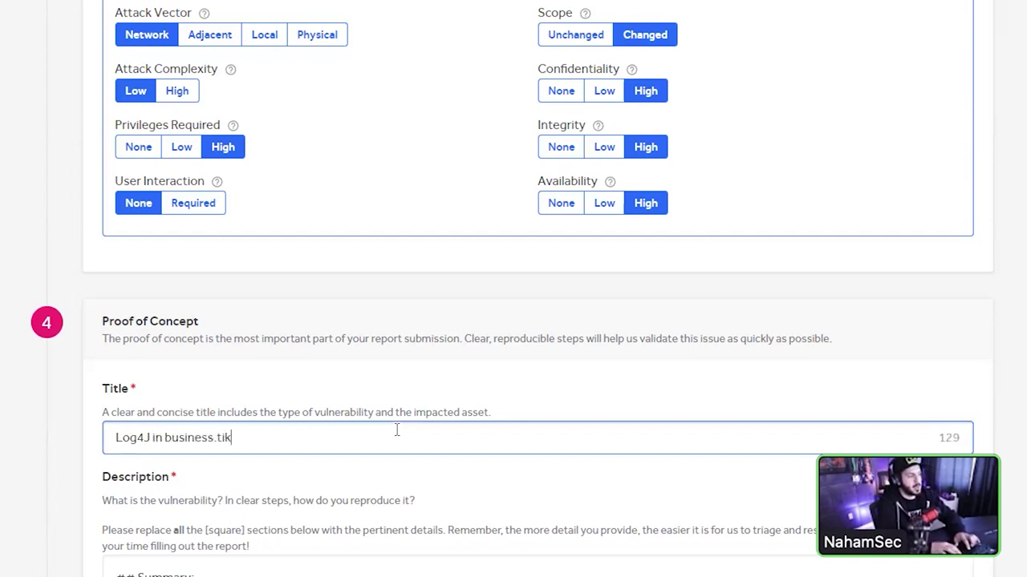
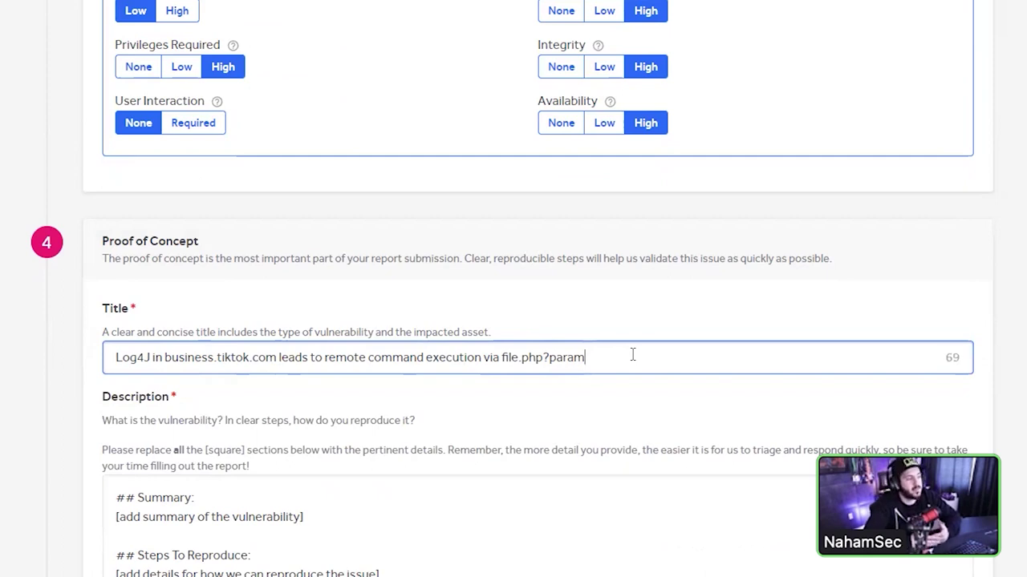
- Scroll down to the Description template showing the Summary and Steps To Reproduce placeholders
scroll(632, 355, down, 3)
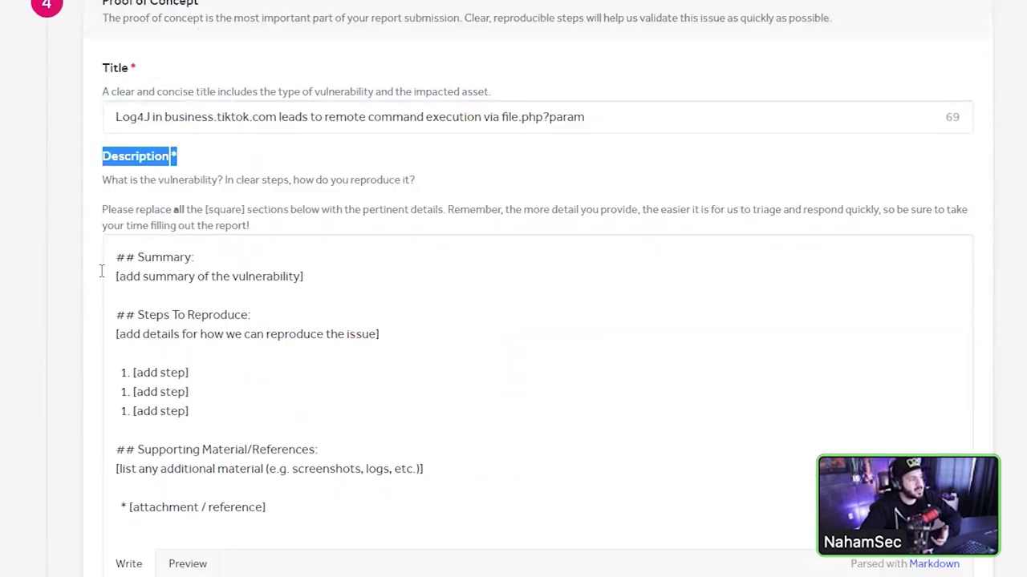
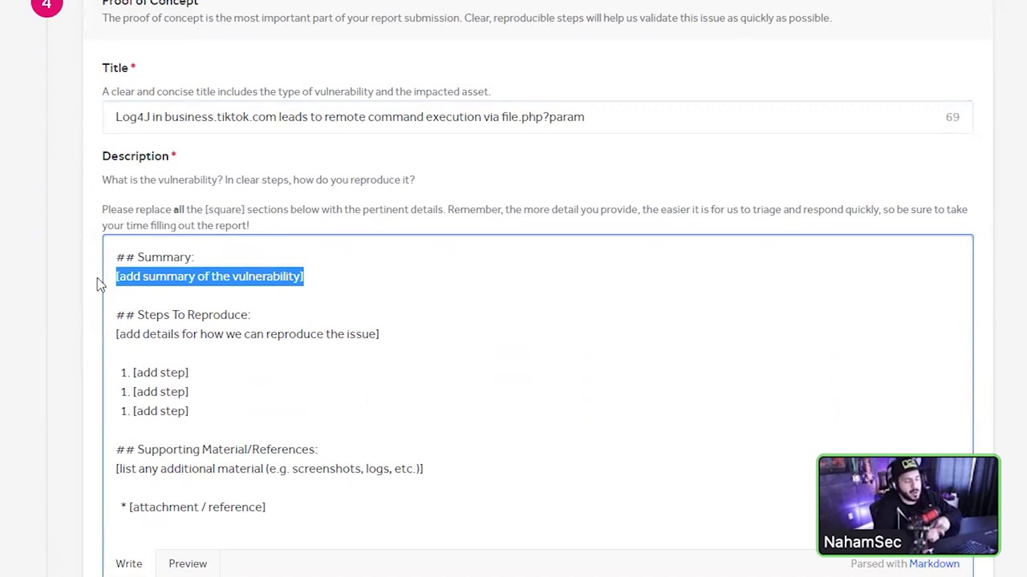
click(257, 315)
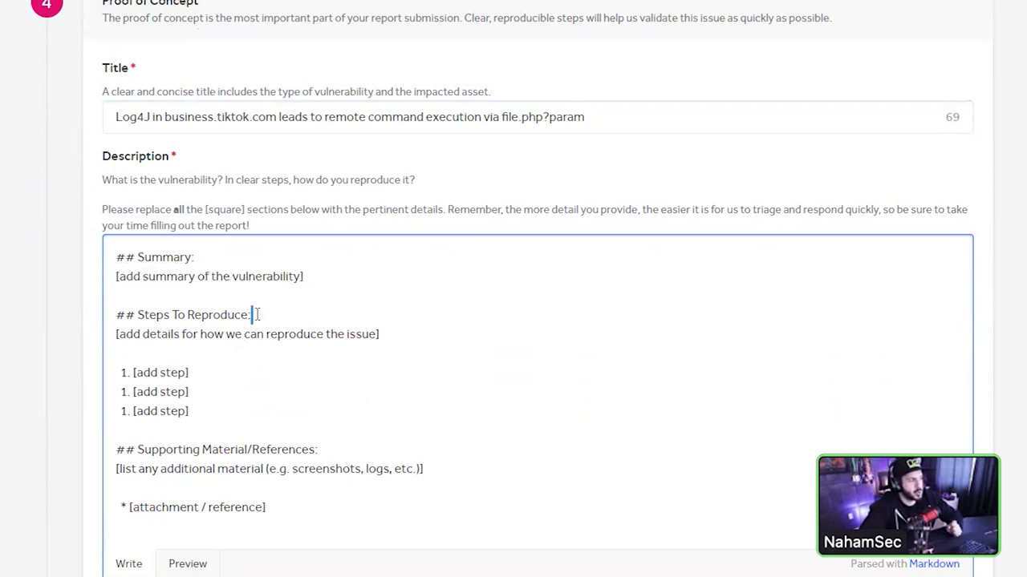
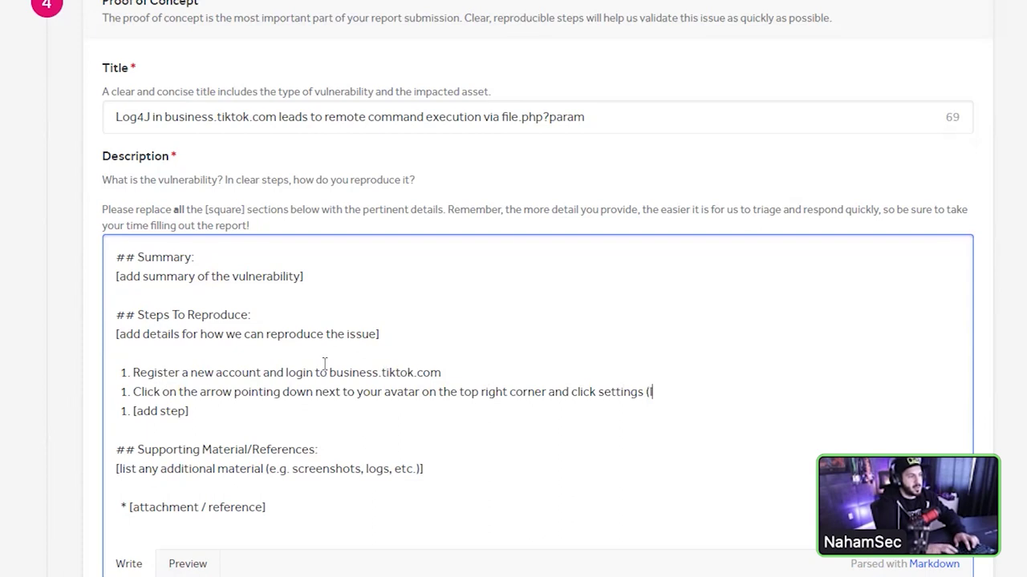
- Open the HackerOne account Profile page from the avatar dropdown in a new tab
click(1026, 0)
click(907, 114)
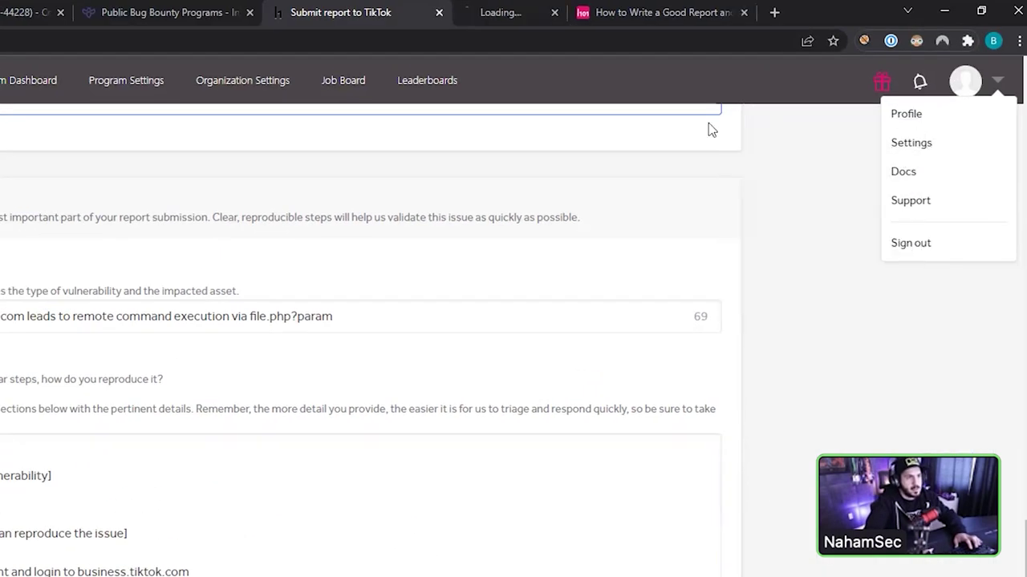
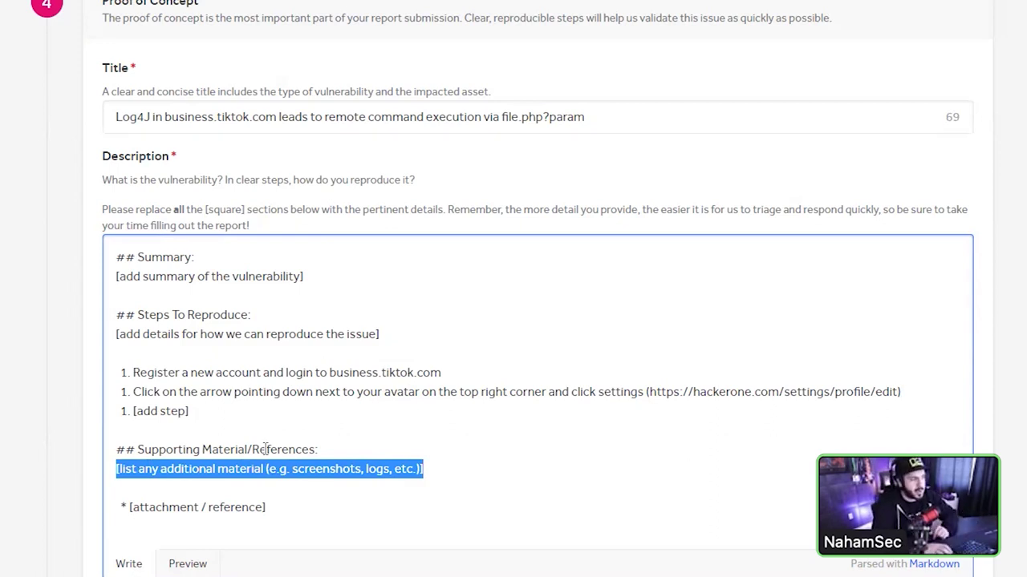
- Begin the Impact box by typing 'With', then backspace over the mistyped opening
scroll(275, 505, up, 1)
scroll(279, 493, down, 4)
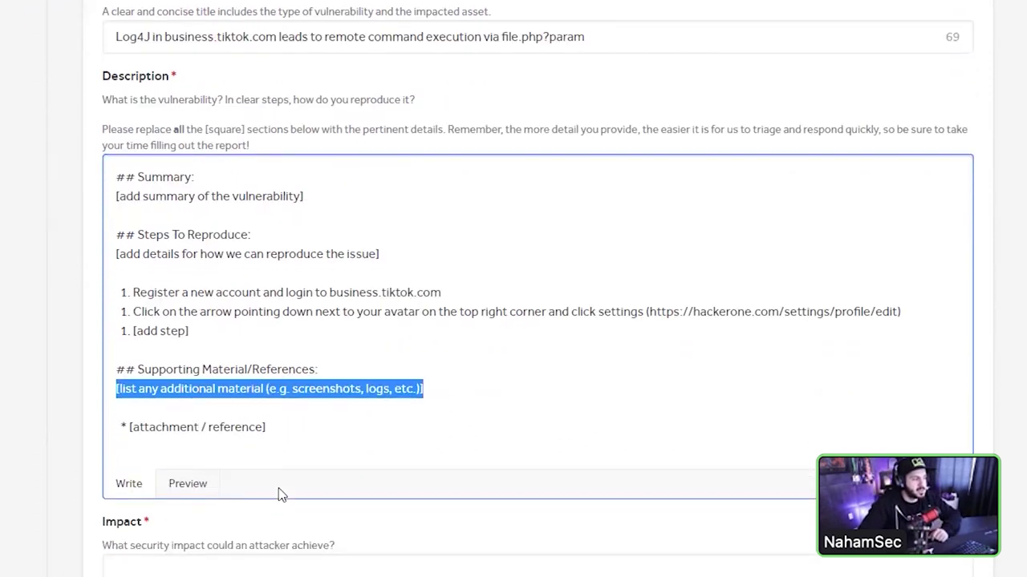
click(285, 470)
scroll(294, 449, down, 1)
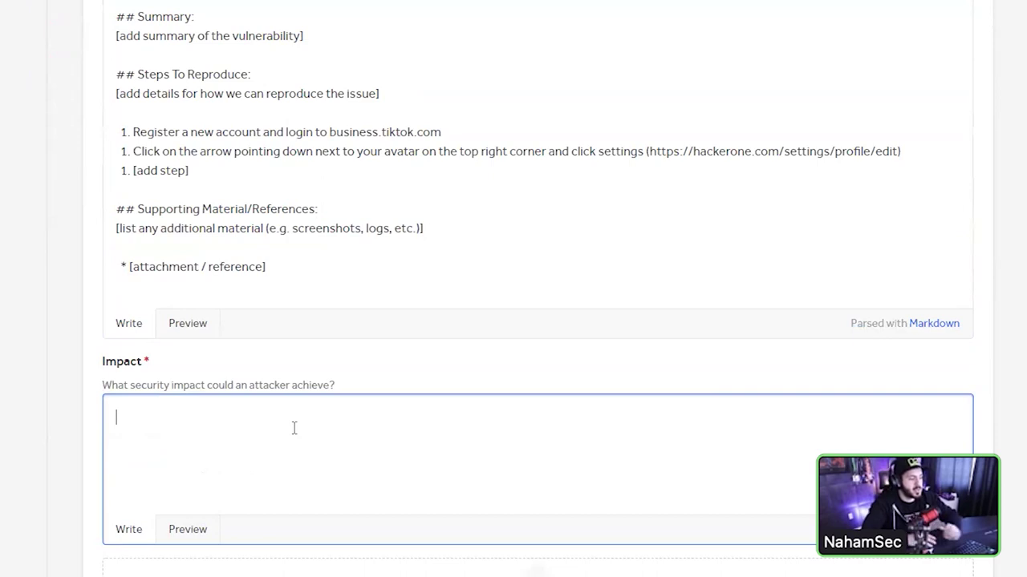
text(With)
key(BackSpace)
key(BackSpace)
key(BackSpace)
key(BackSpace)
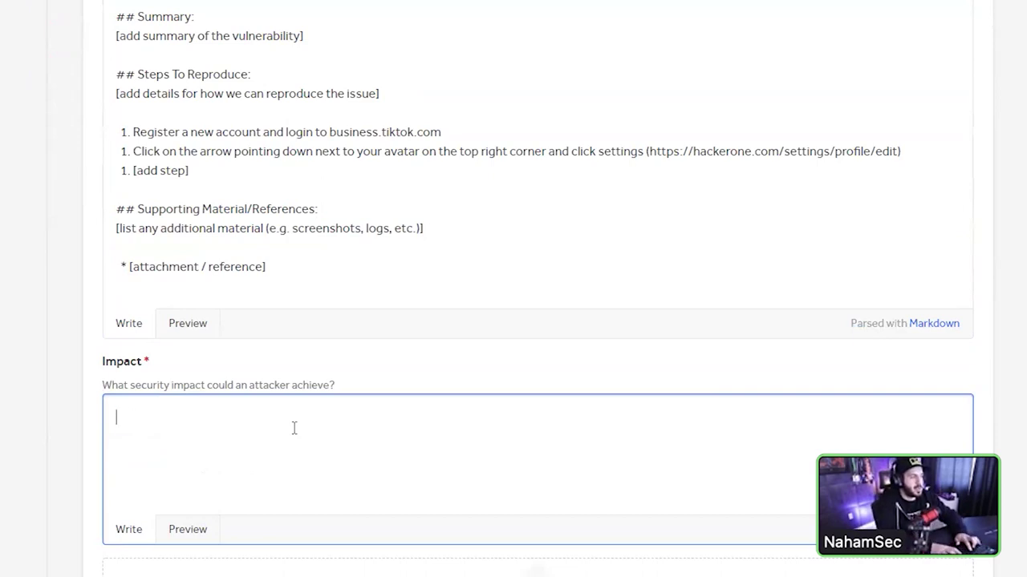
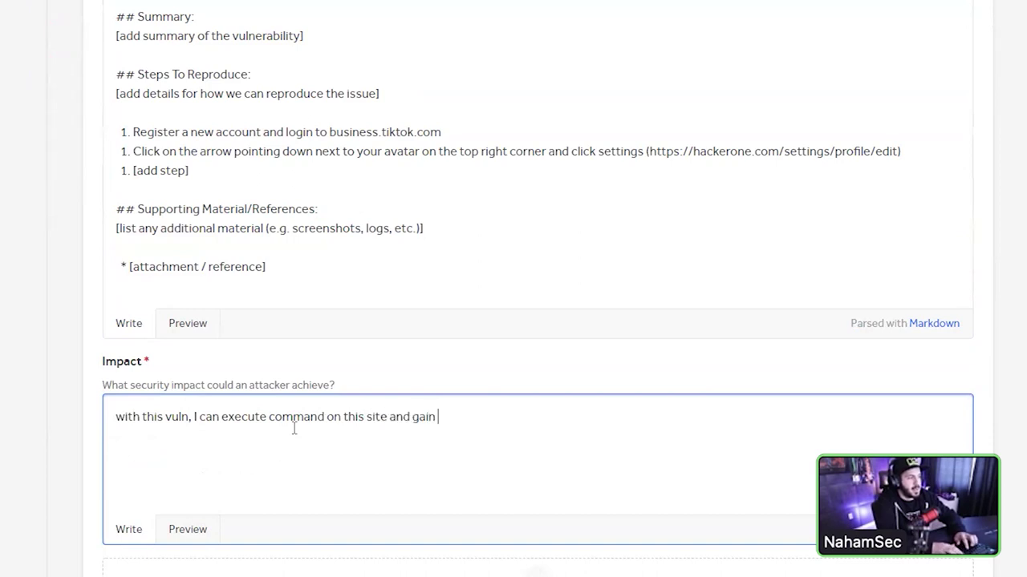
- Enter 'with this vuln, I can execute command on this site and gain access to xyz.' as the Impact
text(s to xyz.)
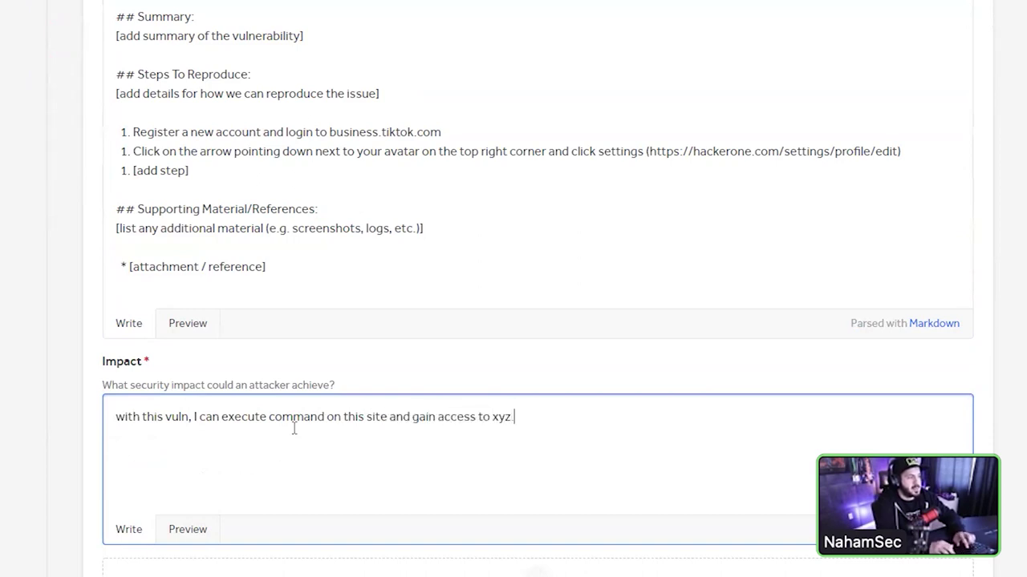
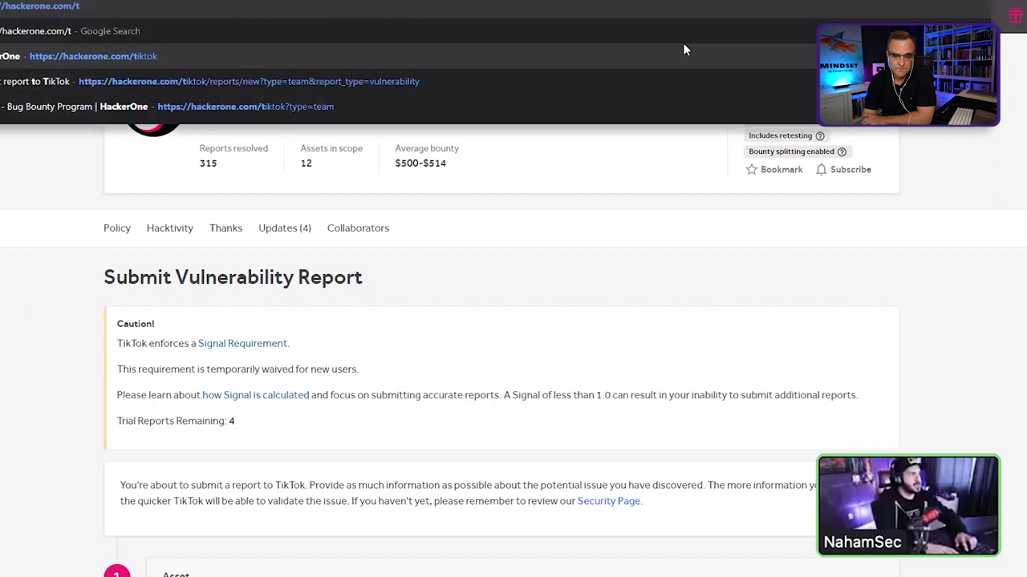
- Change the address to hackerone.com/paypal to load PayPal's bug bounty program page
key(BackSpace)
key(BackSpace)
key(BackSpace)
key(BackSpace)
key(BackSpace)
key(BackSpace)
text(paypal)
key(Return)
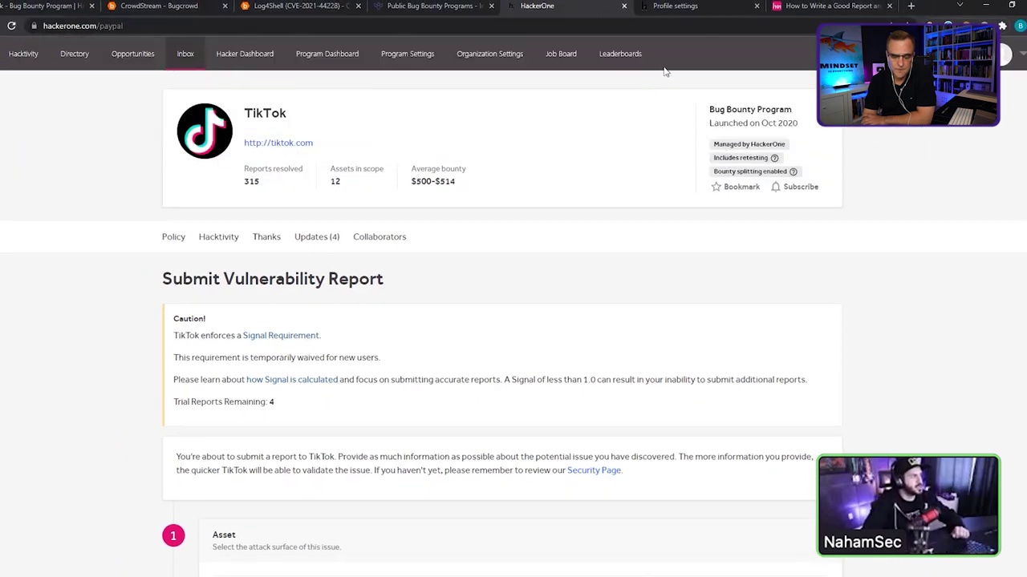
scroll(550, 265, down, 5)
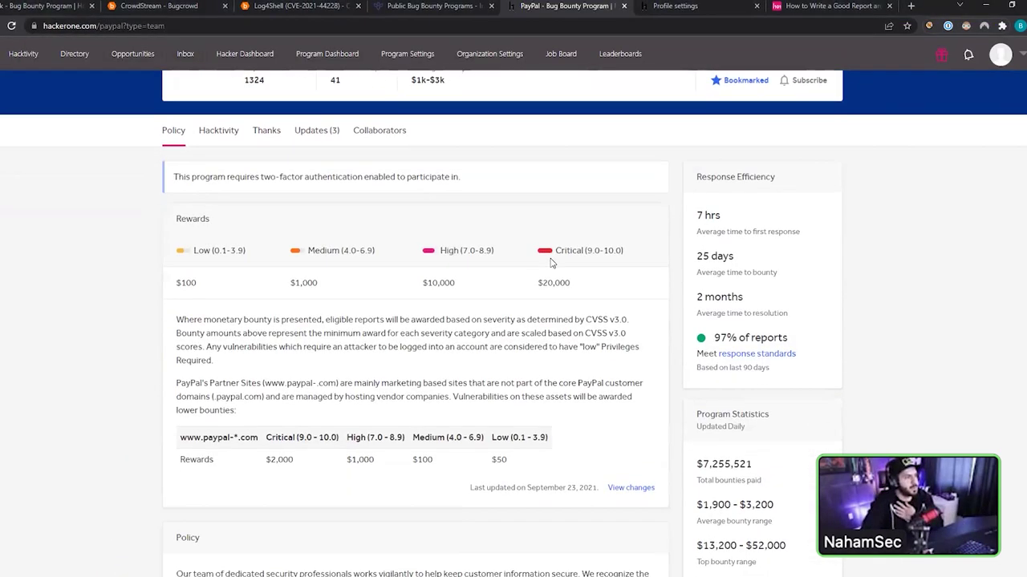
- Review the In Scope table, marking the xoom, venmo, paydiant, braintreegateway and paypal domains
scroll(550, 265, down, 2)
scroll(550, 266, down, 15)
scroll(551, 267, up, 12)
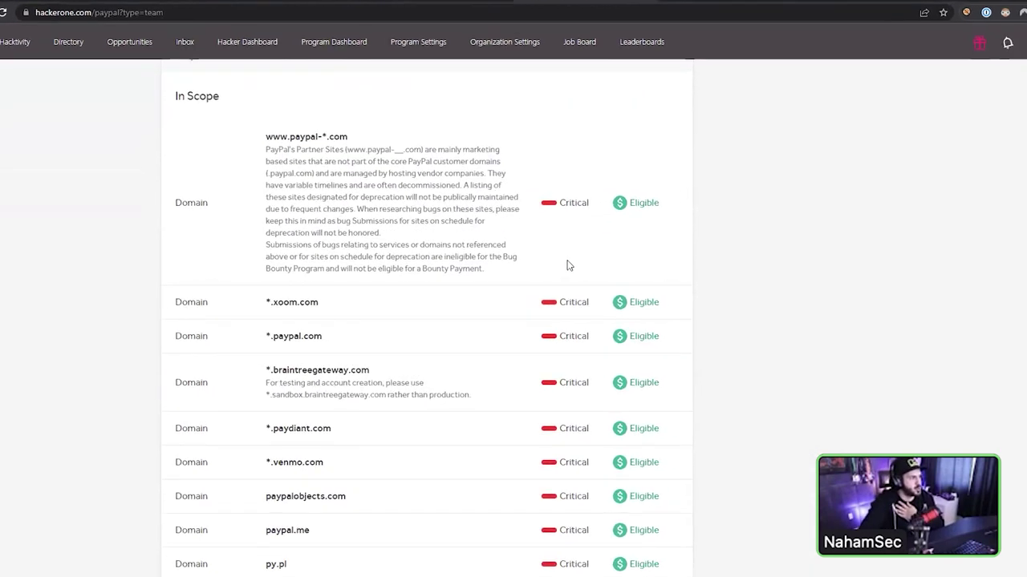
double_click(279, 302)
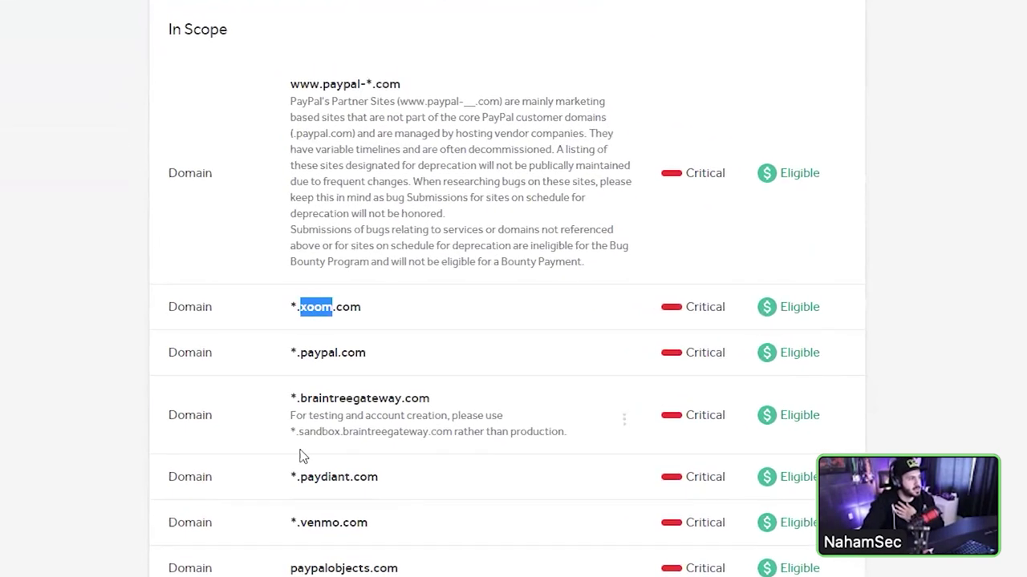
double_click(320, 519)
double_click(329, 475)
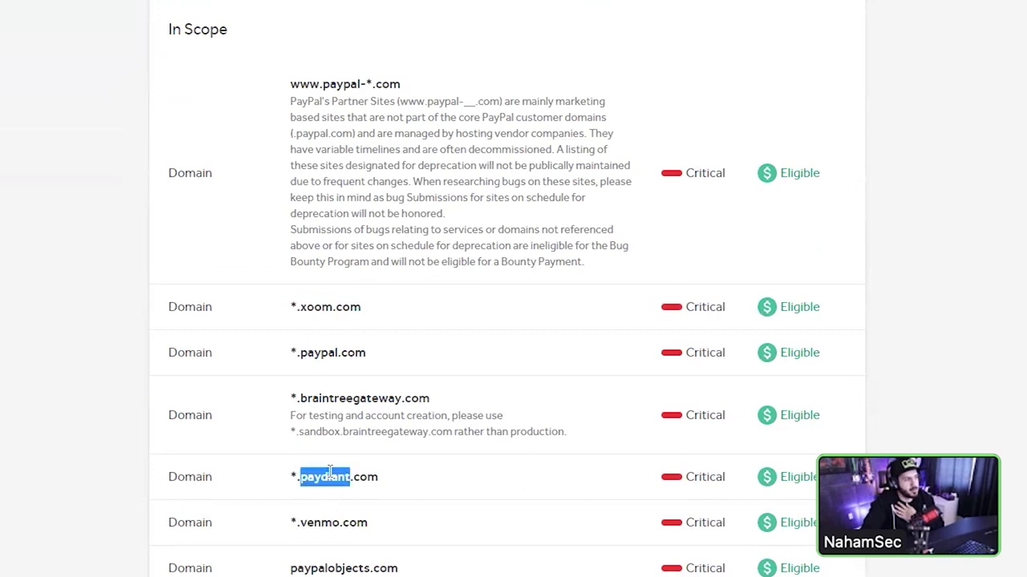
double_click(327, 399)
double_click(325, 353)
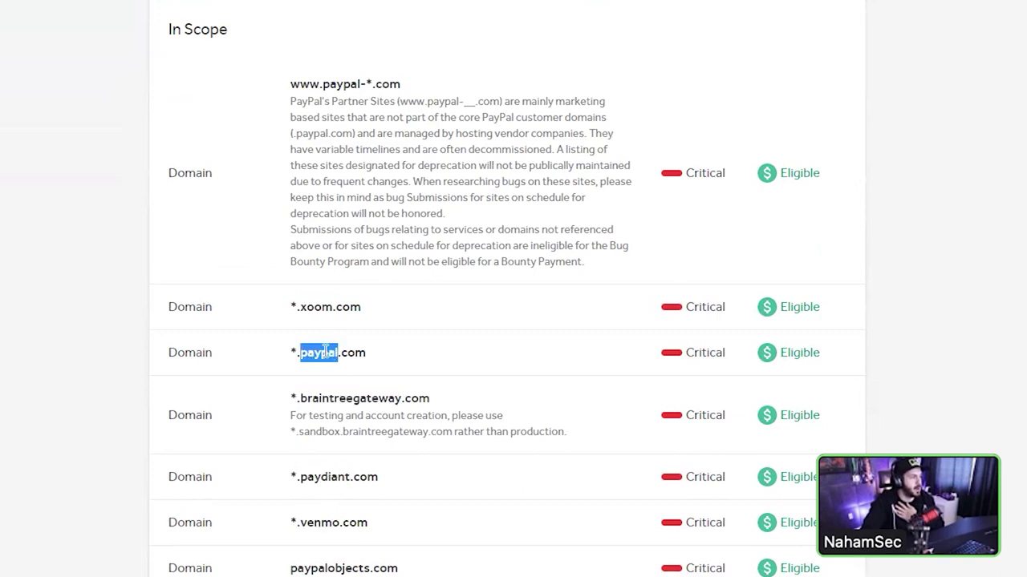
- Select paypal.com in the scope list, then open a new browser tab for Google
drag(368, 353, 299, 353)
right_click(299, 346)
click(373, 363)
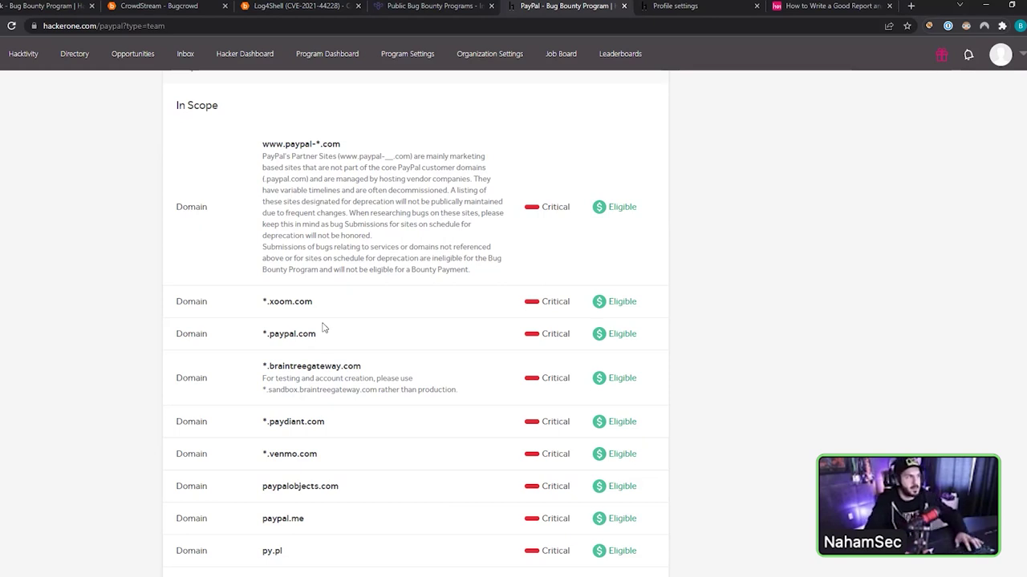
key(ctrl+t)
- Search Google for paypal.com, then move to the start of the query for a site: prefix
click(490, 260)
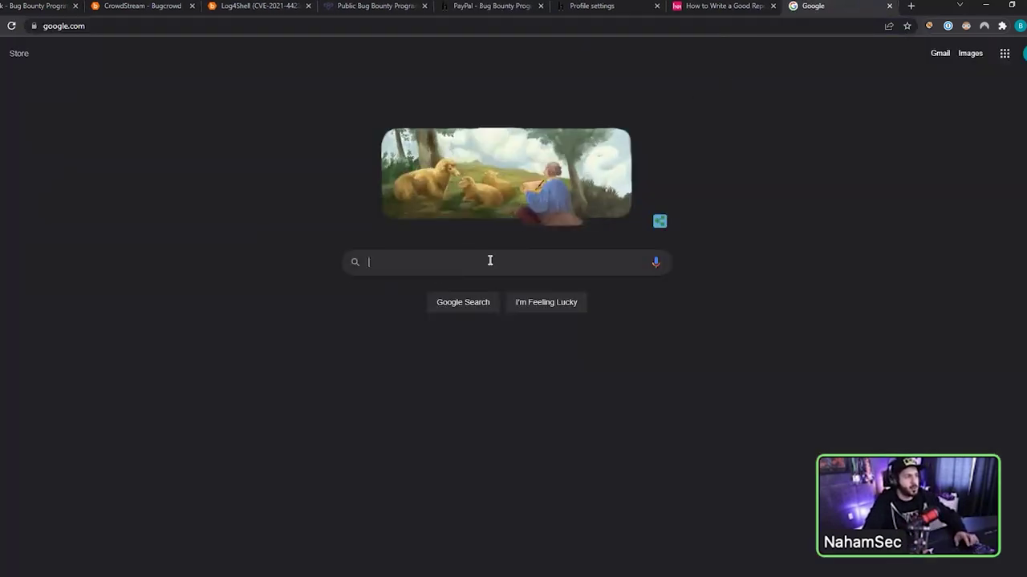
text(paypal.com)
key(Return)
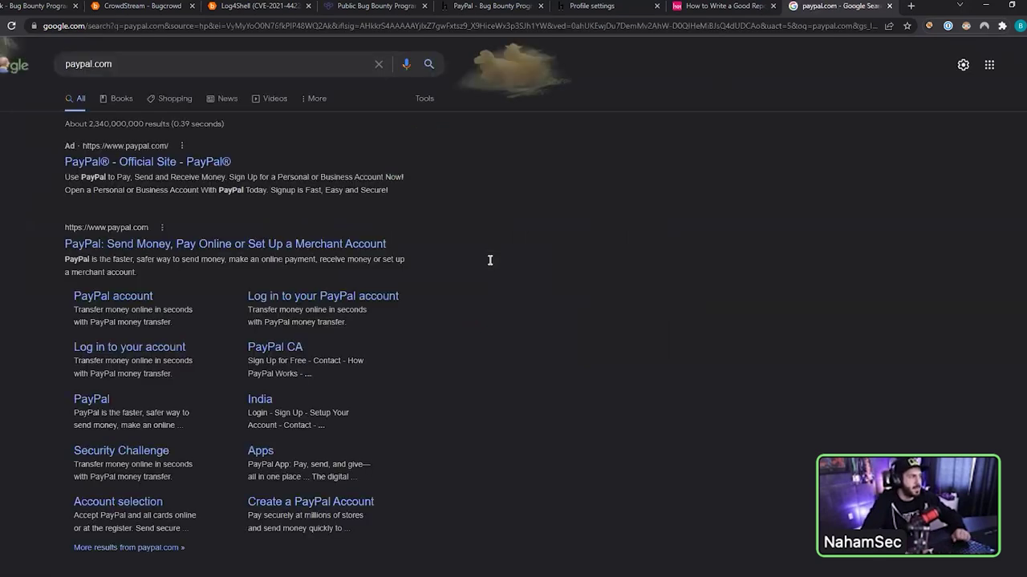
scroll(319, 295, down, 4)
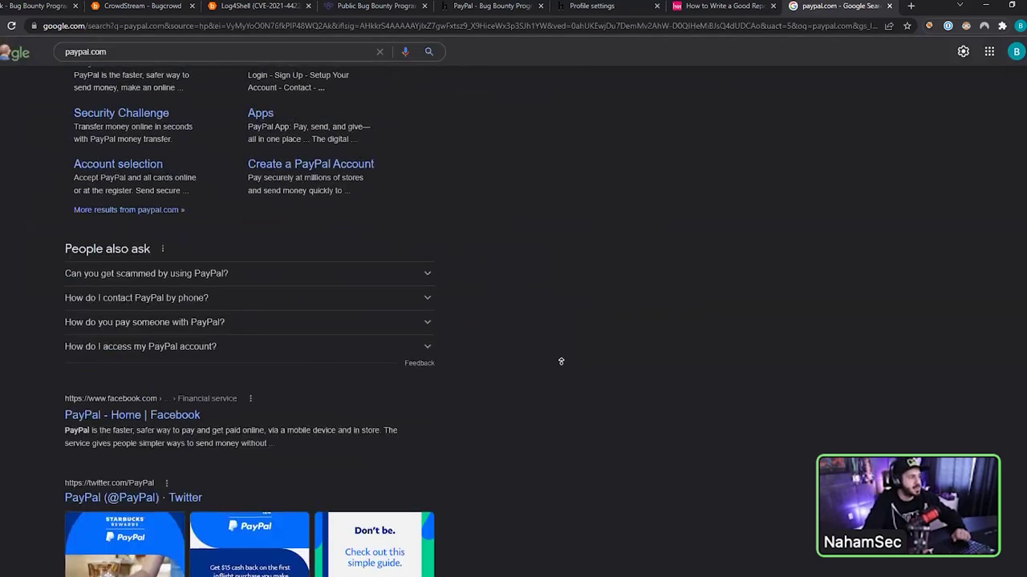
scroll(561, 360, up, 4)
click(266, 65)
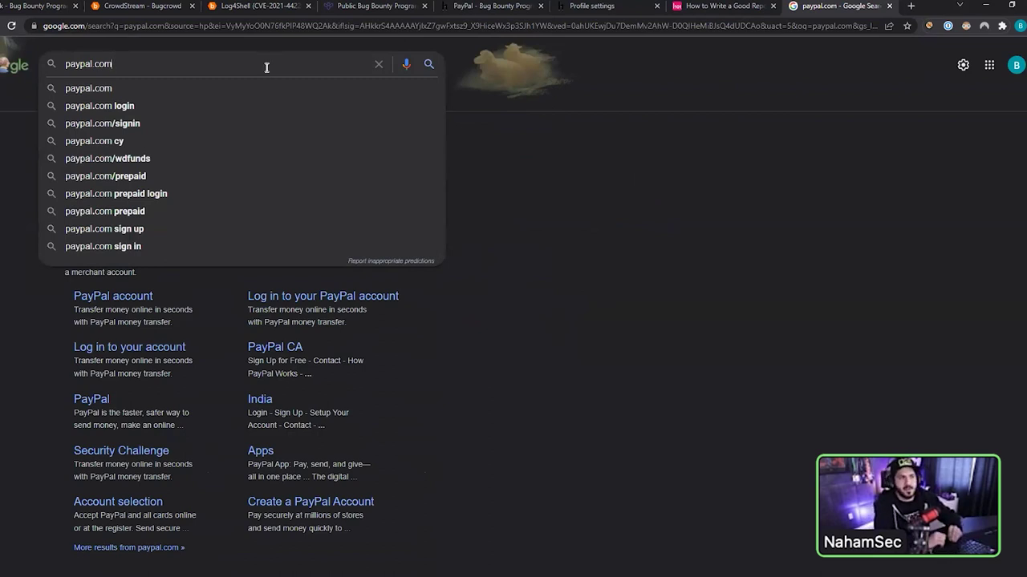
key(Home)
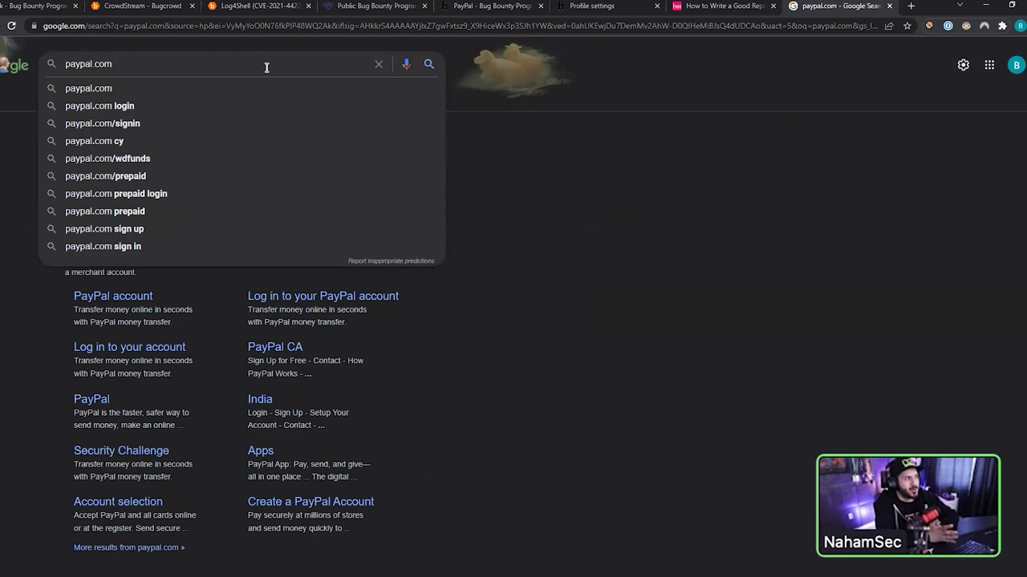
- Run the site:paypal.com search and browse to results page 9
text(site:)
key(Return)
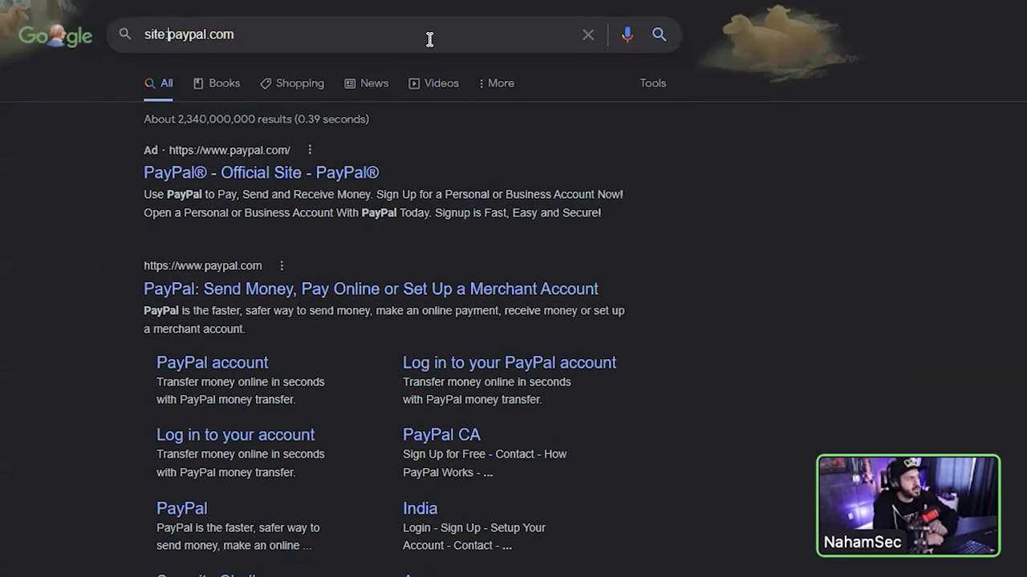
key(Return)
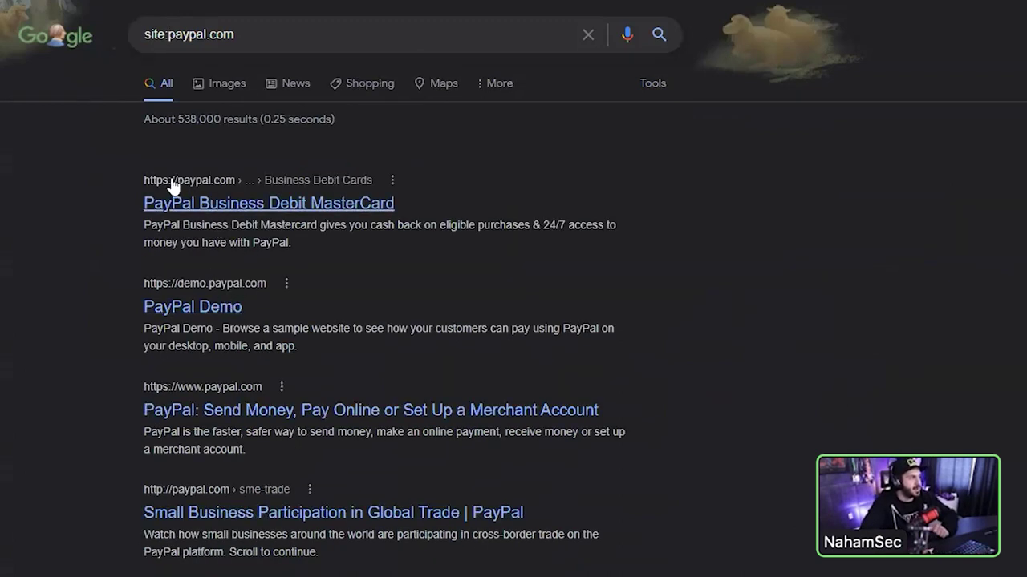
scroll(513, 289, down, 2)
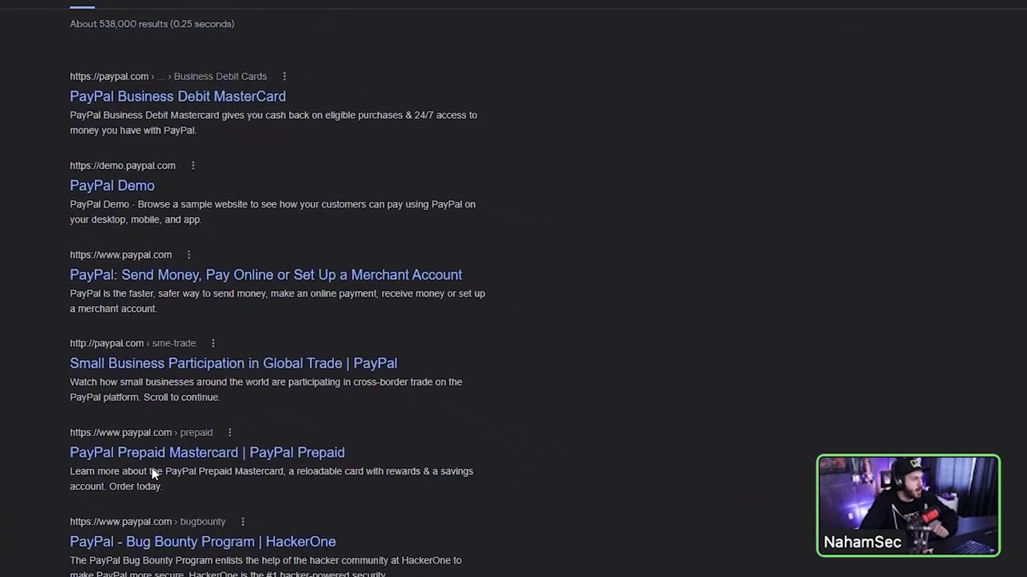
scroll(241, 521, down, 4)
click(258, 529)
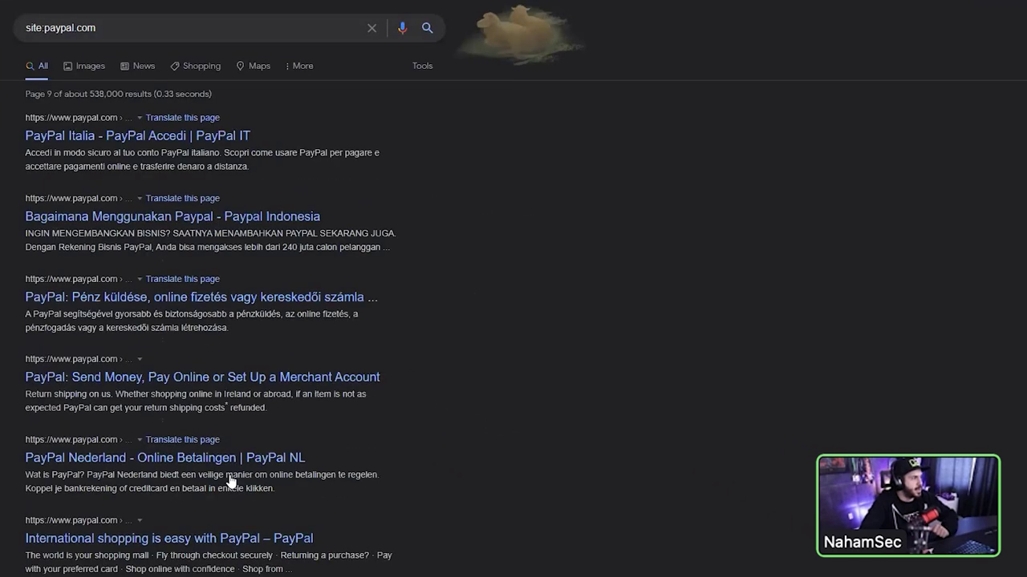
- Append -www to the query to exclude the www subdomain and rerun the search
click(208, 35)
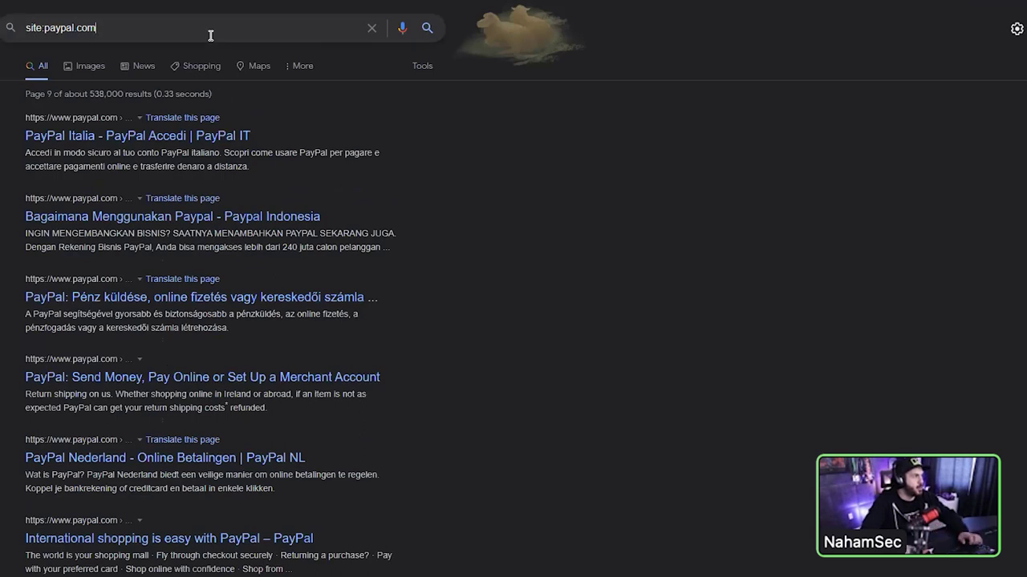
text(-)
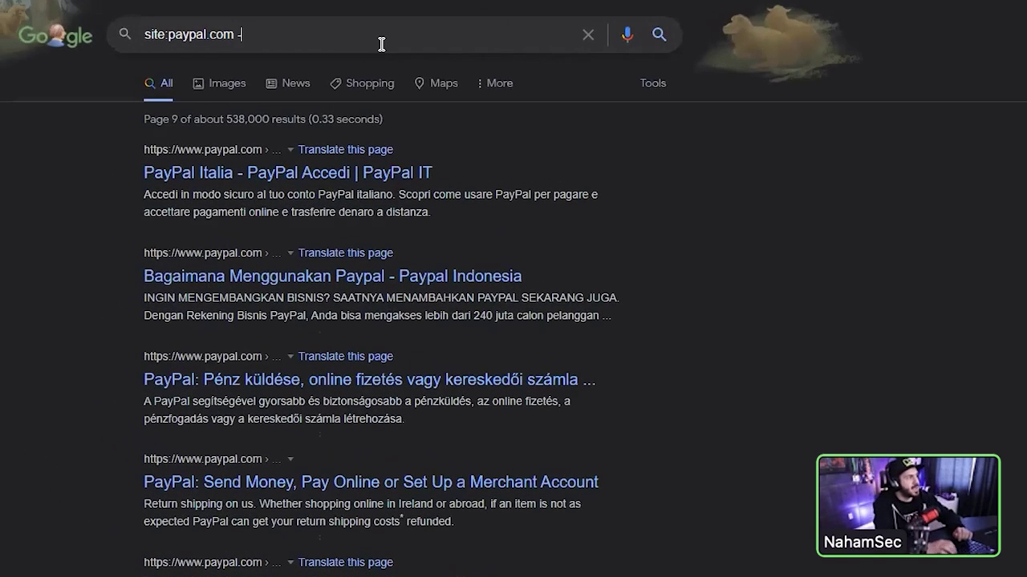
text(wwsw)
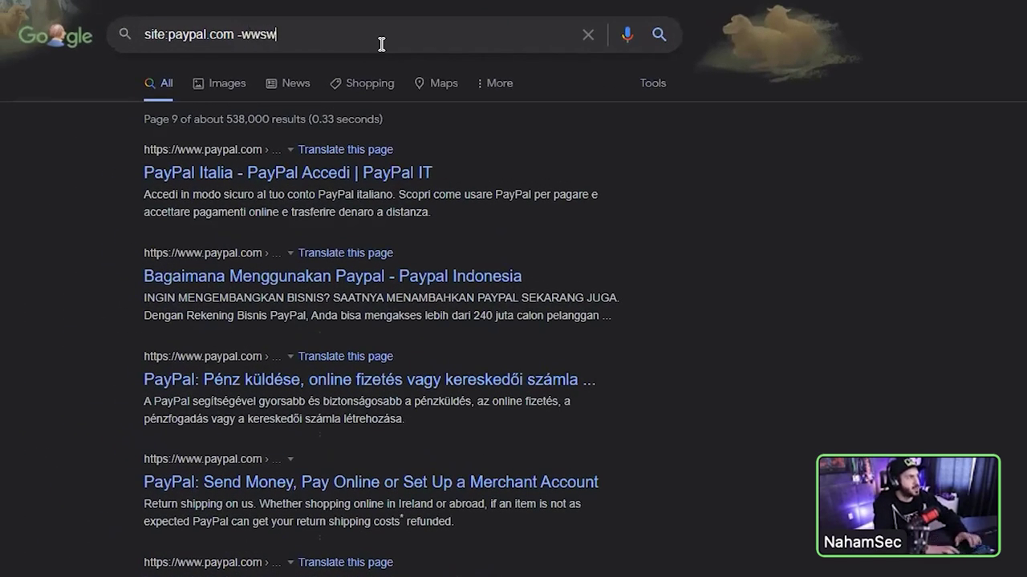
key(Return)
key(BackSpace)
key(BackSpace)
text(w)
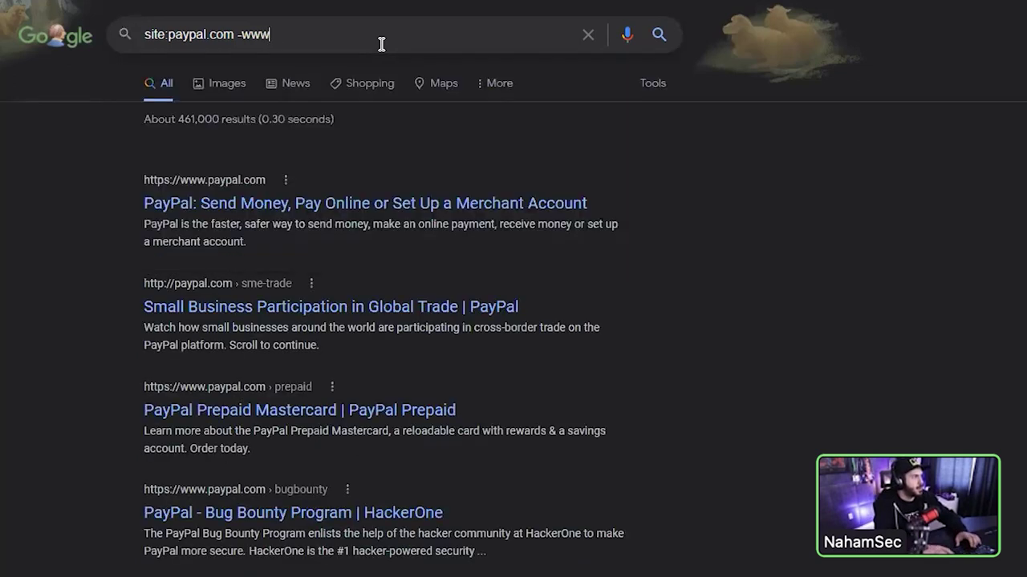
key(Return)
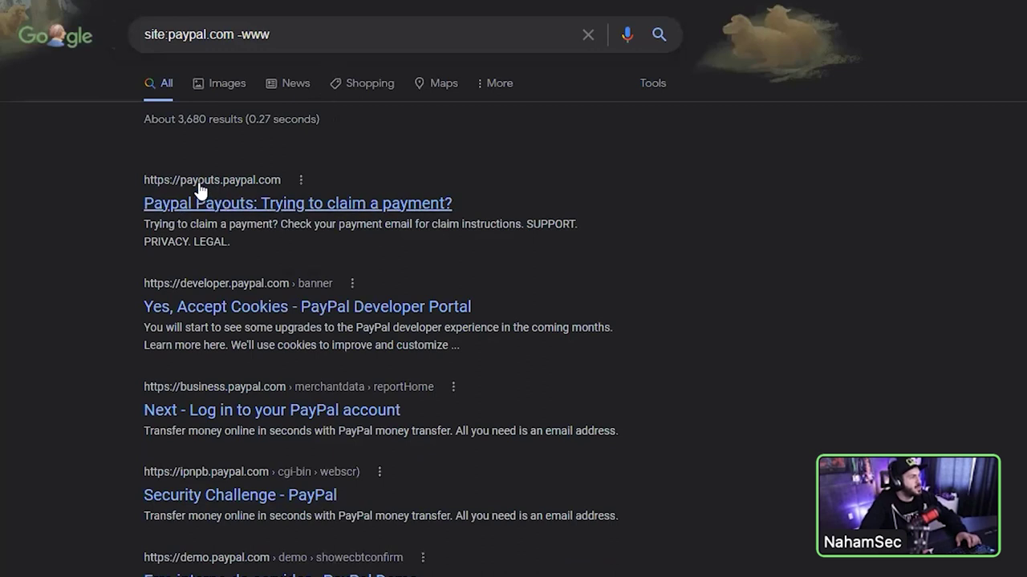
- Add -demo and -developer exclusions to the query and rerun the search
click(336, 38)
text(-)
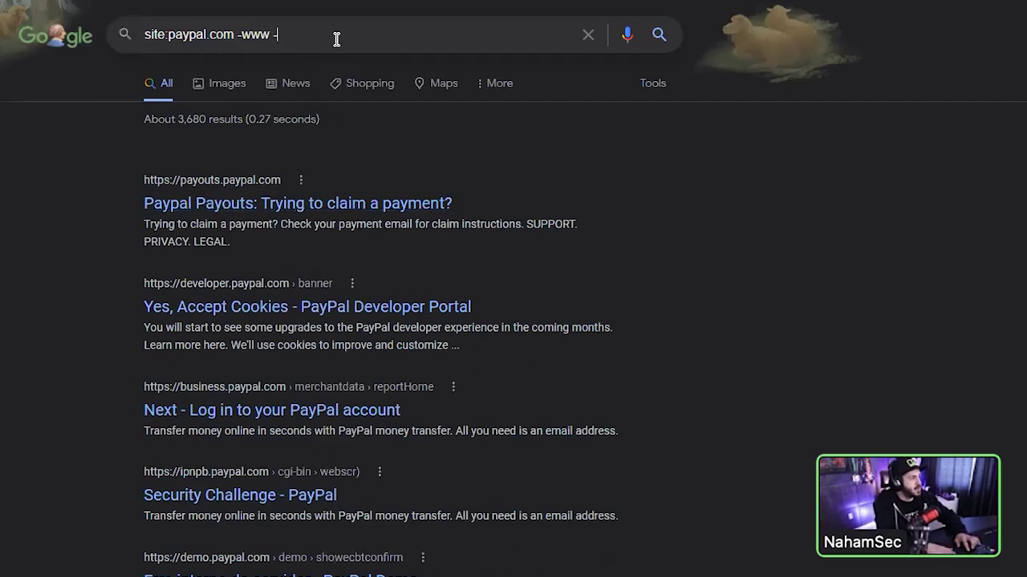
text(business)
key(ctrl+BackSpace)
text(demo)
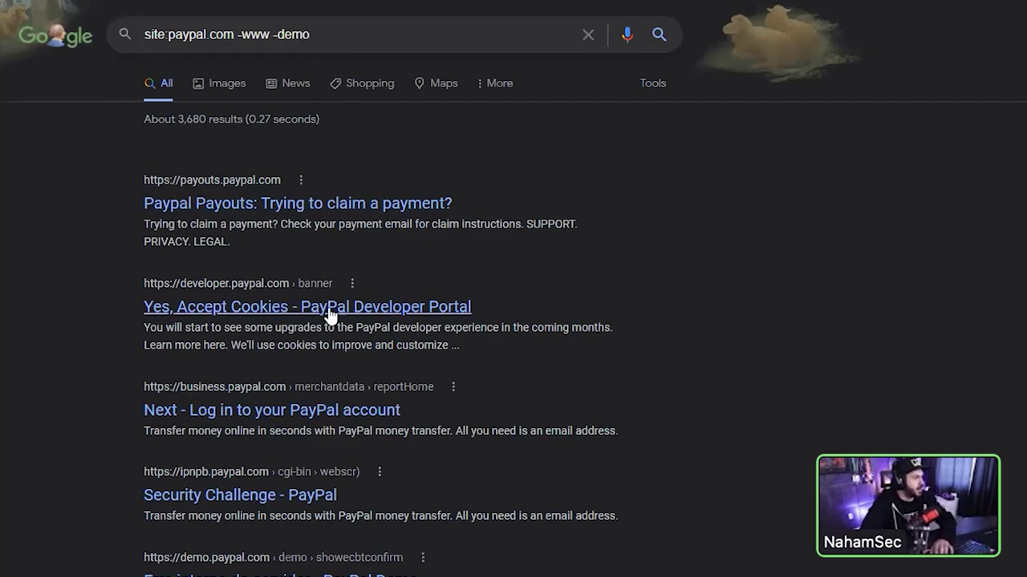
text( -developer)
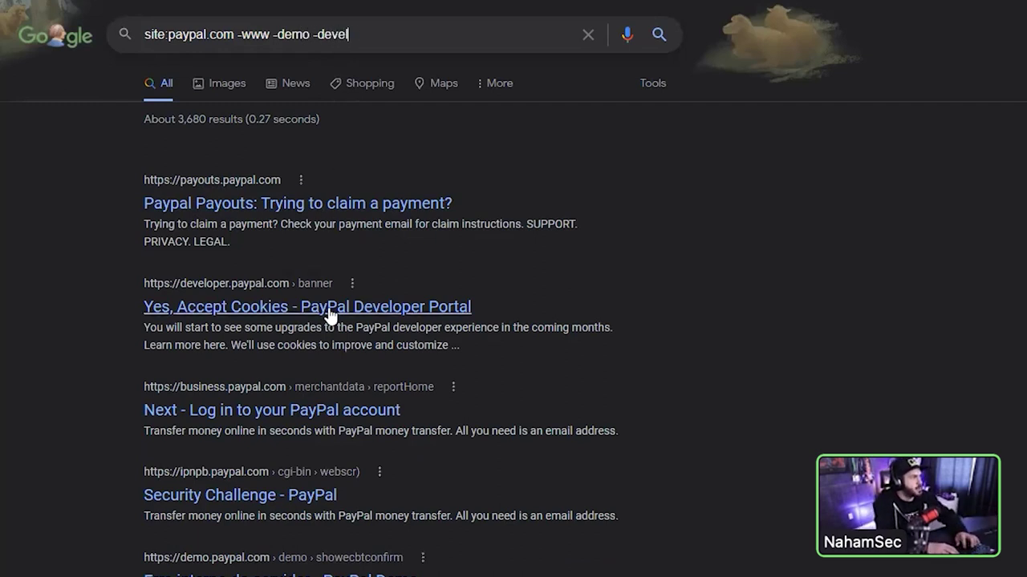
key(Return)
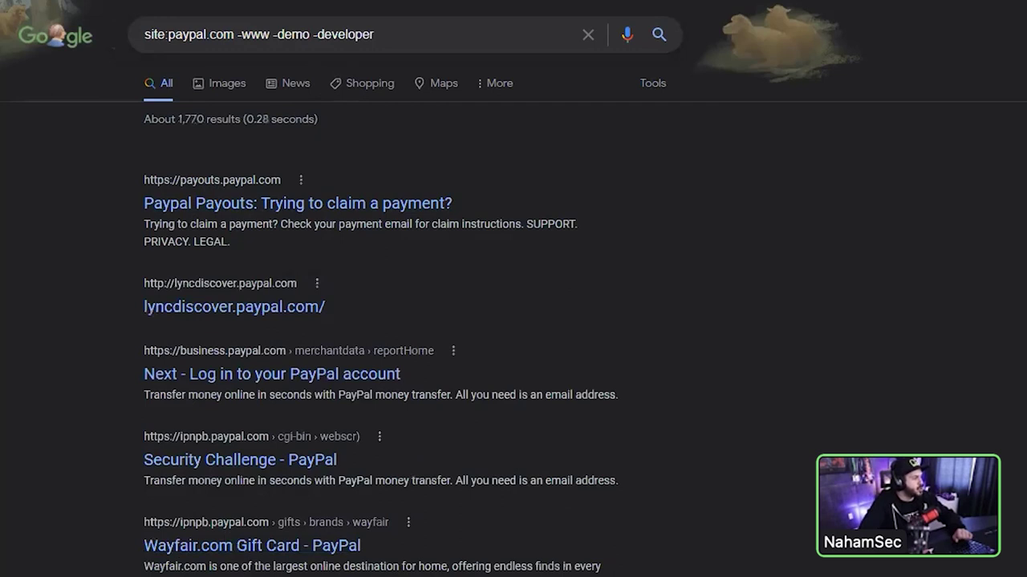
- Append -manager and inurl:admin to the query and run it
scroll(303, 497, down, 2)
scroll(380, 306, down, 3)
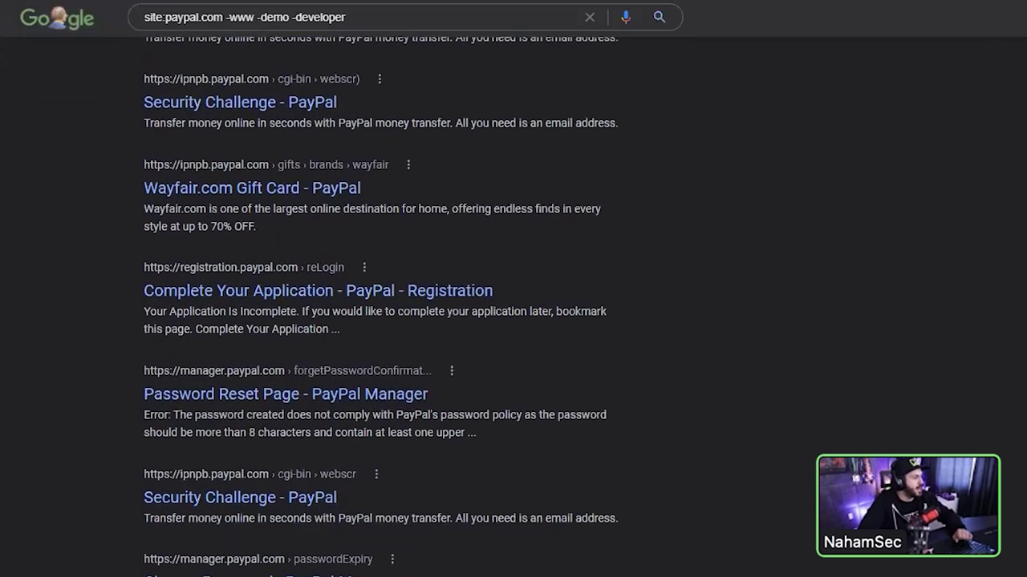
text(-a)
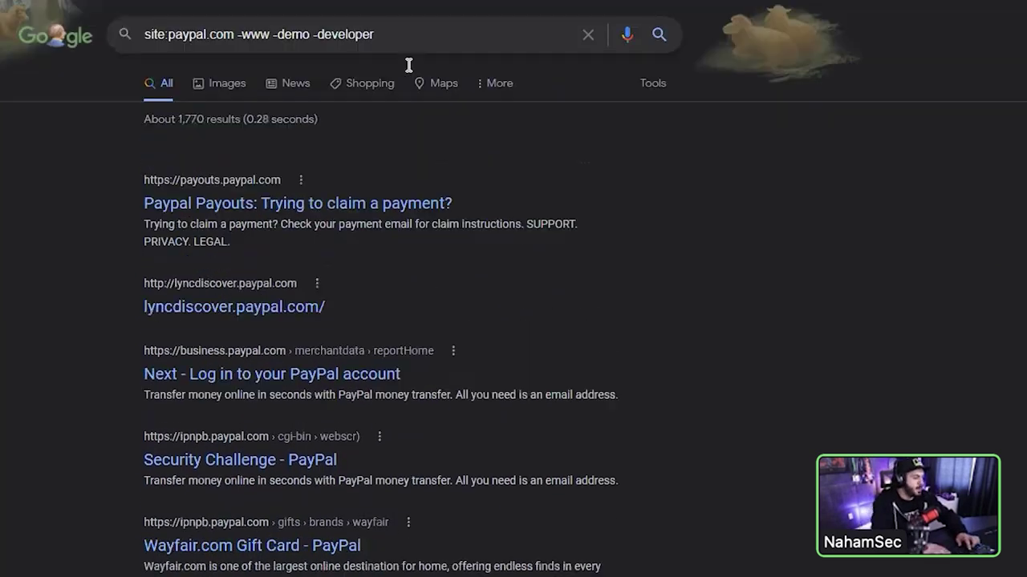
key(BackSpace)
text(mage)
key(BackSpace)
key(BackSpace)
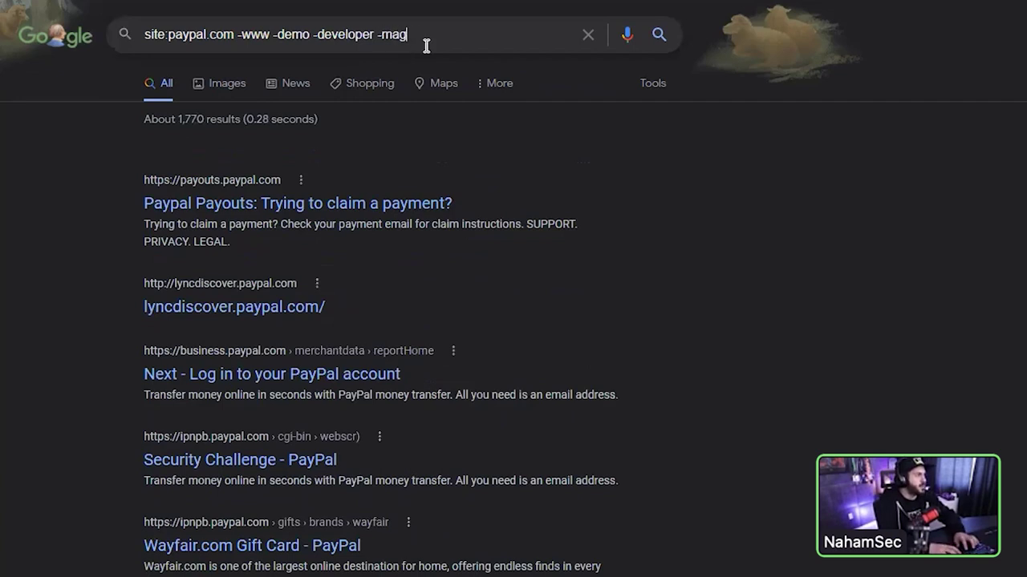
text(nager)
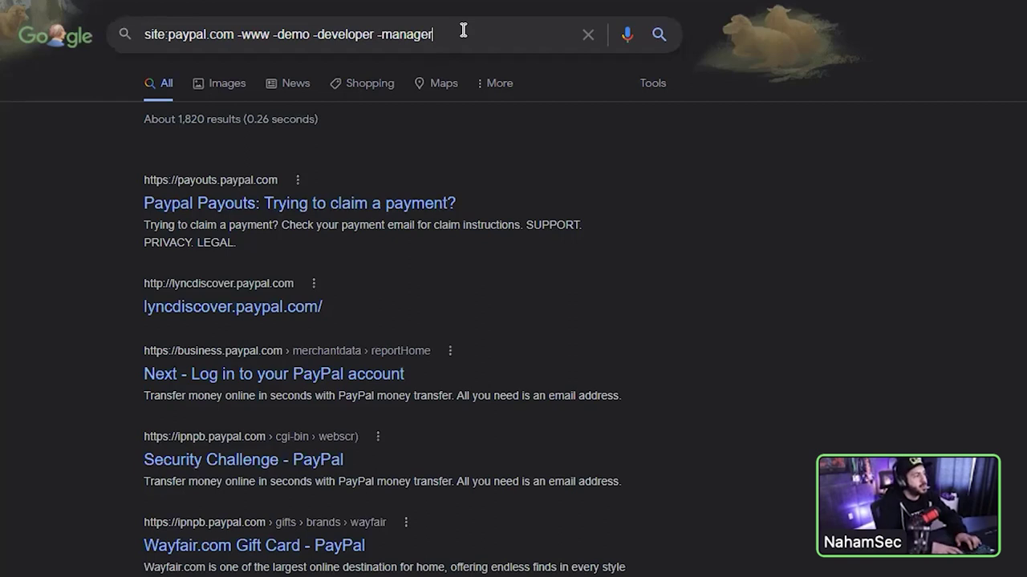
text( inurl)
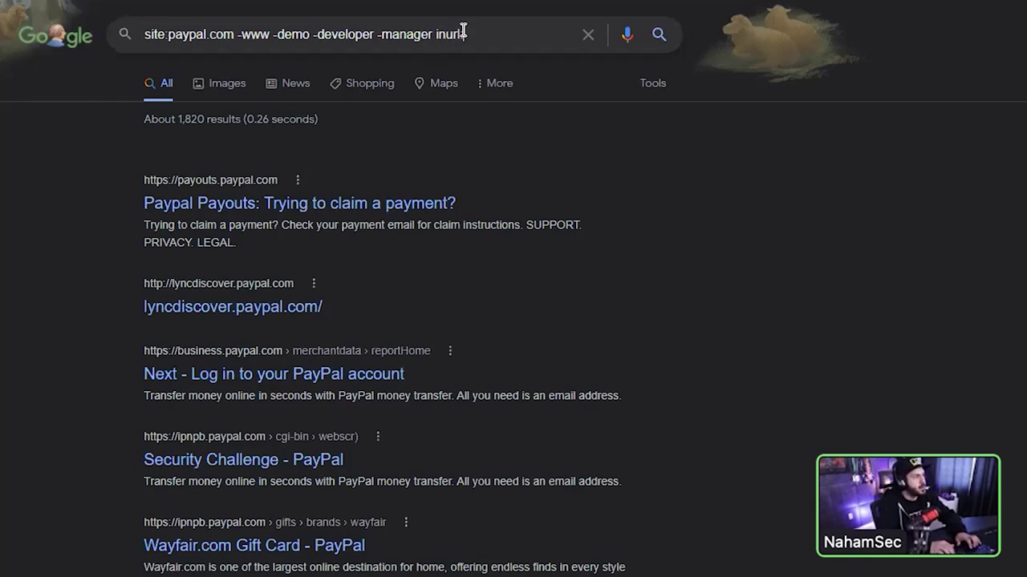
text(:admin)
key(Return)
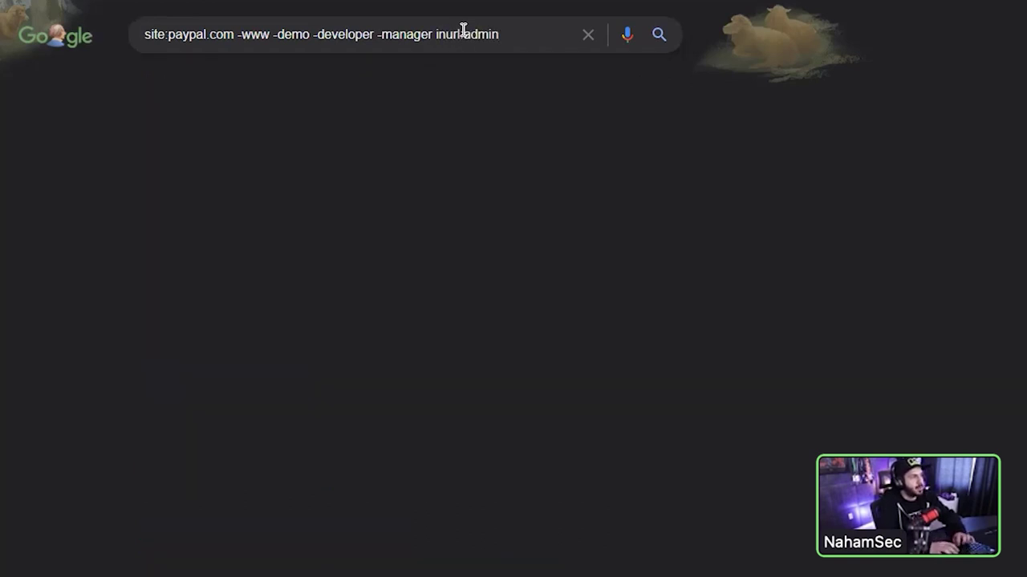
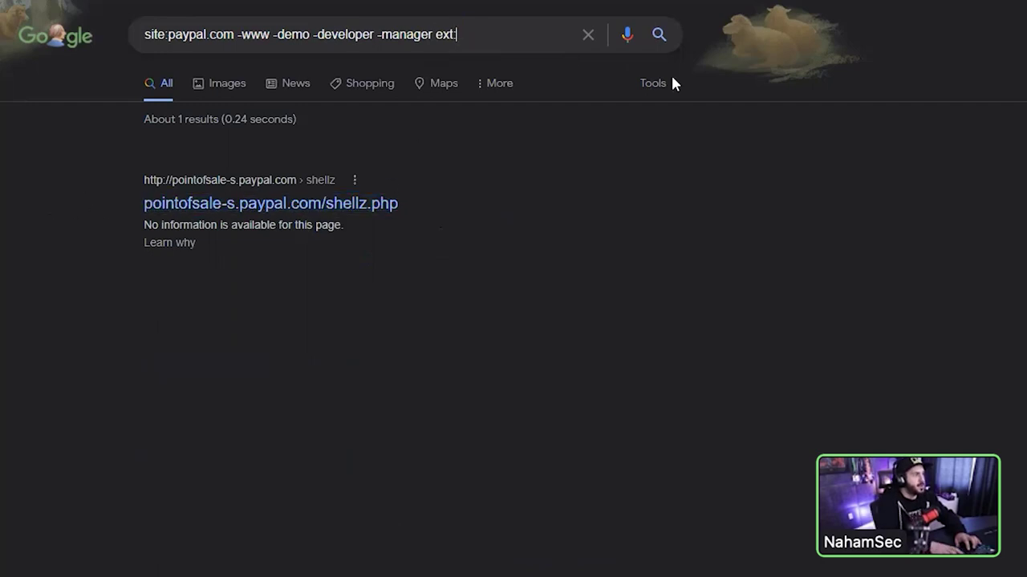
- Run the site:paypal.com dork query filtered by ext:jsp instead of ext:php
key(Return)
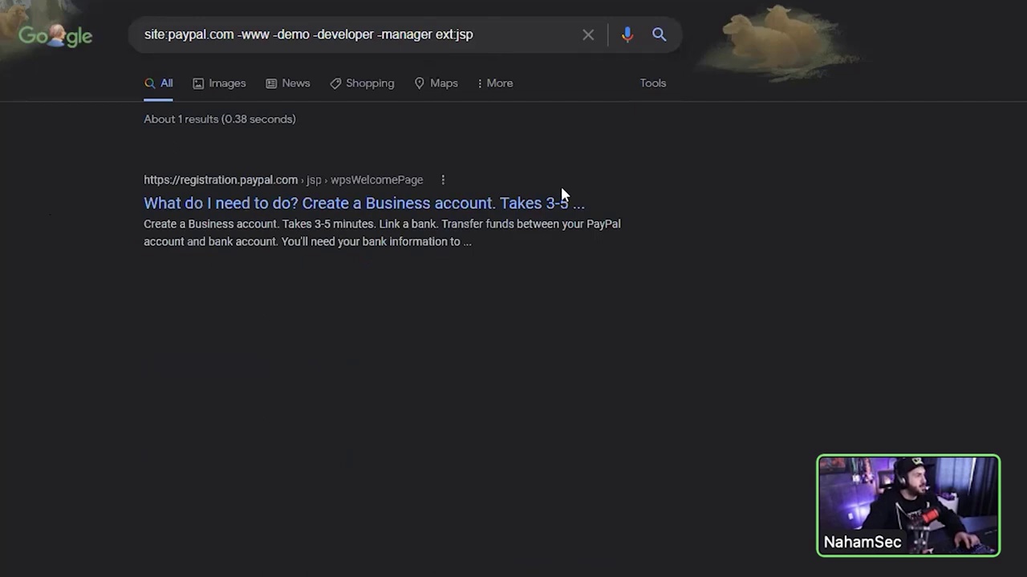
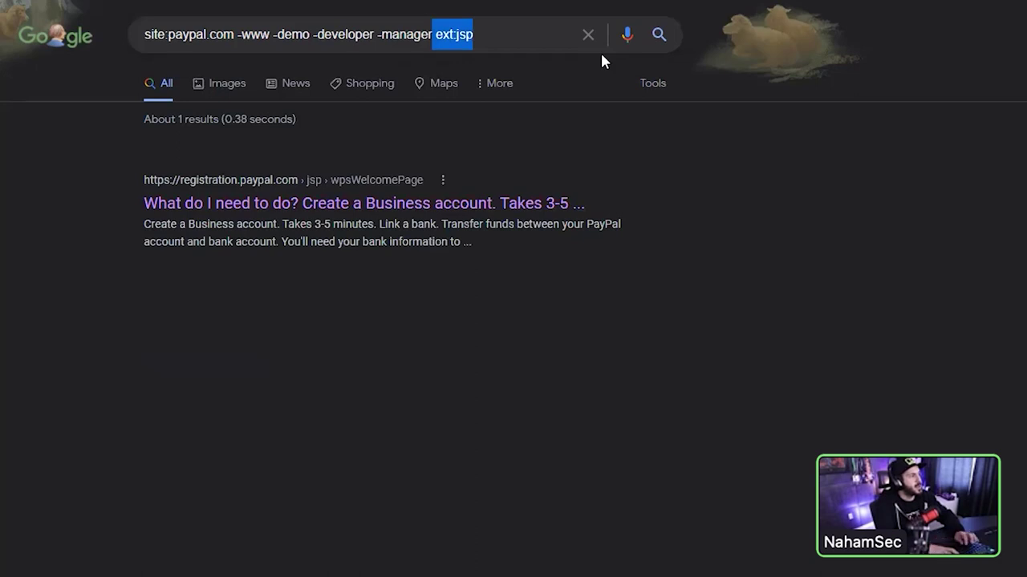
- Remove ext:jsp from the query and re-run it, browsing about 1,820 paypal.com subdomain results
key(BackSpace)
key(Return)
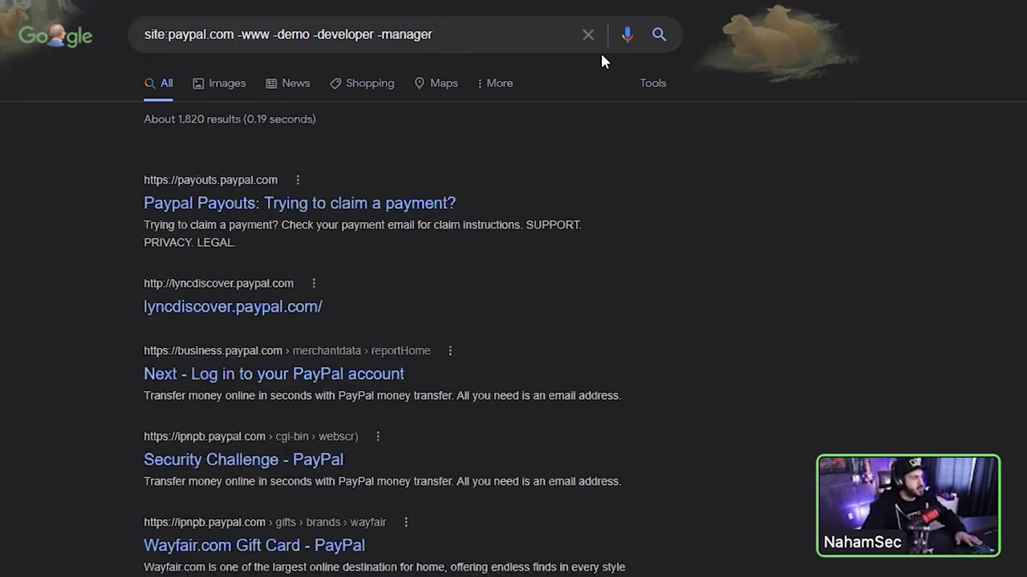
scroll(573, 380, down, 6)
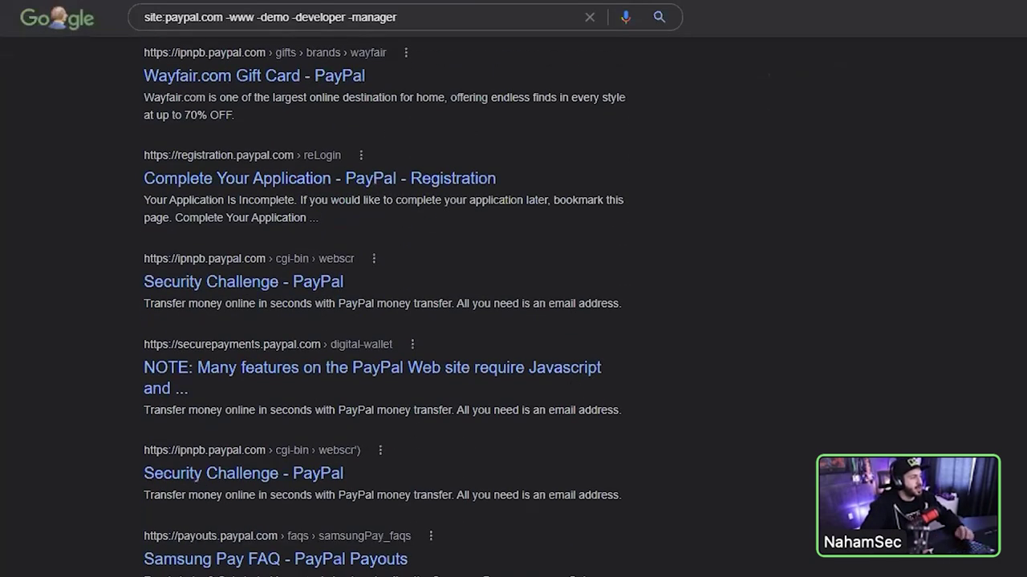
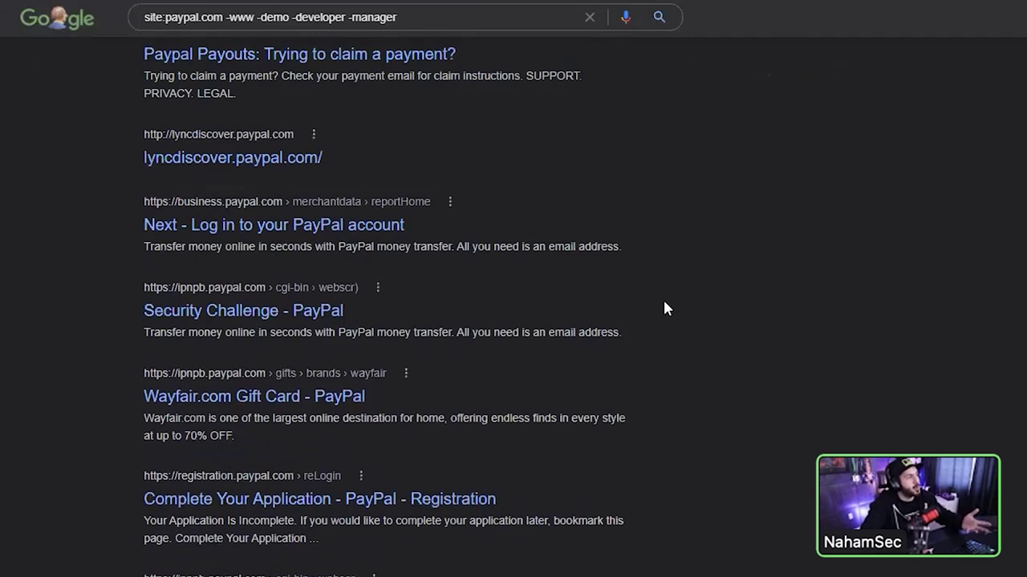
scroll(662, 308, up, 2)
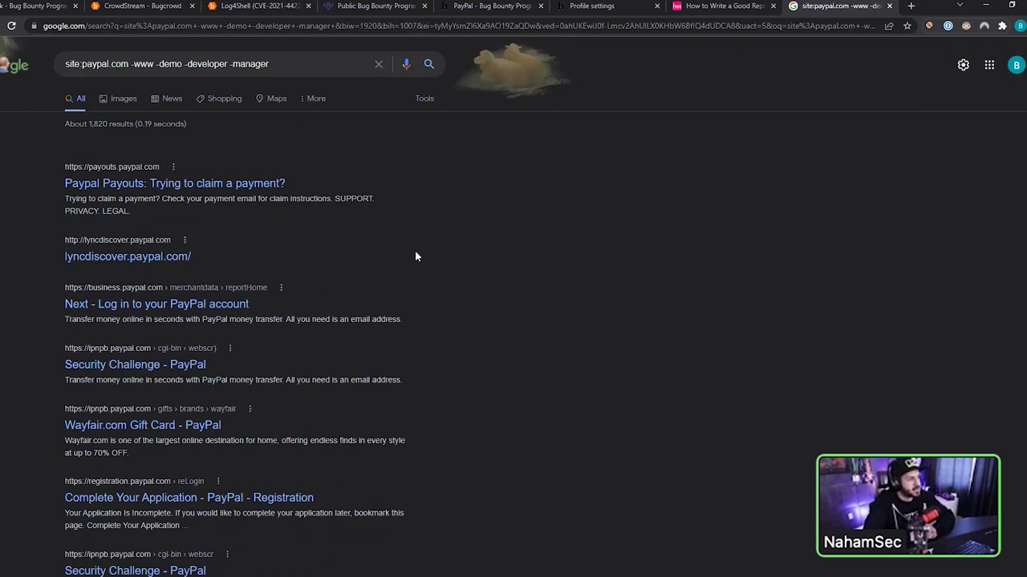
- Scroll the site:paypal.com subdomain results and select the Google URL so it can be replaced
click(479, 25)
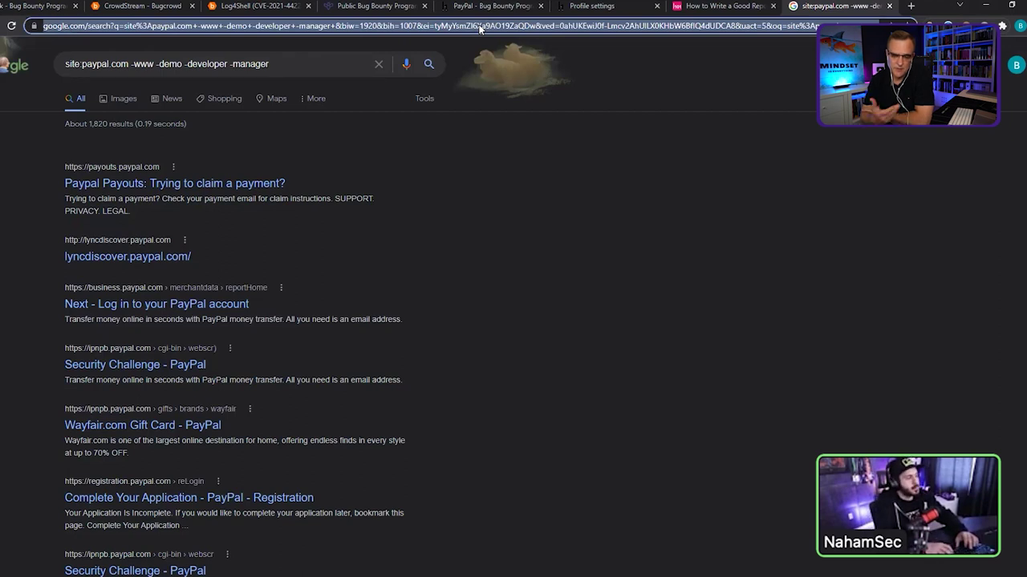
- Load crt.sh, then bring up the Notepad note with .paypal.com and select 'com'
text(crt.sh)
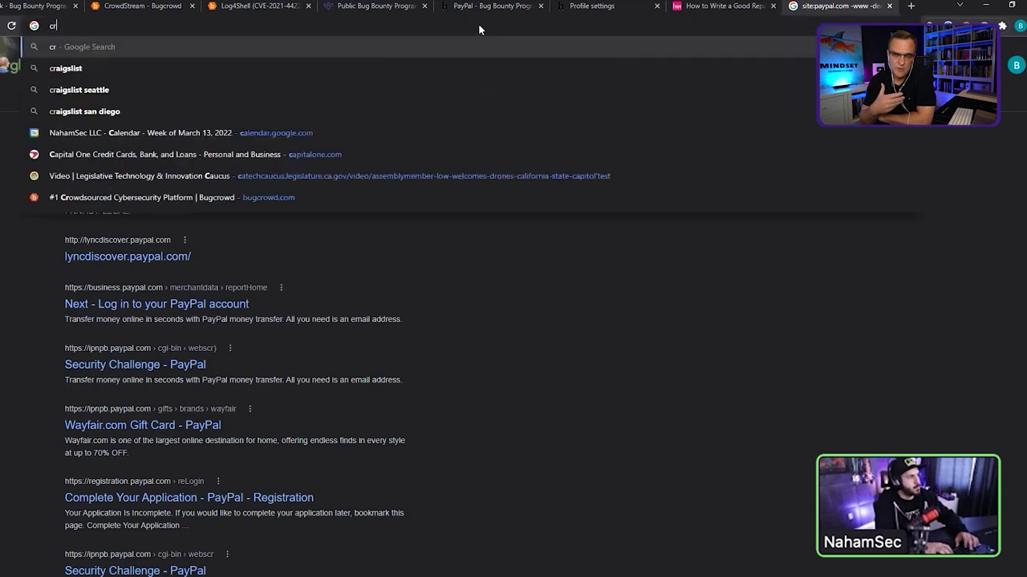
key(Return)
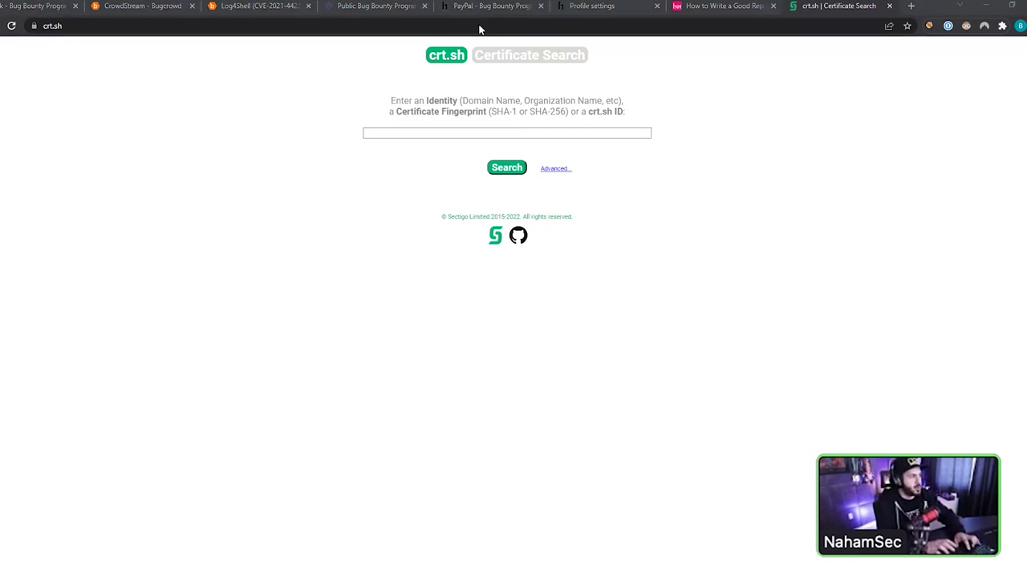
key(alt+Tab)
drag(237, 126, 272, 126)
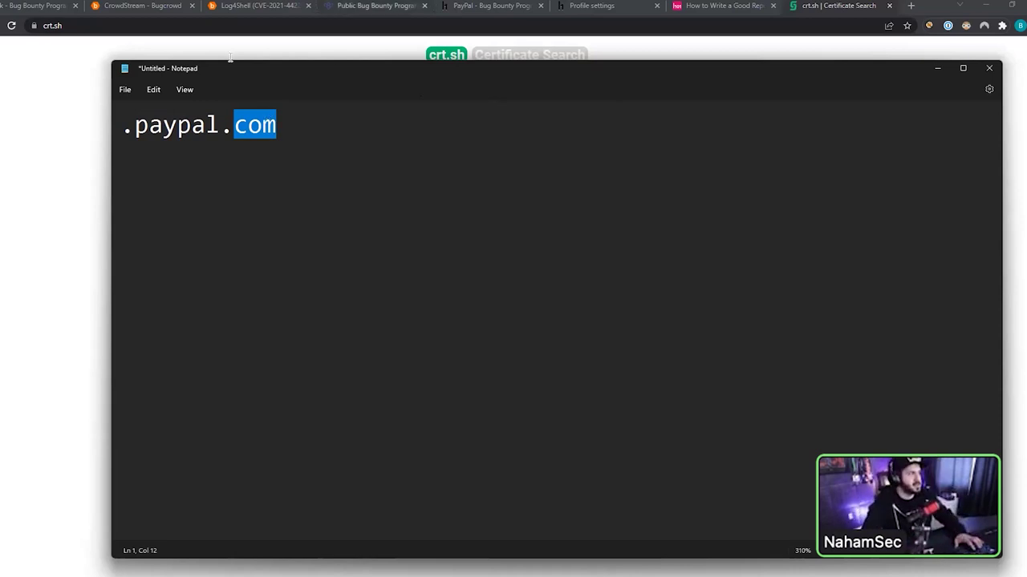
- Edit the first Notepad line into ads.paypal.com
click(135, 128)
key(BackSpace)
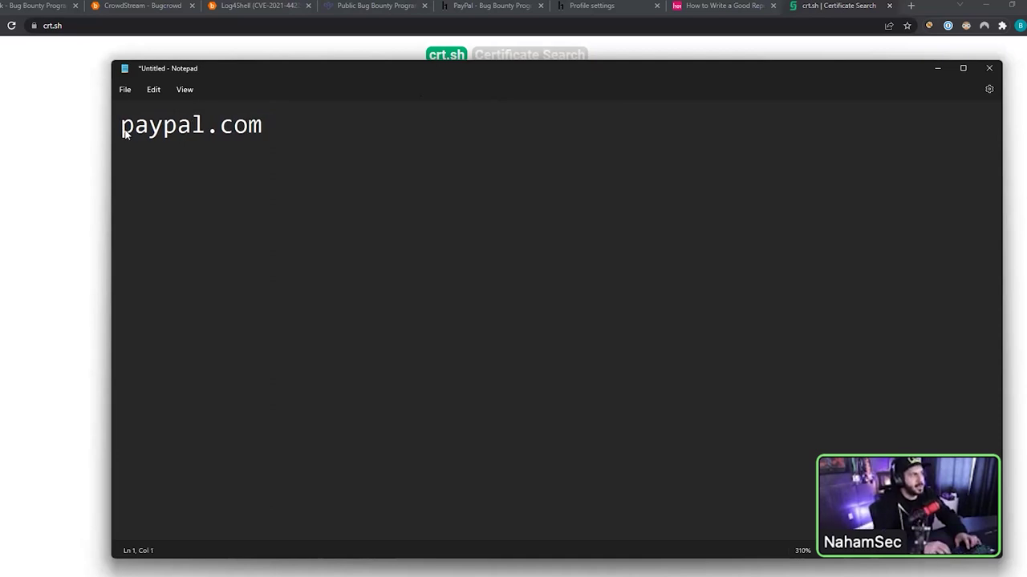
text(.)
key(Home)
text(www)
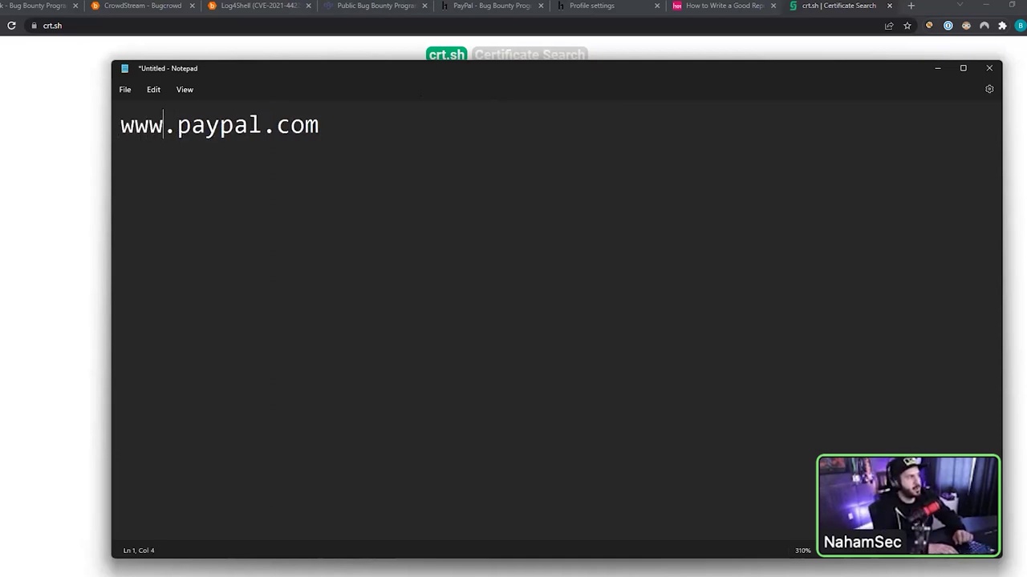
key(shift+Home)
text(ads)
key(shift+Home)
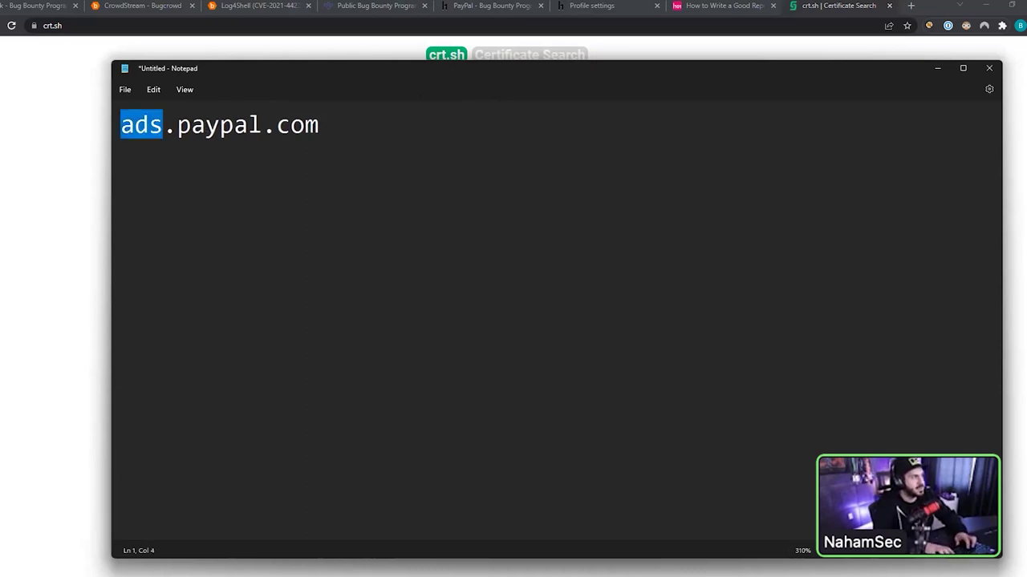
key(shift+End)
key(End)
- List drive.google.com, mail.google.com and docs.google.com on separate lines below
key(Return)
key(Return)
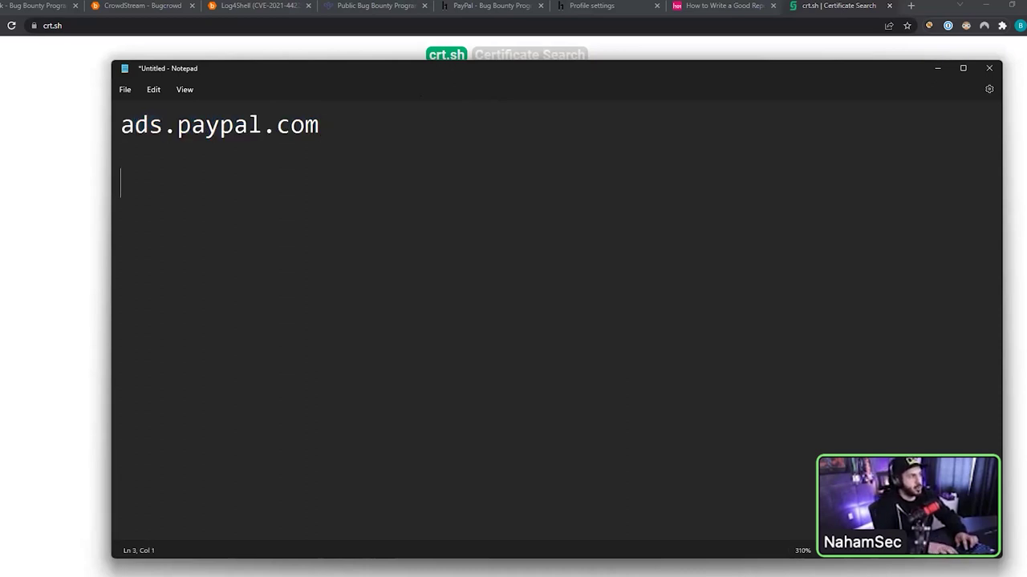
text(drive.google.com)
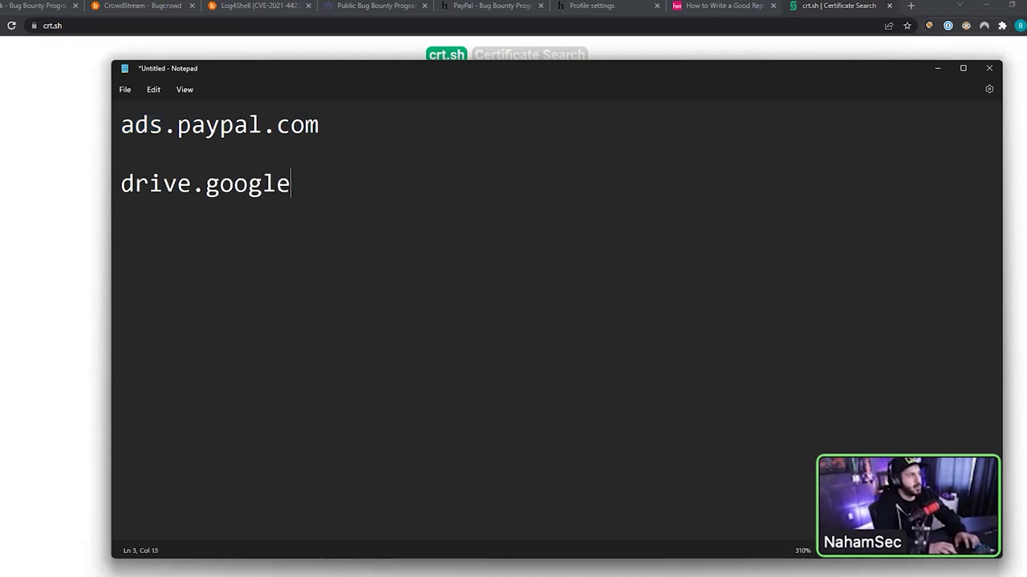
key(Return)
text(maio.lg)
key(BackSpace)
key(BackSpace)
key(BackSpace)
key(BackSpace)
text(l.google.com)
key(Return)
text(docs.)
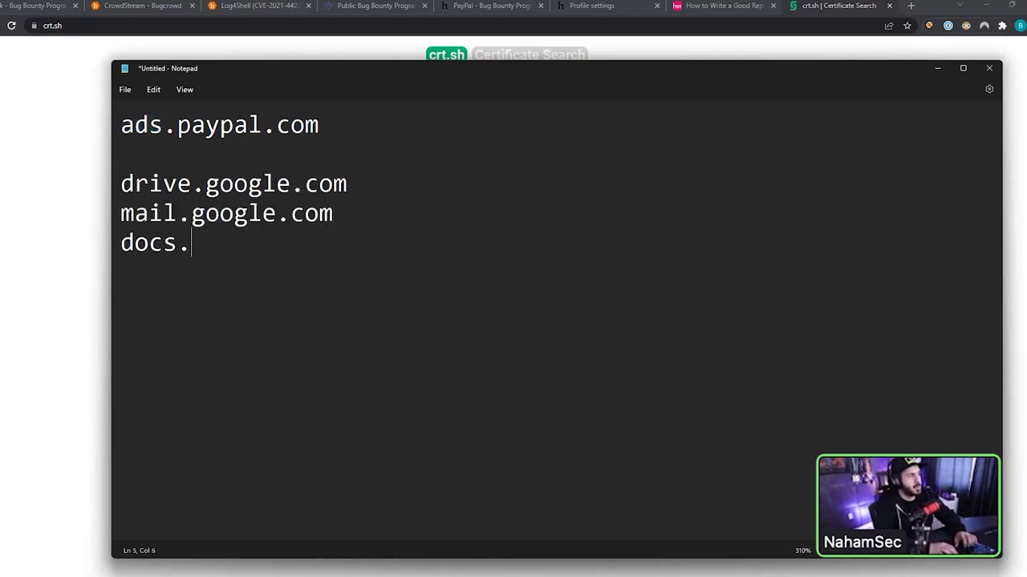
text(google.com)
key(Return)
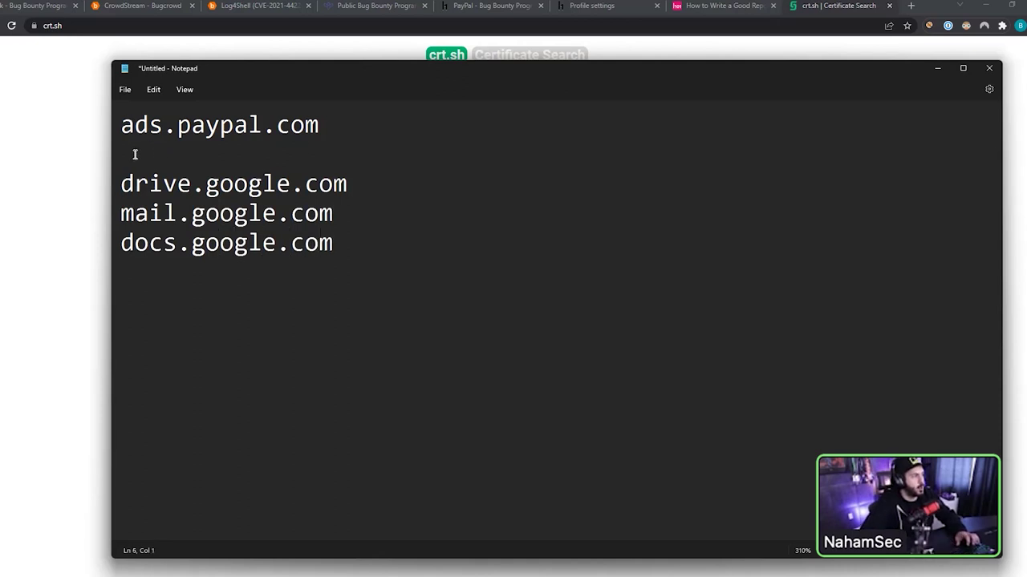
- Paste a second copy of drive.google.com on line 7
drag(176, 240, 346, 185)
key(ctrl+c)
click(148, 183)
click(326, 291)
key(Return)
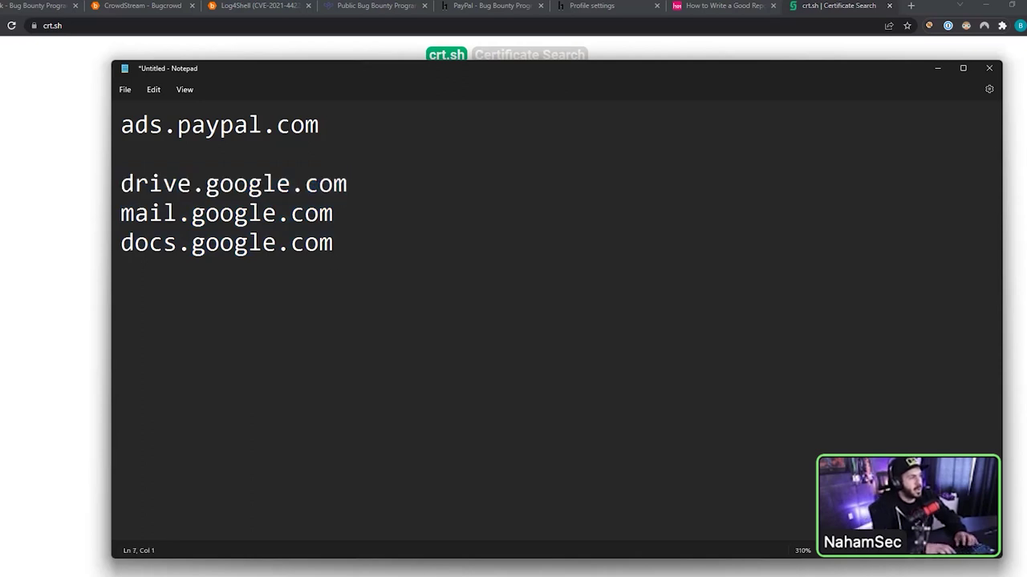
key(ctrl+v)
- Change the bottom line from drive.google.com to mail.dev.google.com
click(191, 302)
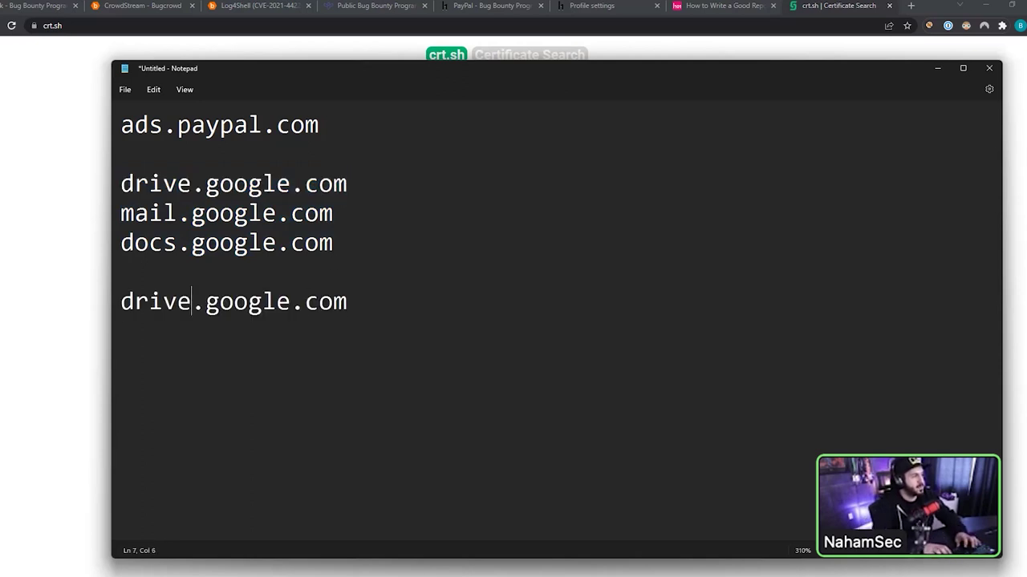
key(ctrl+shift+Left)
text(dev)
key(Home)
text(mail)
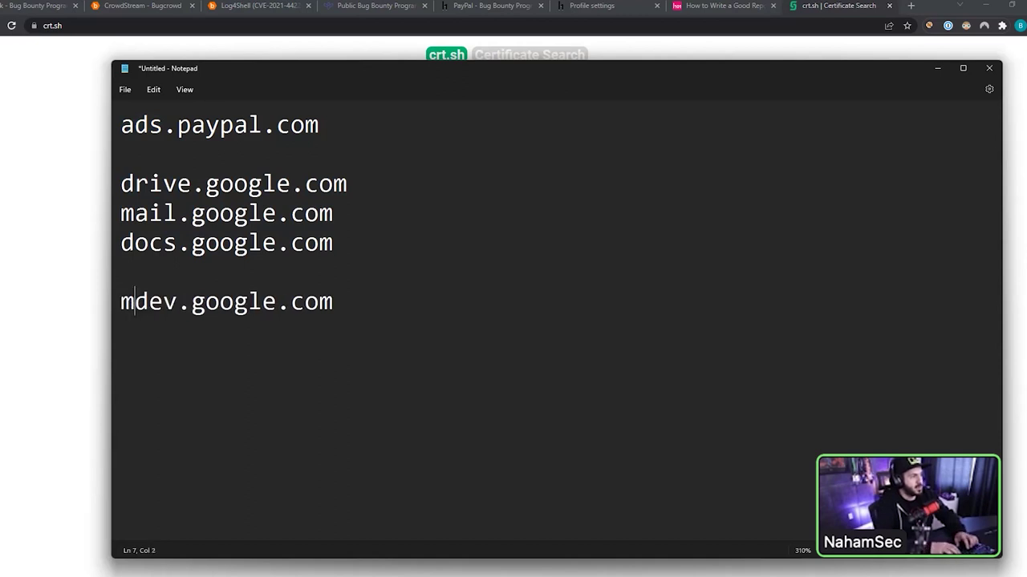
text(.)
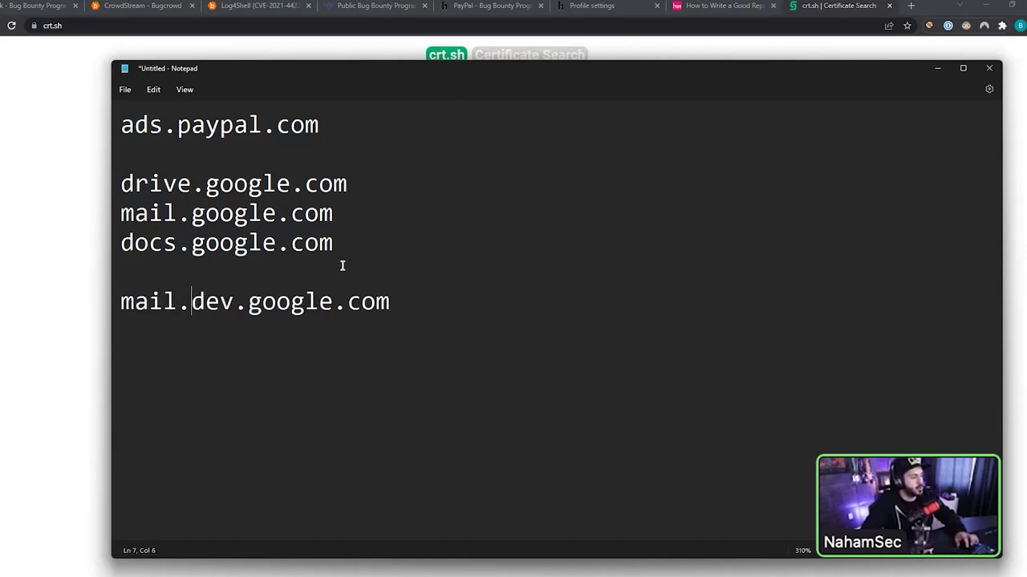
- Replace the dot after mail with a hyphen, making mail-dev.google.com
drag(191, 302, 239, 300)
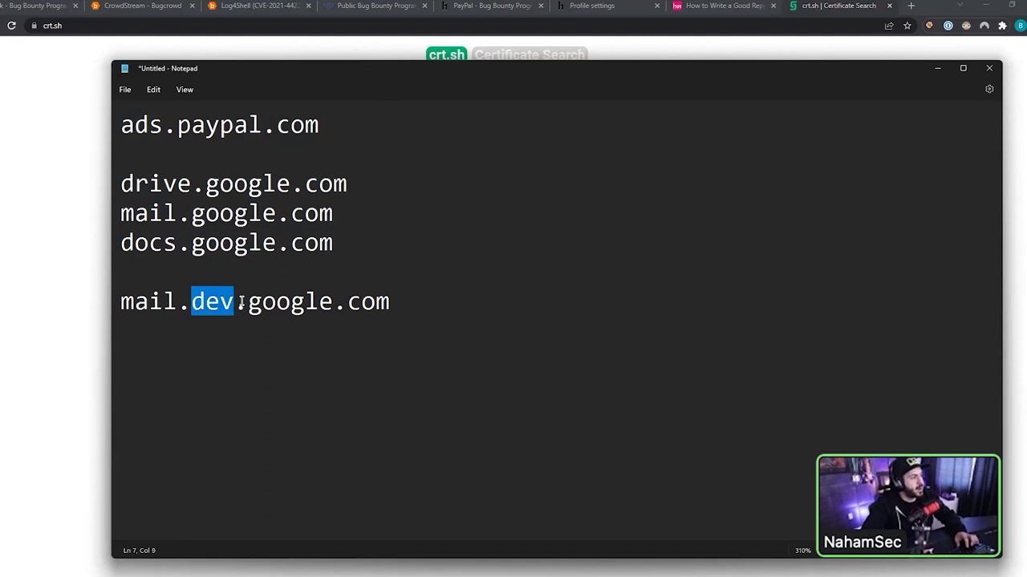
drag(177, 302, 121, 302)
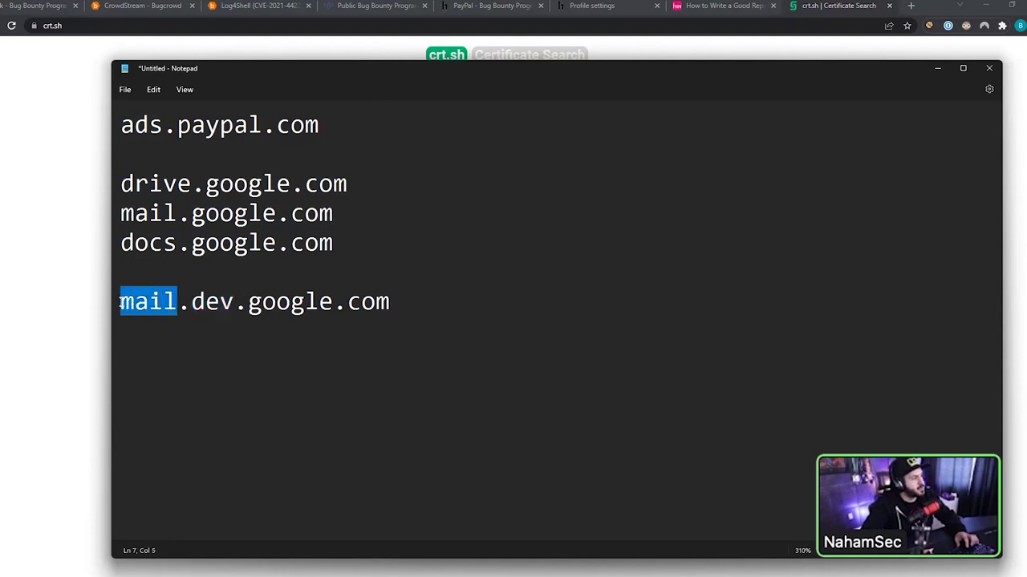
click(140, 301)
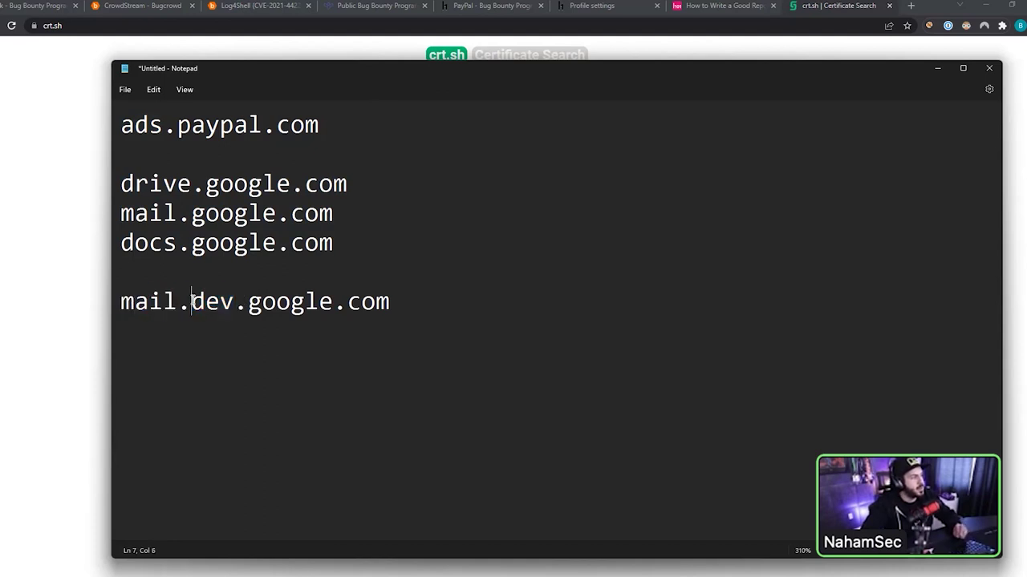
drag(191, 301, 235, 302)
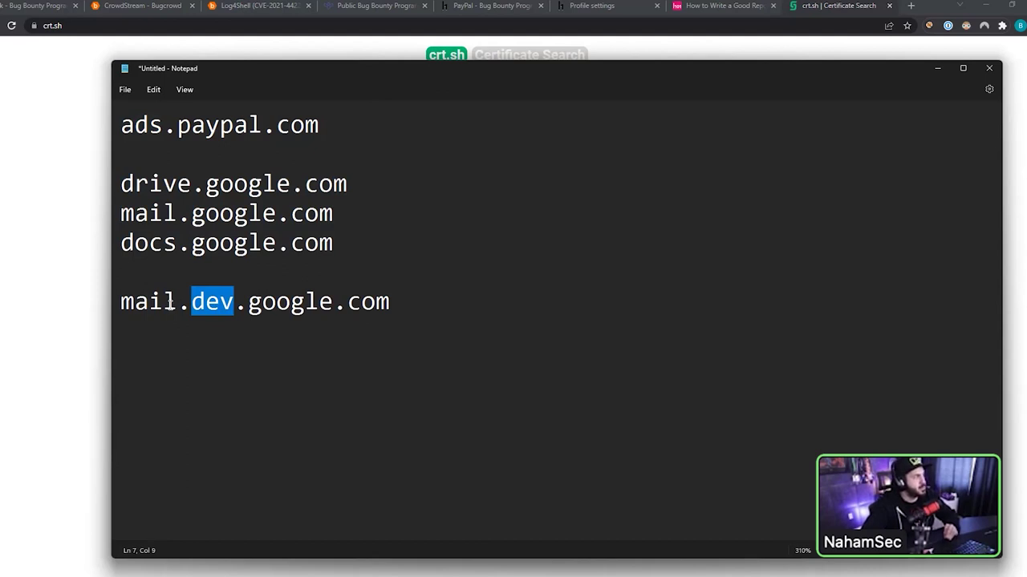
drag(178, 302, 112, 302)
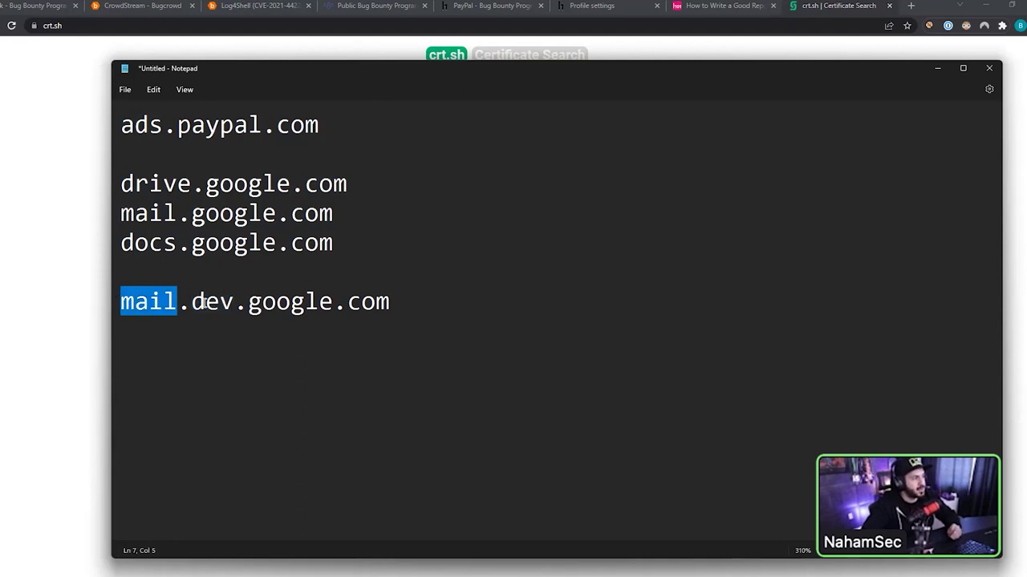
click(179, 301)
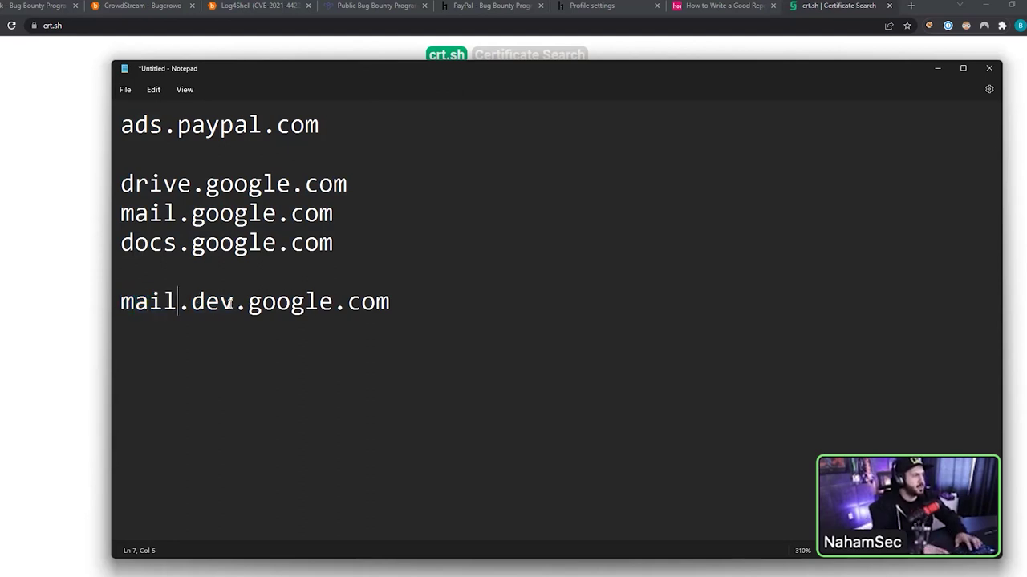
key(Delete)
text(-)
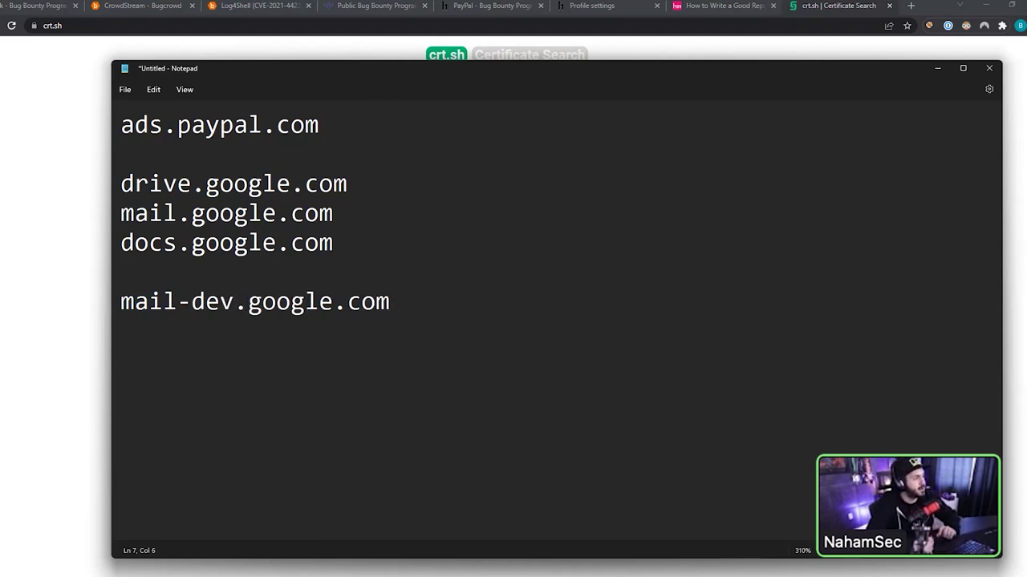
- Confirm the hyphen in mail-dev.google.com and return to the crt.sh page
drag(205, 302, 164, 303)
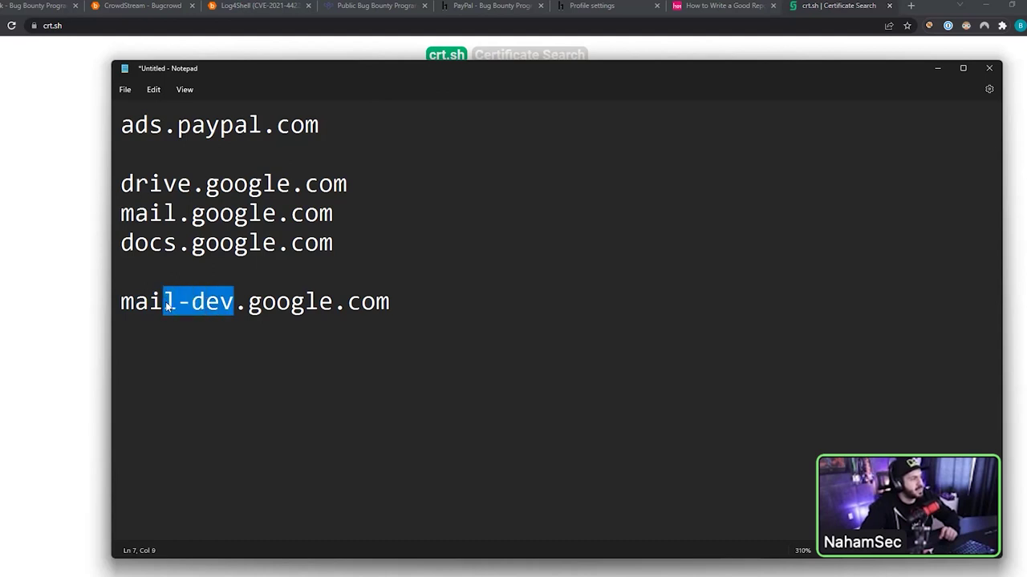
click(245, 302)
double_click(182, 303)
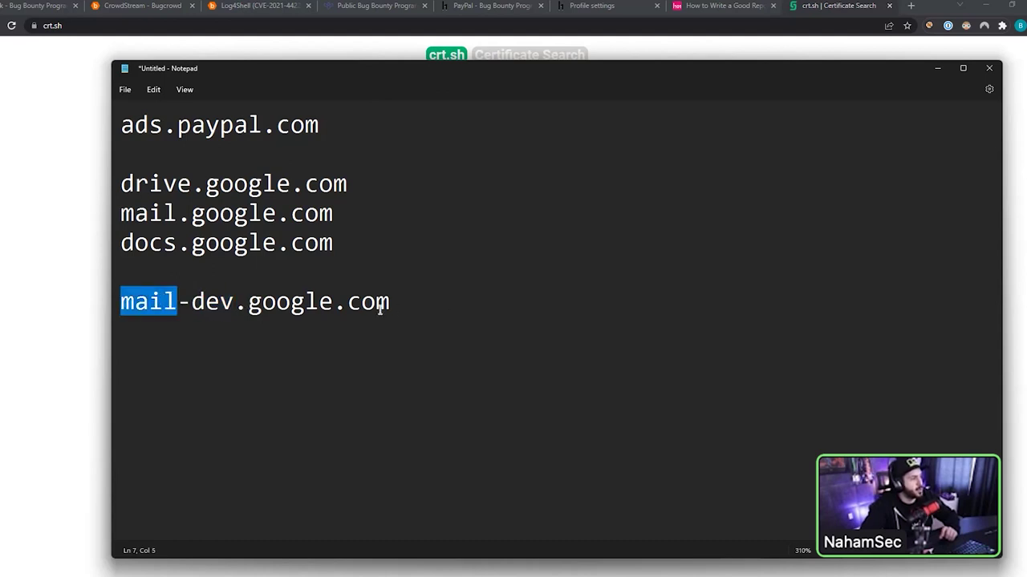
double_click(217, 303)
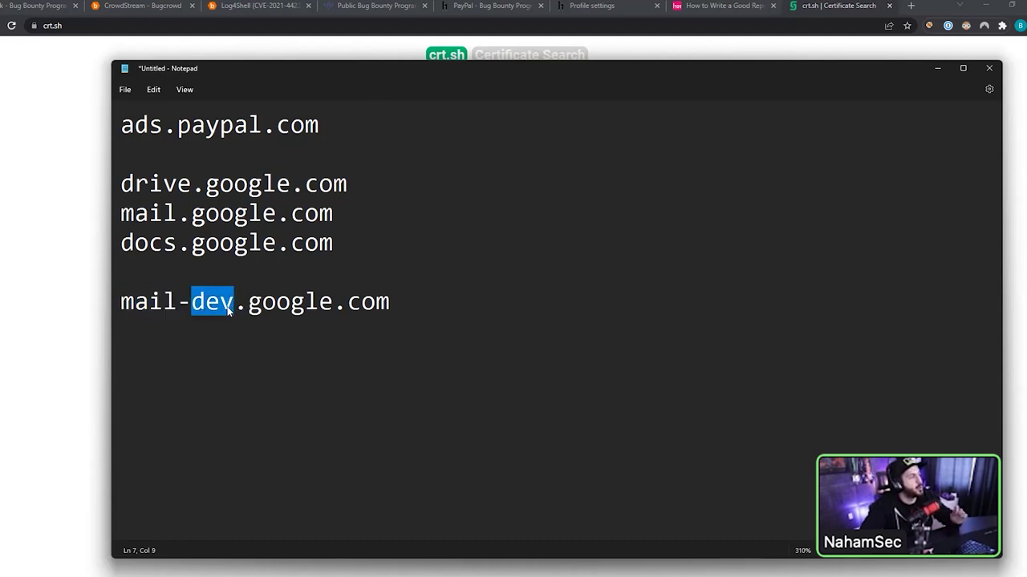
click(192, 305)
key(BackSpace)
text(.)
key(BackSpace)
text(-)
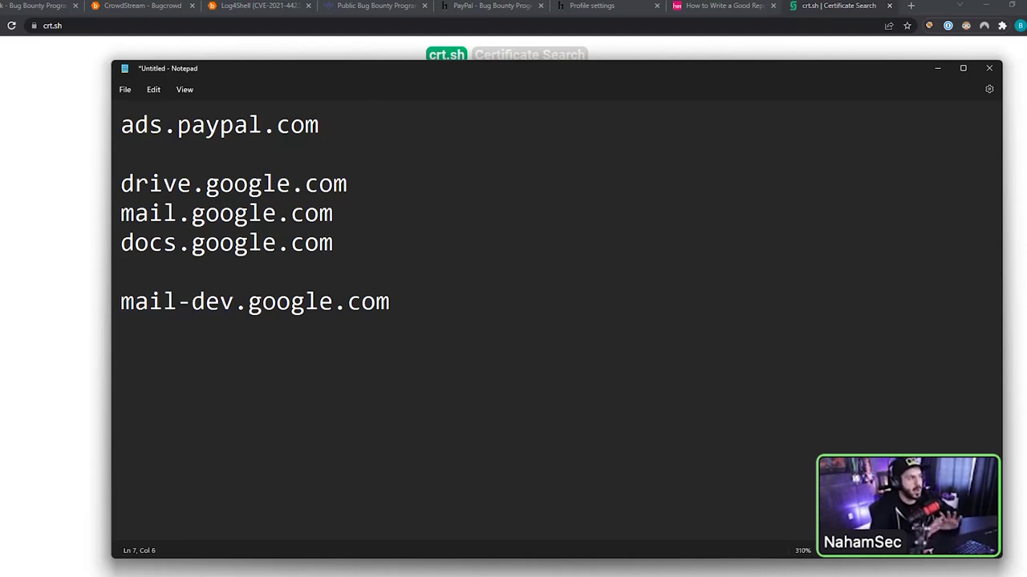
click(110, 213)
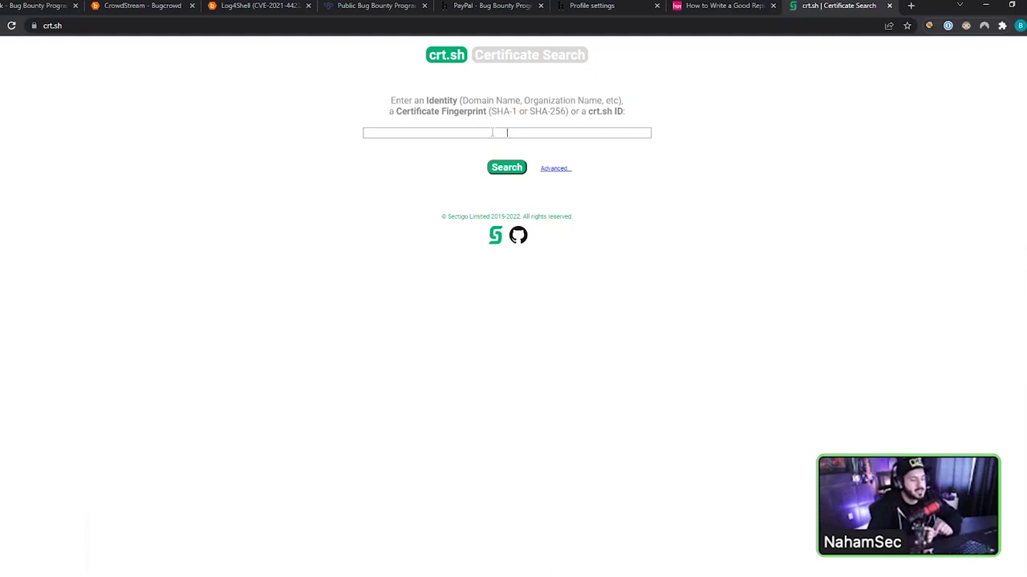
- Copy the mail-dev.google.com line and paste it on a new line below
key(alt+Tab)
drag(417, 308, 119, 303)
key(ctrl+c)
click(258, 383)
key(End)
key(Return)
key(Return)
key(ctrl+v)
key(Home)
key(Delete)
key(Delete)
key(Delete)
key(Delete)
key(Delete)
key(Delete)
key(Delete)
key(Delete)
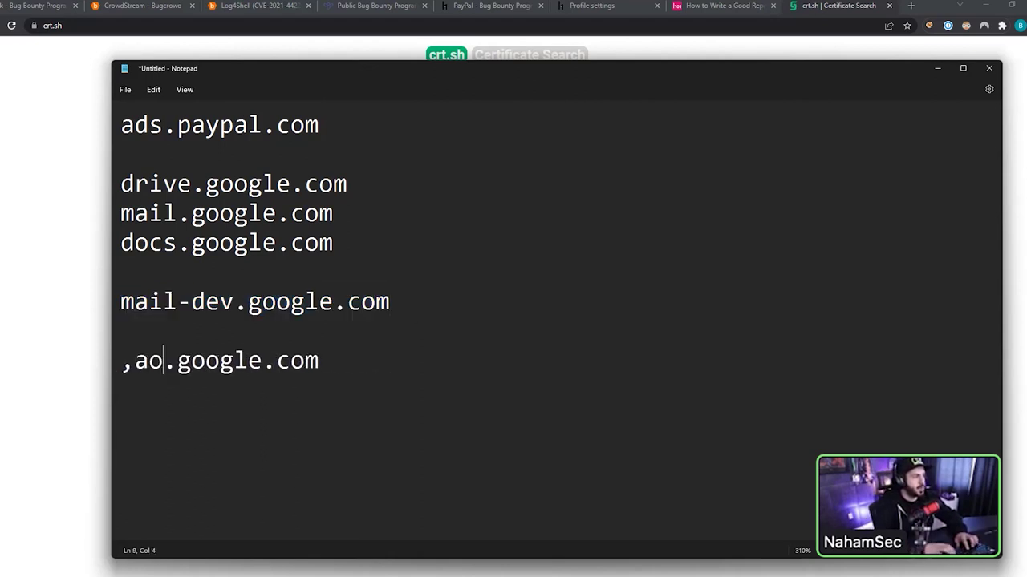
text(mail)
key(Home)
key(End)
text(-> https://ai)
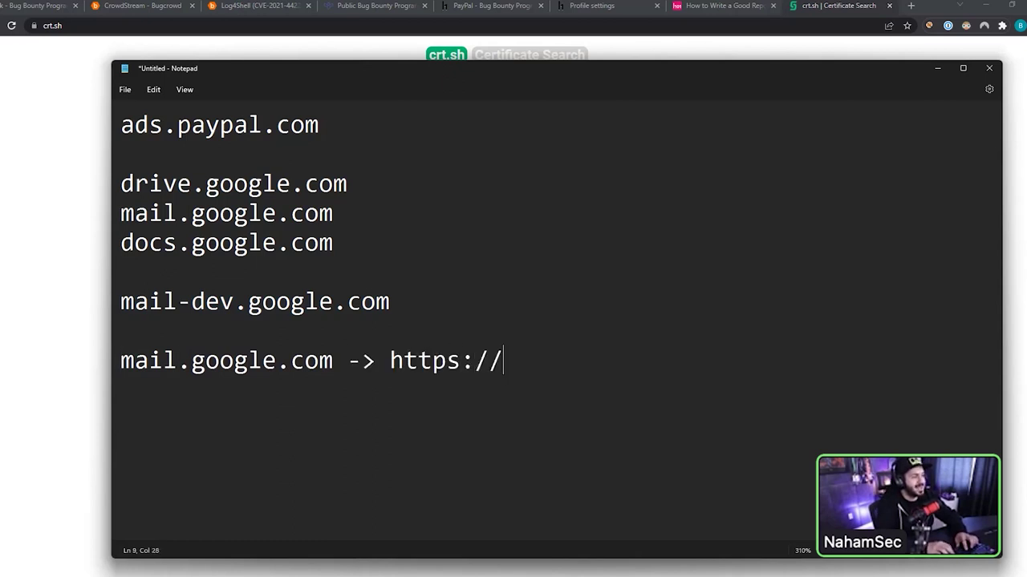
key(BackSpace)
key(BackSpace)
text(mail.google.com)
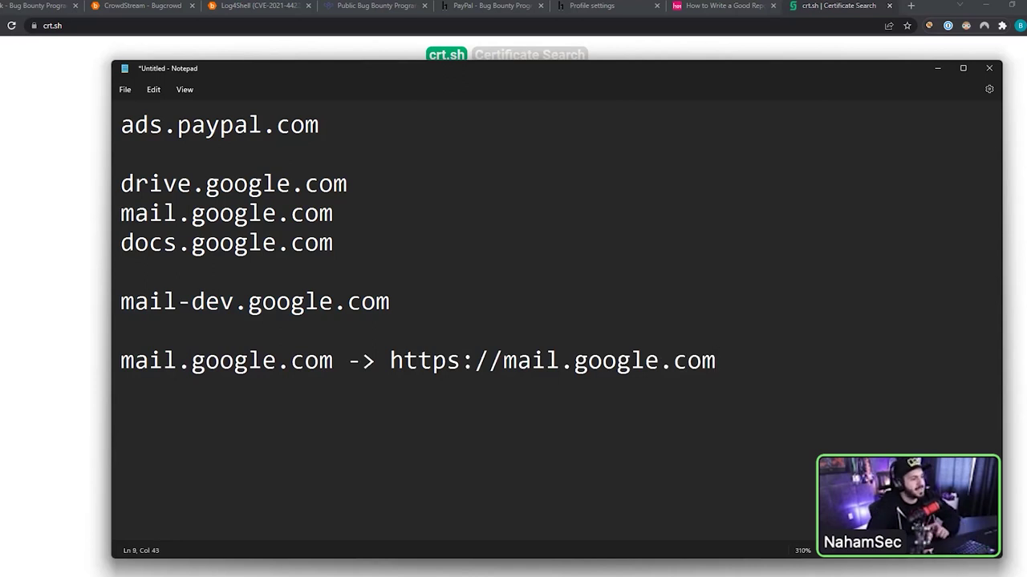
click(62, 183)
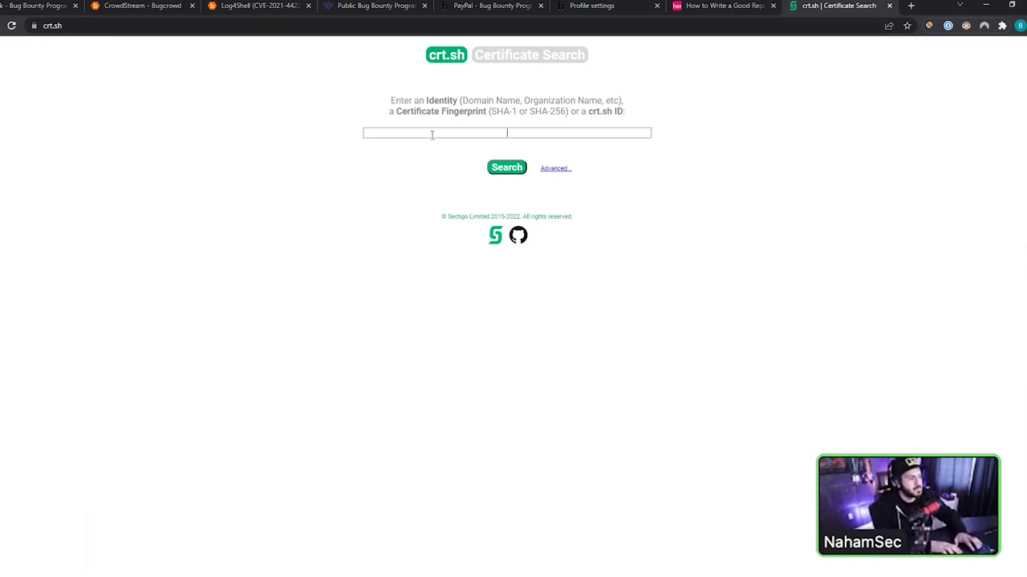
- Enter the wildcard query %.paypal.com in the crt.sh Identity box
text(%.paypal.co)
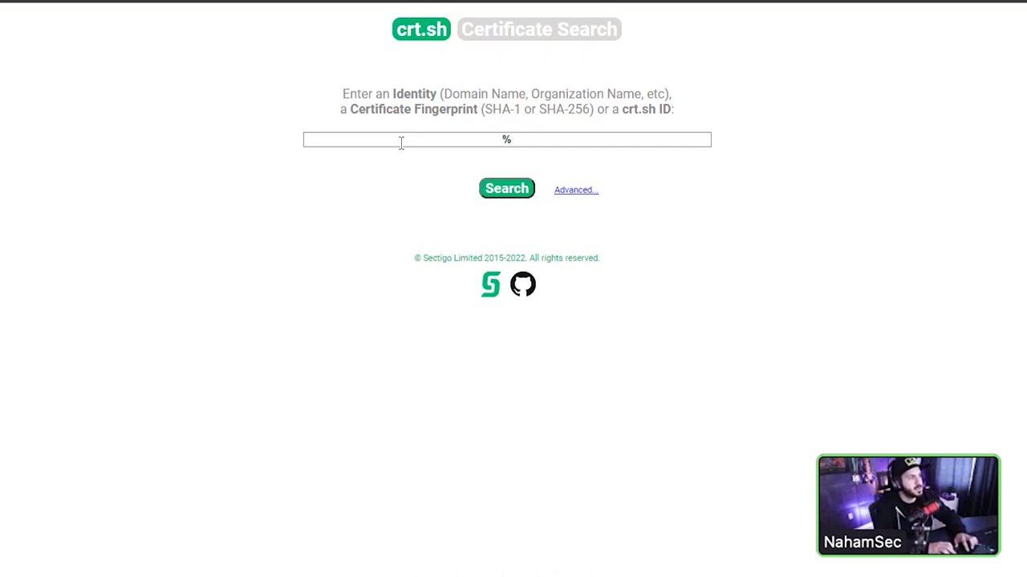
text(m)
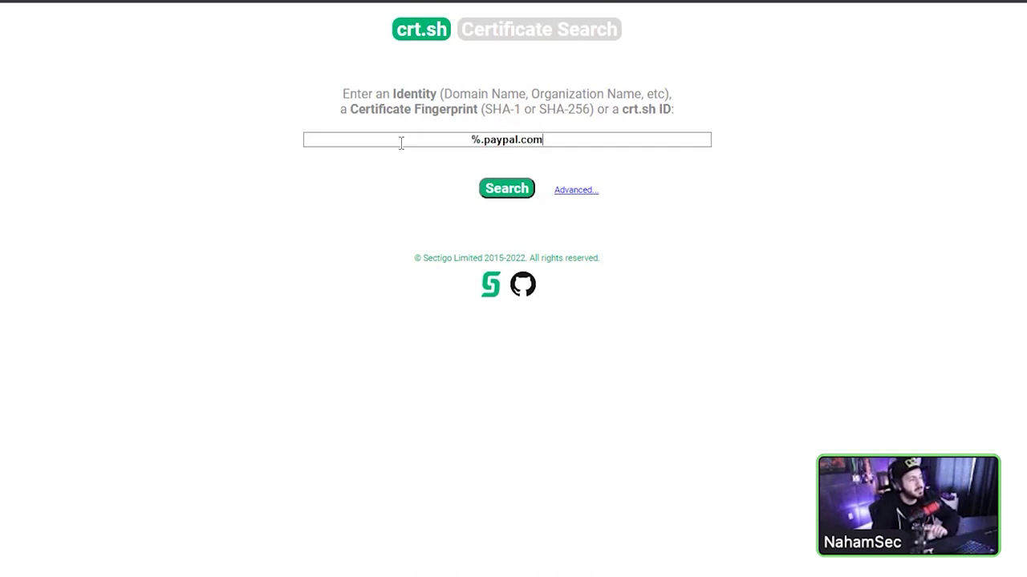
double_click(475, 139)
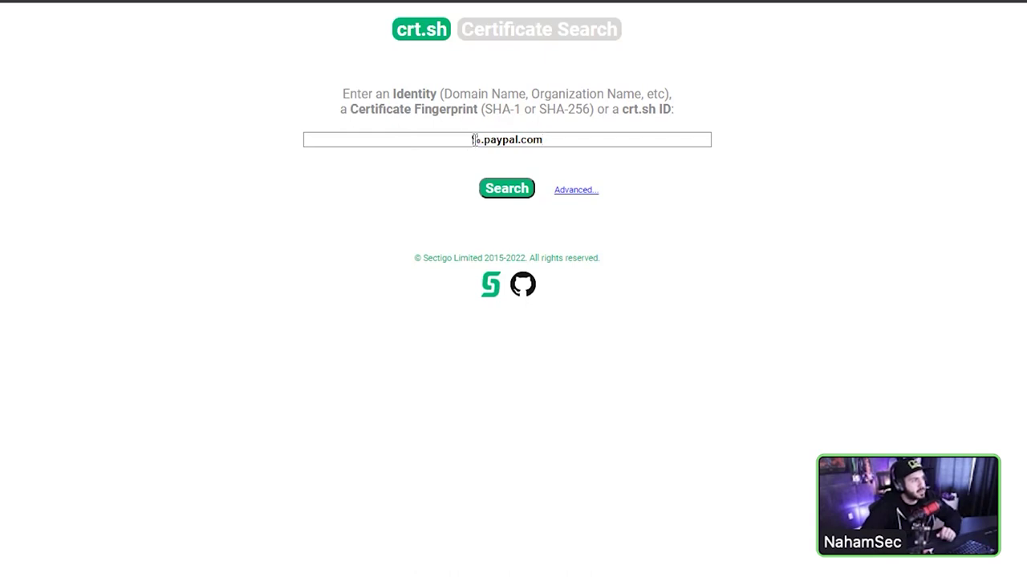
drag(475, 140, 580, 160)
click(546, 142)
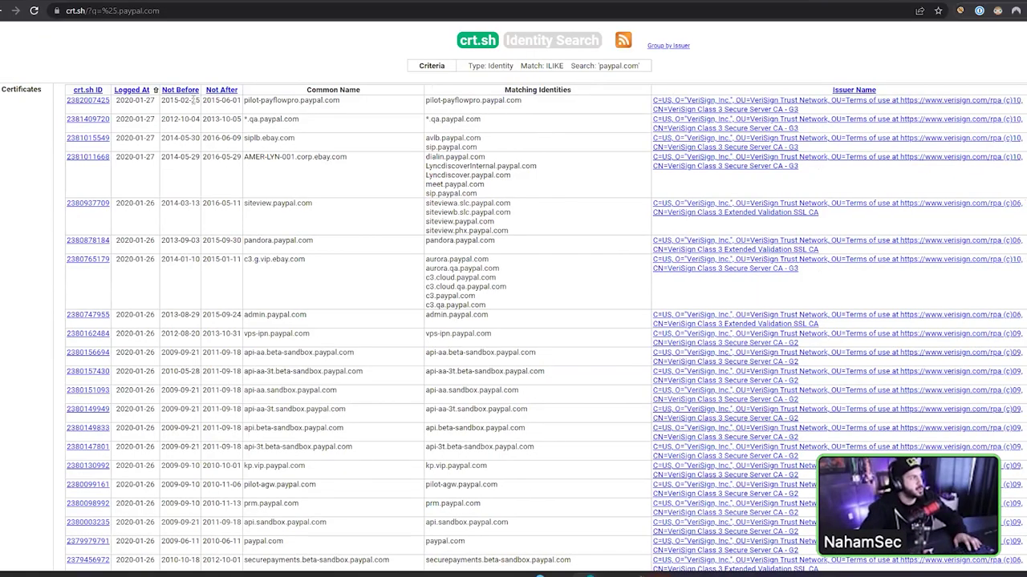
triple_click(151, 101)
triple_click(177, 26)
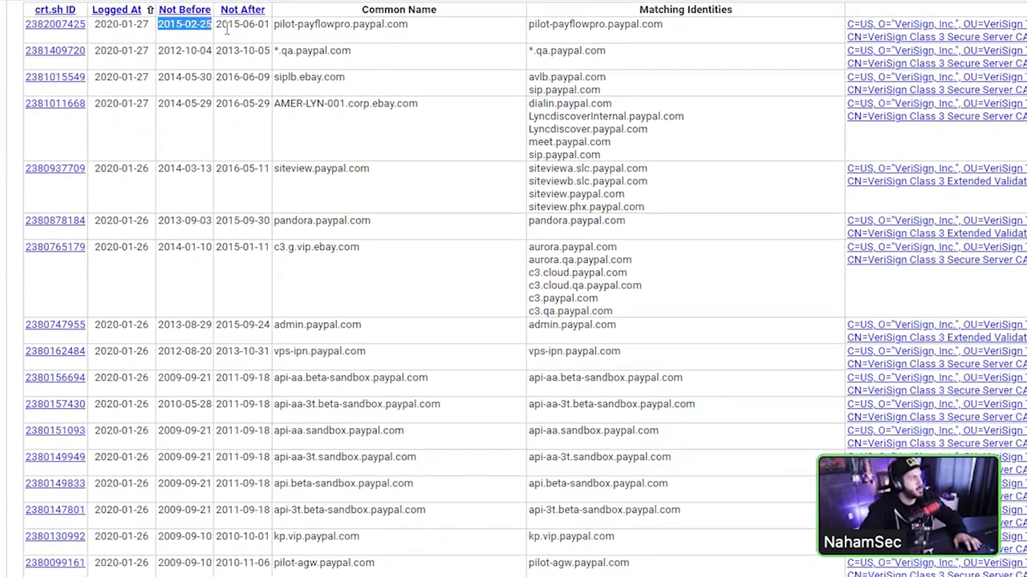
drag(531, 21, 671, 32)
click(674, 34)
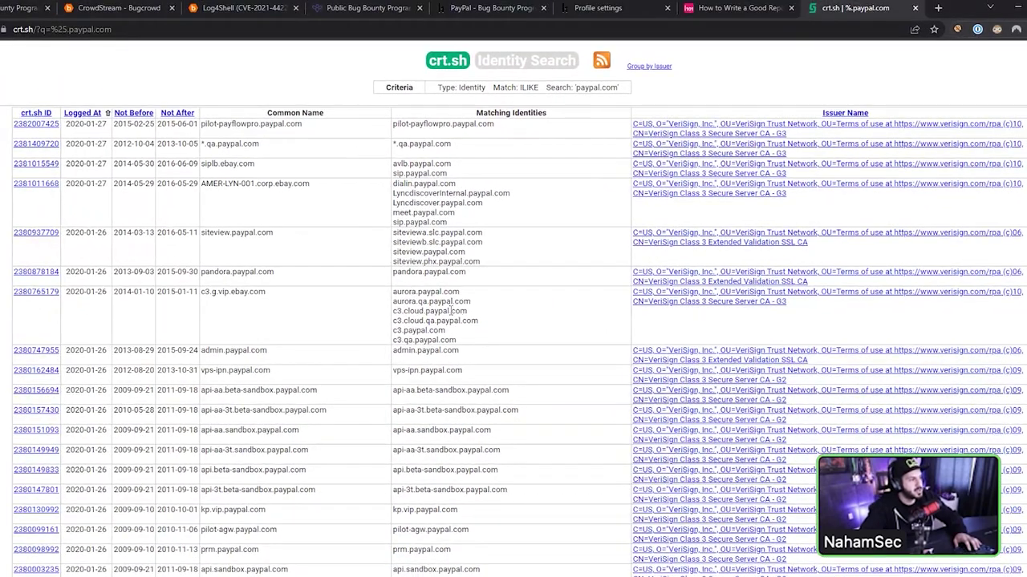
scroll(470, 379, down, 3)
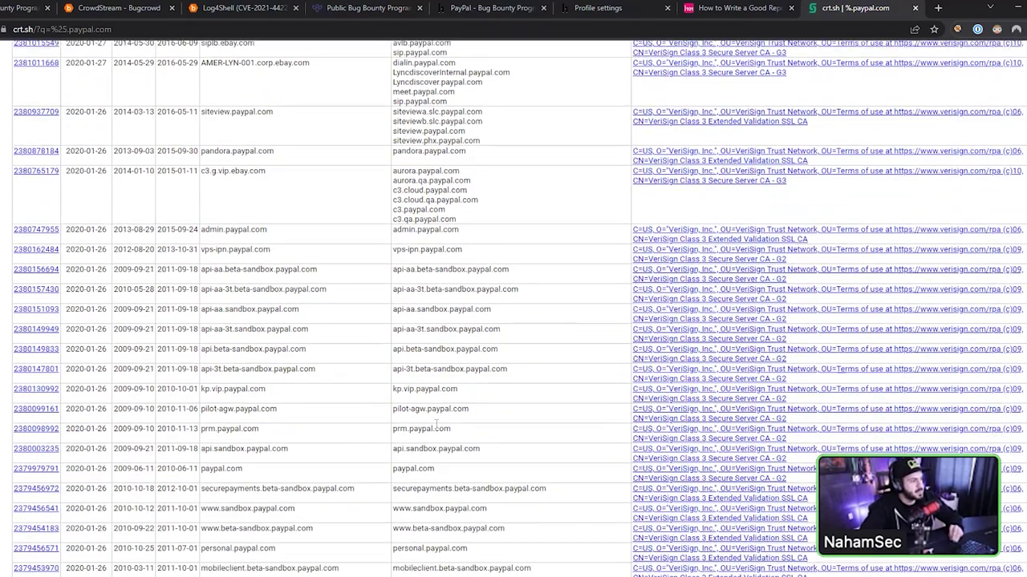
scroll(462, 450, down, 1)
scroll(462, 451, down, 15)
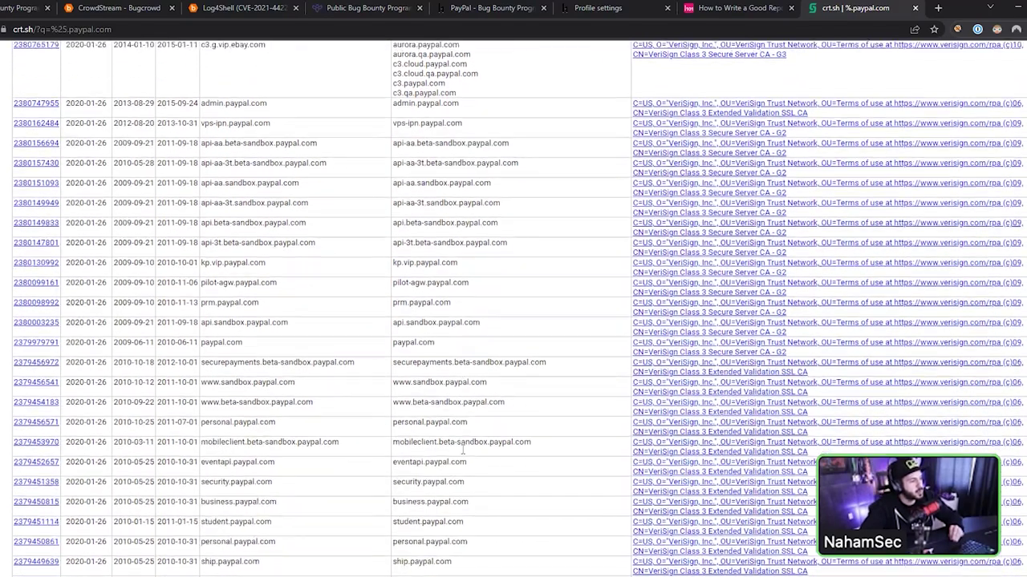
- Find '-dev' on the results page, step through matches, and zoom in
key(ctrl+f)
text(dev)
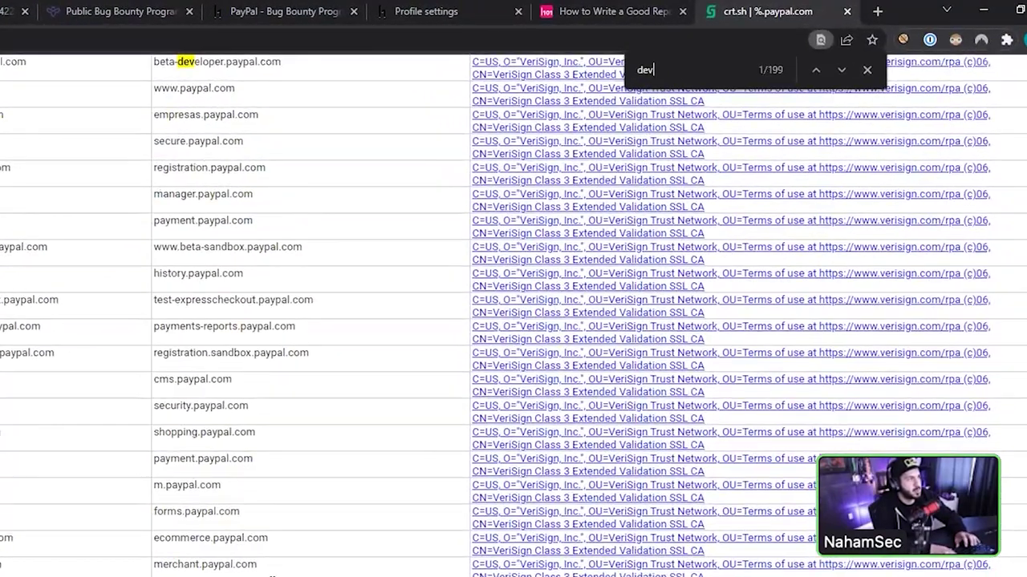
scroll(231, 241, up, 2)
scroll(453, 241, up, 1)
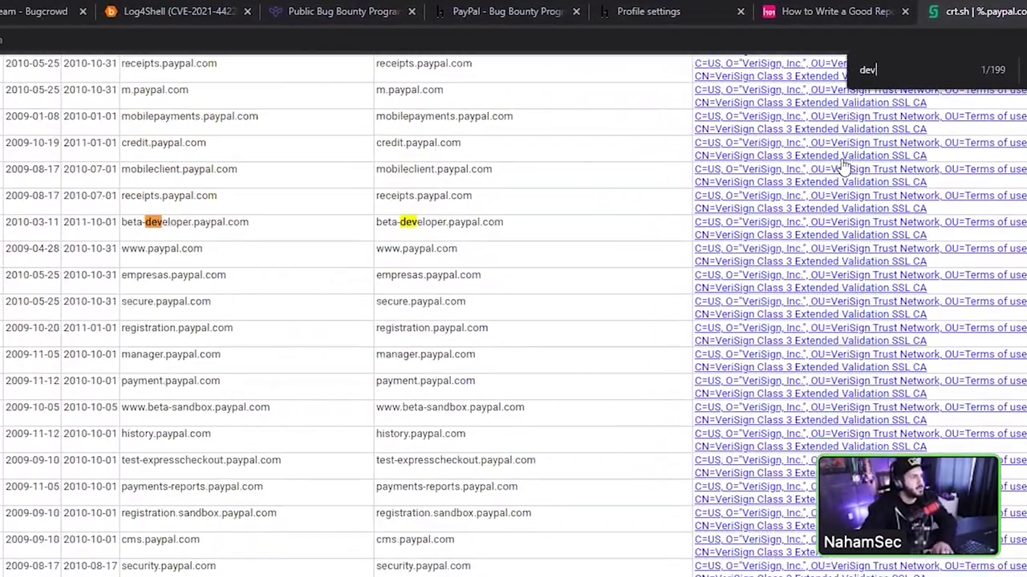
text(-)
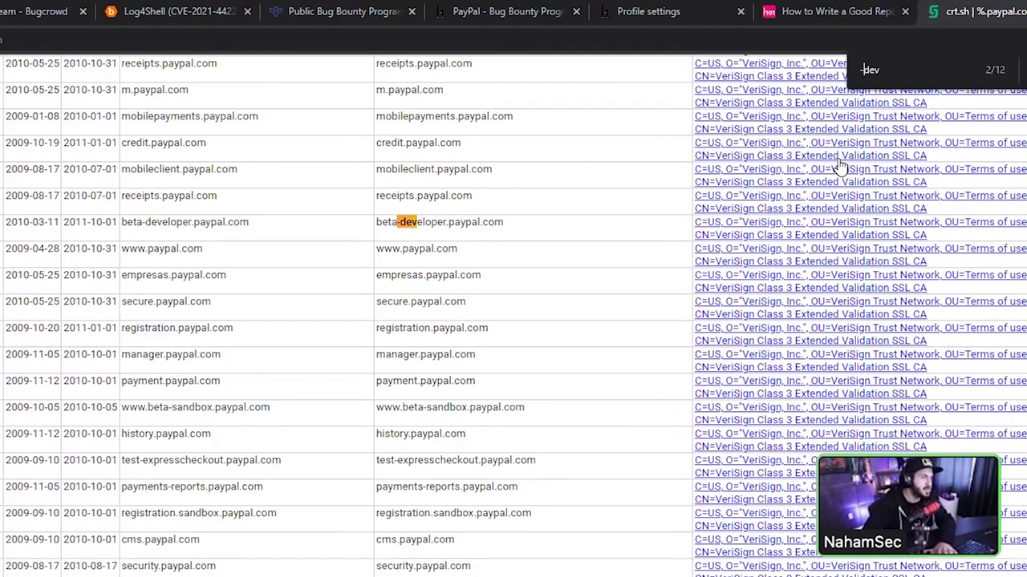
key(Return)
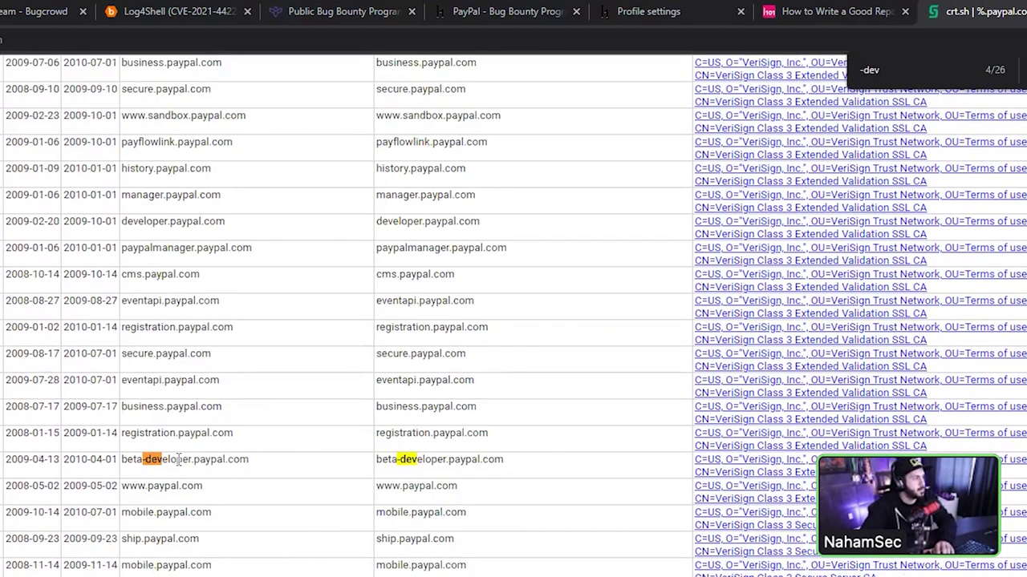
key(Return)
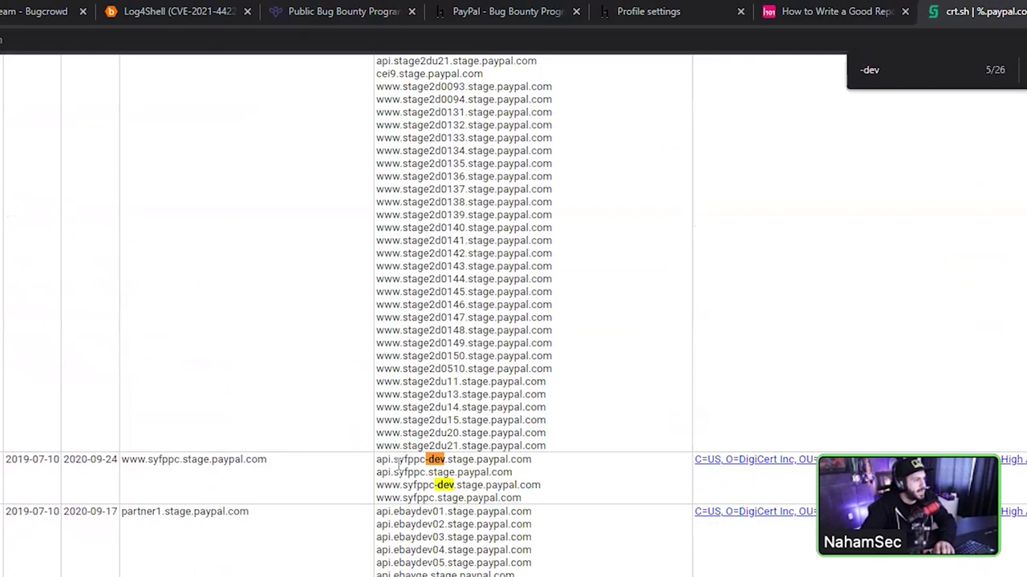
key(ctrl+plus)
key(ctrl+plus)
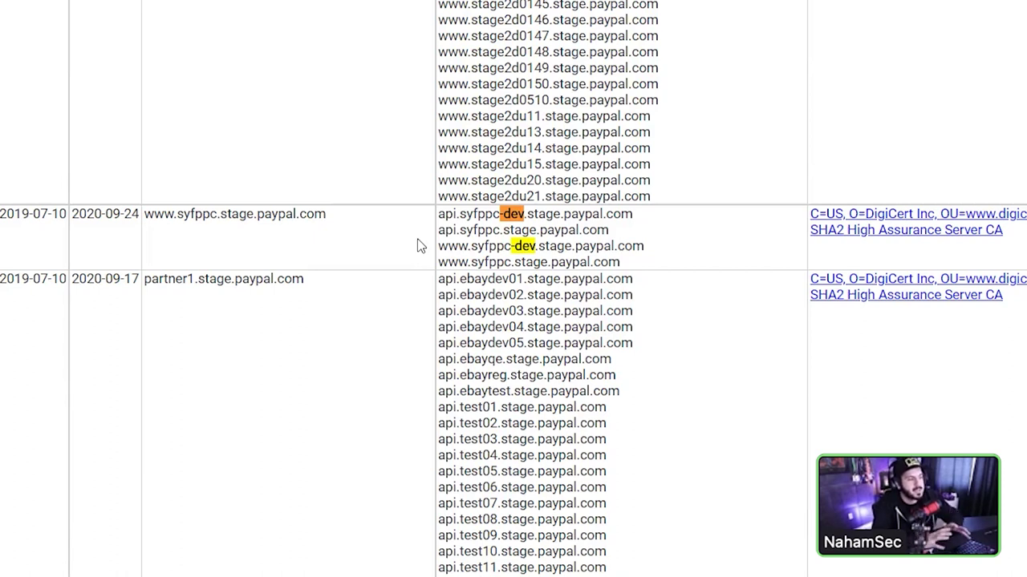
- Scroll through the -dev stage subdomains such as api.syfppc-dev.stage.paypal.com
scroll(417, 245, down, 10)
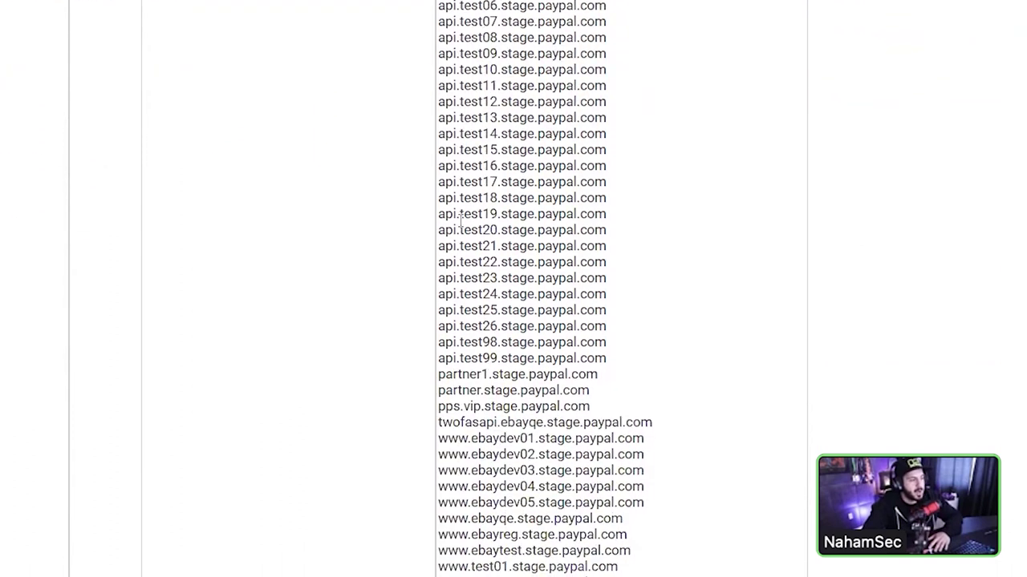
scroll(522, 231, up, 10)
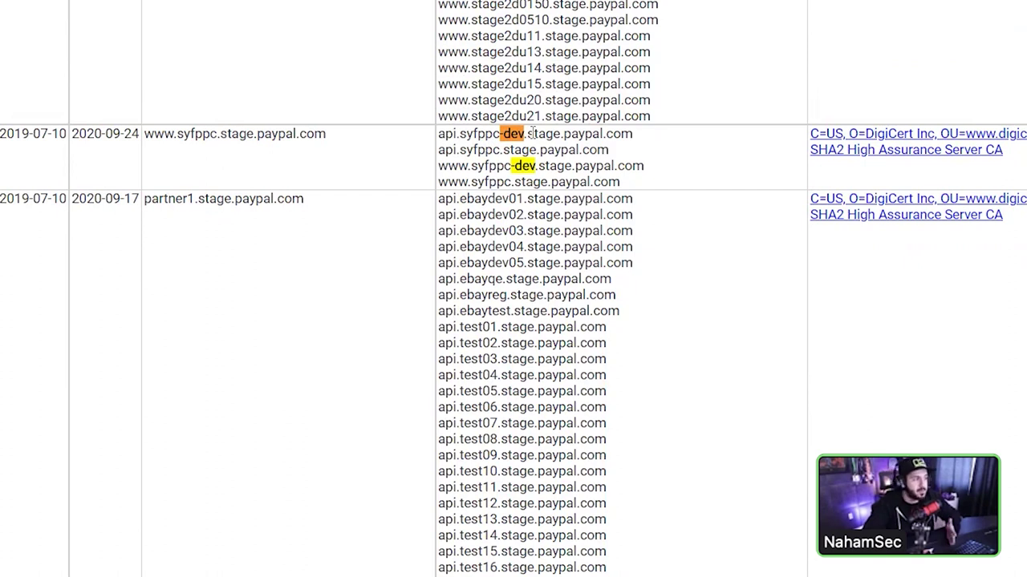
scroll(552, 144, down, 1)
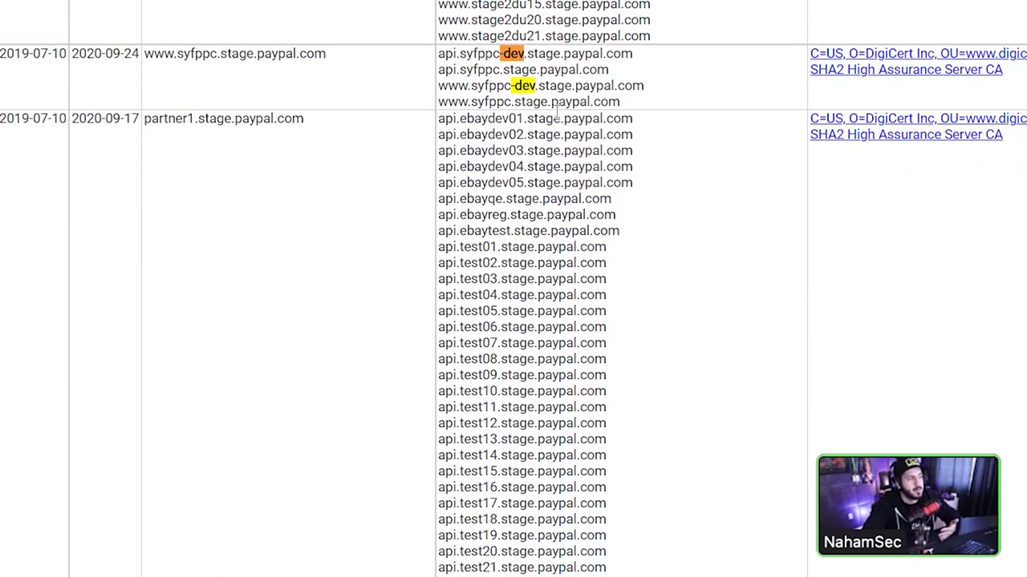
middle_click(639, 177)
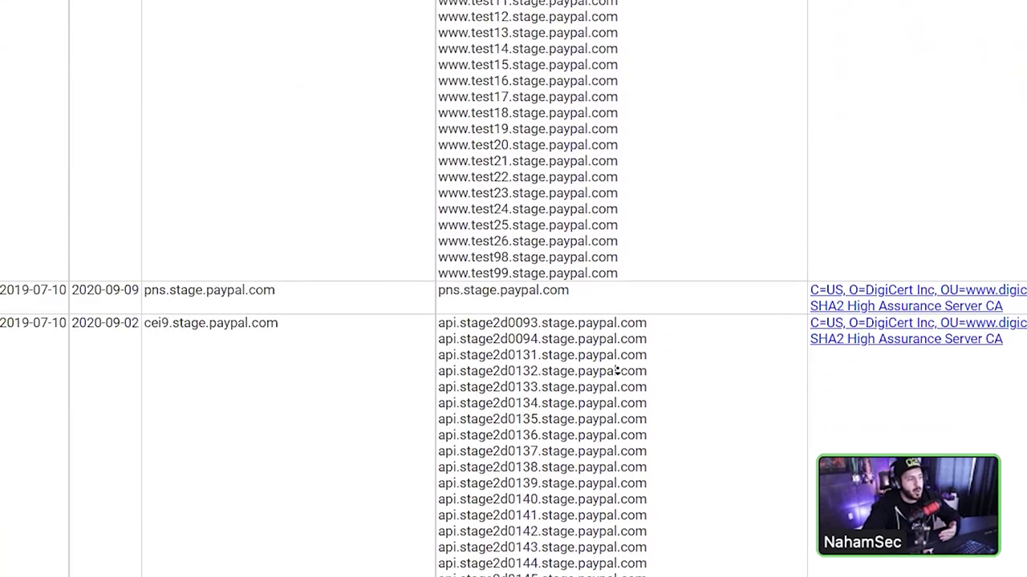
click(626, 418)
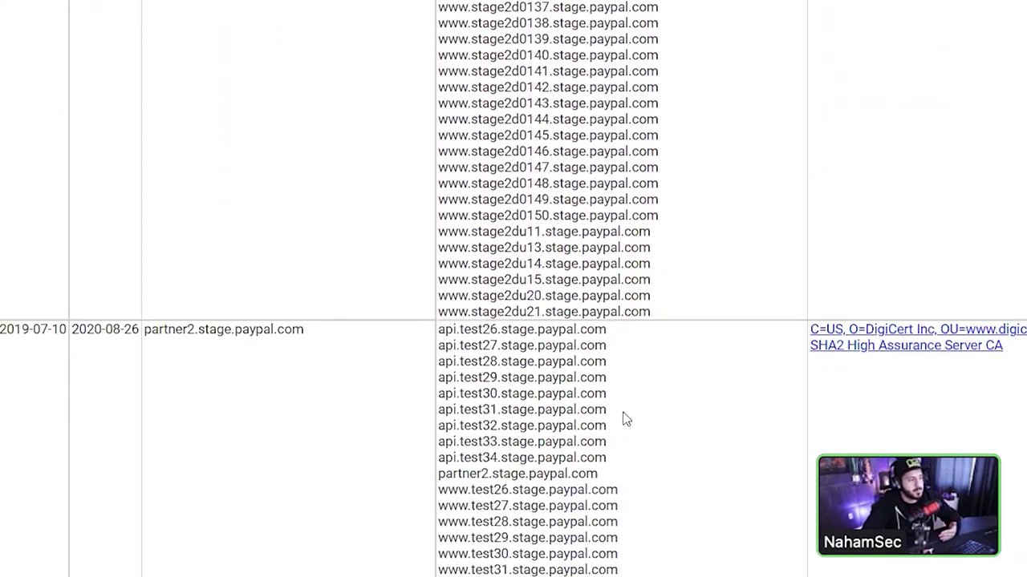
scroll(607, 332, up, 15)
scroll(608, 6, down, 20)
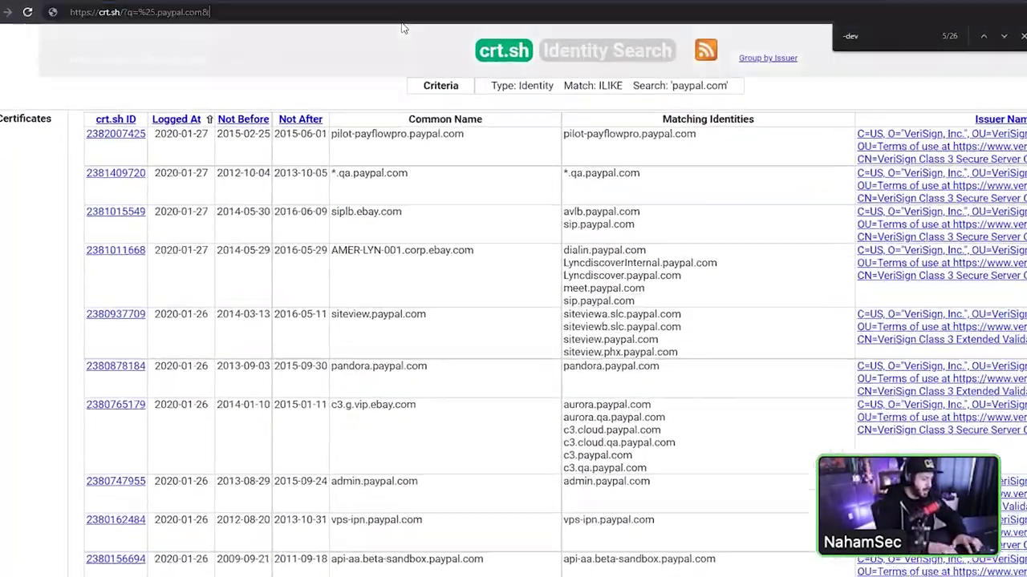
- Open the %.paypal.com results with &output=json in a new tab, then return to the search page
text(&output=json)
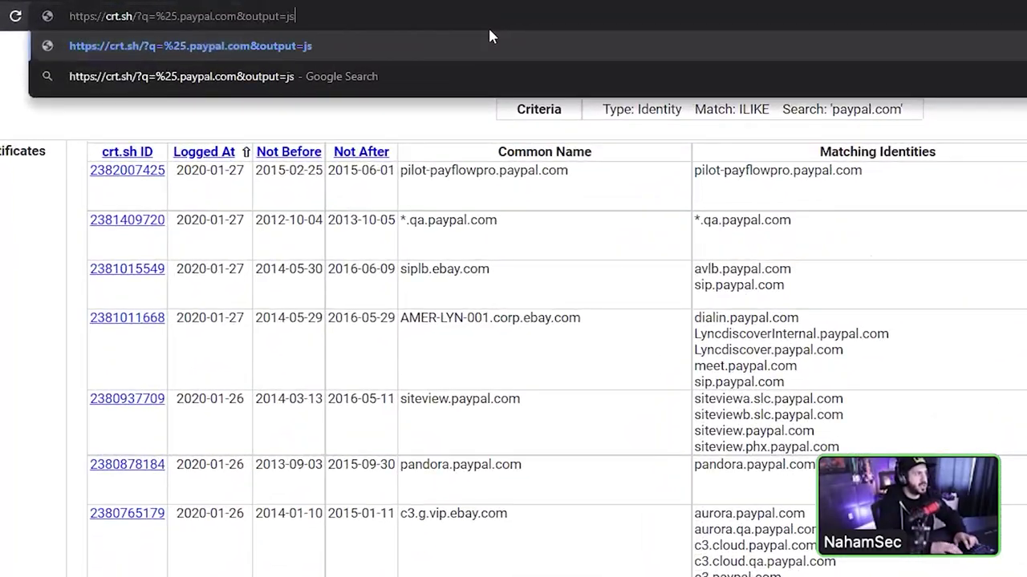
key(alt+Return)
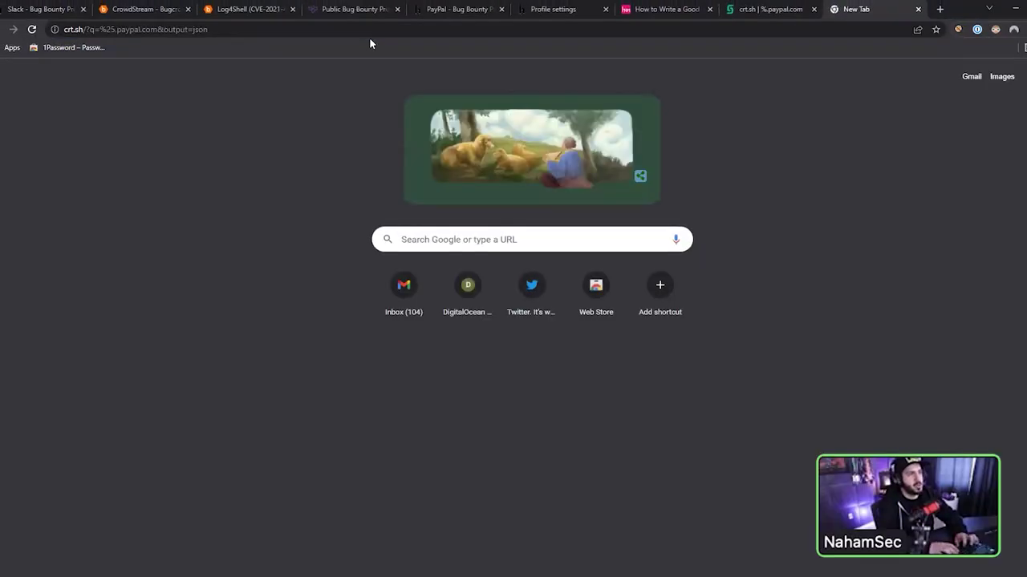
key(ctrl+shift+Tab)
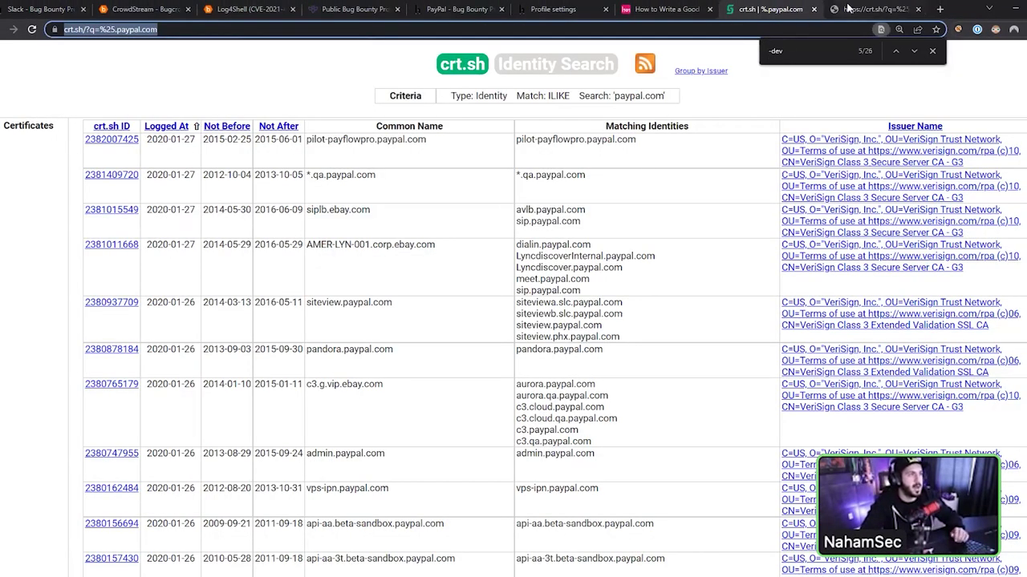
key(ctrl+Tab)
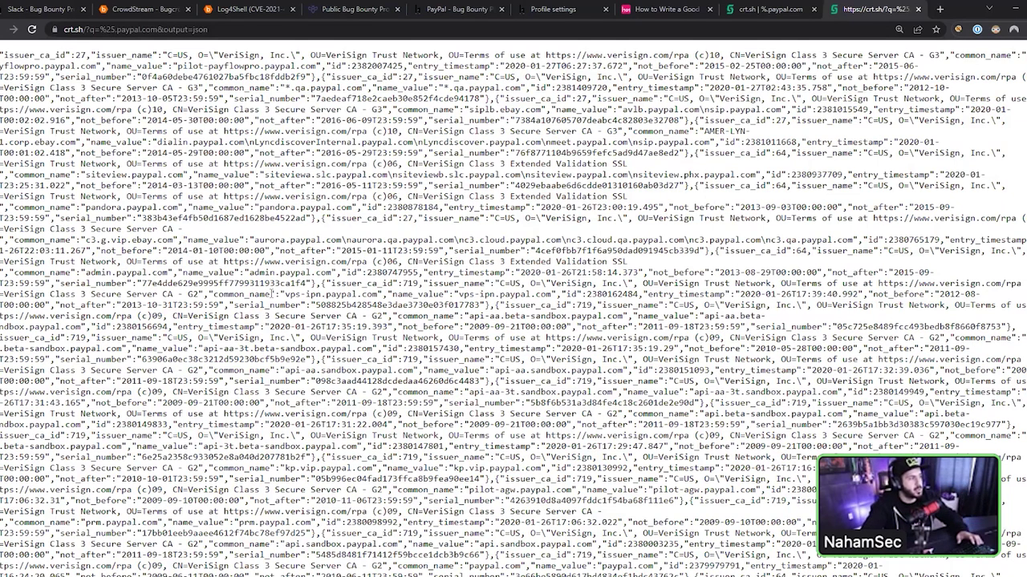
key(ctrl+shift+Tab)
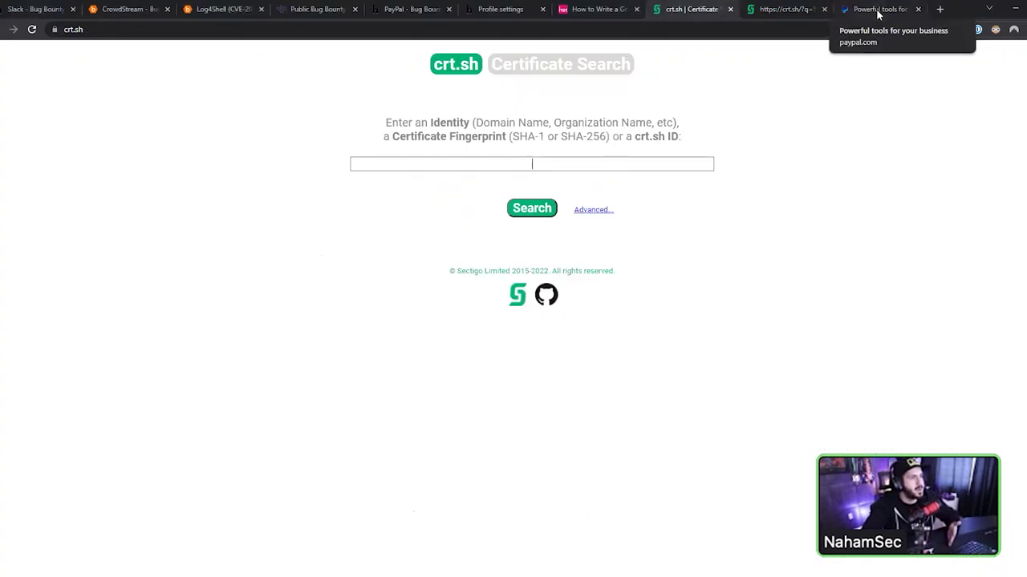
- Open the PayPal page's certificate from the padlock and show its Details tab
click(878, 10)
click(55, 30)
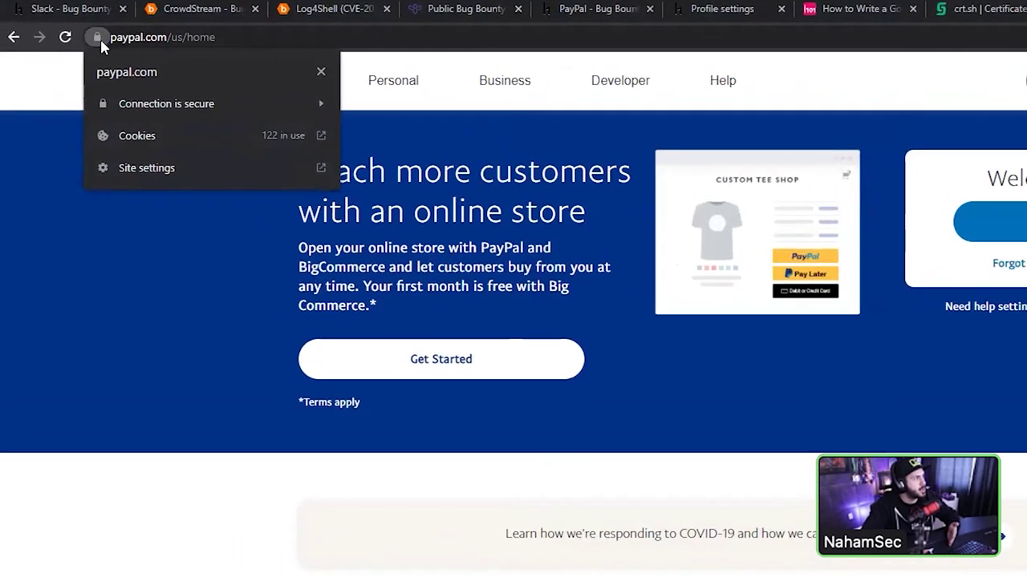
click(168, 104)
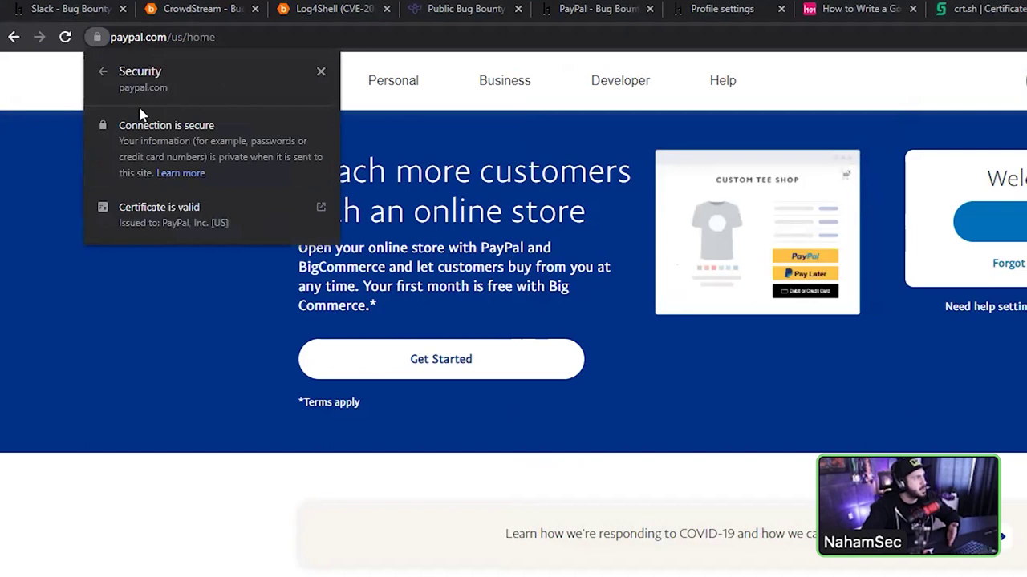
click(159, 212)
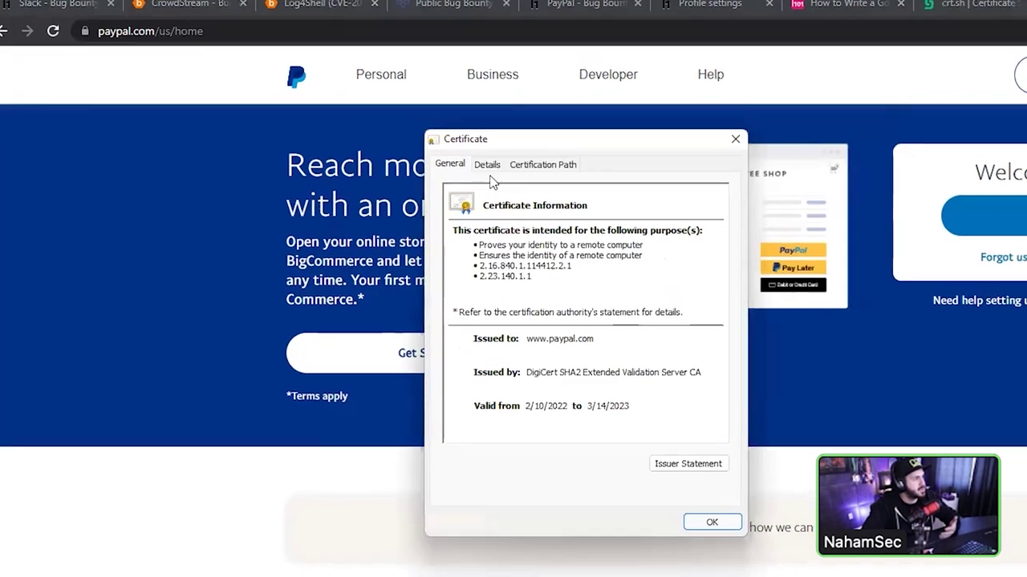
click(487, 168)
- Inspect the Issuer and Subject fields, highlighting PayPal, Inc. and San Jose
scroll(408, 225, down, 1)
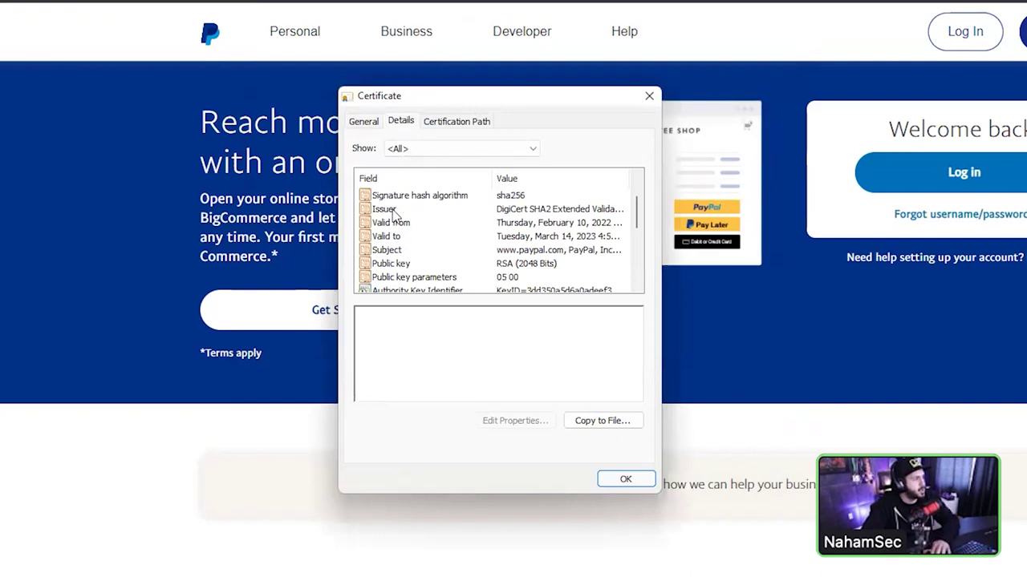
click(393, 210)
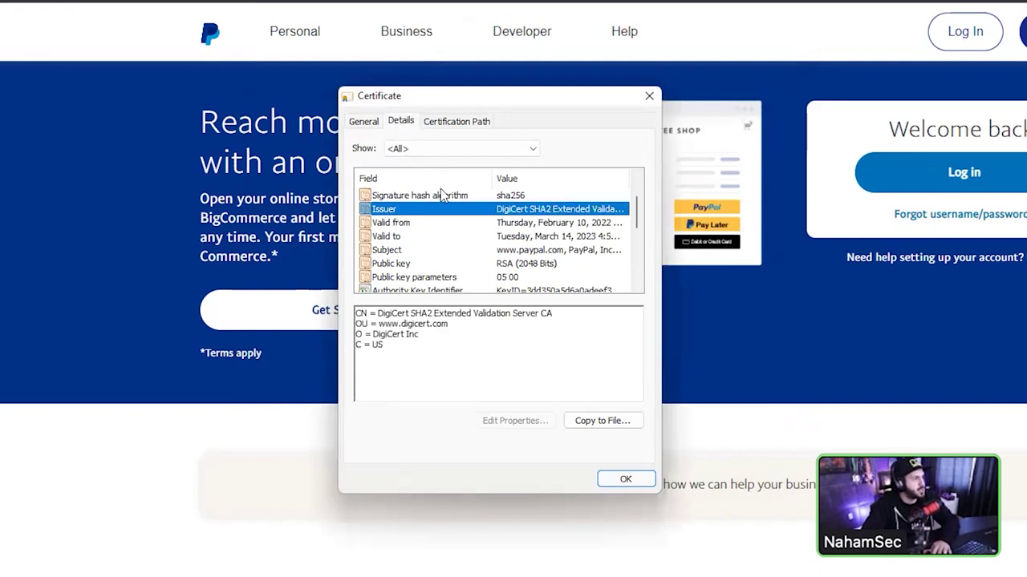
key(Down)
key(Down)
key(Down)
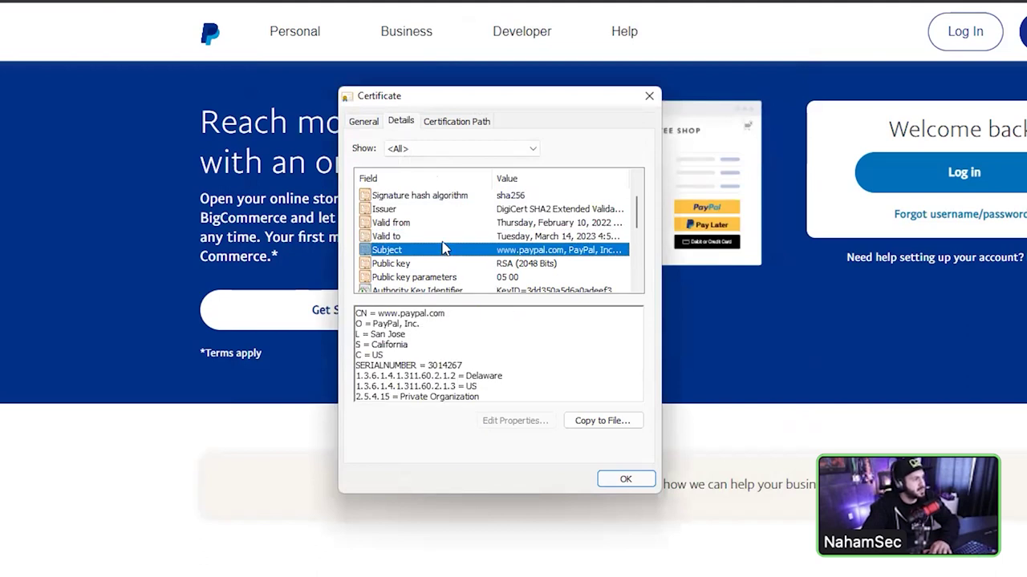
drag(446, 312, 435, 326)
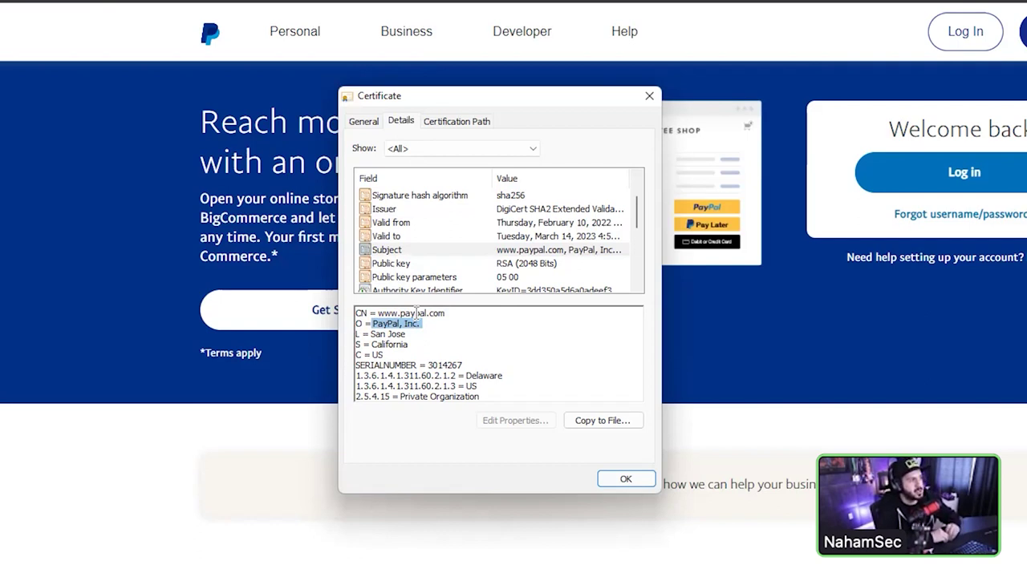
drag(423, 324, 461, 312)
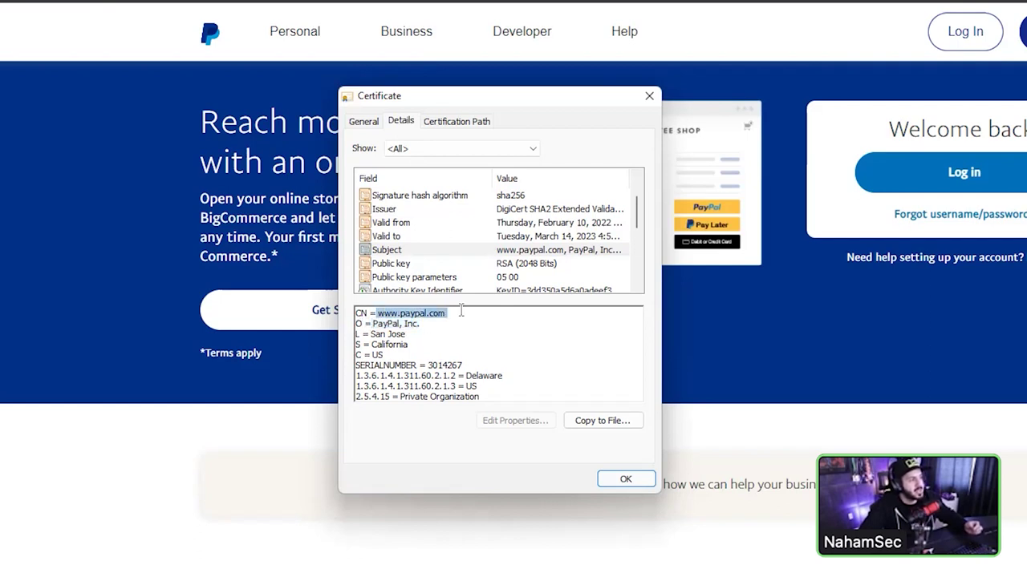
drag(408, 335, 350, 335)
click(406, 328)
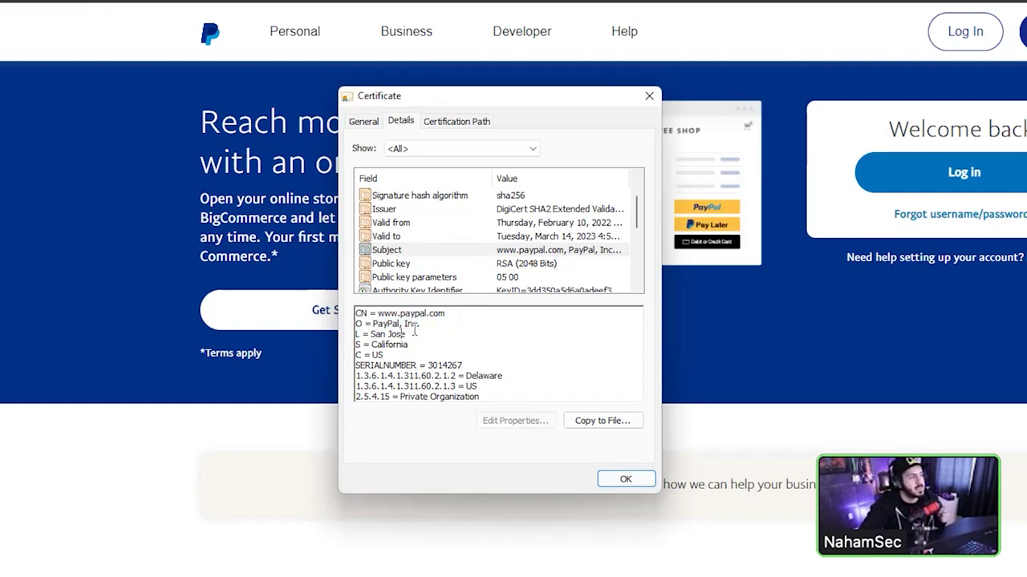
drag(407, 335, 370, 338)
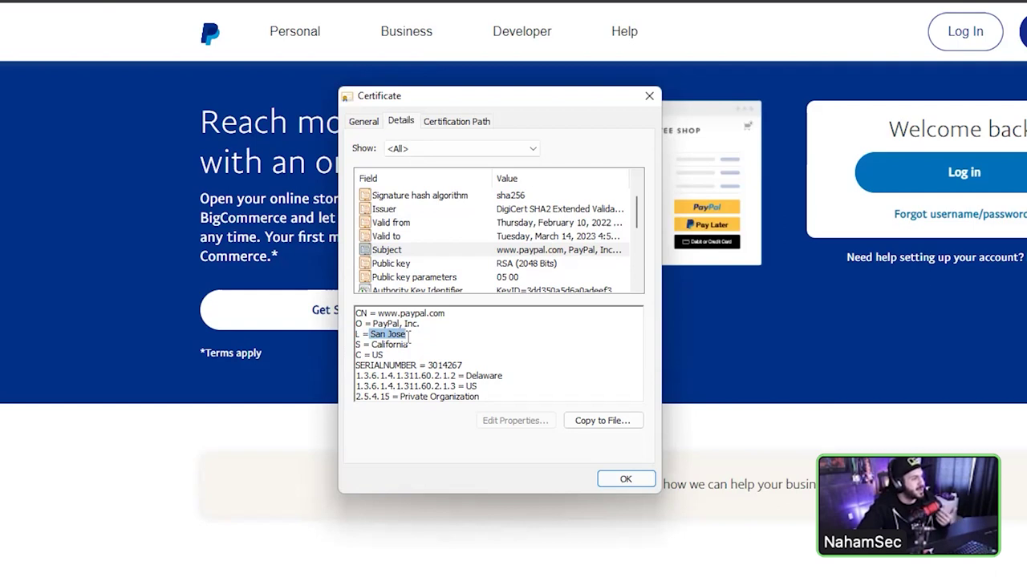
scroll(413, 269, down, 1)
scroll(409, 255, up, 1)
scroll(409, 254, down, 4)
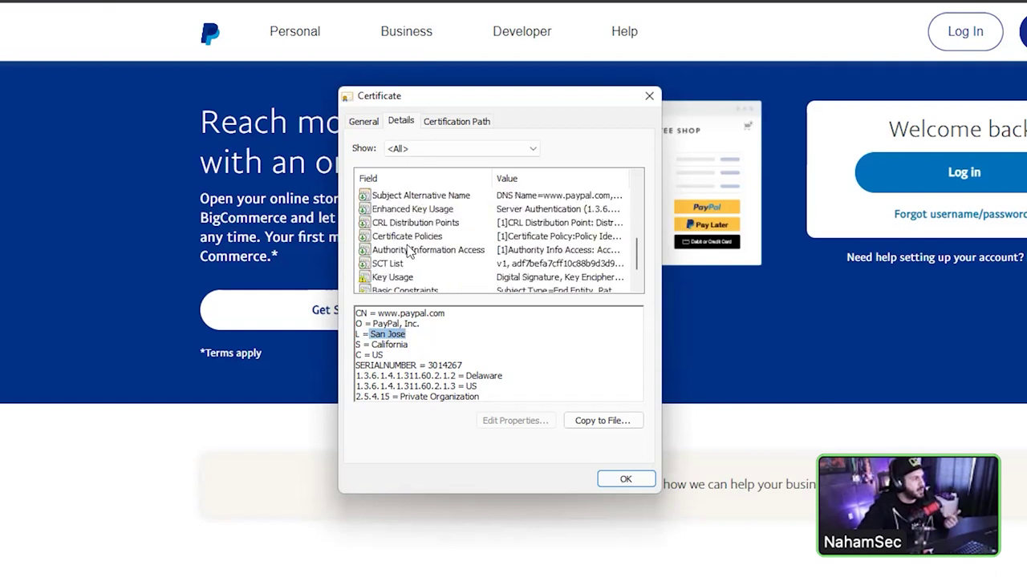
scroll(405, 256, up, 2)
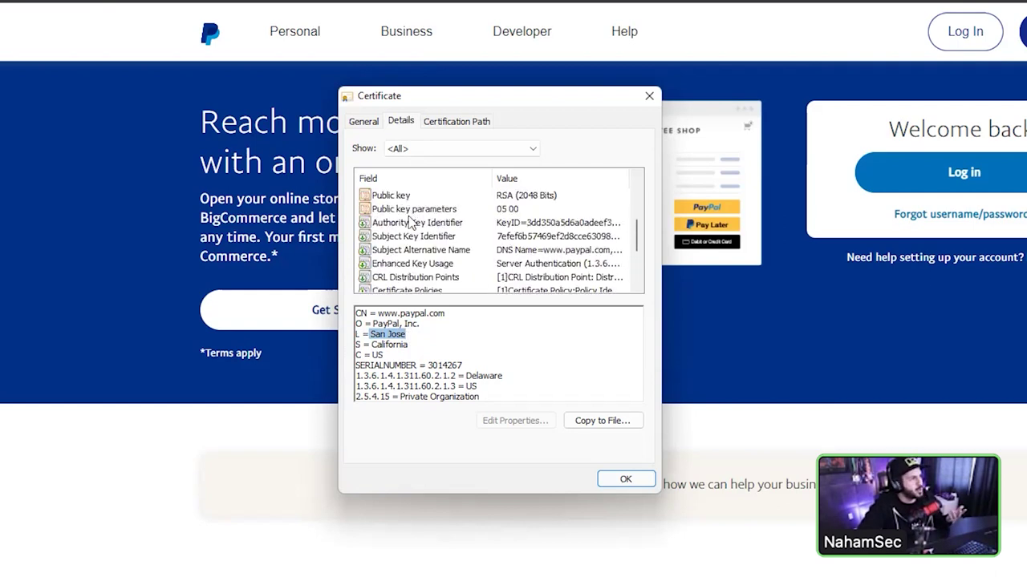
click(433, 250)
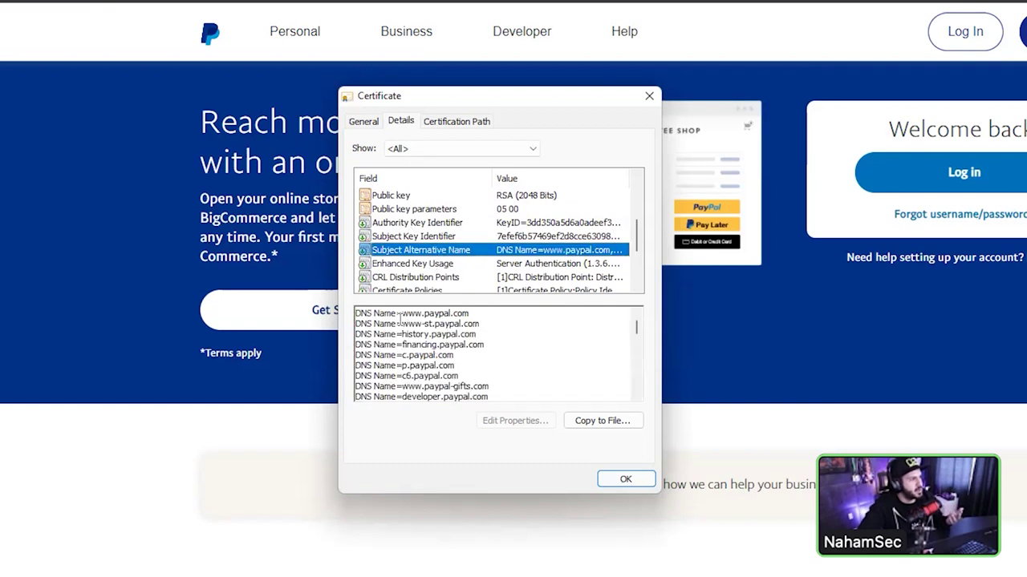
drag(401, 314, 468, 314)
click(470, 316)
drag(402, 324, 425, 334)
click(468, 324)
click(425, 336)
- Scroll the DNS names, marking the paypalobjects, venmo and braintreegateway domains
scroll(442, 360, down, 1)
scroll(442, 360, down, 3)
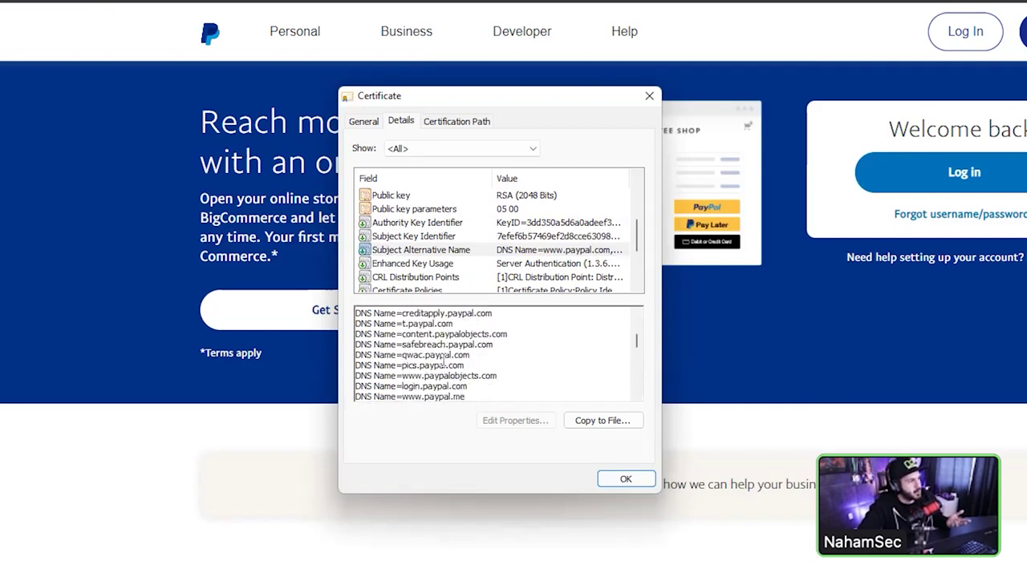
scroll(454, 337, up, 1)
double_click(454, 334)
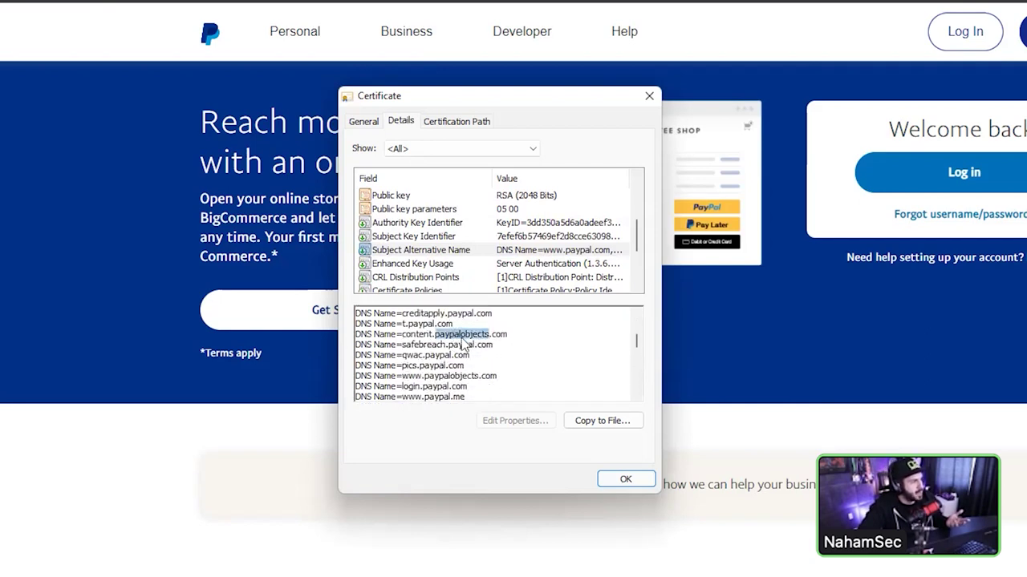
scroll(425, 345, down, 2)
double_click(423, 344)
scroll(472, 357, down, 2)
scroll(479, 359, down, 3)
double_click(491, 355)
scroll(464, 229, up, 2)
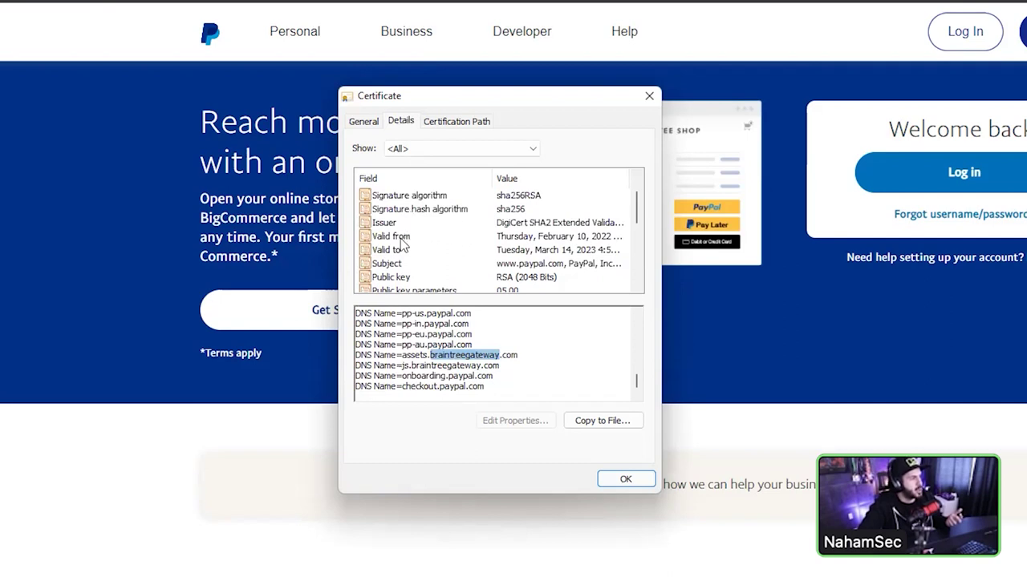
- Recheck the public key and Subject, then close the viewer and go back to crt.sh
click(402, 275)
click(403, 265)
drag(420, 325, 375, 324)
key(ctrl+c)
click(625, 479)
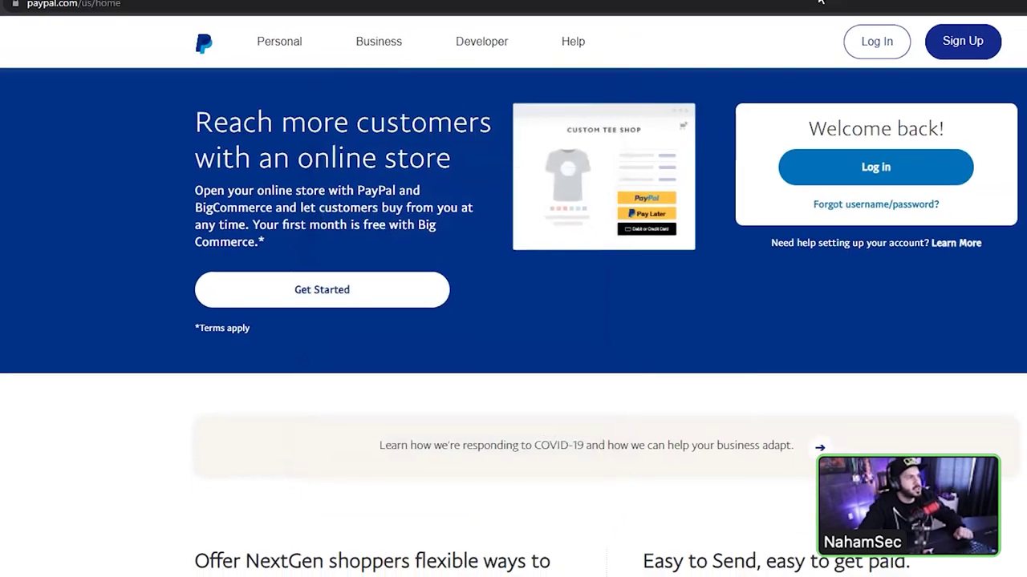
click(653, 10)
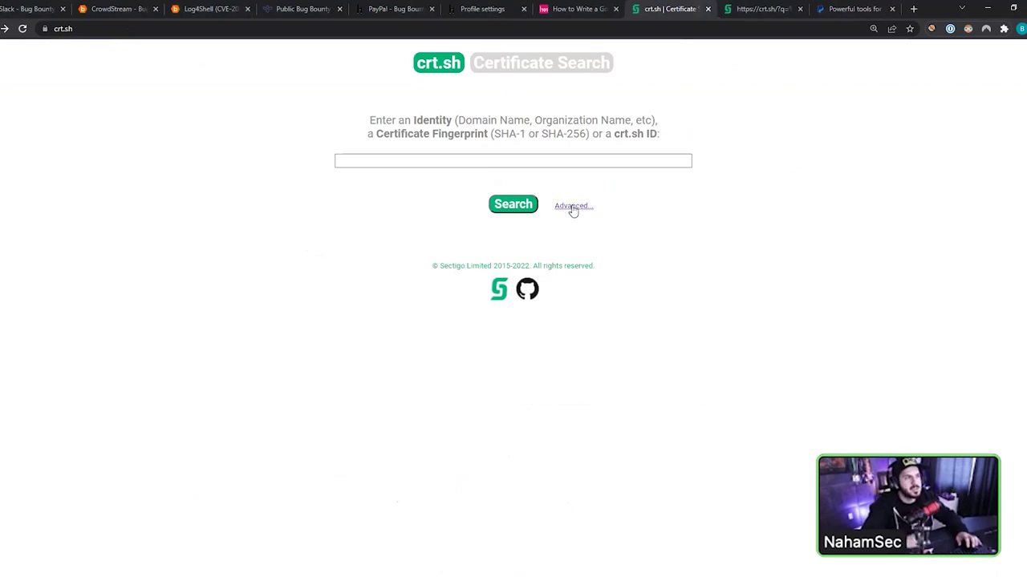
- Run a crt.sh Advanced search by organizationName (Subject) for 'PayPal, Inc.'
click(556, 159)
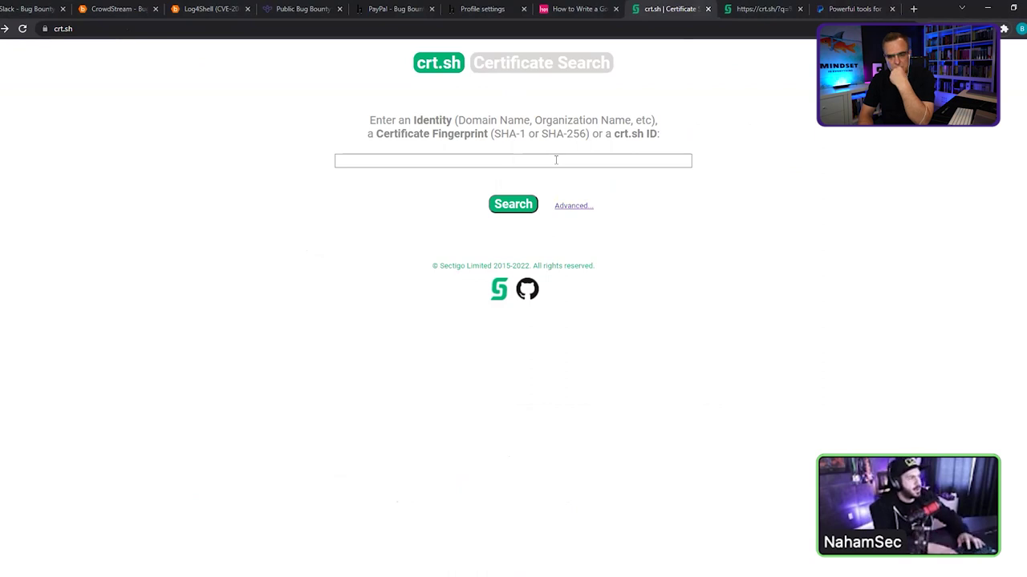
key(ctrl+v)
key(ctrl+z)
click(373, 27)
click(375, 28)
click(584, 206)
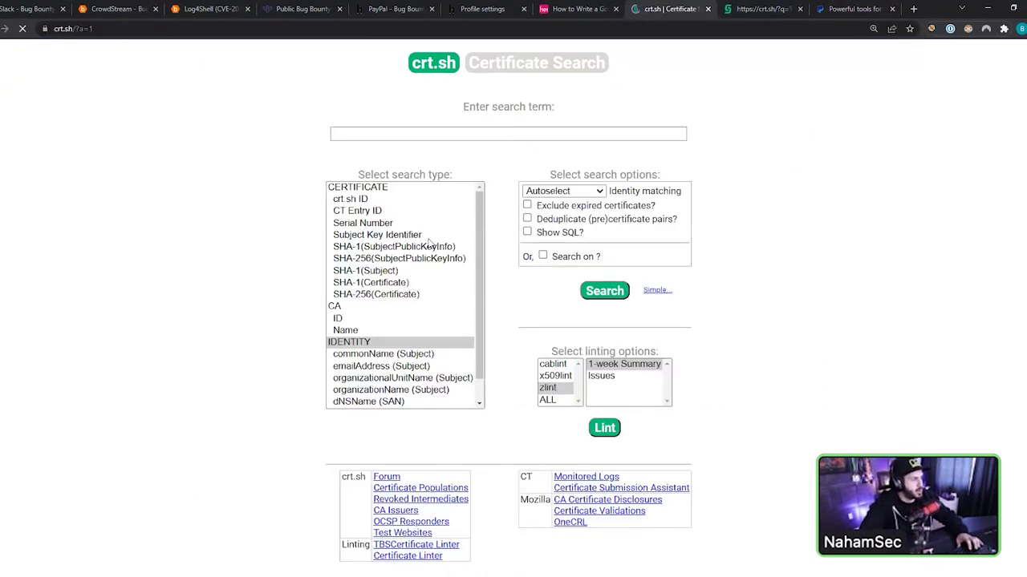
scroll(365, 301, down, 3)
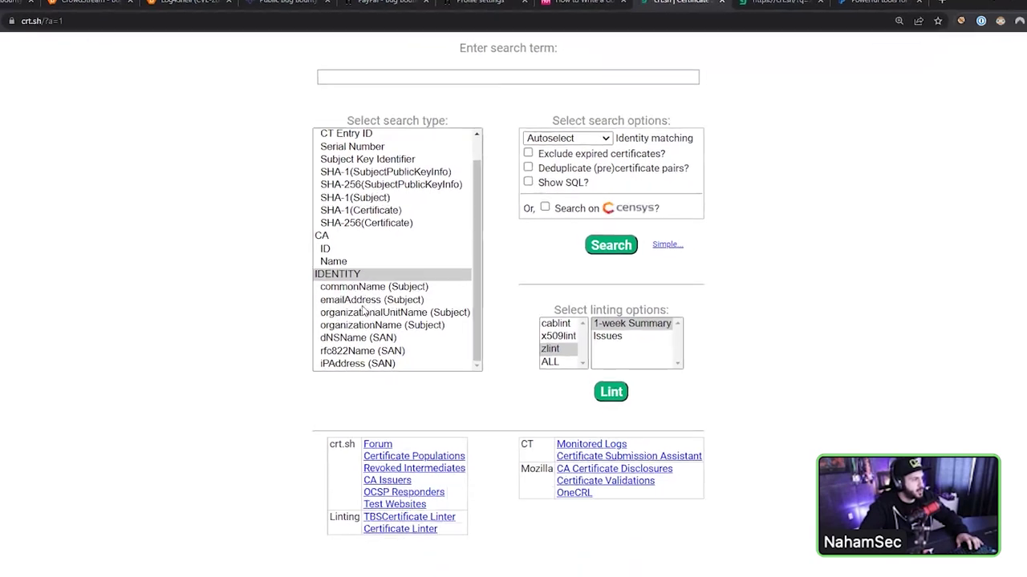
click(363, 325)
click(497, 80)
key(ctrl+v)
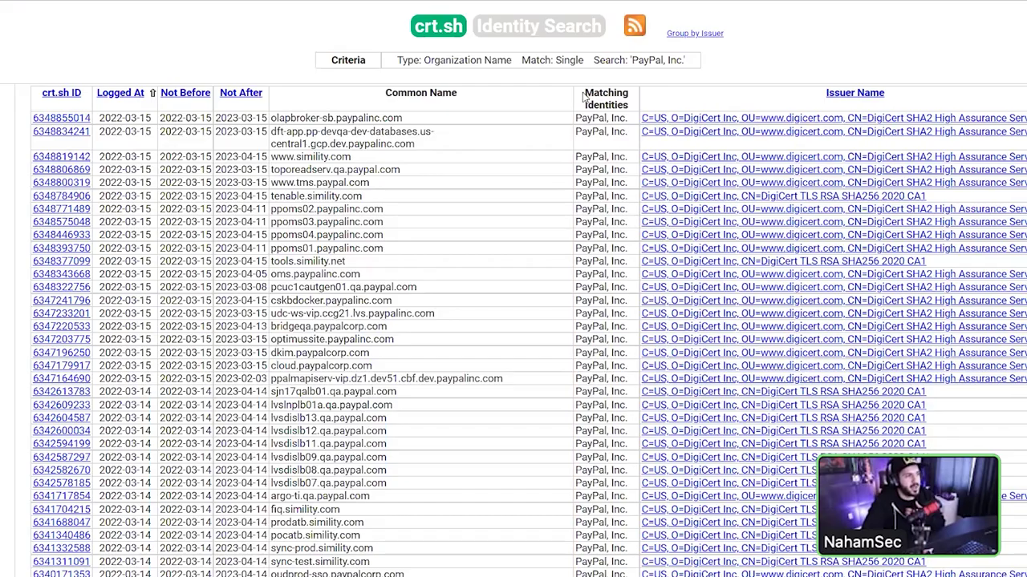
drag(585, 98, 629, 119)
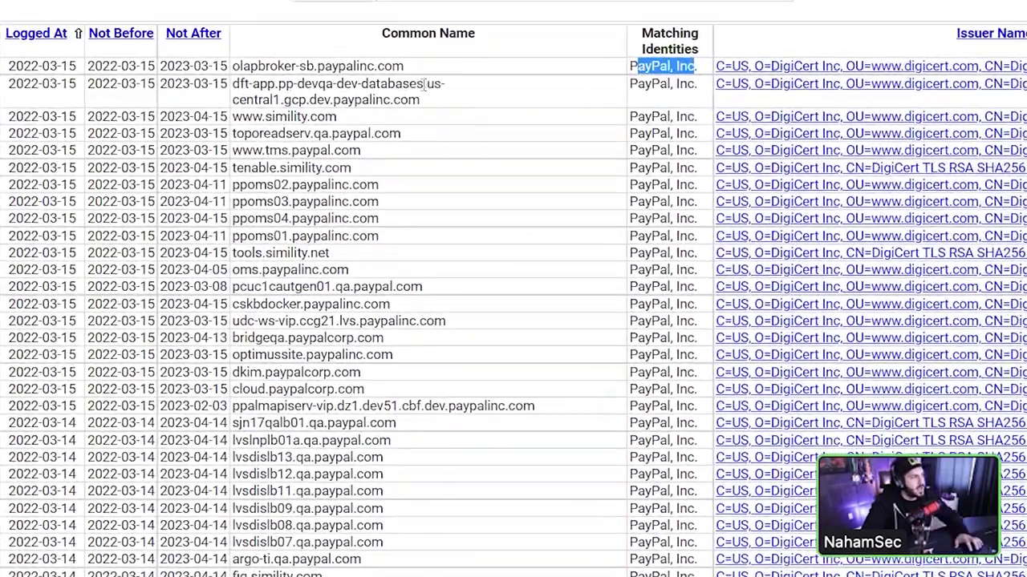
drag(421, 133, 346, 133)
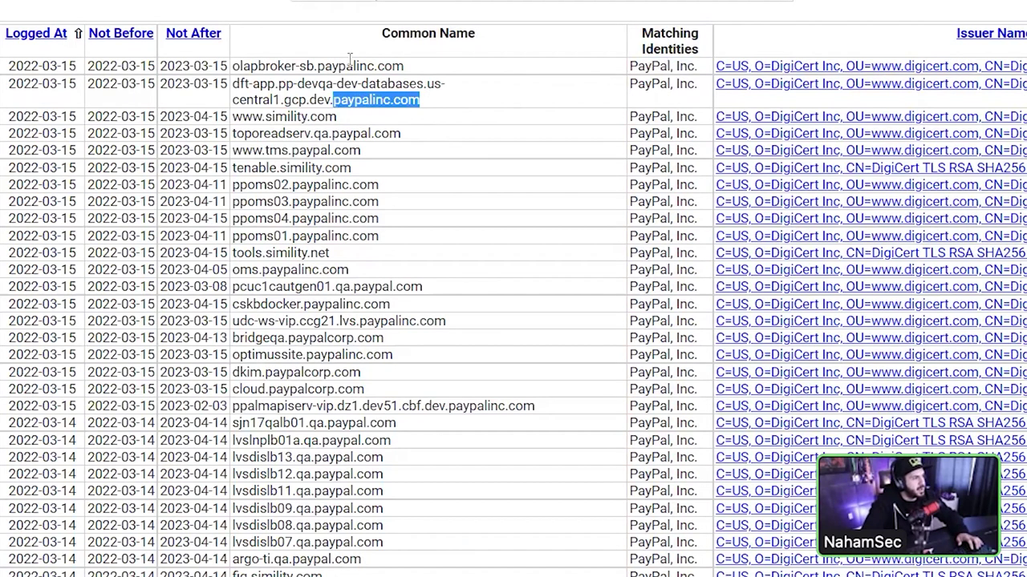
drag(316, 66, 387, 67)
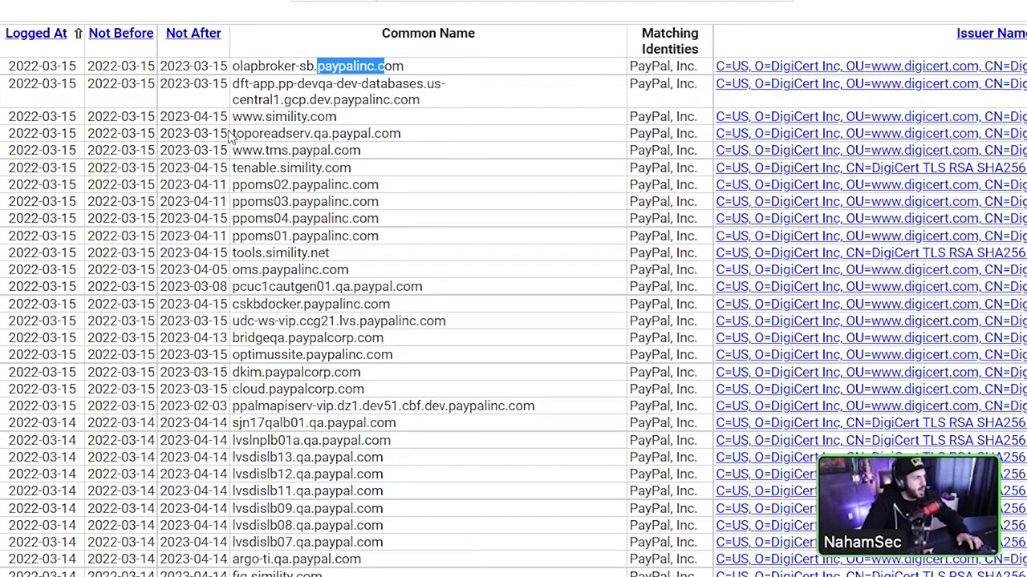
drag(232, 133, 342, 135)
click(342, 133)
double_click(321, 133)
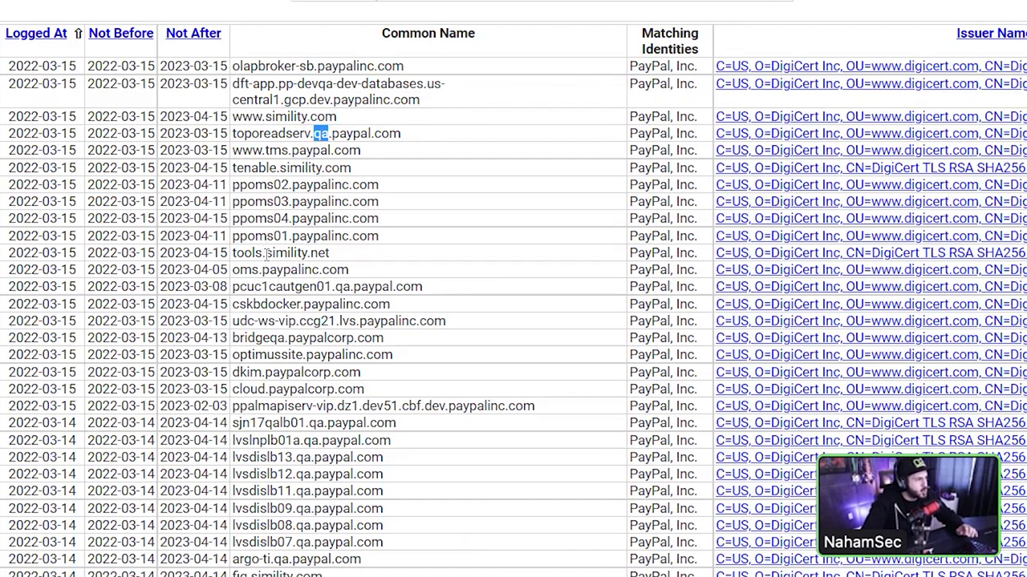
drag(266, 253, 329, 253)
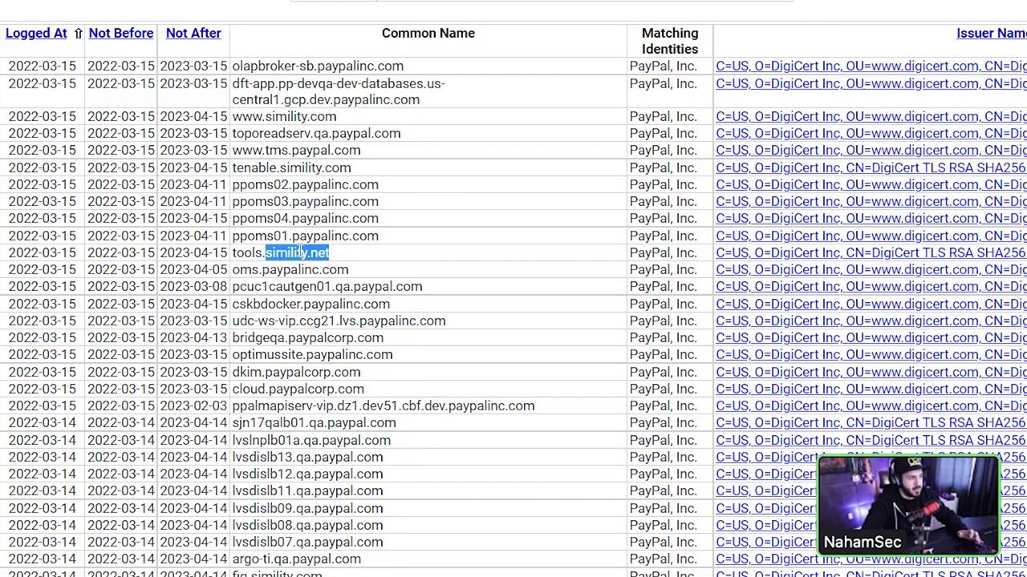
scroll(299, 253, down, 1)
drag(266, 292, 361, 294)
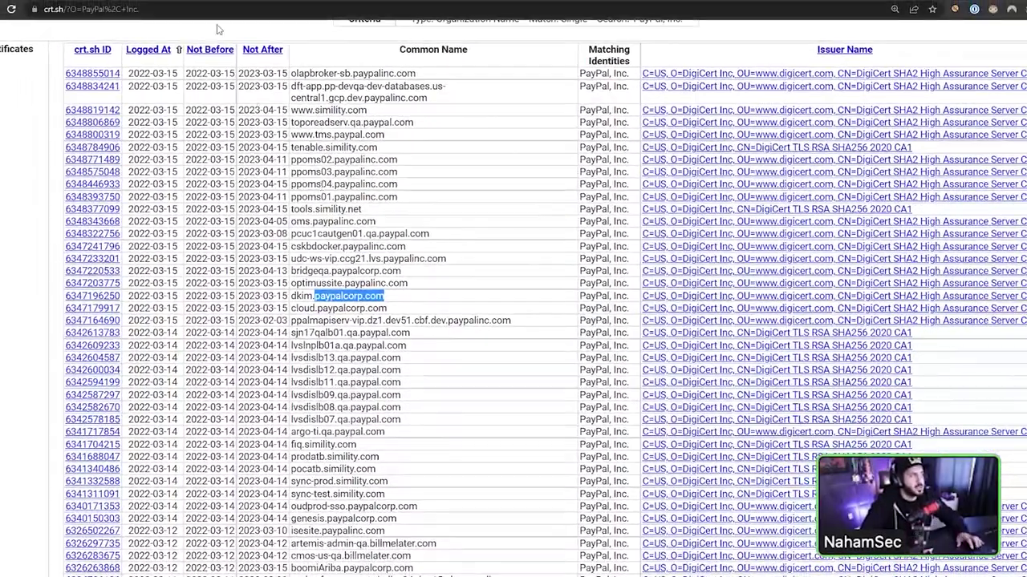
- Append '&output=json' to the results page address without loading it
click(221, 9)
text(&outp)
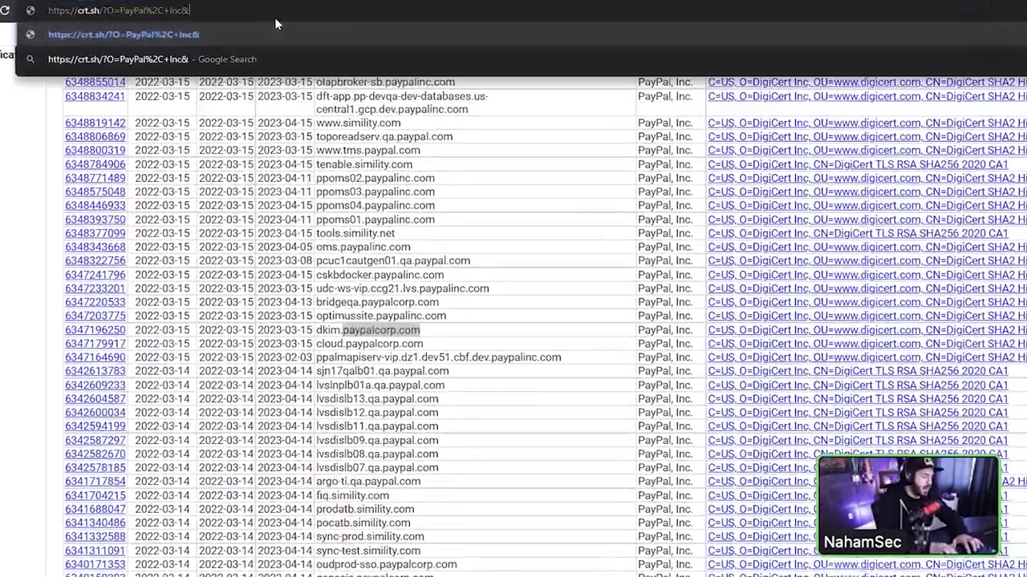
text(ut=json)
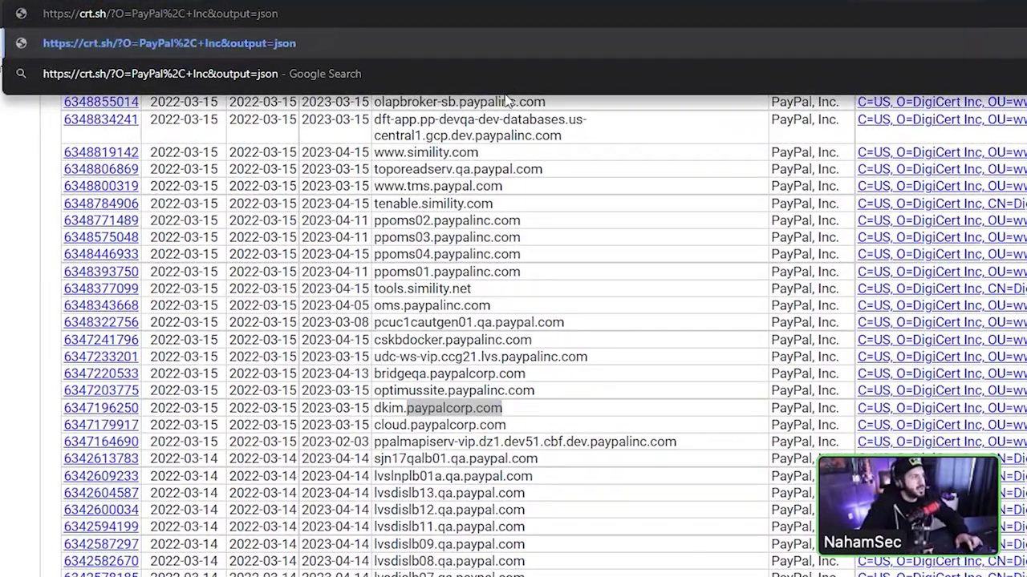
drag(475, 135, 475, 135)
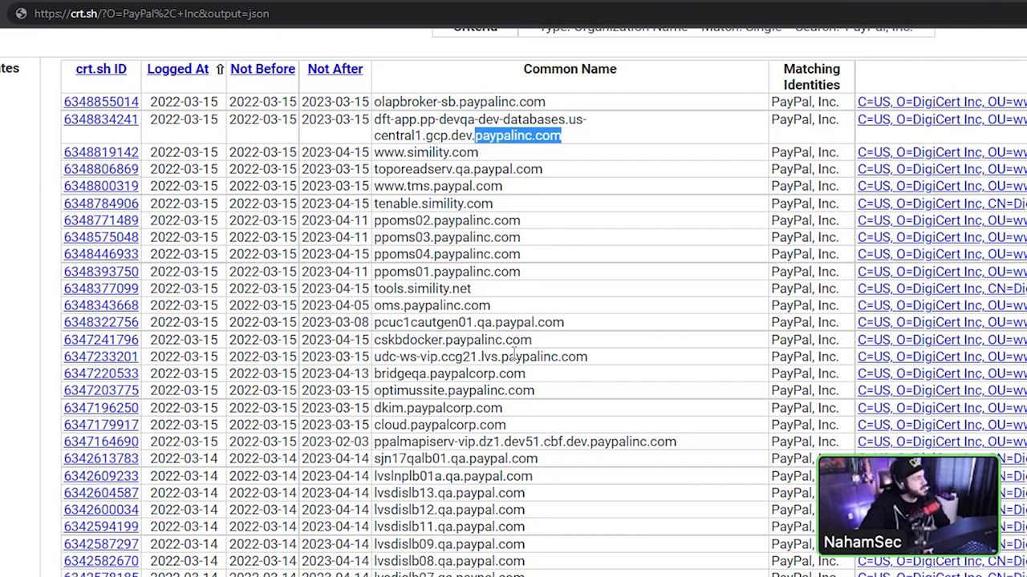
- Scroll the PayPal results down to mid-March 2022 entries like billmelater.com and xoom.com
scroll(513, 353, down, 3)
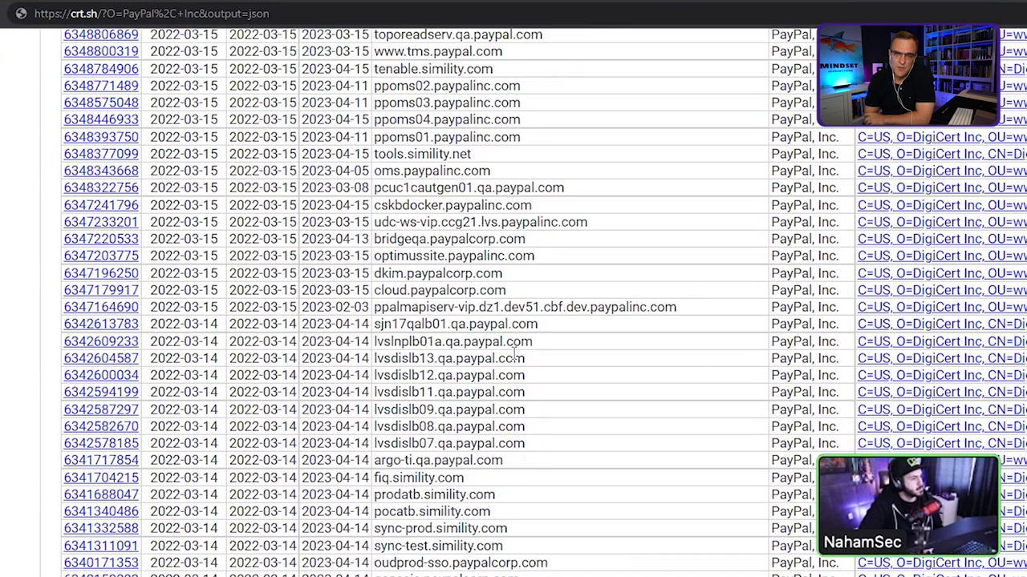
scroll(514, 353, down, 1)
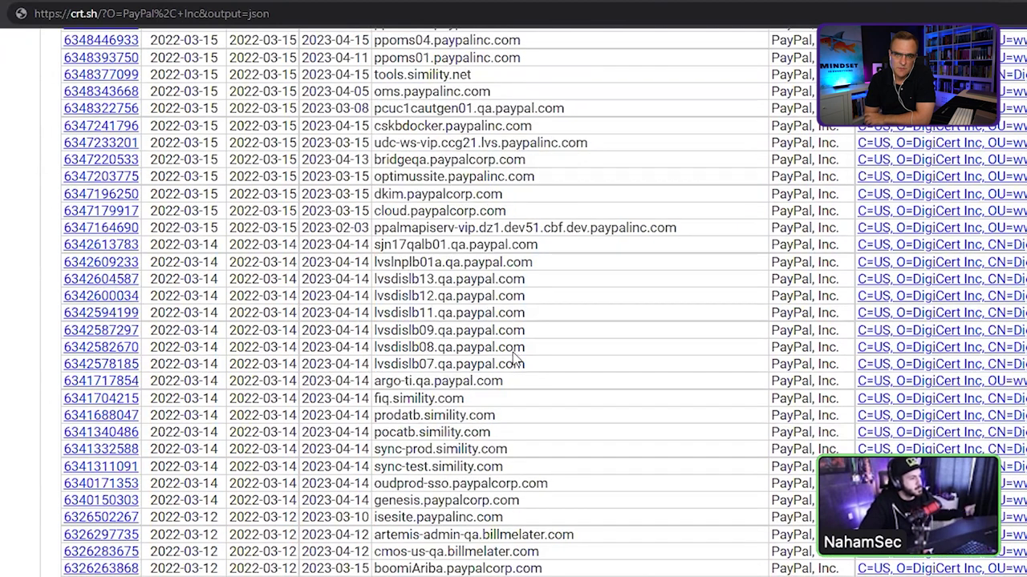
scroll(514, 357, down, 1)
scroll(514, 353, down, 3)
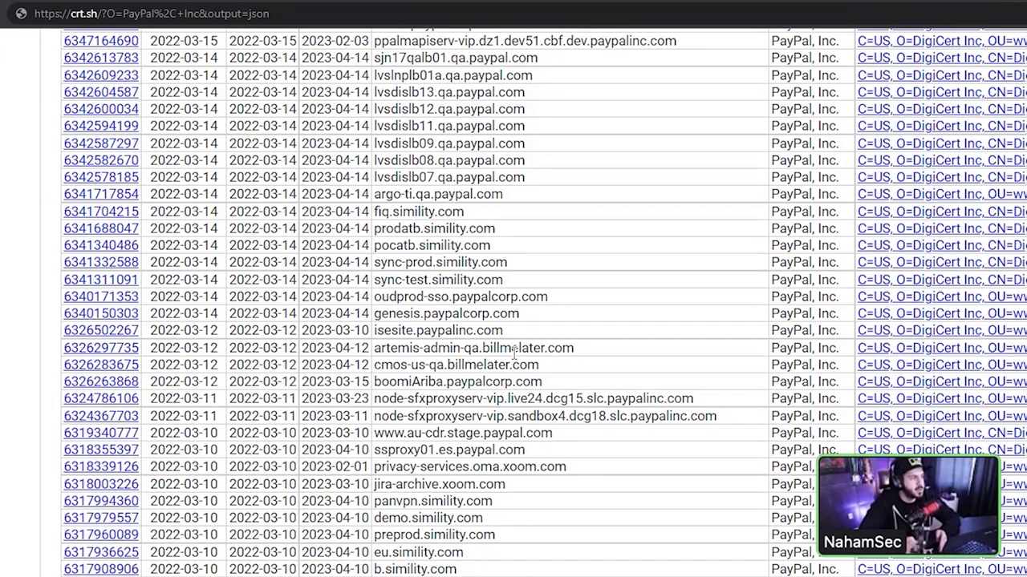
- Find 'admin' on the page and step through matches like gops-weblogic-admin.paypal.com and igdadminuat.paypalinc.com
triple_click(499, 352)
click(594, 351)
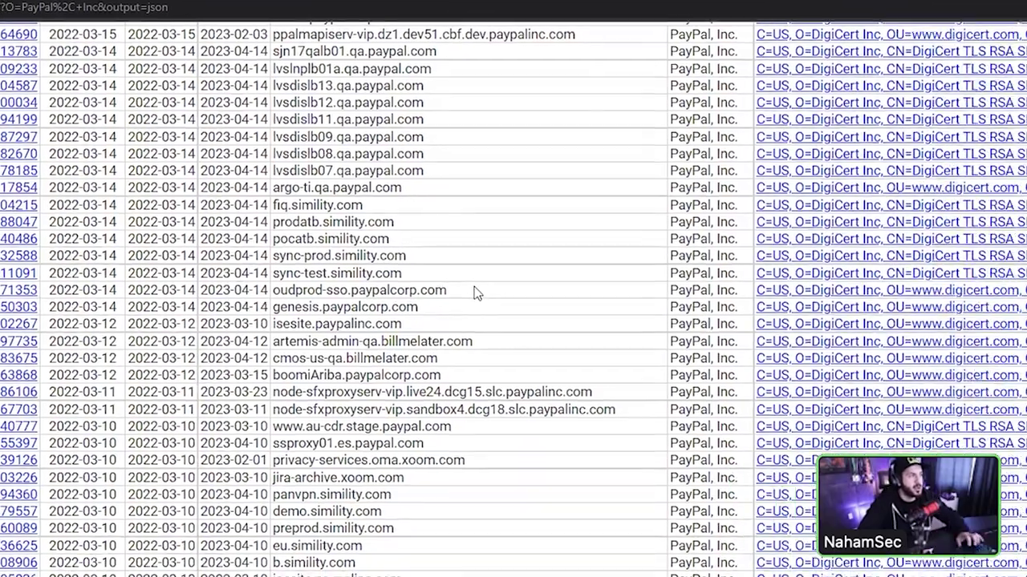
key(ctrl+f)
text(admin)
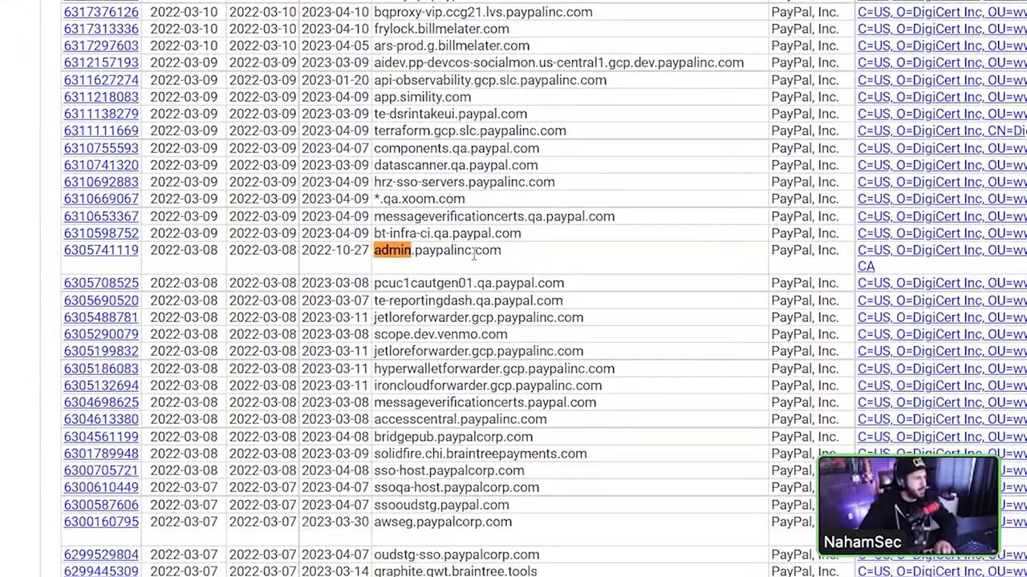
key(Return)
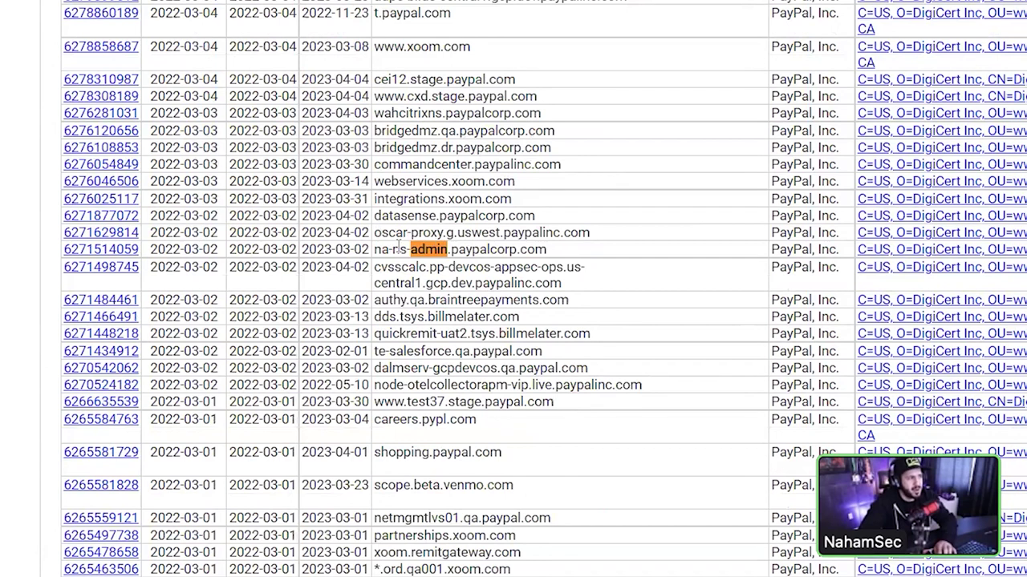
key(Return)
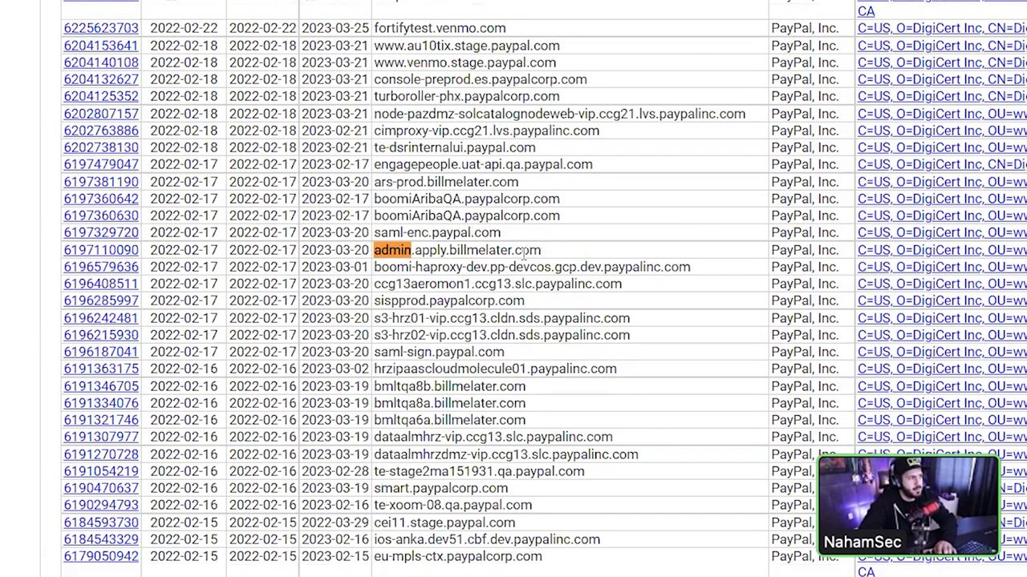
key(Return)
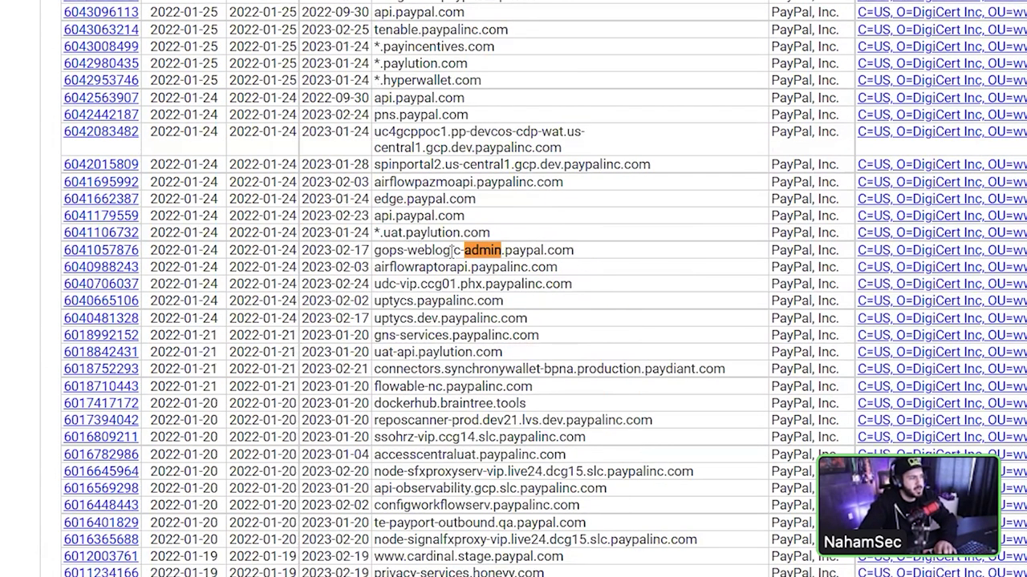
key(Return)
key(Return)
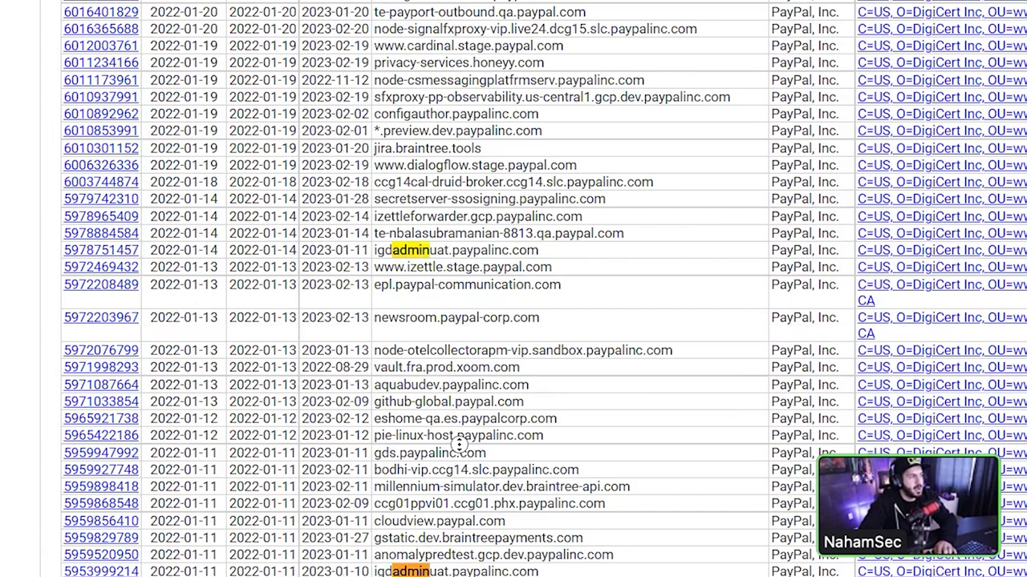
scroll(456, 367, up, 1)
scroll(457, 367, up, 4)
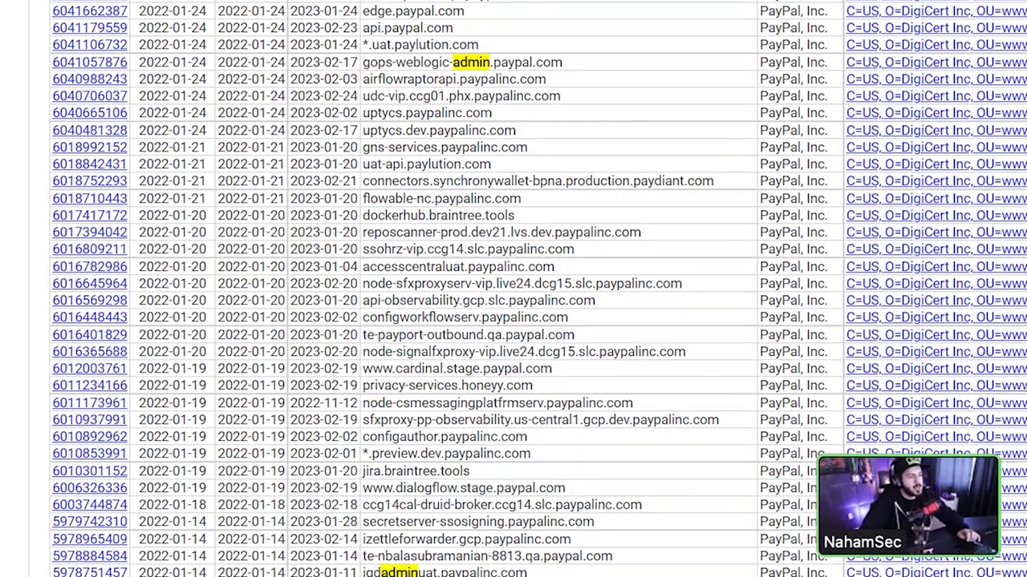
key(alt+Tab)
- Replace the notes with '1. get a list of domains' and '2. httpx'
key(ctrl+a)
text(1. )
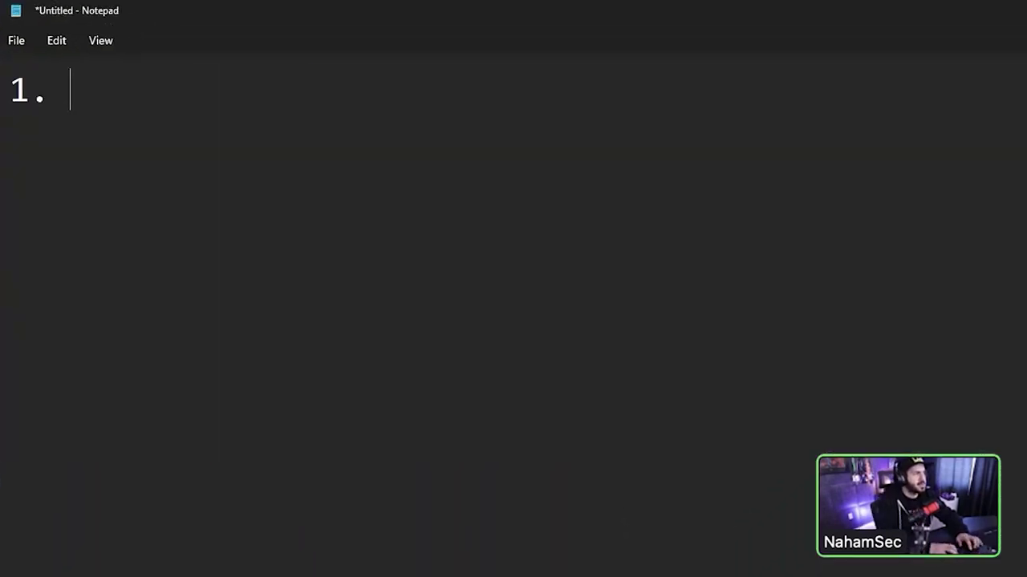
text(get a list of domains)
key(Return)
text(2)
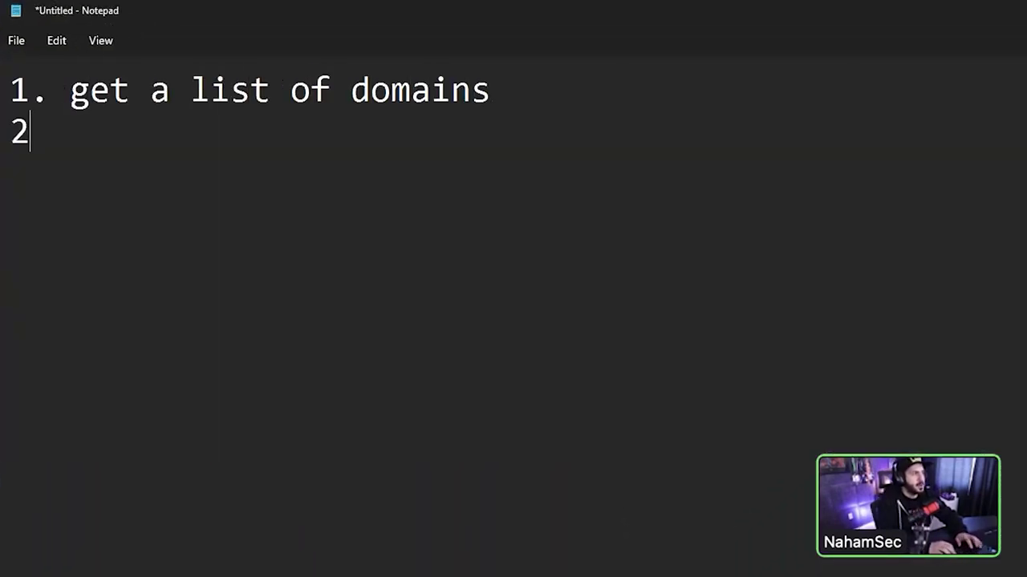
text(. httpx)
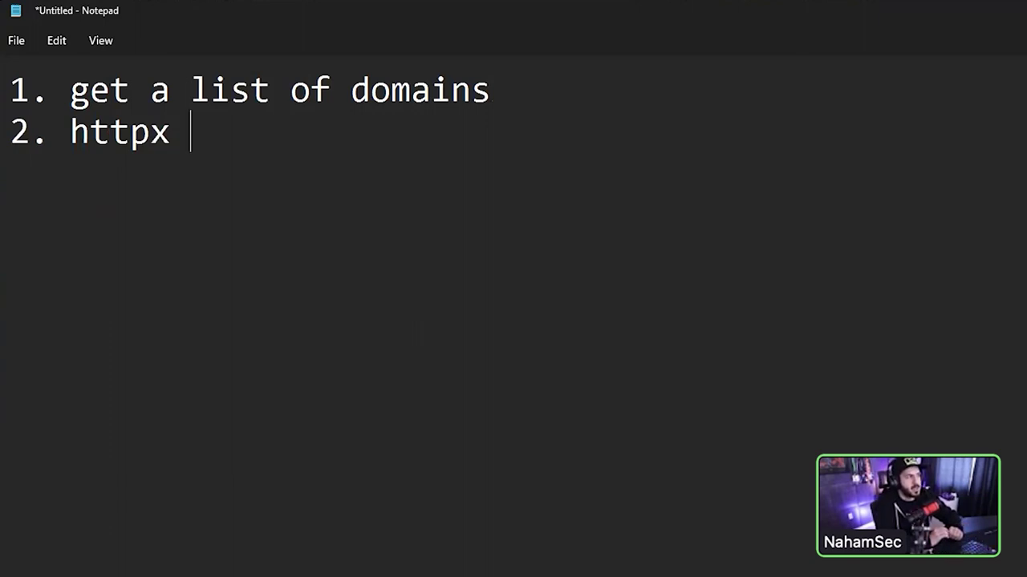
- Change step 2 to read 'alldomains.txt -> httpx'
click(70, 132)
text(a)
key(BackSpace)
text(d)
key(BackSpace)
text(alldomains.txt)
key(Return)
text(|)
key(BackSpace)
key(BackSpace)
text(->)
- Add 'Page title' on a new line beneath the httpx step
click(550, 132)
key(Return)
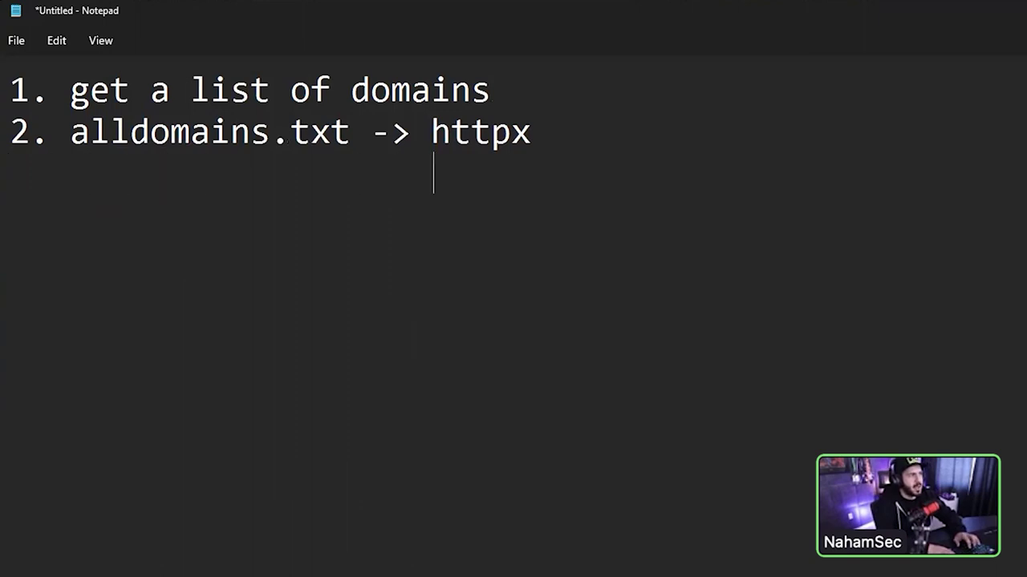
text(Page title)
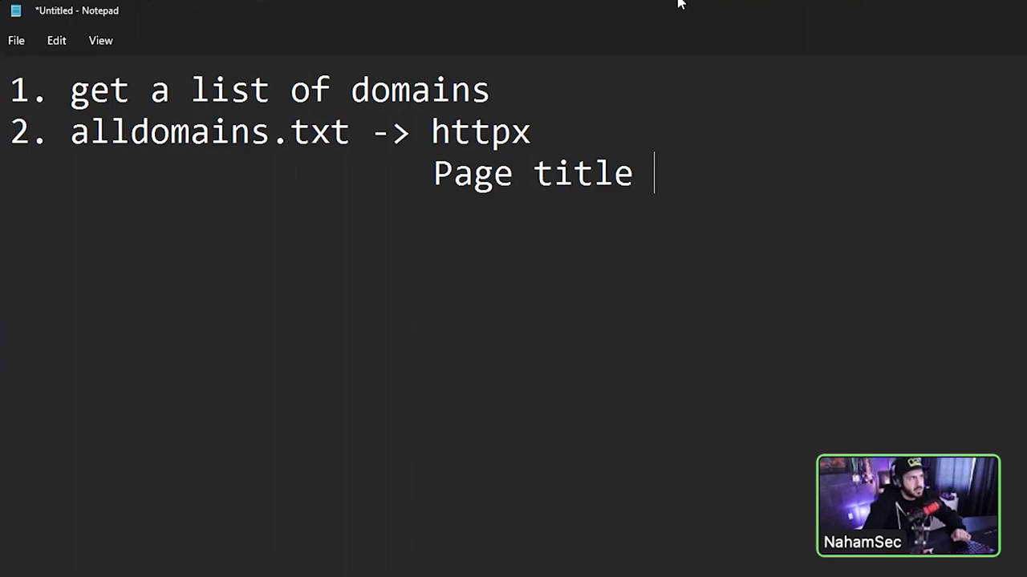
key(alt+Tab)
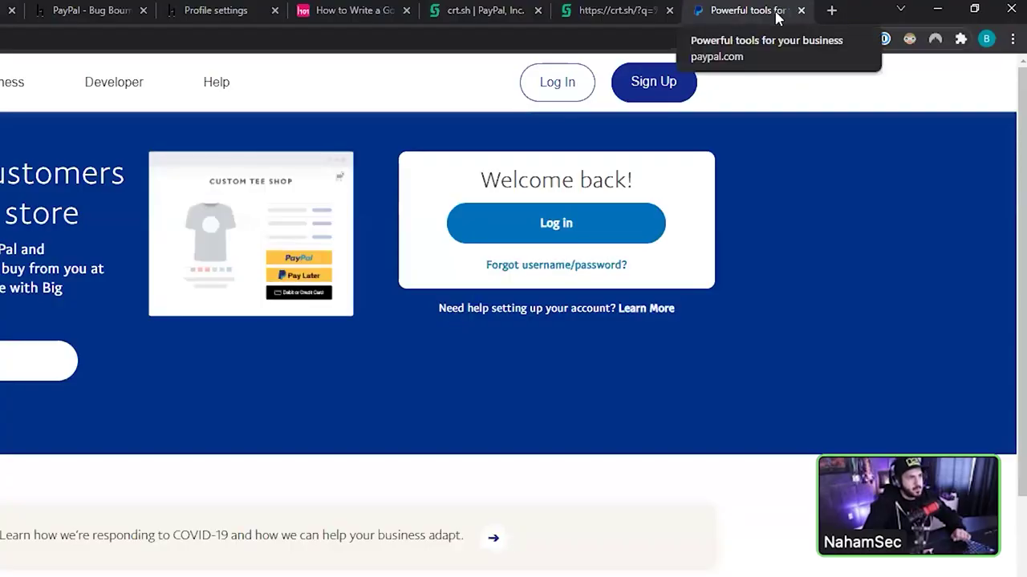
key(alt+Tab)
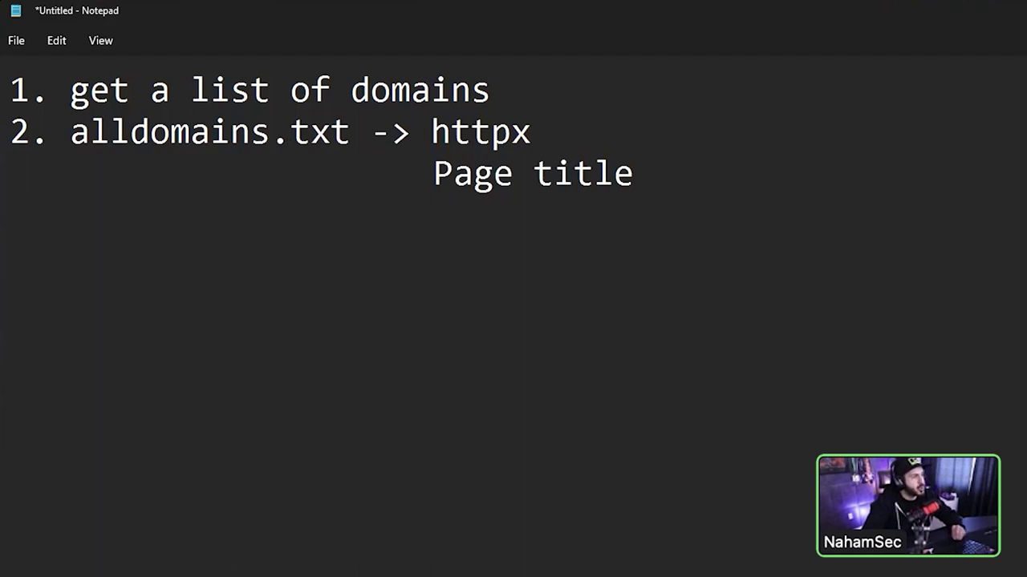
key(Return)
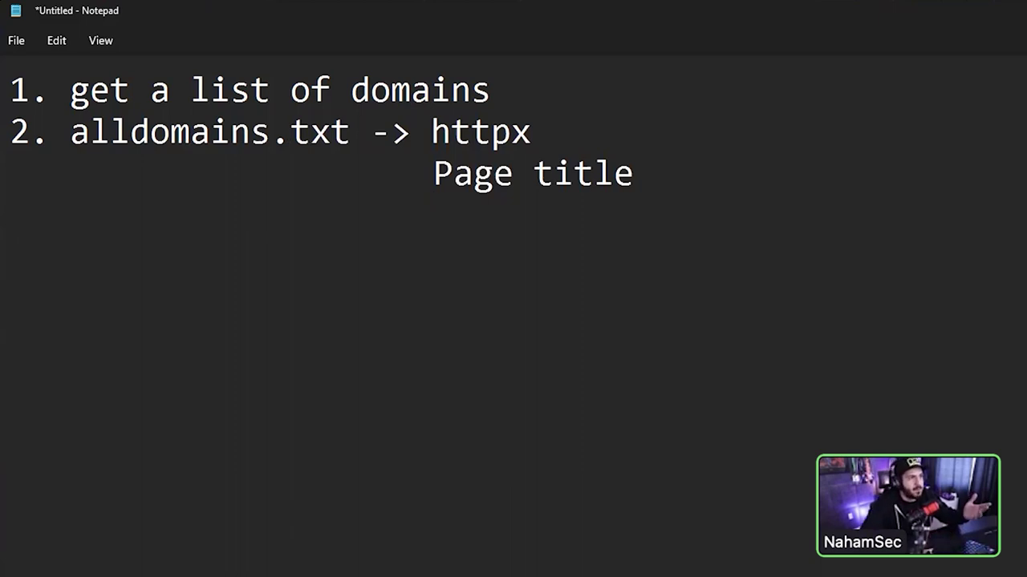
key(alt+Tab)
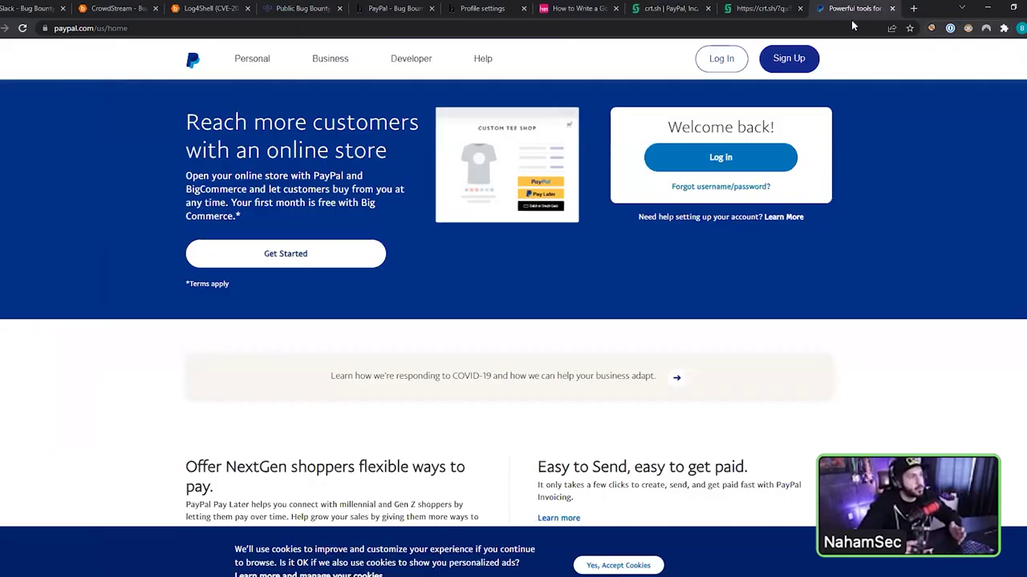
key(alt+Tab)
- Add 'response code' beneath Page title in the checklist
text(reps)
key(BackSpace)
key(BackSpace)
text(sponse code)
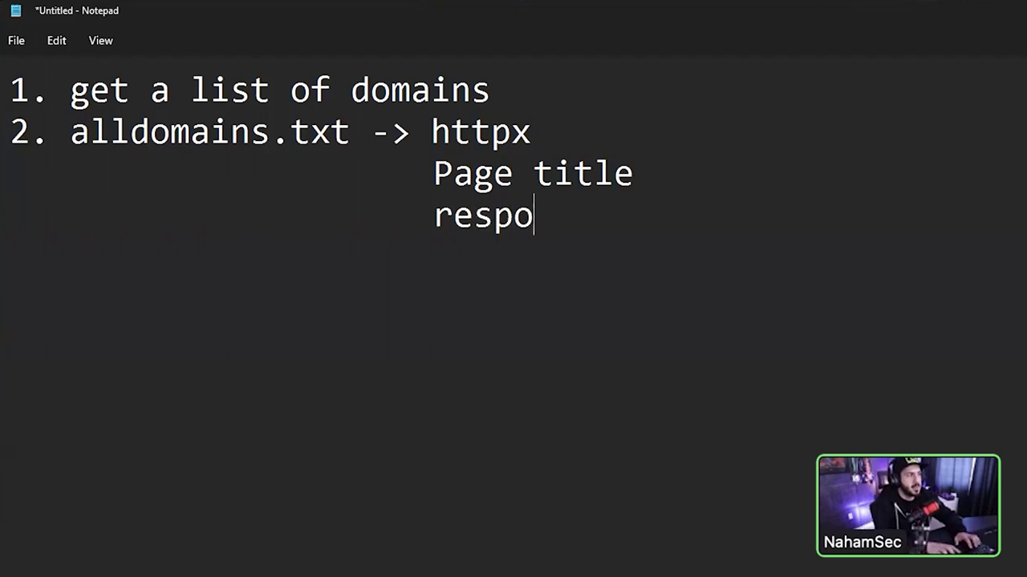
key(Return)
- Add step '3. alldomains.txt -> screenshot', then load hackerone.com/directory
text(3. )
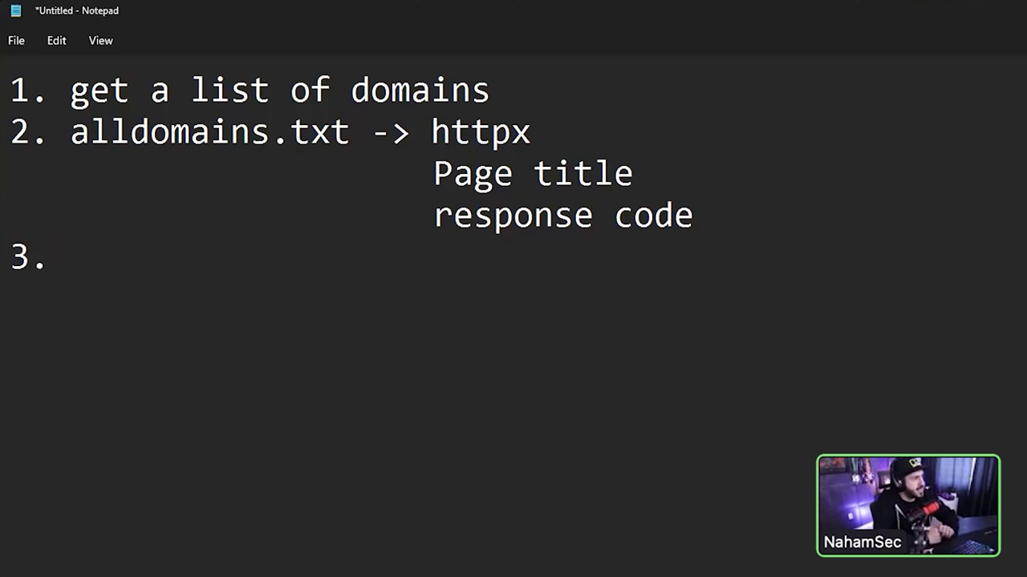
text(alldomai)
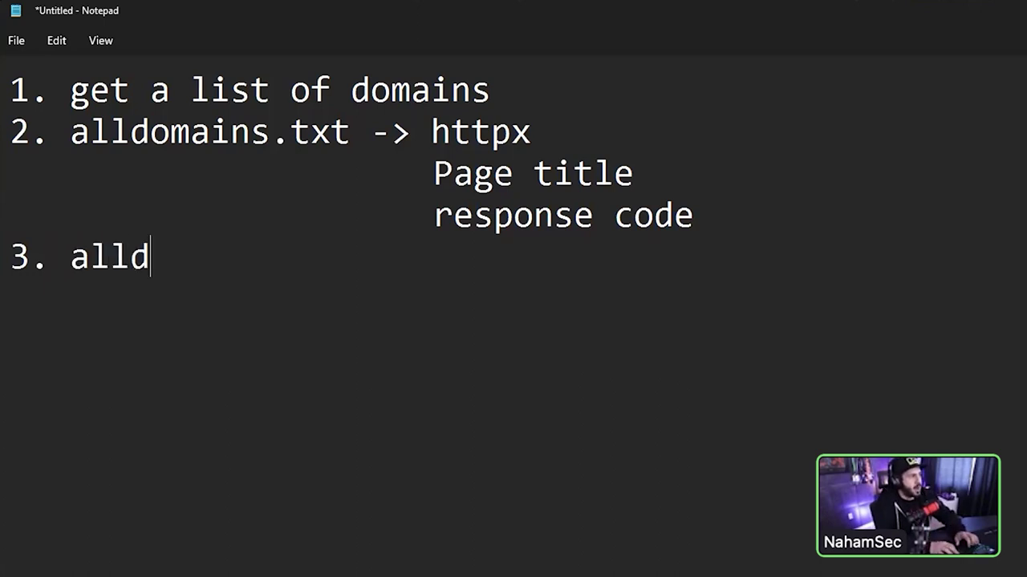
key(BackSpace)
text(mains.txt -> screenshot)
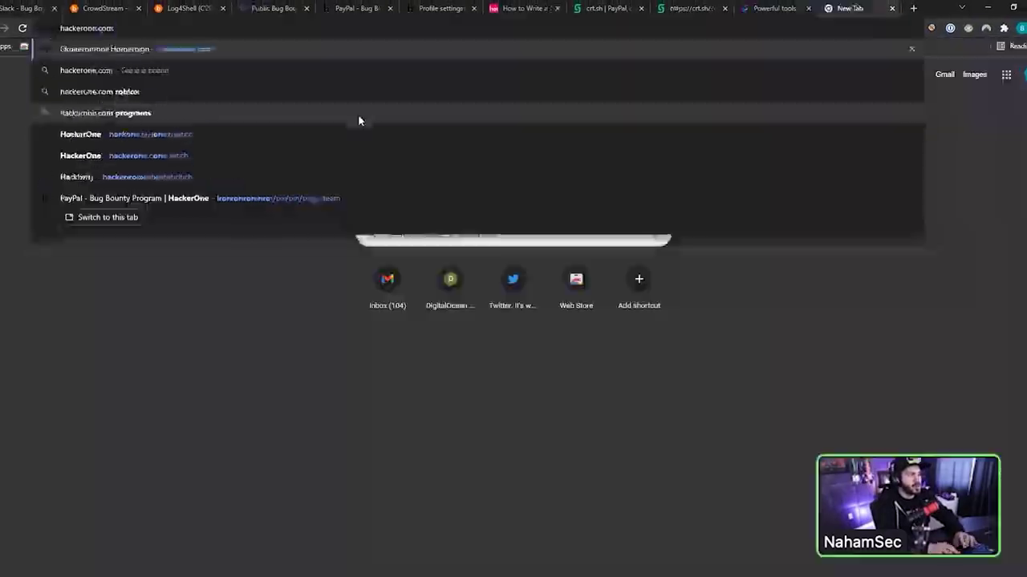
text(/direc)
key(Return)
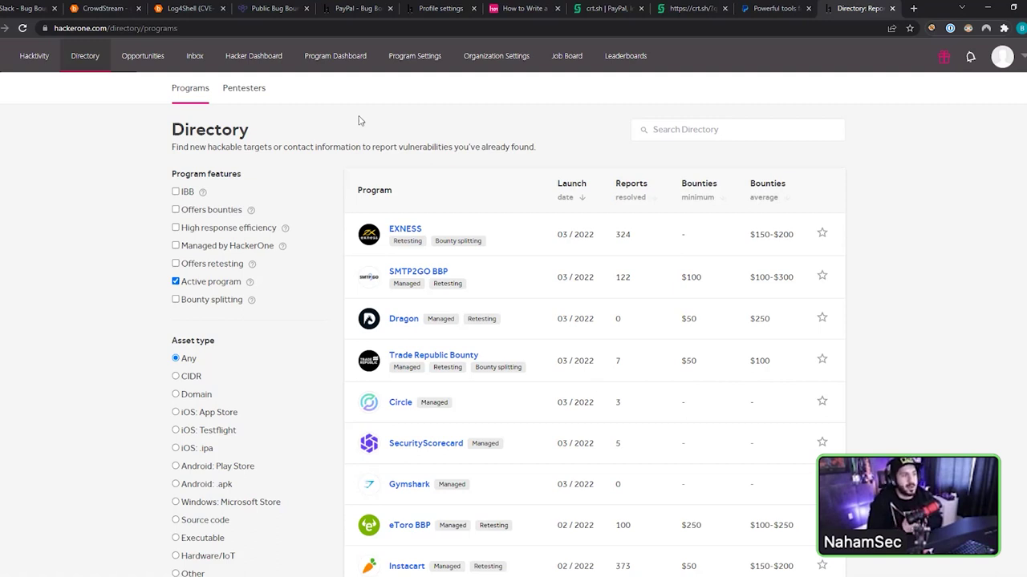
- Search the HackerOne program directory for 'GM', returning 25 results
click(702, 134)
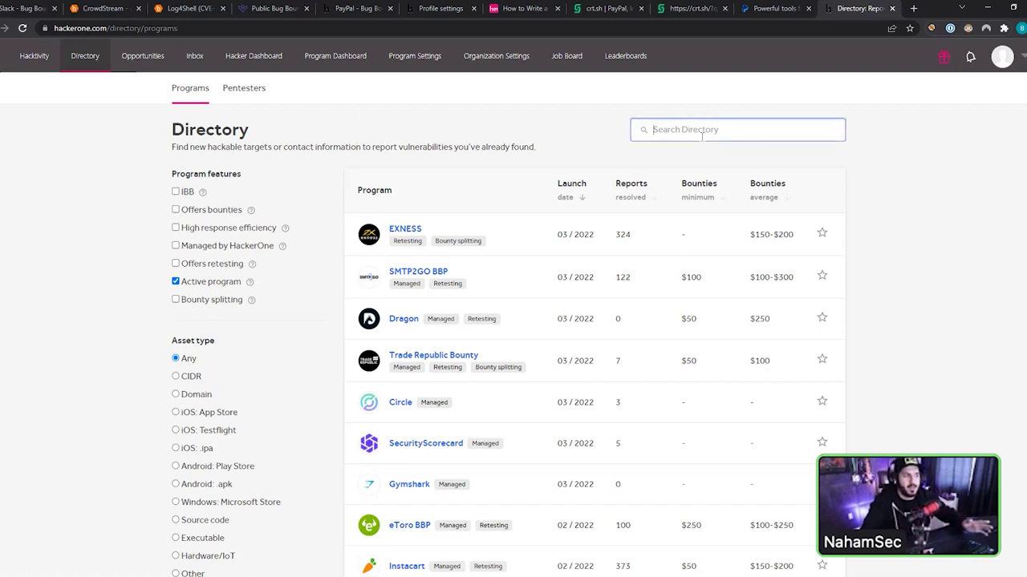
text(GM)
key(Return)
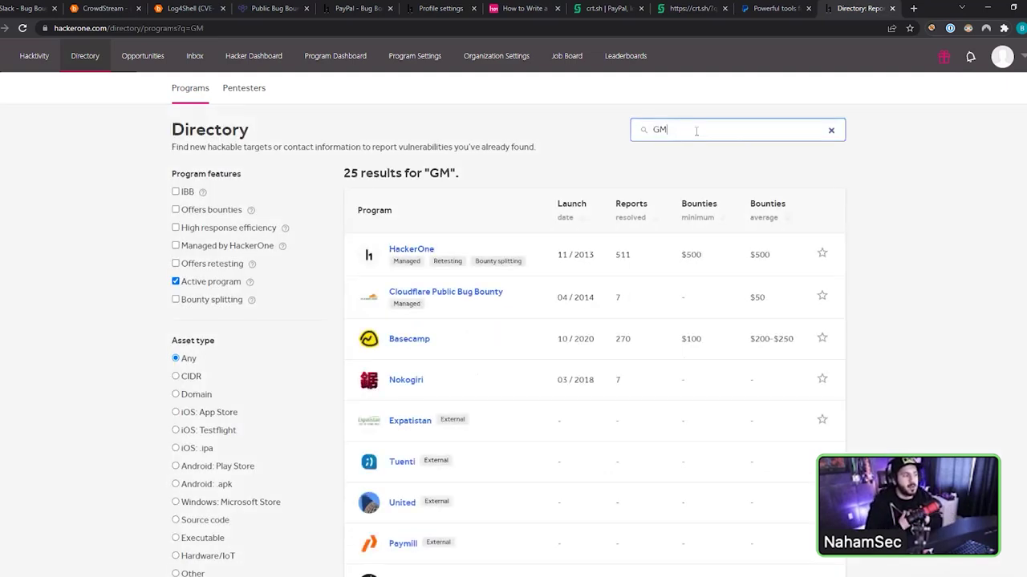
scroll(585, 293, down, 2)
scroll(587, 294, up, 2)
- Go to hackerone.com/ibm to view IBM's vulnerability disclosure program
drag(112, 27, 518, 92)
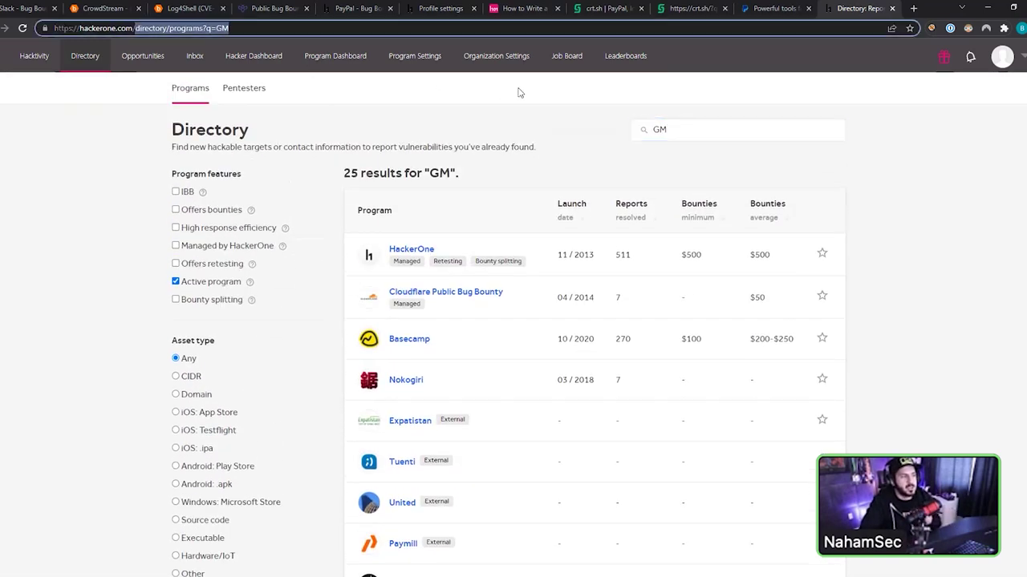
key(BackSpace)
text(ibm)
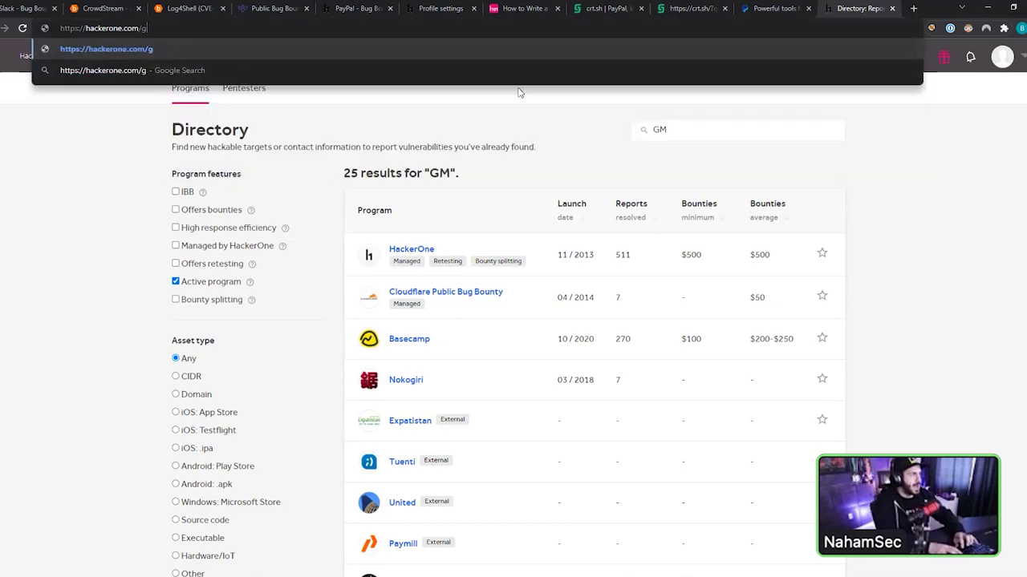
key(Return)
scroll(517, 309, down, 7)
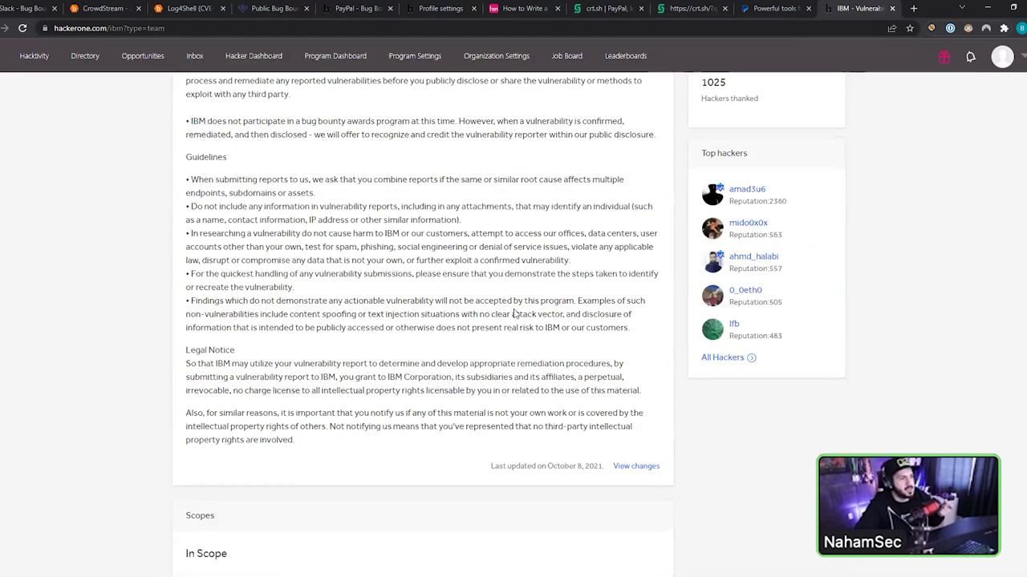
scroll(392, 312, down, 1)
scroll(392, 313, down, 3)
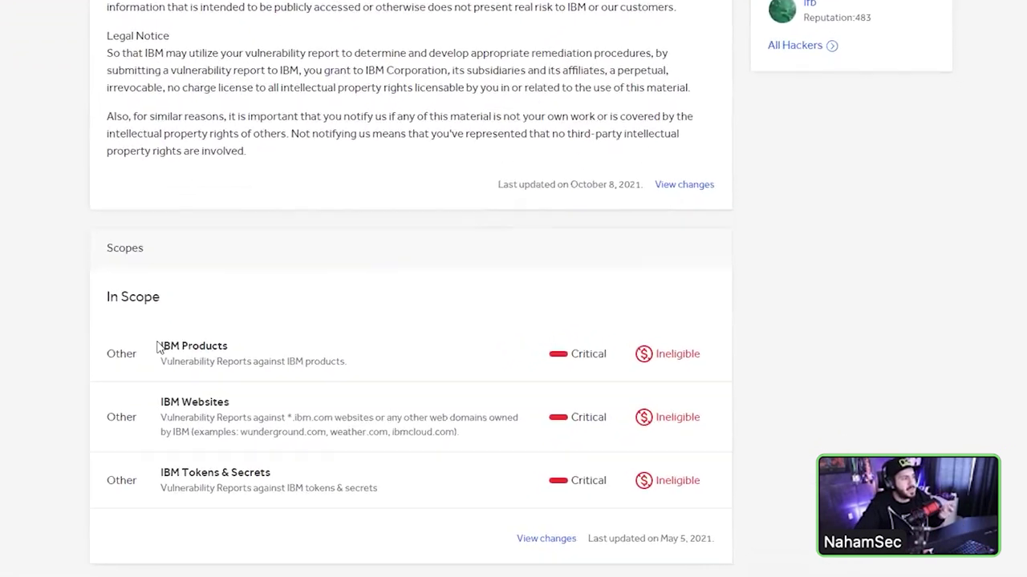
triple_click(233, 387)
triple_click(401, 405)
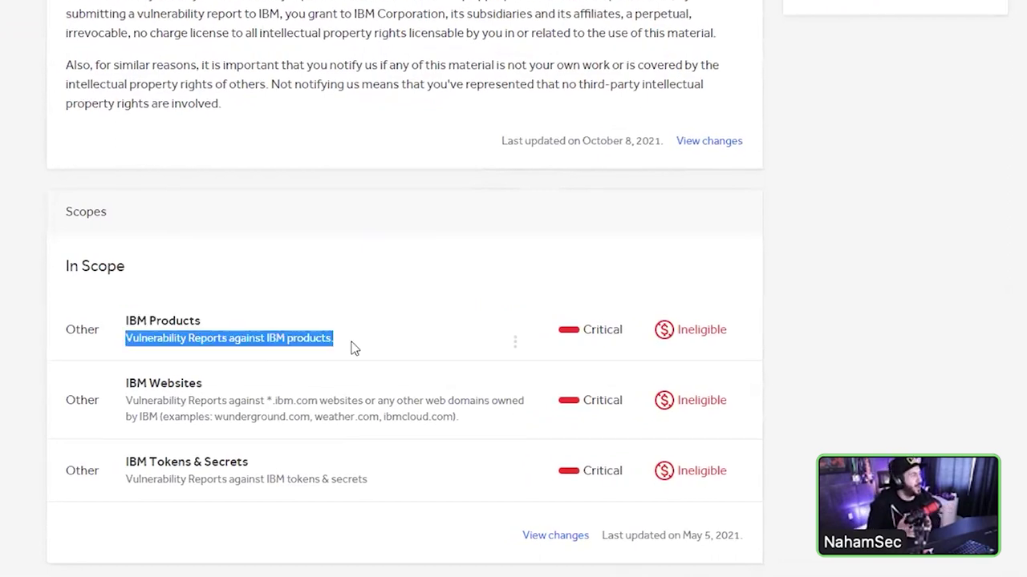
click(362, 399)
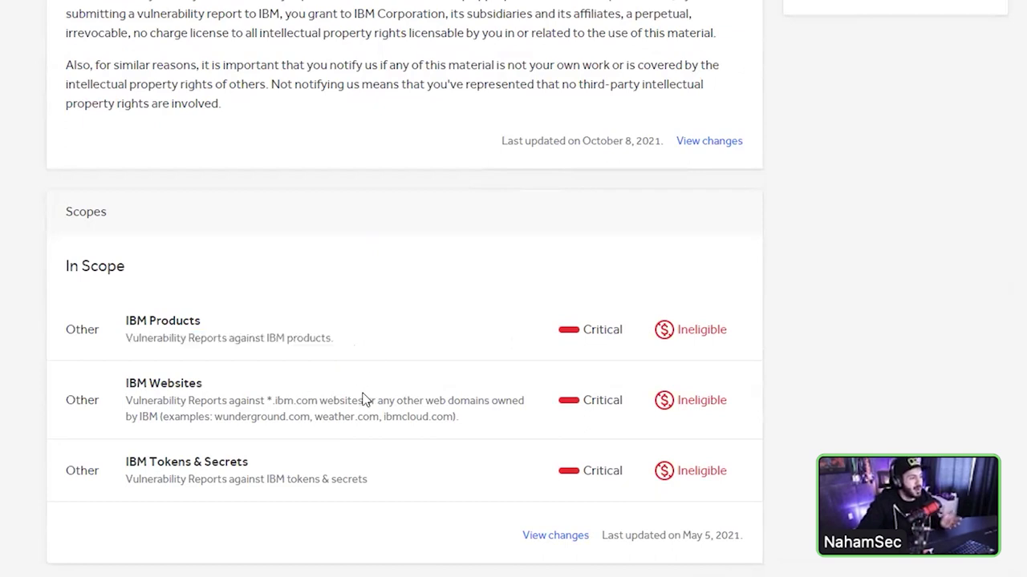
triple_click(514, 406)
shift+click(494, 401)
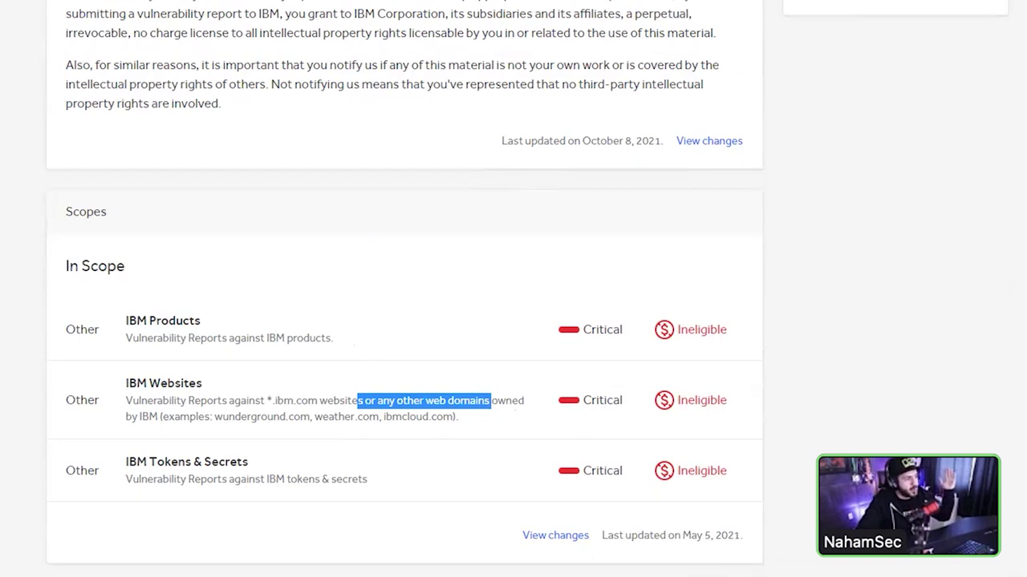
middle_click(430, 347)
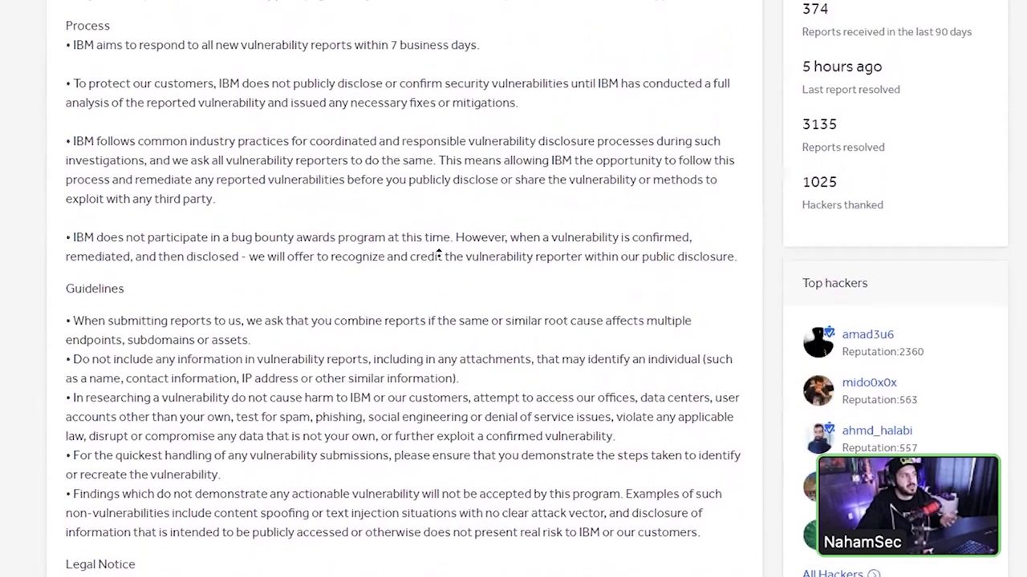
click(440, 258)
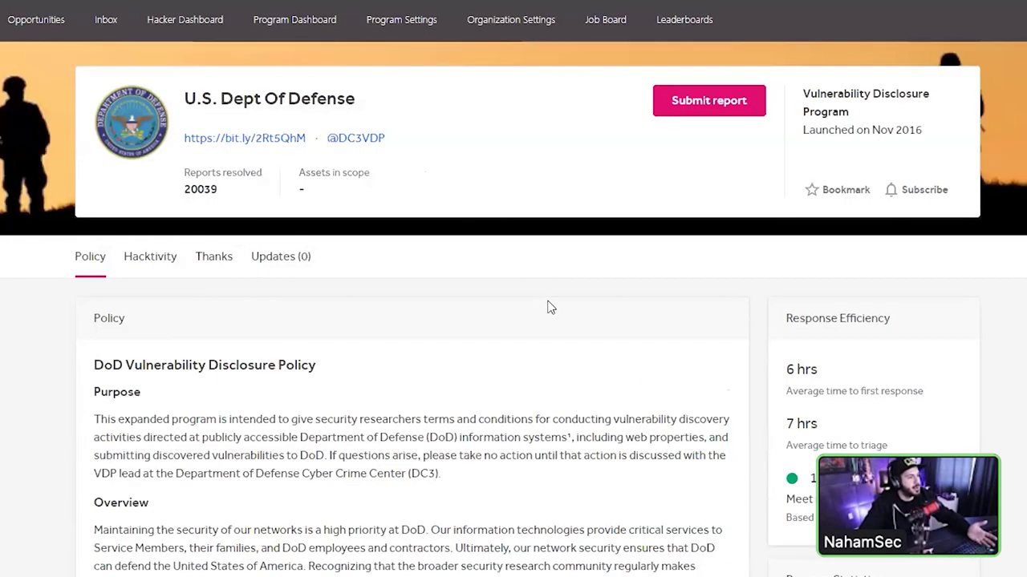
scroll(550, 307, down, 10)
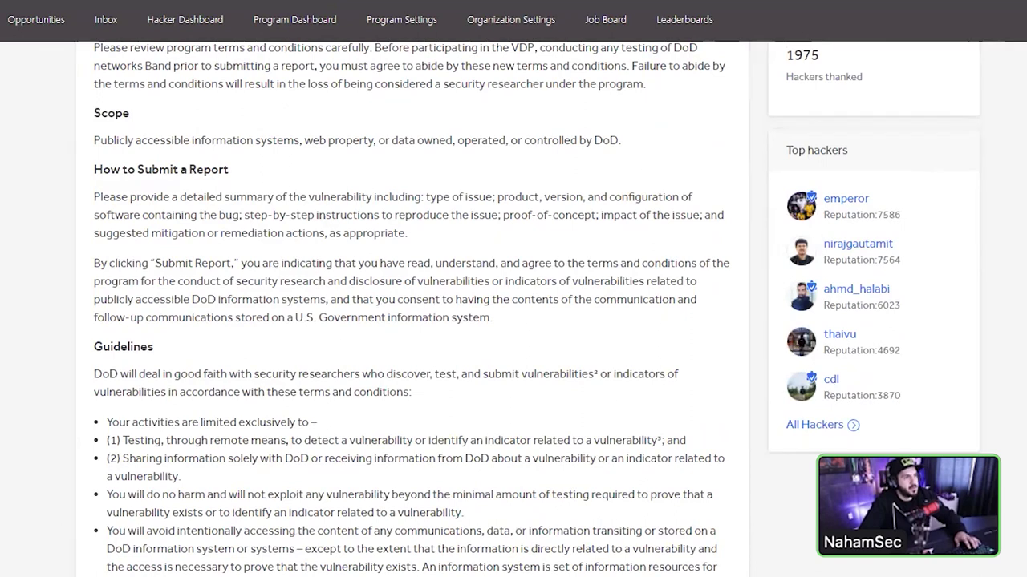
scroll(548, 273, down, 15)
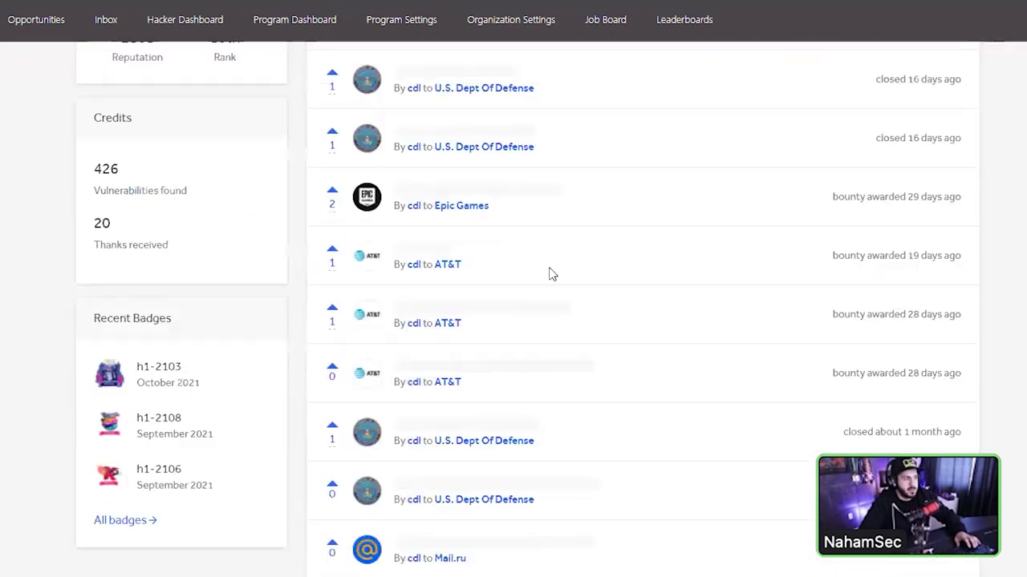
scroll(549, 277, down, 8)
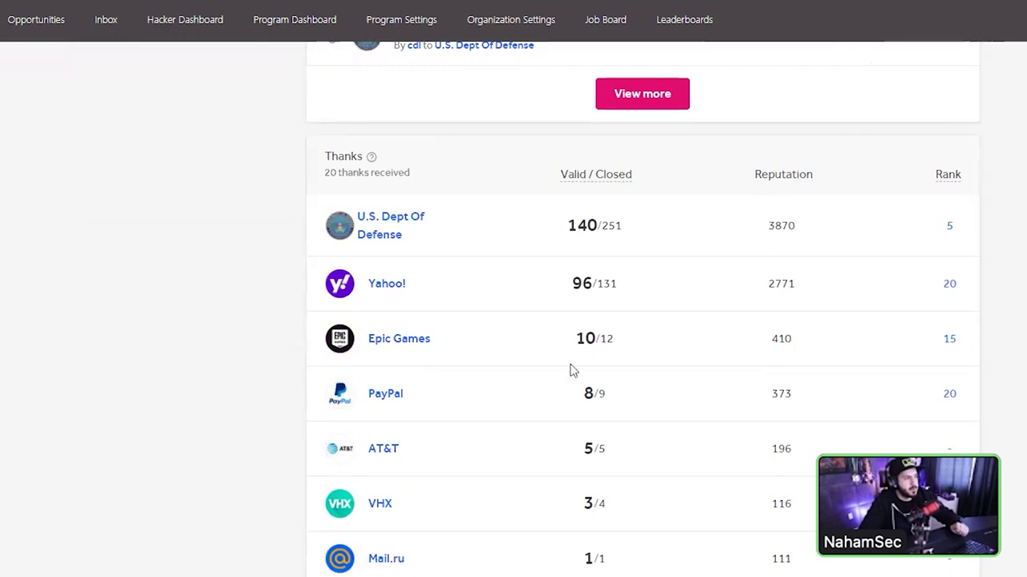
drag(607, 388, 566, 399)
drag(574, 337, 646, 345)
click(585, 291)
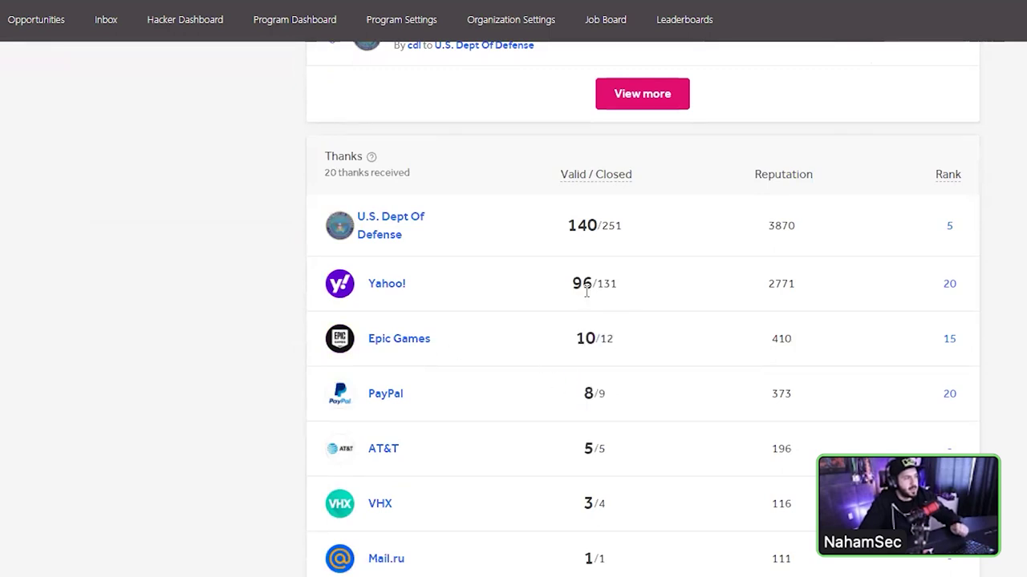
drag(553, 236, 672, 232)
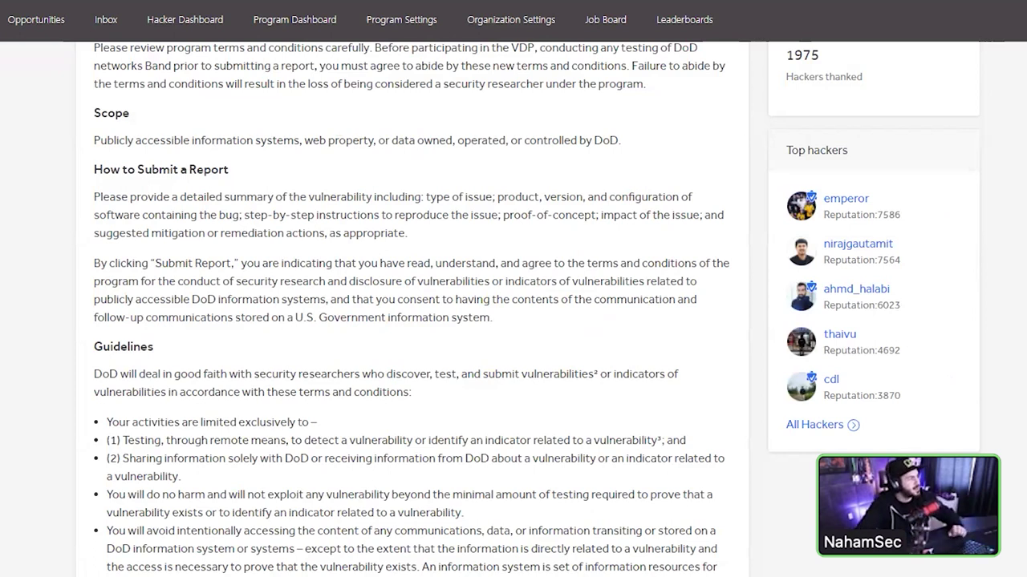
scroll(368, 479, down, 1)
scroll(365, 479, down, 8)
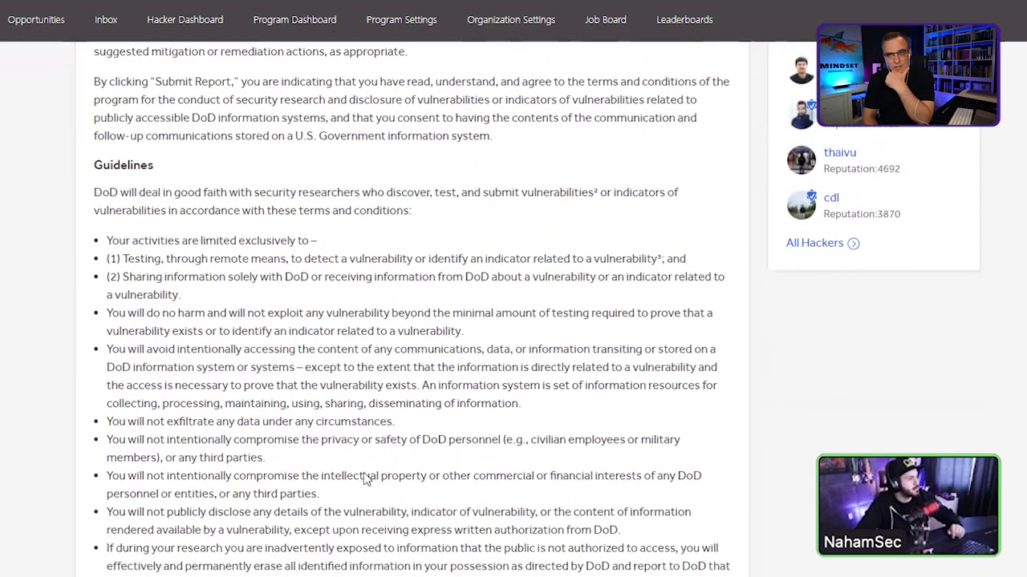
scroll(366, 427, down, 5)
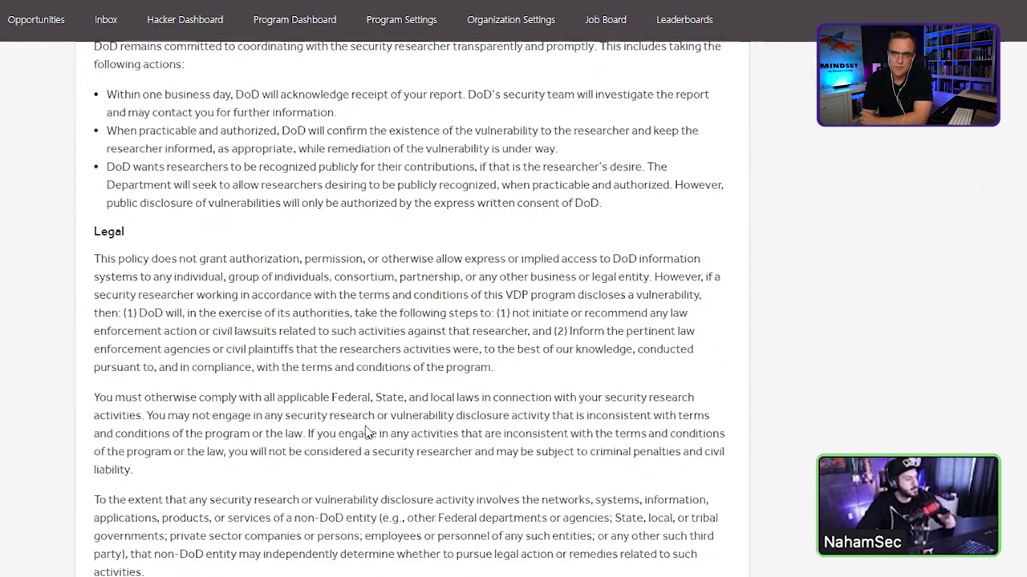
scroll(364, 432, up, 5)
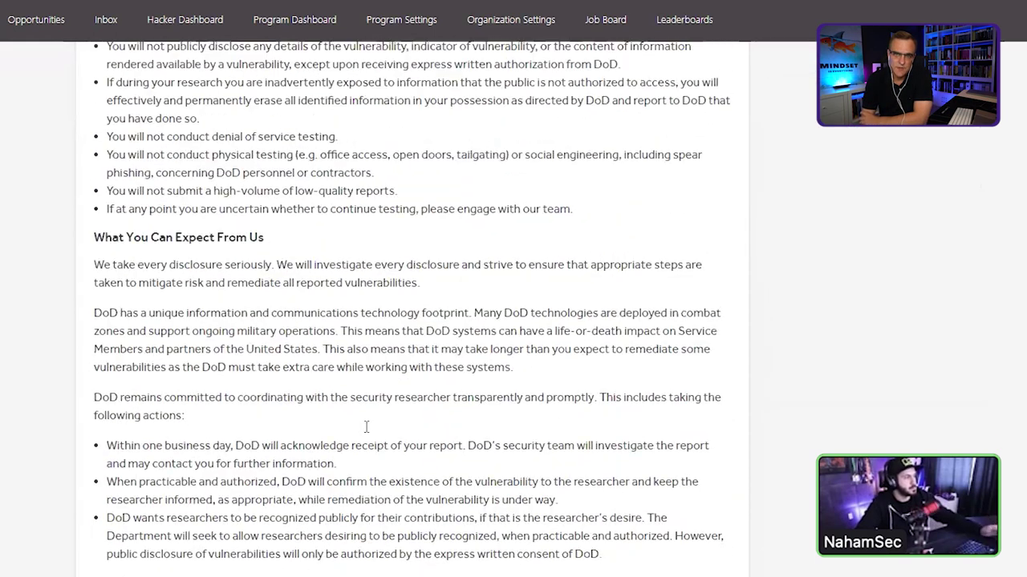
scroll(365, 432, up, 4)
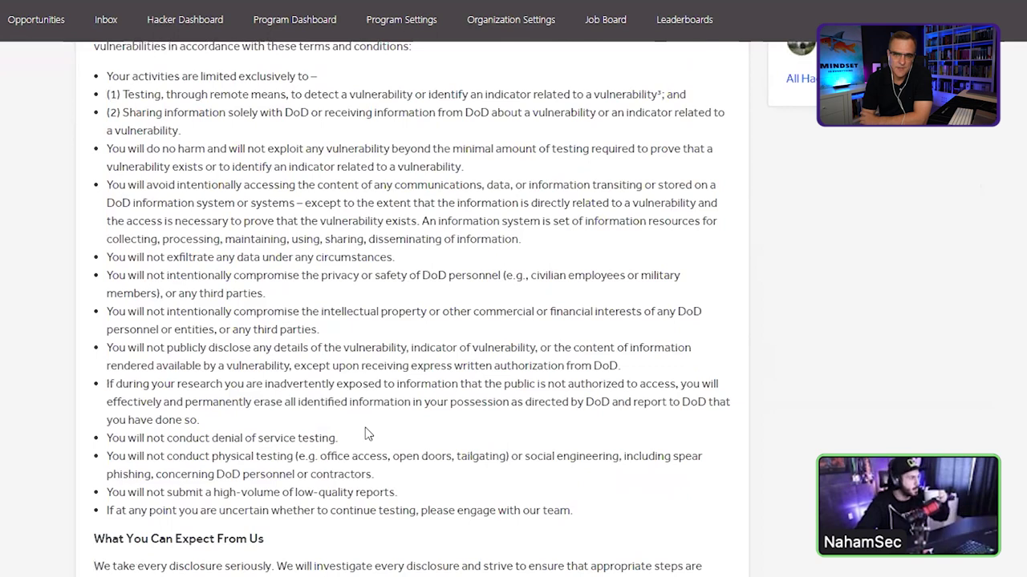
scroll(366, 431, up, 5)
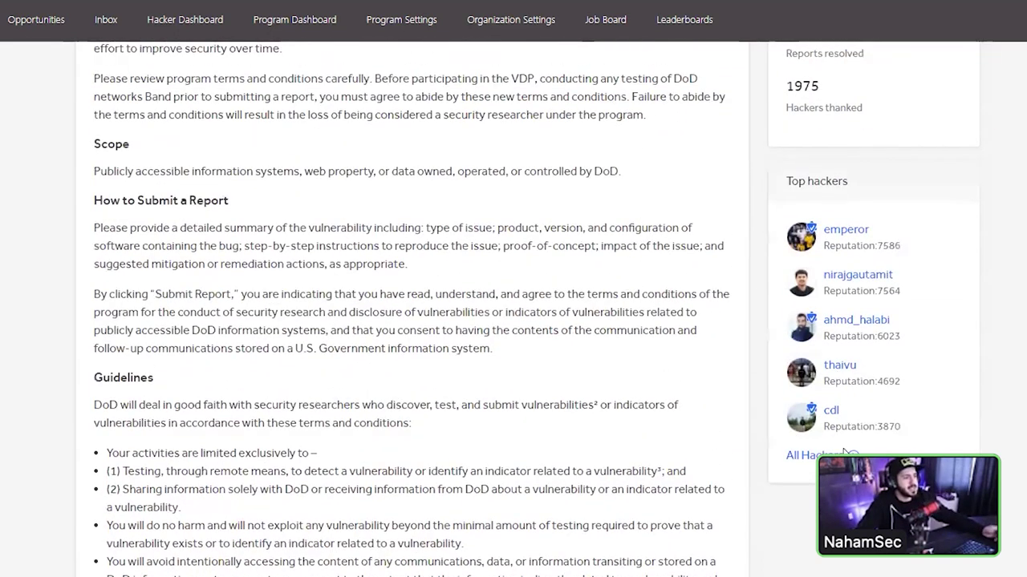
click(806, 455)
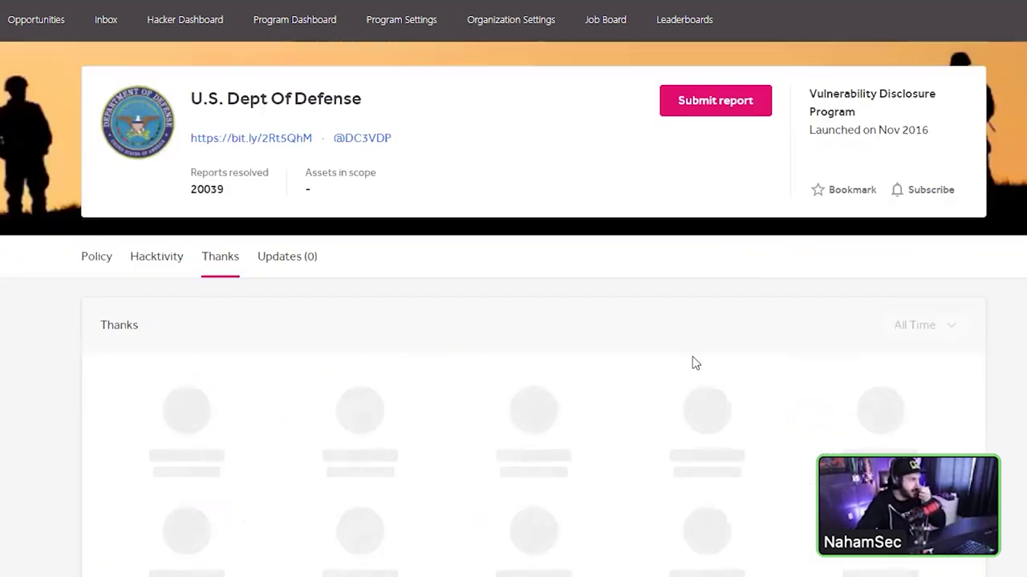
scroll(446, 354, down, 18)
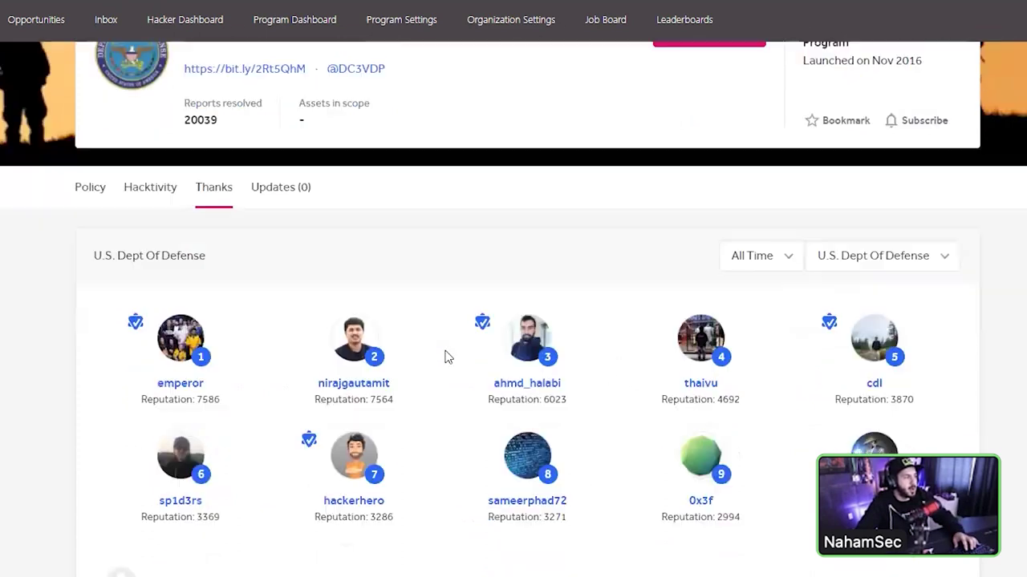
scroll(443, 226, up, 2)
scroll(443, 225, up, 16)
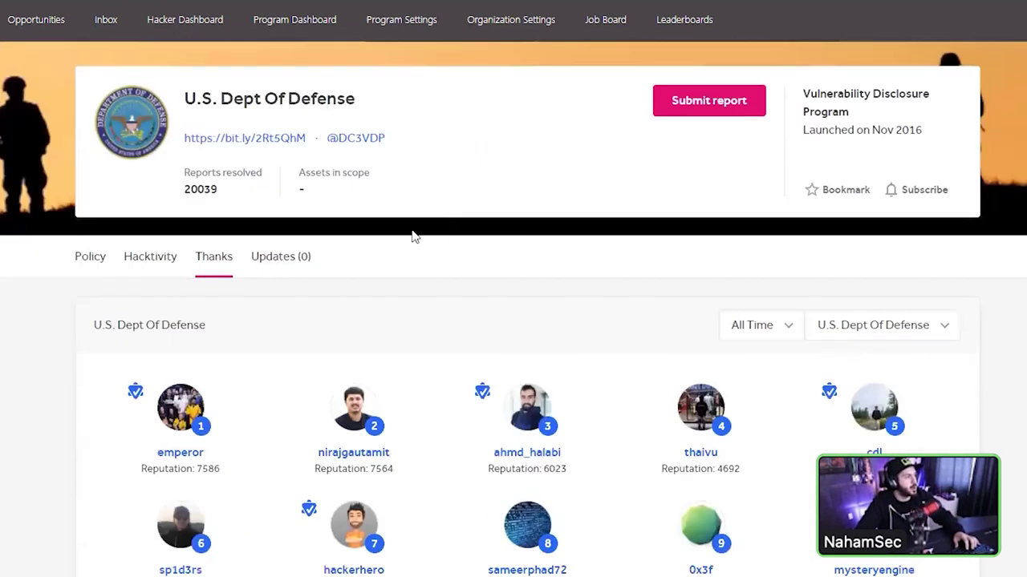
click(91, 258)
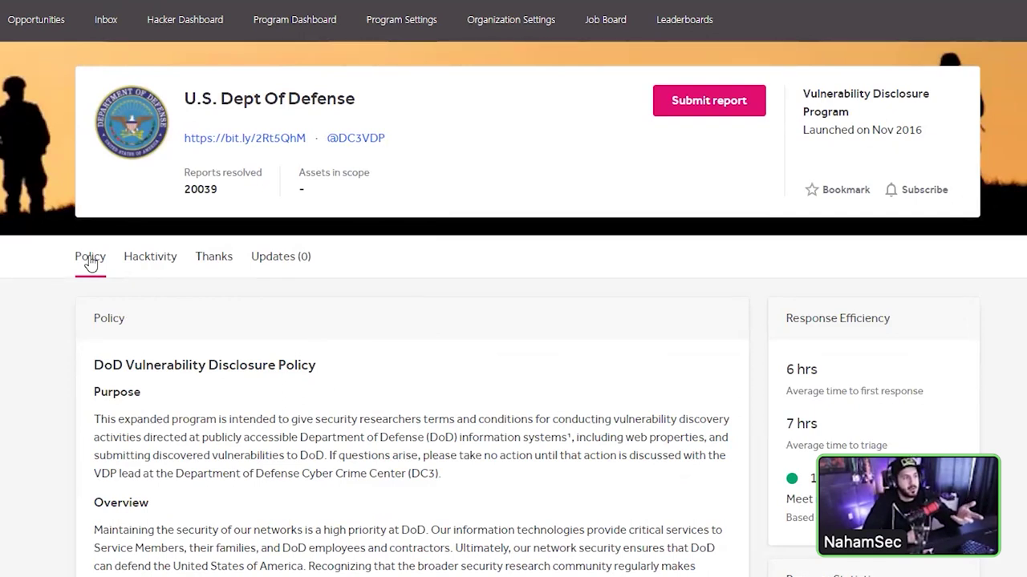
scroll(380, 378, down, 4)
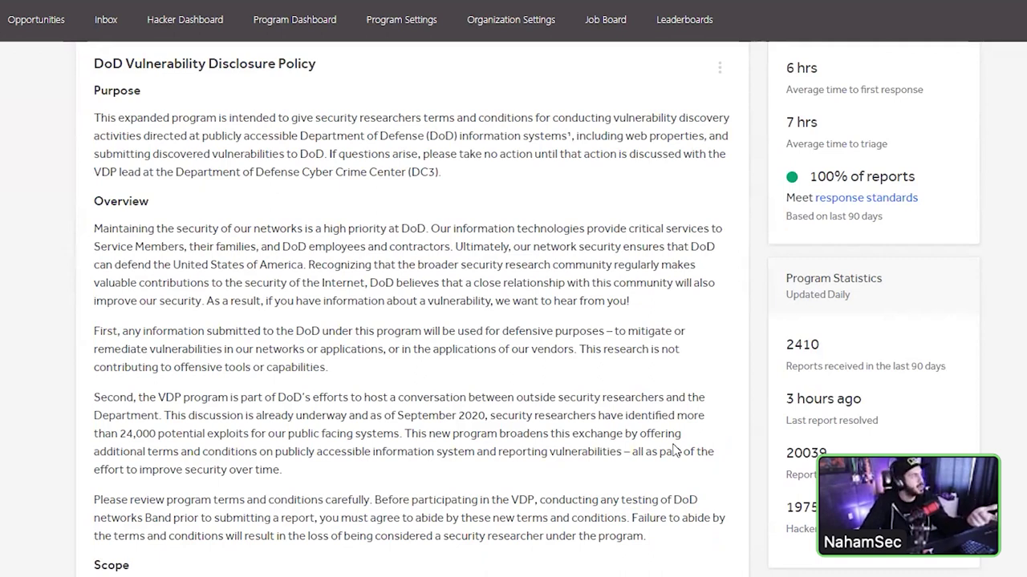
scroll(587, 494, up, 4)
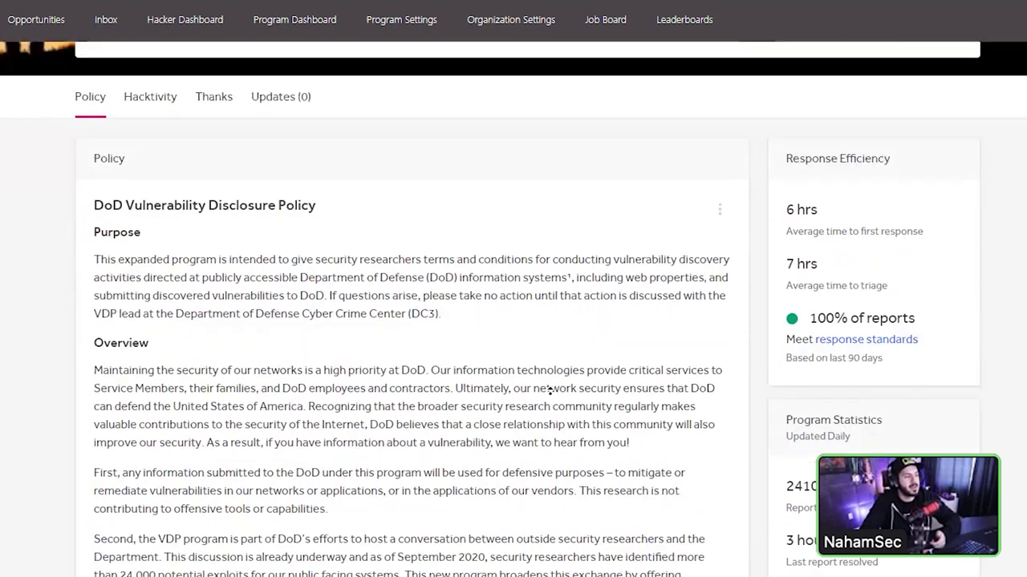
triple_click(543, 422)
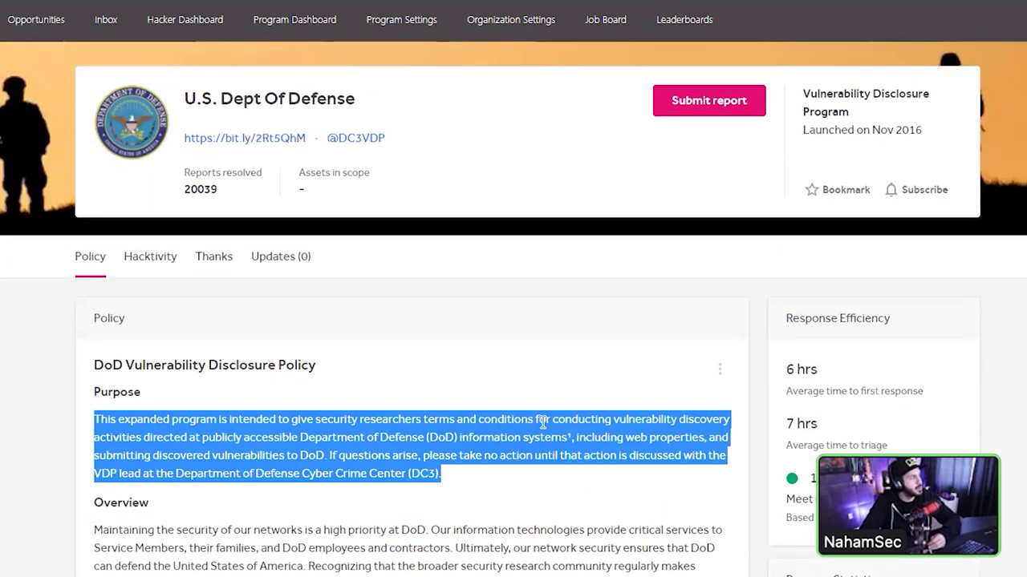
click(543, 422)
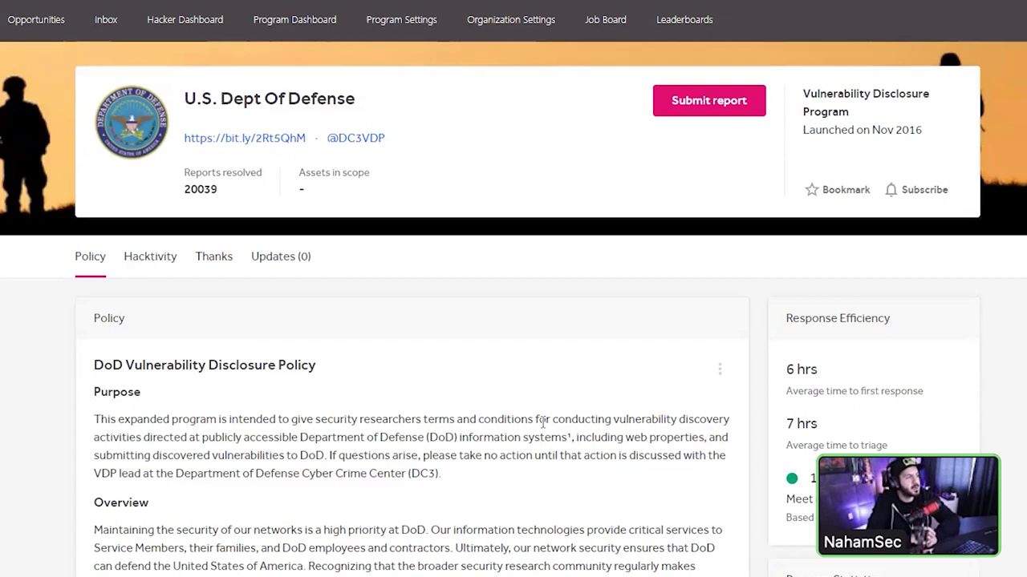